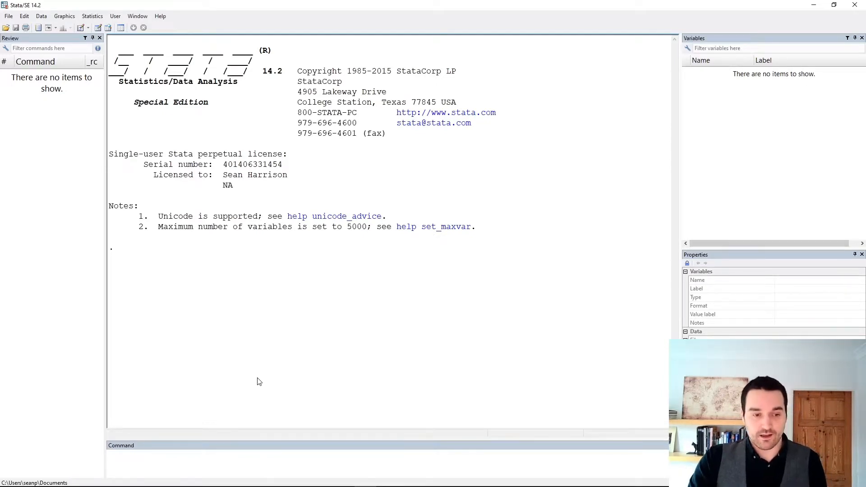
{"action": "left_click", "coordinate": [183, 460]}
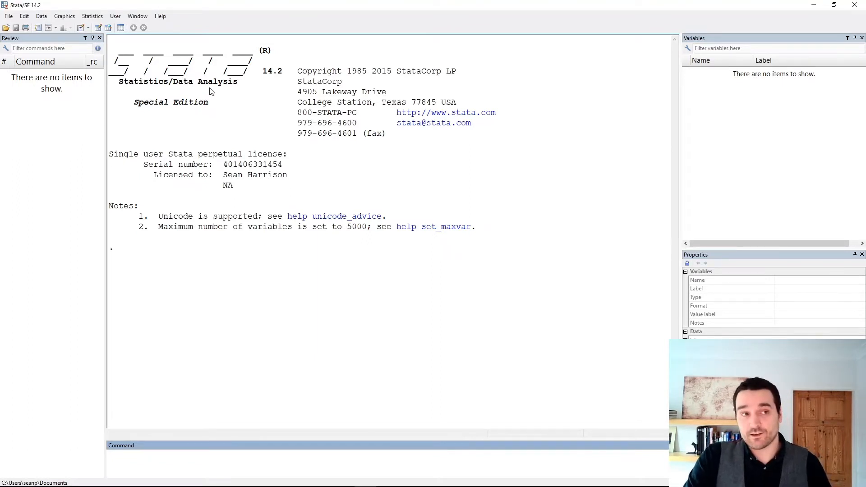
{"action": "left_click", "coordinate": [63, 17]}
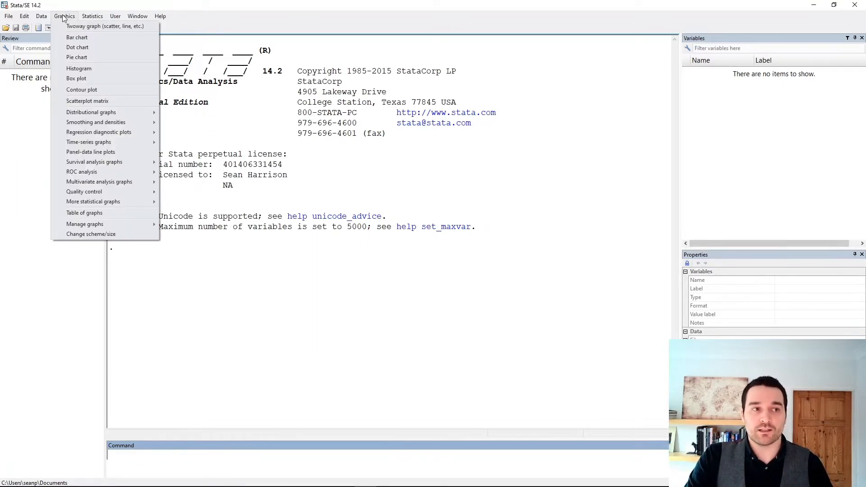
{"action": "mouse_move", "coordinate": [134, 18]}
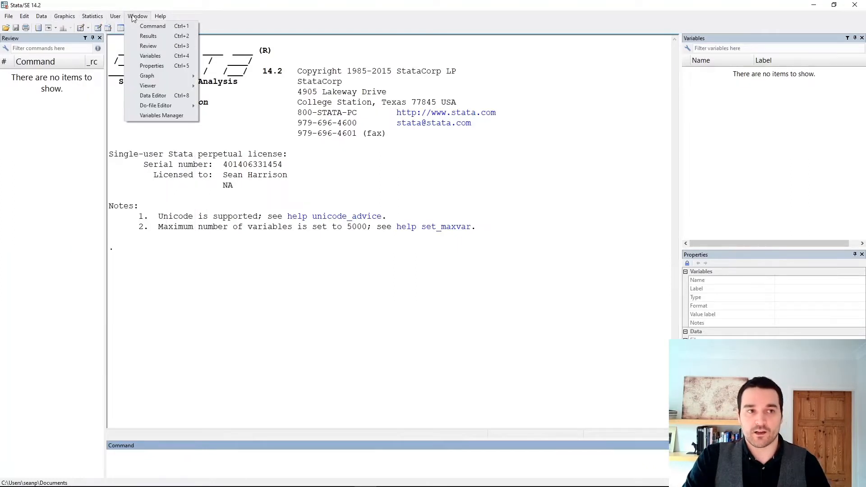
{"action": "mouse_move", "coordinate": [69, 17]}
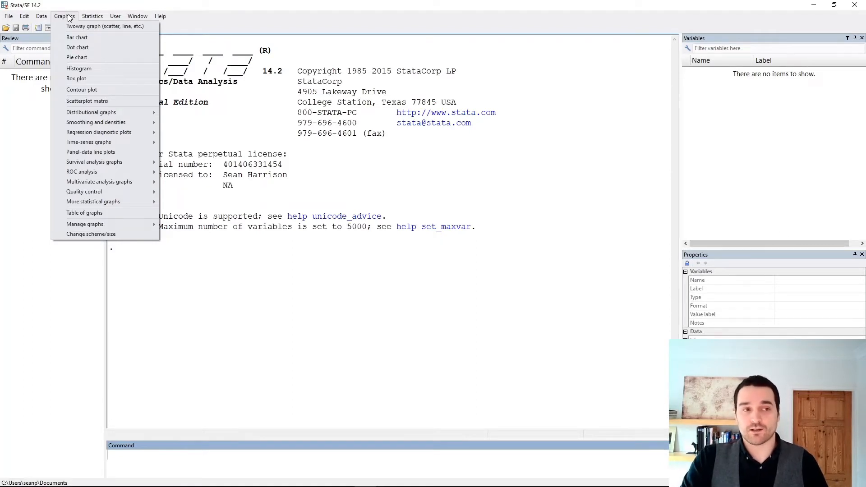
{"action": "left_click", "coordinate": [69, 16]}
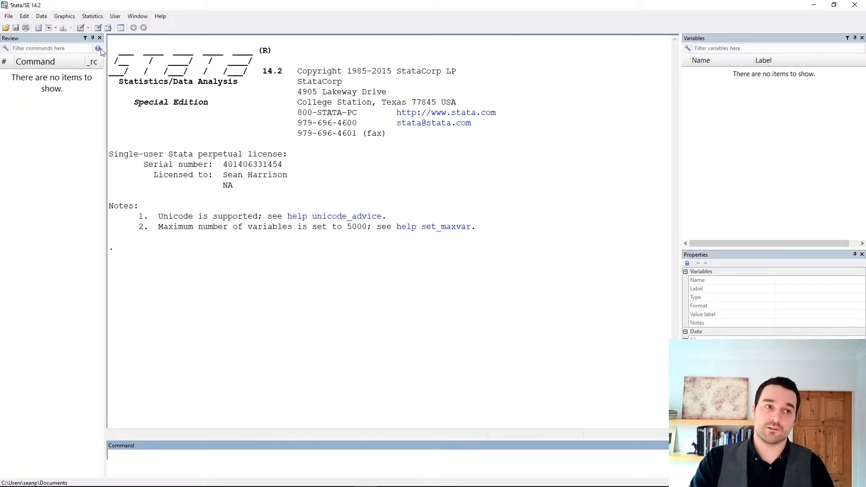
{"action": "left_click", "coordinate": [65, 17]}
{"action": "mouse_move", "coordinate": [67, 17]}
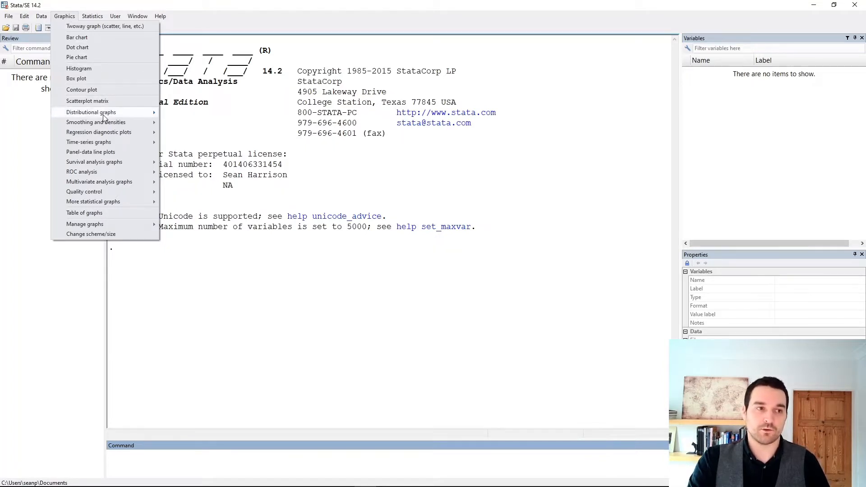
{"action": "mouse_move", "coordinate": [108, 114]}
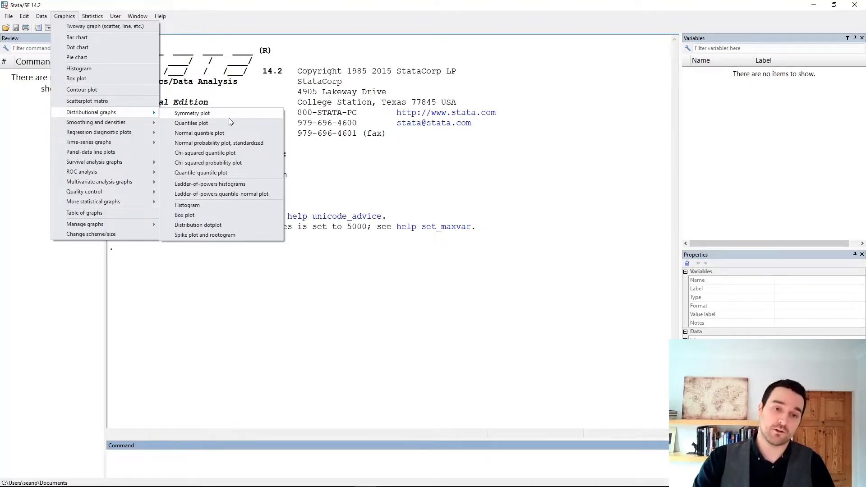
{"action": "left_click", "coordinate": [317, 172]}
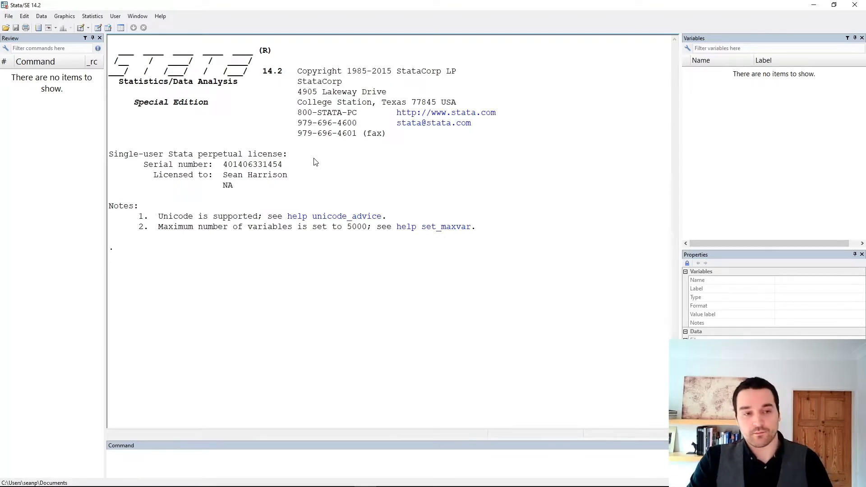
{"action": "left_click_drag", "start_coordinate": [110, 155], "coordinate": [279, 189]}
{"action": "left_click", "coordinate": [279, 188]}
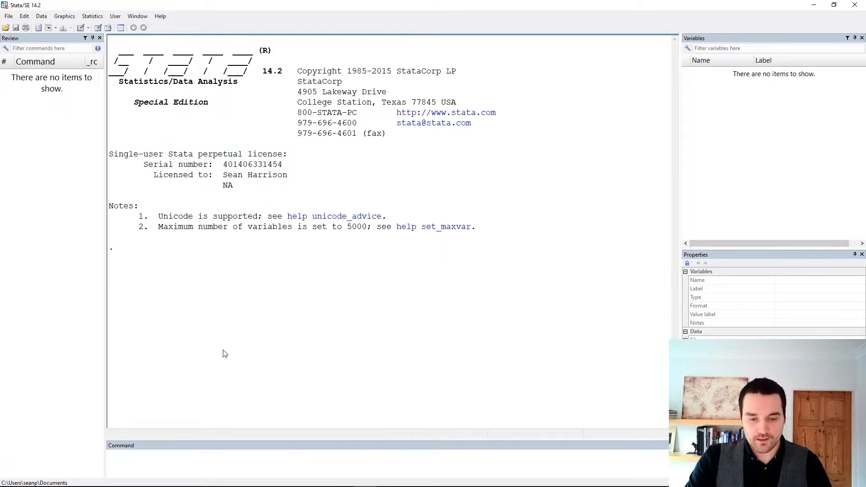
Write the general syntax start "command {variable(s)}" on the command line.
{"action": "left_click", "coordinate": [252, 458]}
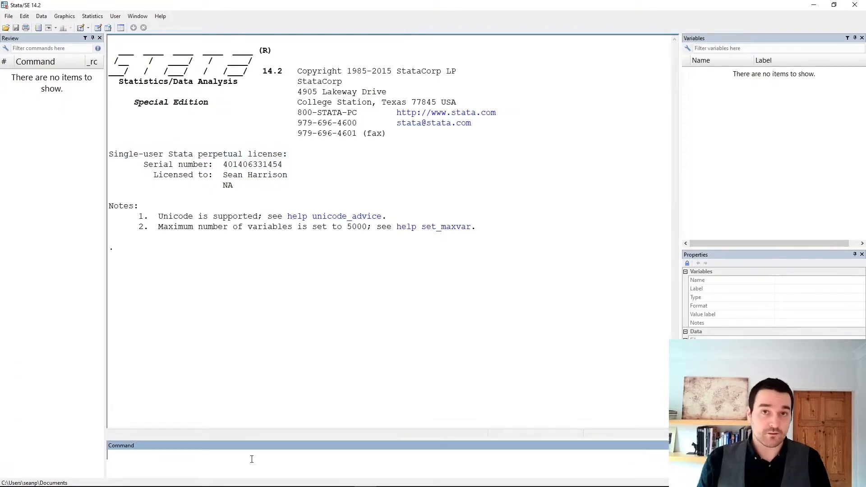
{"action": "type", "text": "commands"}
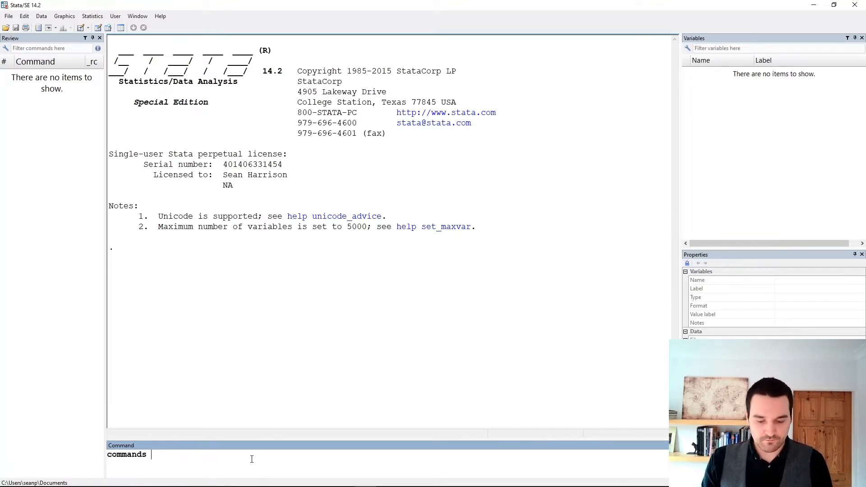
{"action": "type", "text": " {variable"}
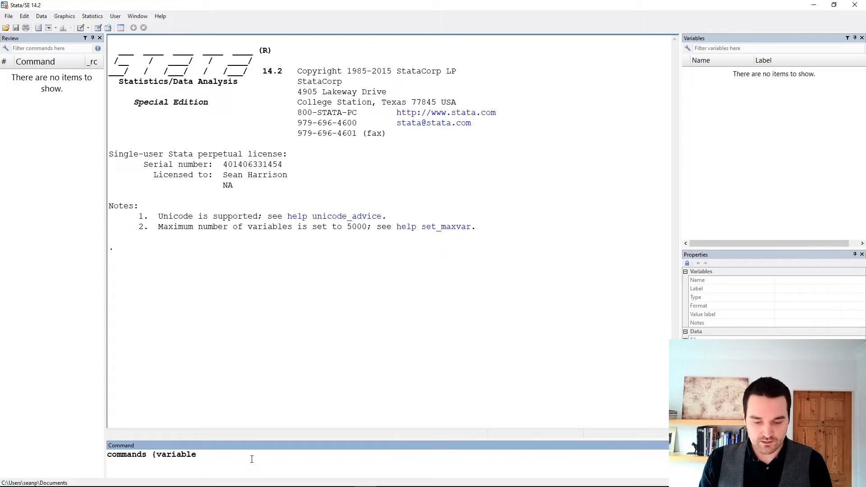
{"action": "type", "text": "(s)}"}
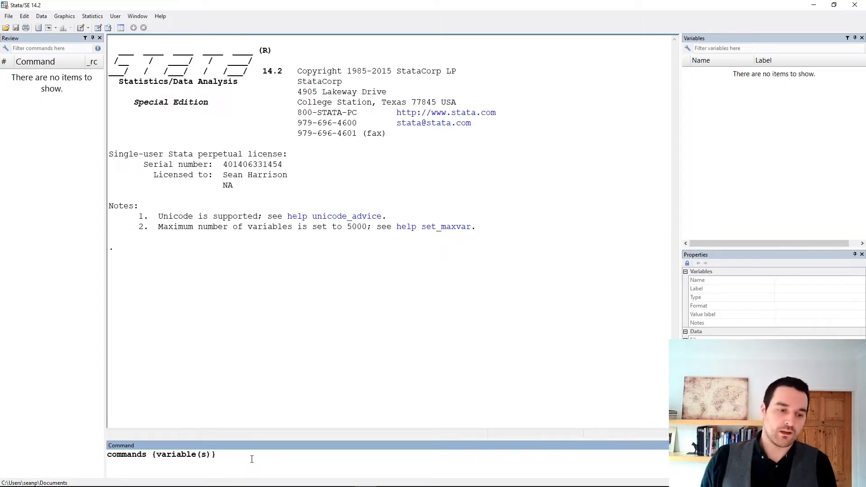
{"action": "left_click", "coordinate": [145, 455]}
{"action": "key", "text": "BackSpace"}
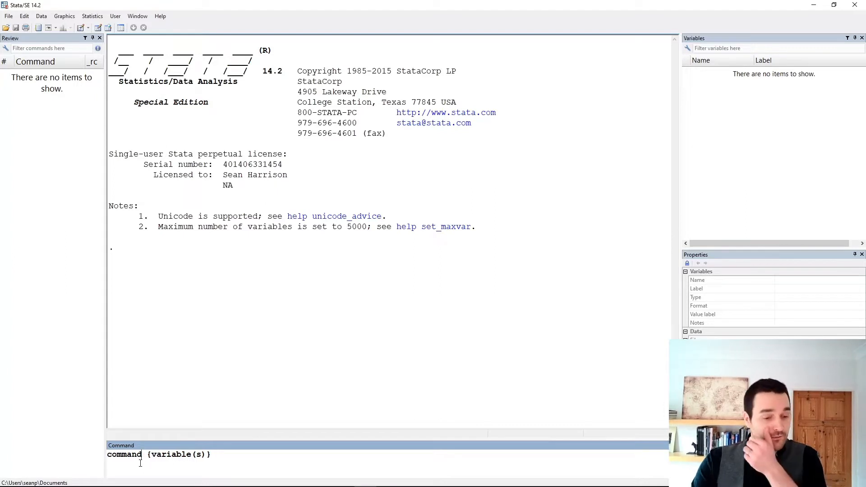
Add the qualifiers "if... in..." after {variable(s)} in the syntax line.
{"action": "left_click", "coordinate": [262, 454]}
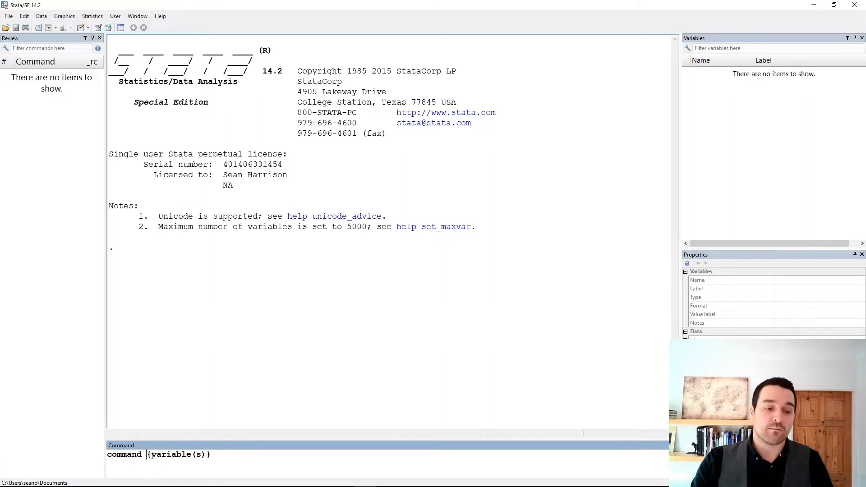
{"action": "left_click_drag", "start_coordinate": [151, 455], "coordinate": [207, 457]}
{"action": "left_click", "coordinate": [206, 455]}
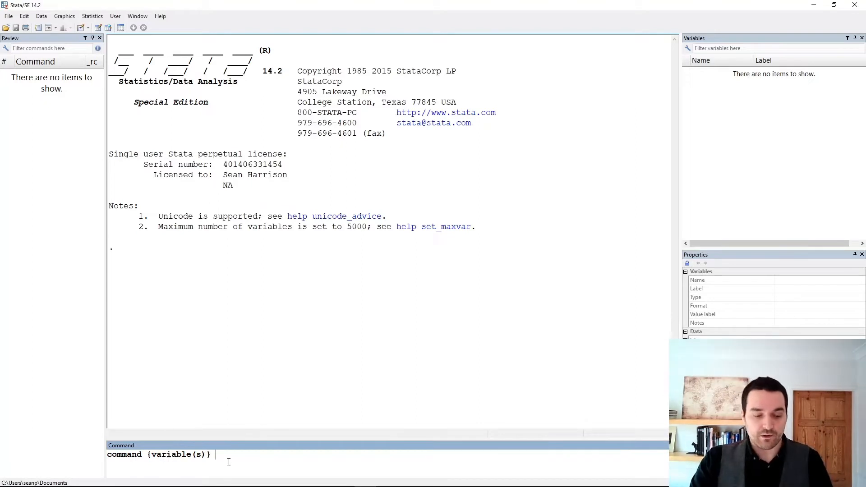
{"action": "type", "text": "if... in..."}
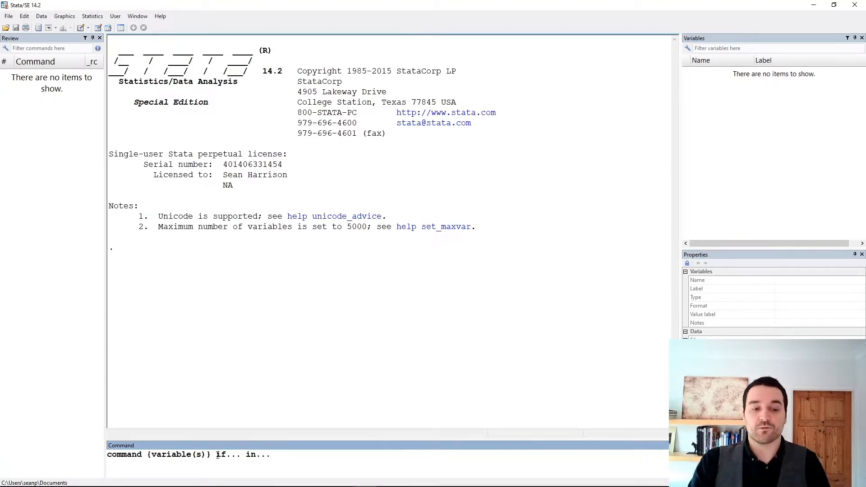
{"action": "left_click_drag", "start_coordinate": [217, 455], "coordinate": [282, 477]}
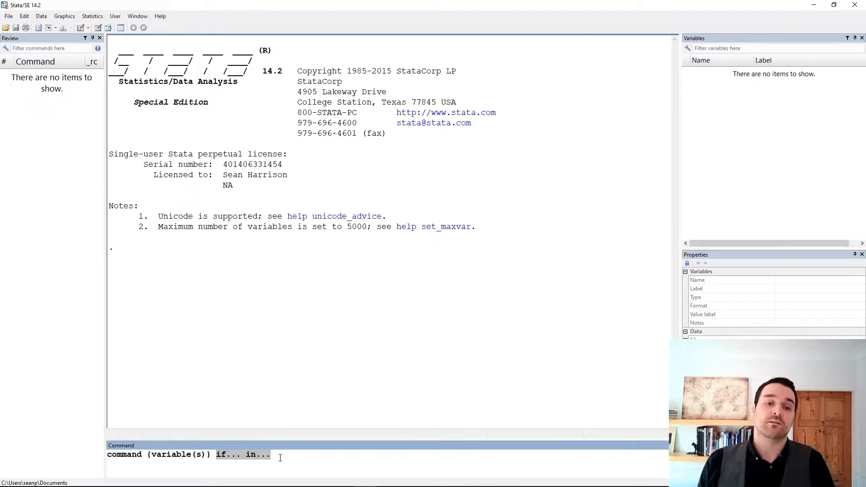
{"action": "left_click", "coordinate": [280, 458]}
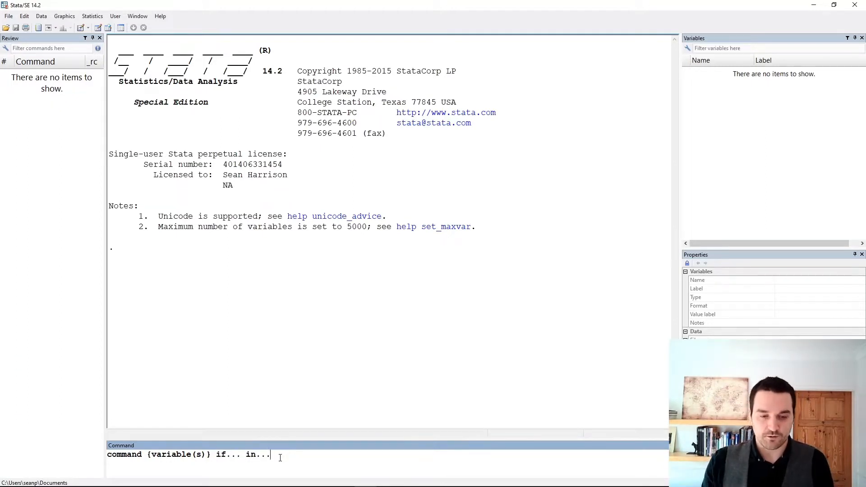
Complete the syntax line with ", [options]" and run it as a command.
{"action": "type", "text": ","}
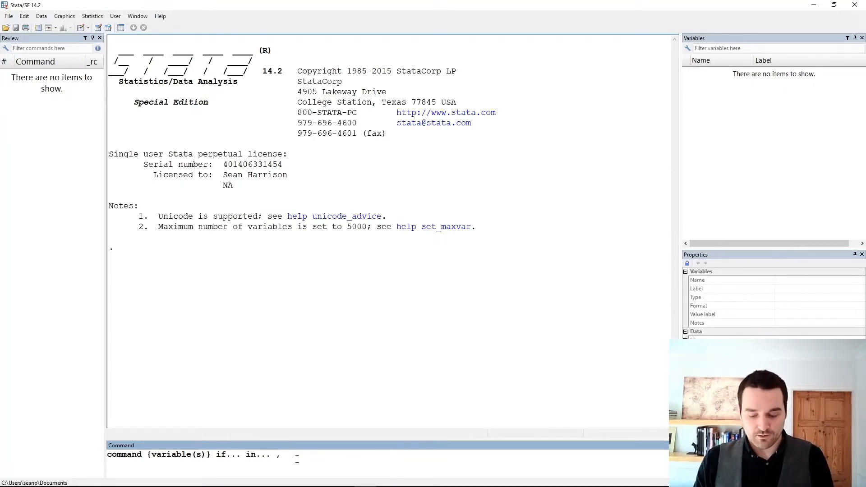
{"action": "type", "text": "[options]"}
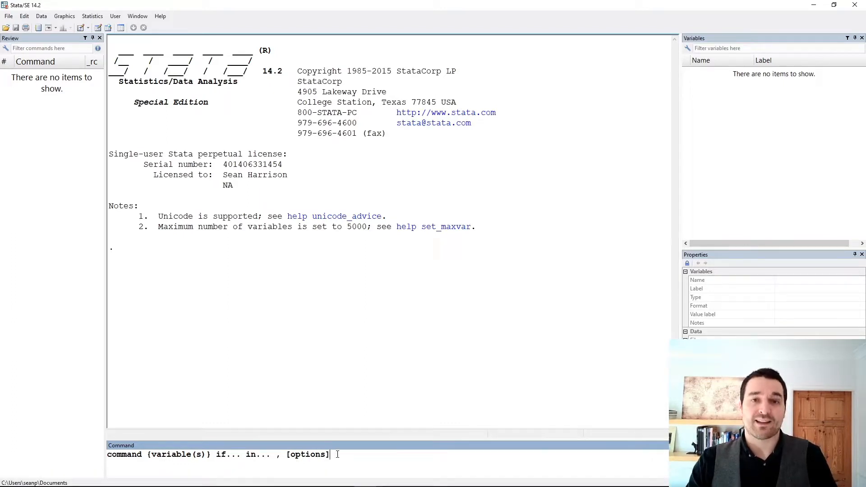
{"action": "left_click_drag", "start_coordinate": [345, 455], "coordinate": [107, 454]}
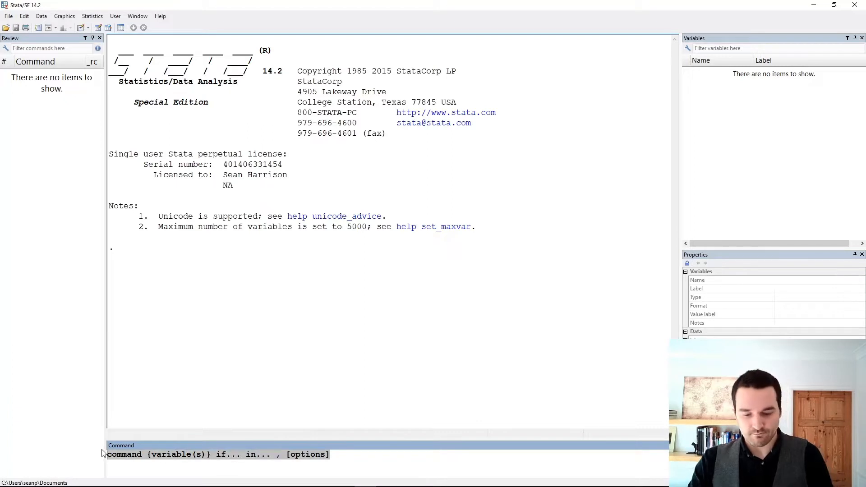
{"action": "left_click", "coordinate": [344, 457]}
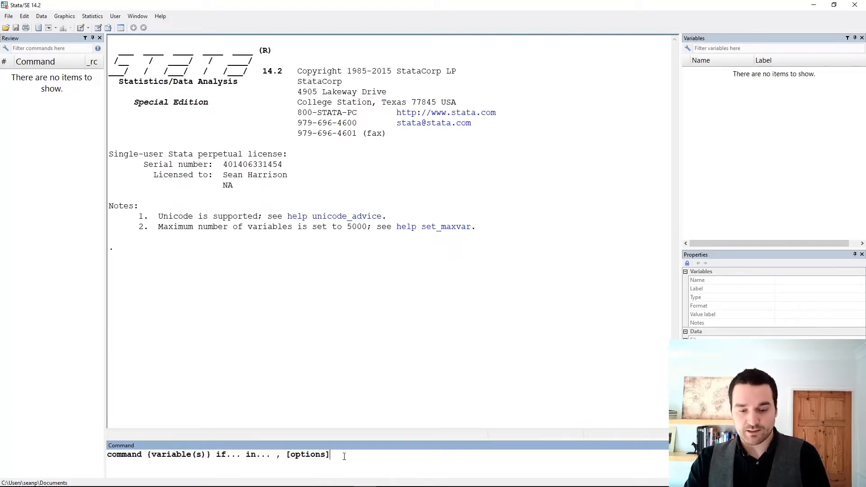
{"action": "key", "text": "Return"}
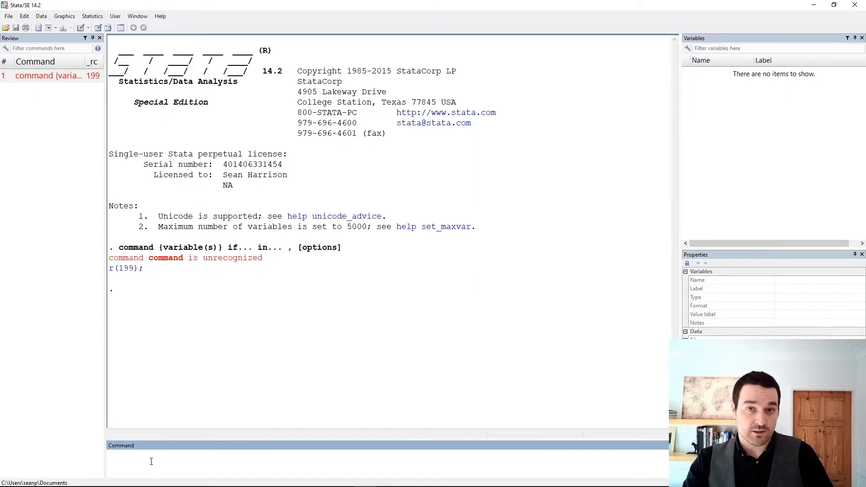
Open a new do-file in the Do-file Editor and restore its window to a smaller size over the main window.
{"action": "left_click", "coordinate": [82, 29]}
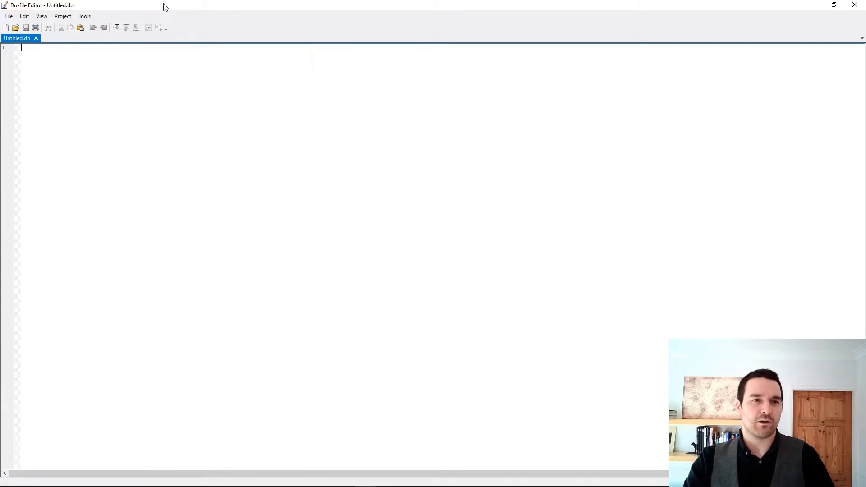
{"action": "left_click_drag", "start_coordinate": [163, 6], "coordinate": [173, 28]}
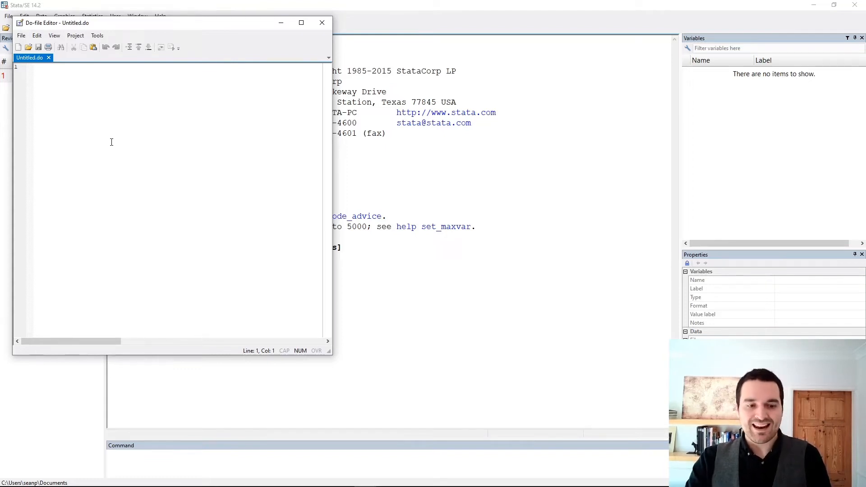
{"action": "left_click", "coordinate": [230, 452]}
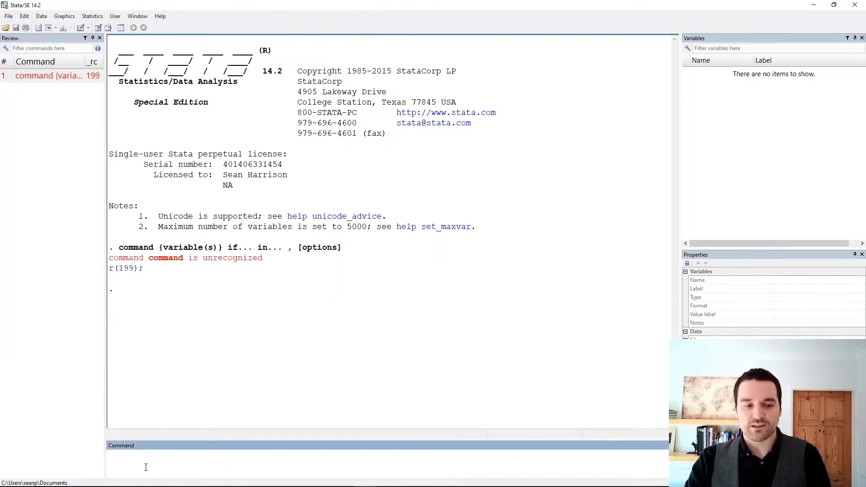
{"action": "key", "text": "ctrl+9"}
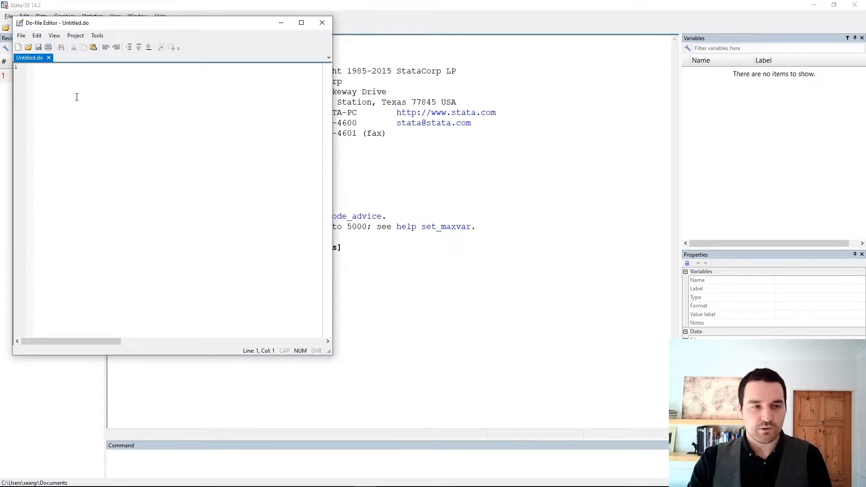
Write "command variable" on the first line of the untitled do-file.
{"action": "type", "text": "command"}
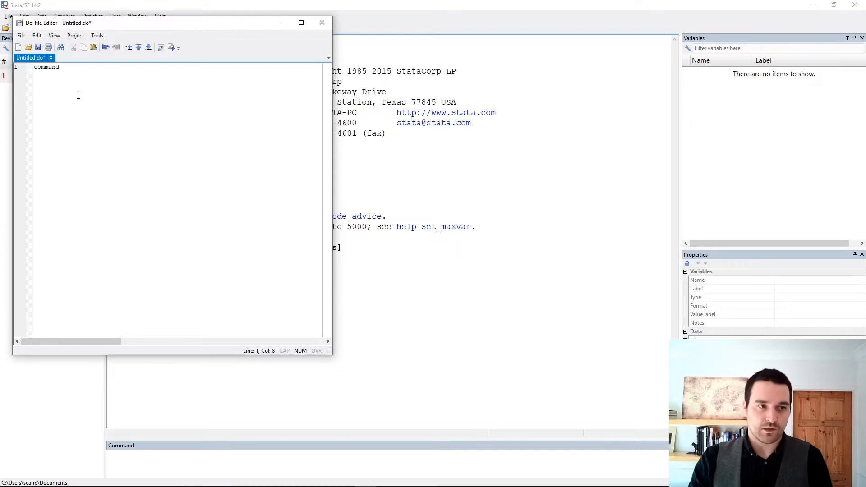
{"action": "scroll", "coordinate": [50, 92], "scroll_direction": "up", "scroll_amount": 3}
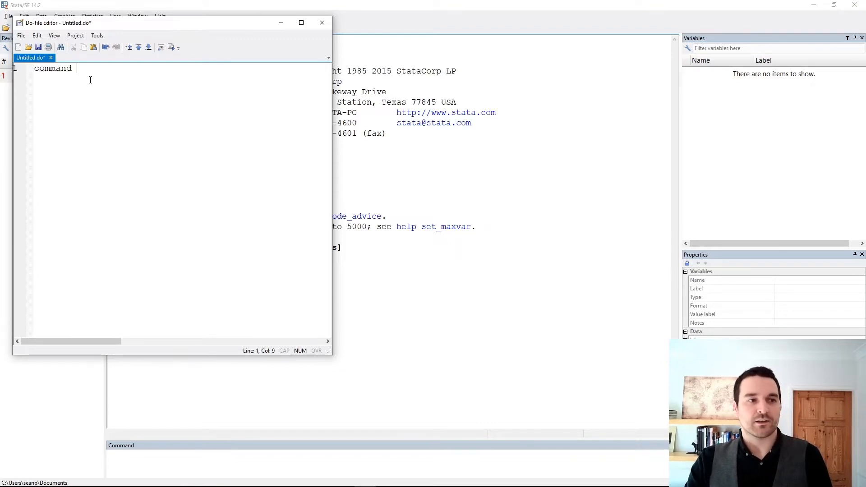
{"action": "type", "text": "v"}
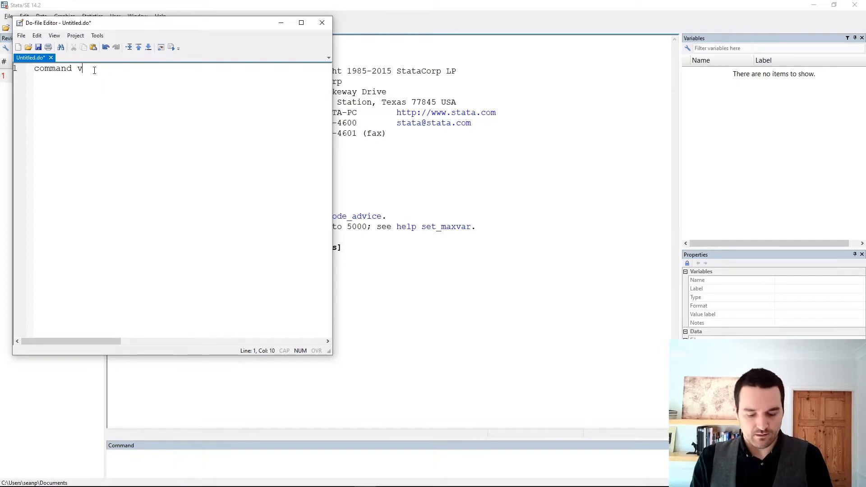
{"action": "type", "text": "ariable"}
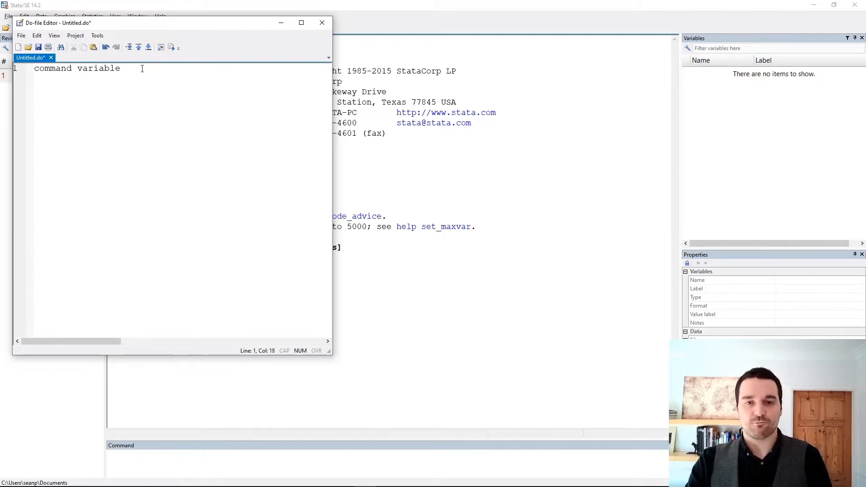
Switch between the main window's command line and the untitled do-file to compare the two places for entering commands.
{"action": "left_click", "coordinate": [185, 458]}
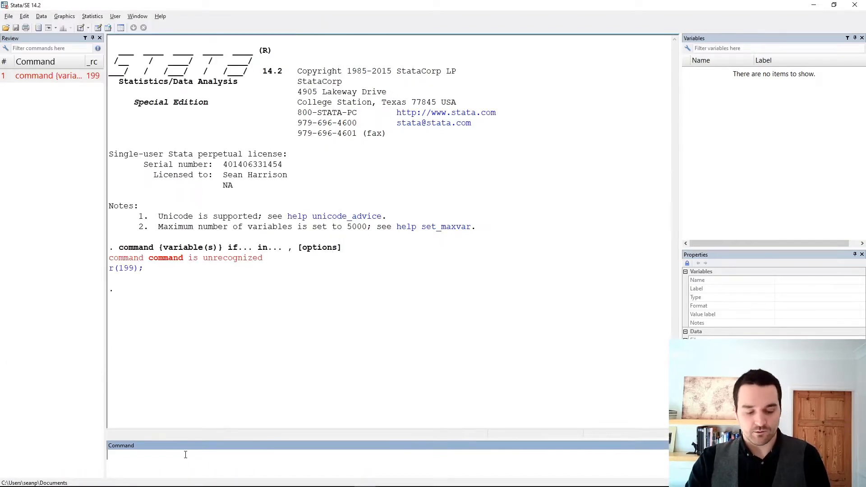
{"action": "key", "text": "alt+Tab"}
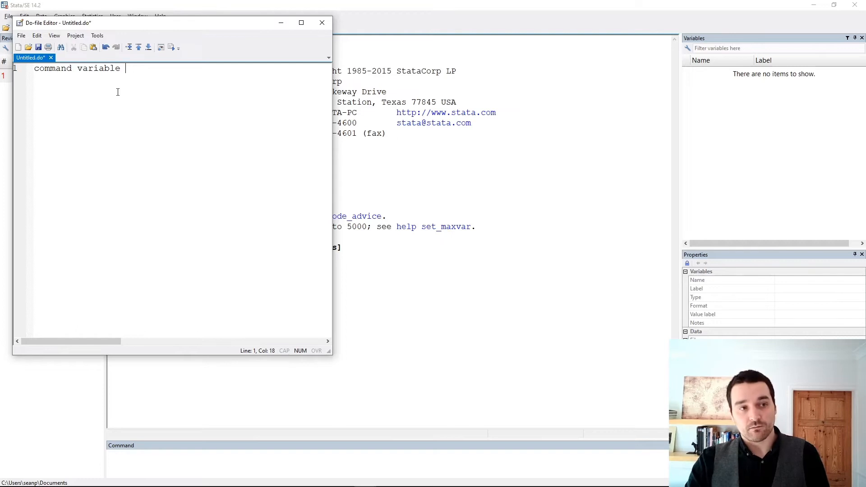
{"action": "key", "text": "ctrl+a"}
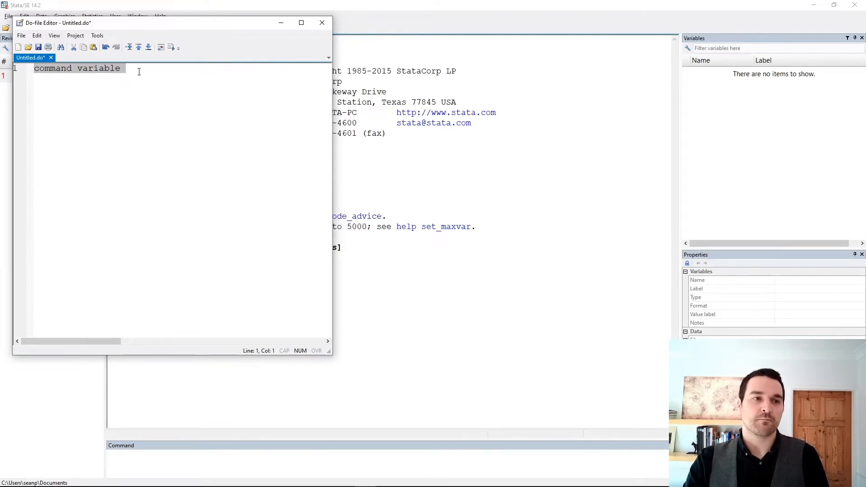
{"action": "left_click", "coordinate": [138, 72]}
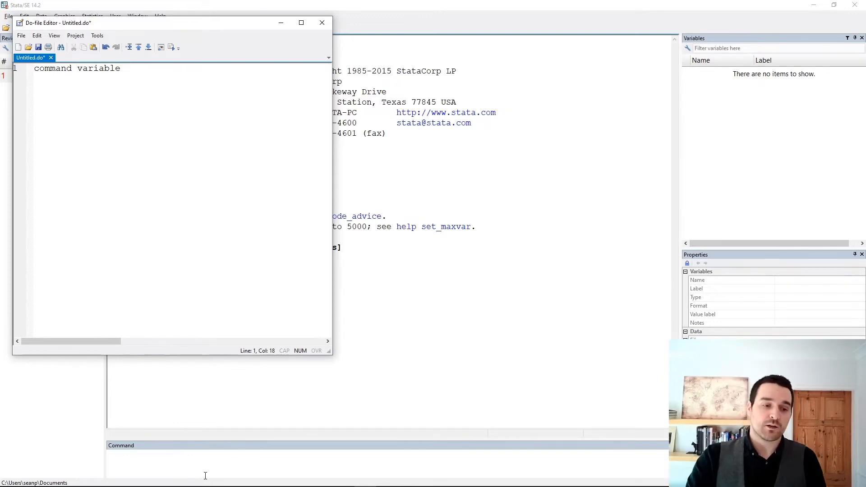
{"action": "left_click", "coordinate": [215, 459]}
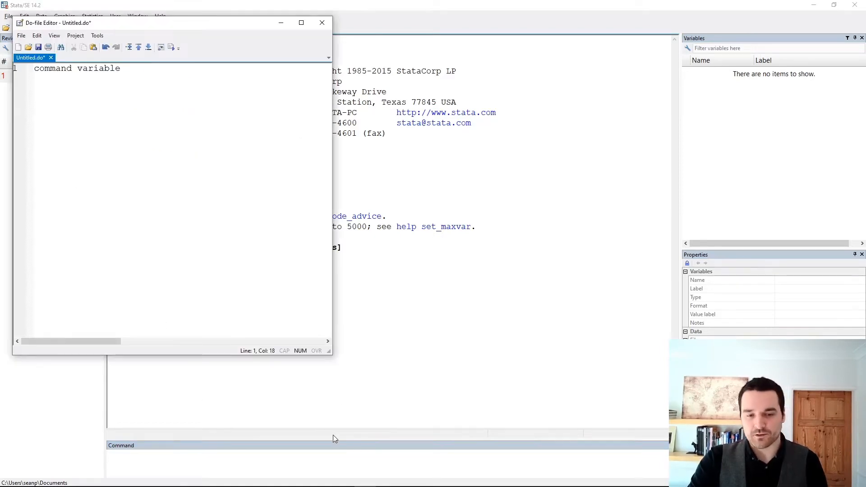
{"action": "left_click", "coordinate": [333, 435]}
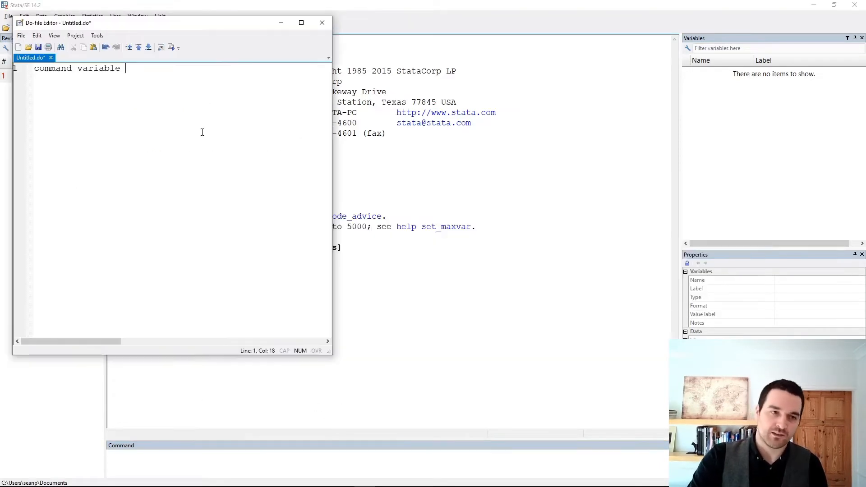
{"action": "left_click", "coordinate": [455, 391]}
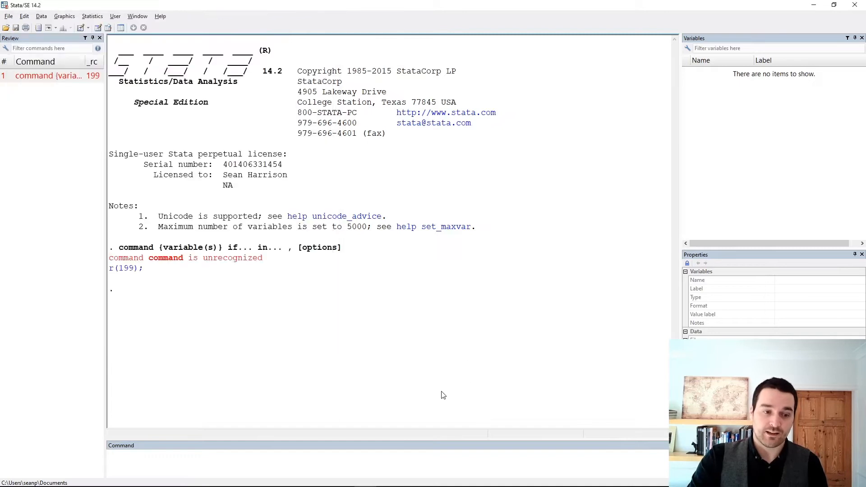
{"action": "left_click", "coordinate": [249, 460]}
{"action": "key", "text": "ctrl+9"}
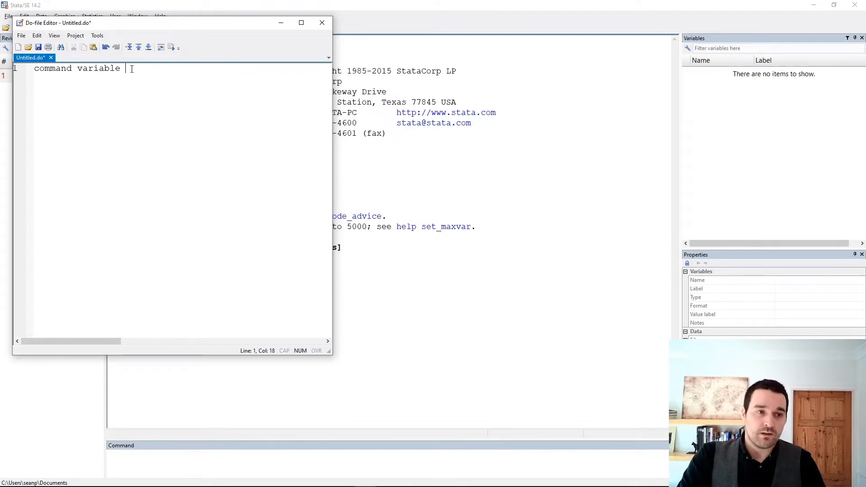
{"action": "left_click_drag", "start_coordinate": [132, 69], "coordinate": [2, 71]}
{"action": "left_click", "coordinate": [124, 70]}
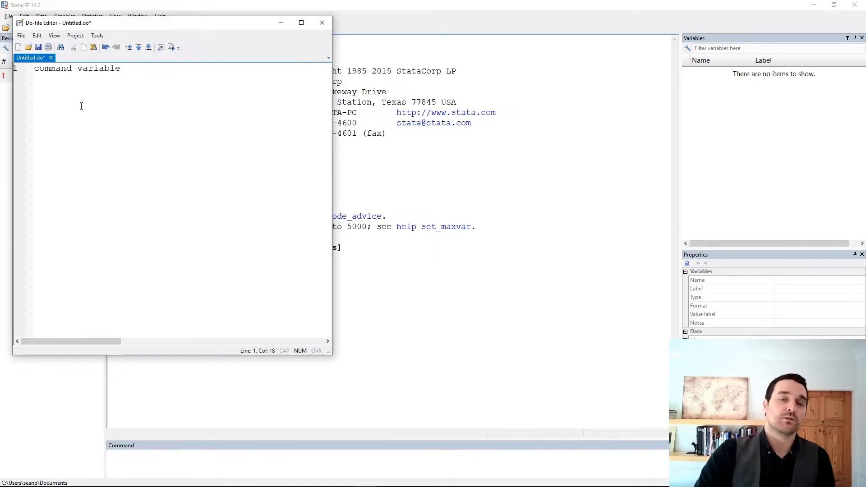
Insert two blank lines above "command variable" and write "*This is now a comment" on the first line.
{"action": "key", "text": "Home"}
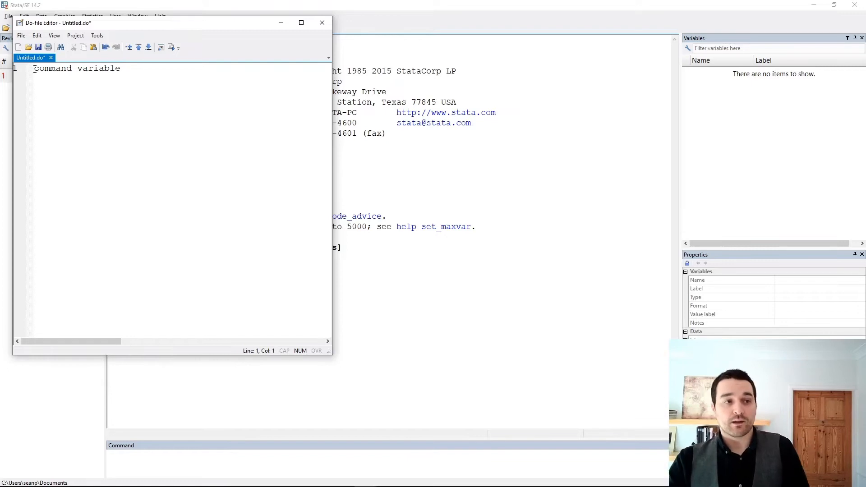
{"action": "key", "text": "Return"}
{"action": "key", "text": "Return"}
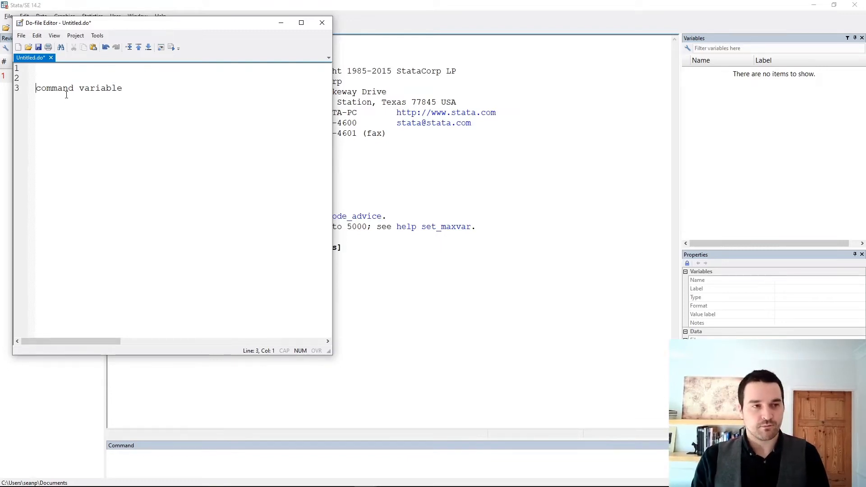
{"action": "key", "text": "Up"}
{"action": "key", "text": "Up"}
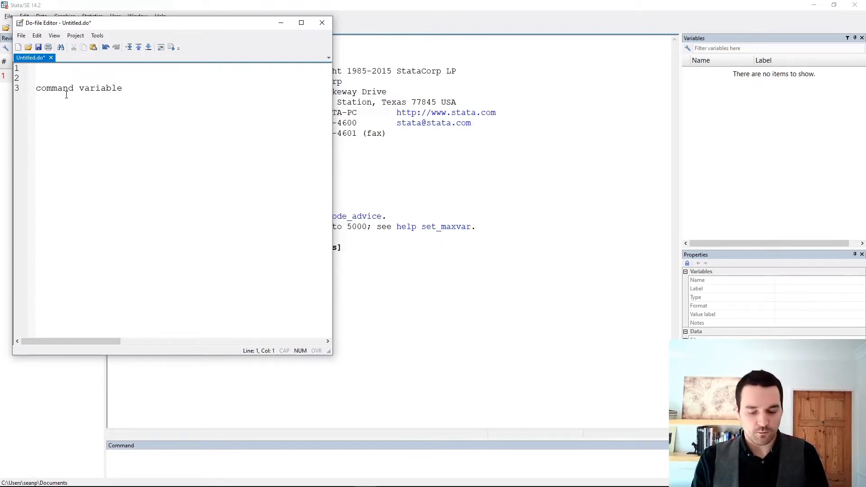
{"action": "type", "text": "*"}
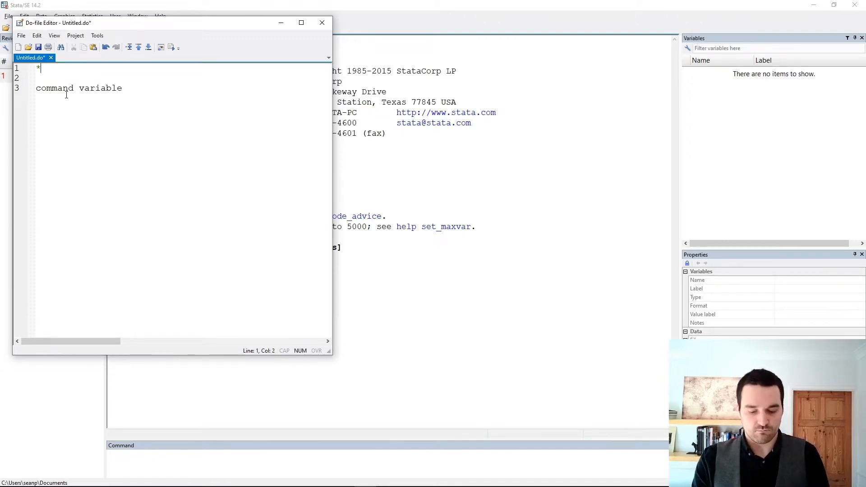
{"action": "type", "text": "This is now a comment"}
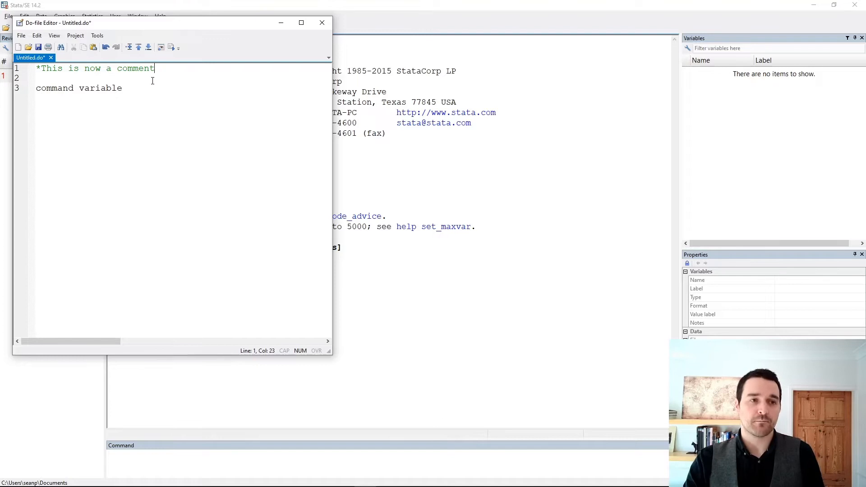
{"action": "key", "text": "Down"}
{"action": "left_click_drag", "start_coordinate": [165, 69], "coordinate": [36, 68]}
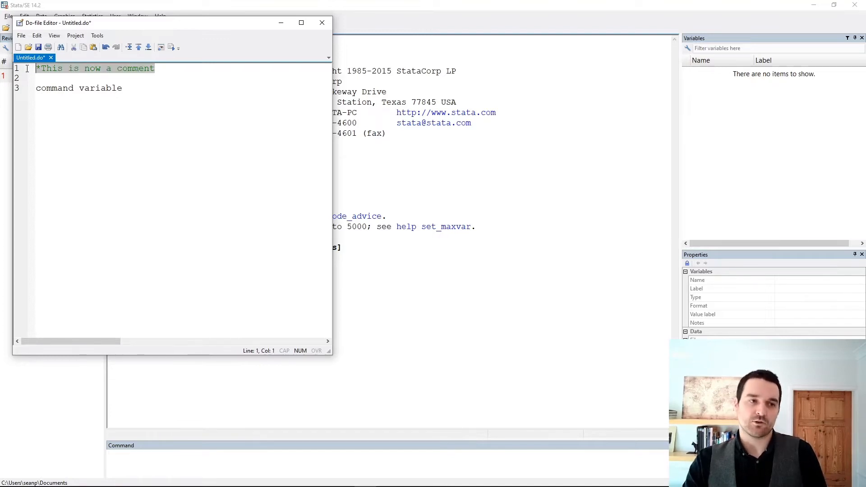
{"action": "left_click", "coordinate": [68, 71]}
{"action": "left_click_drag", "start_coordinate": [141, 88], "coordinate": [40, 88]}
{"action": "left_click", "coordinate": [154, 90]}
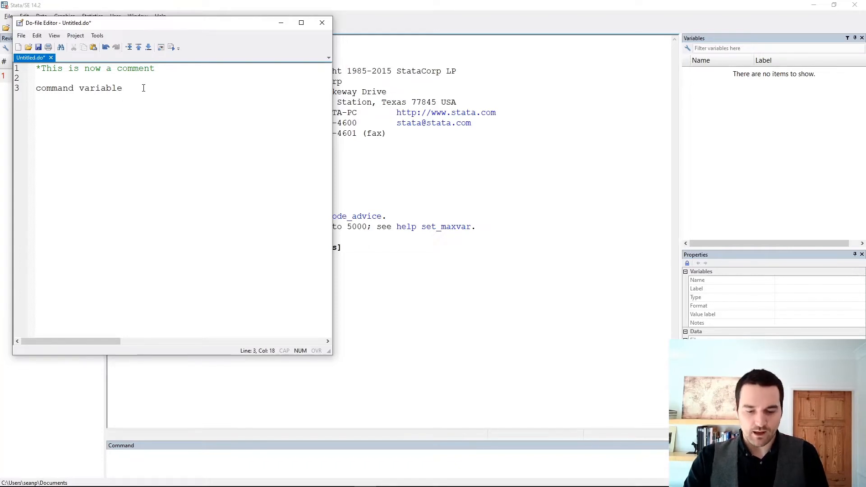
Insert two more blank lines between the comment and the "command variable" line.
{"action": "key", "text": "Home"}
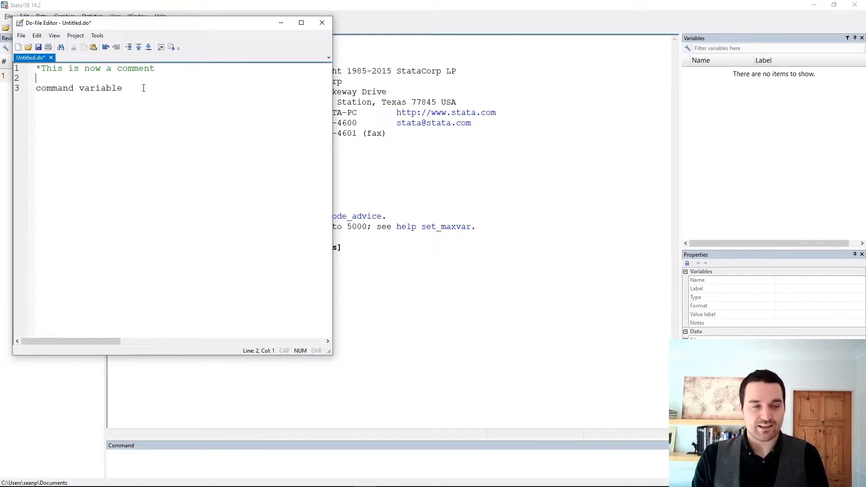
{"action": "key", "text": "Return"}
{"action": "key", "text": "Return"}
{"action": "key", "text": "Up"}
{"action": "key", "text": "Up"}
{"action": "key", "text": "Up"}
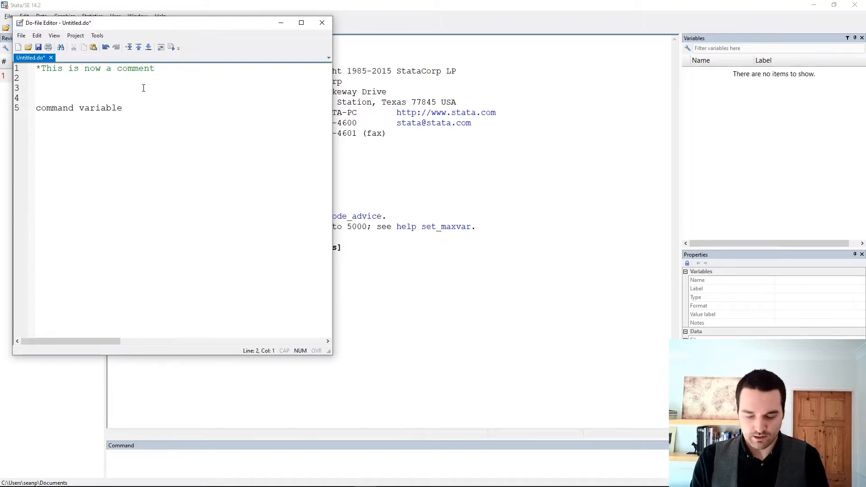
{"action": "type", "text": "*/"}
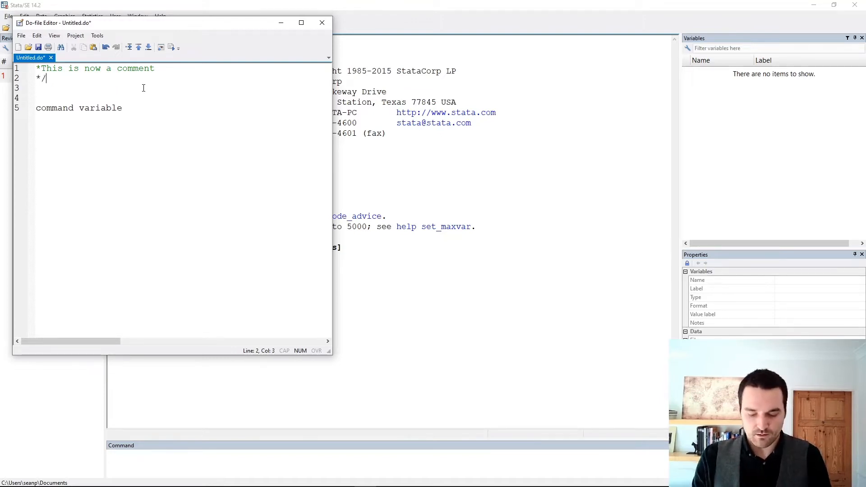
{"action": "key", "text": "Down"}
{"action": "key", "text": "Down"}
{"action": "key", "text": "Return"}
{"action": "key", "text": "Return"}
{"action": "key", "text": "Return"}
{"action": "key", "text": "Up"}
{"action": "key", "text": "Up"}
{"action": "type", "text": "/*"}
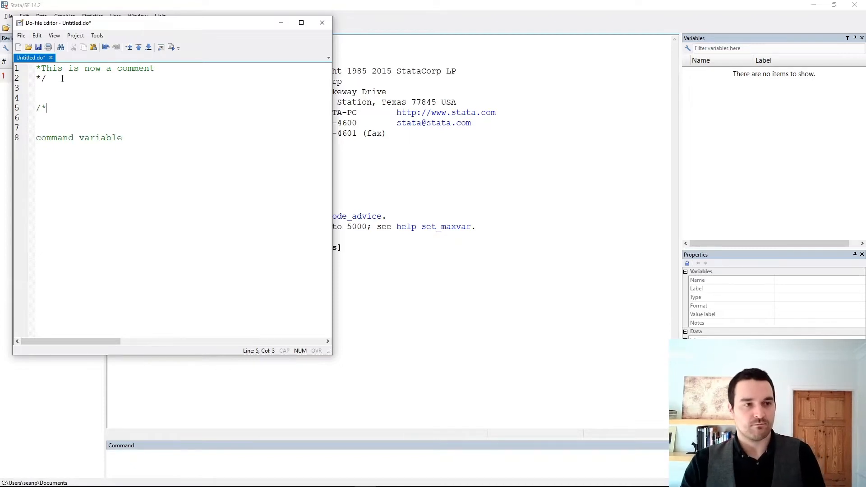
{"action": "left_click_drag", "start_coordinate": [47, 108], "coordinate": [25, 86]}
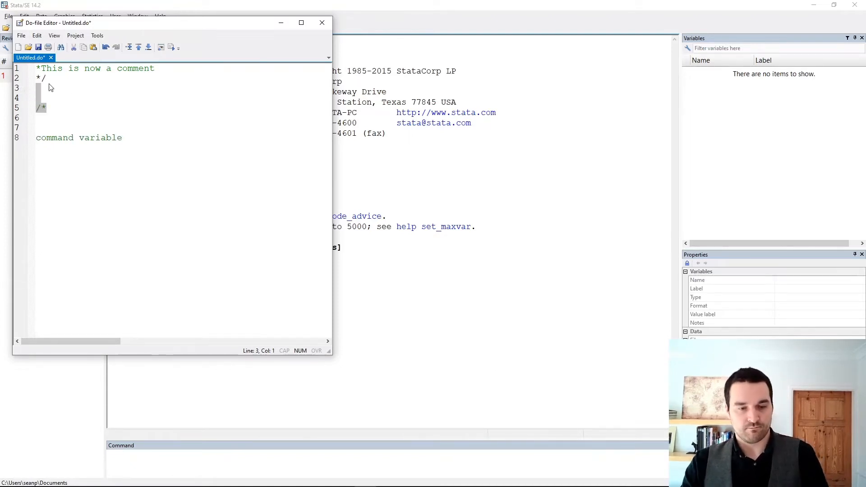
{"action": "key", "text": "BackSpace"}
{"action": "key", "text": "BackSpace"}
{"action": "key", "text": "BackSpace"}
{"action": "key", "text": "BackSpace"}
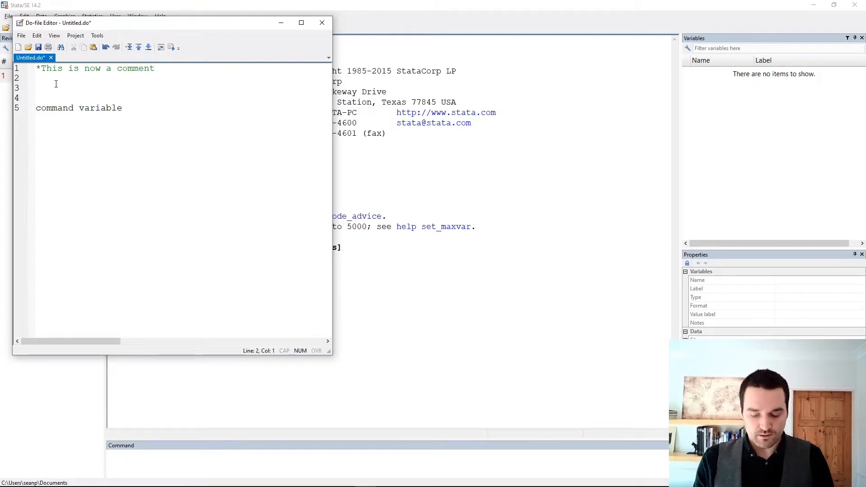
Create an empty block comment below the first comment, with "/*" on line 2 and "*/" on line 7.
{"action": "type", "text": "/*"}
{"action": "key", "text": "Return"}
{"action": "key", "text": "Return"}
{"action": "key", "text": "Return"}
{"action": "key", "text": "Return"}
{"action": "key", "text": "Return"}
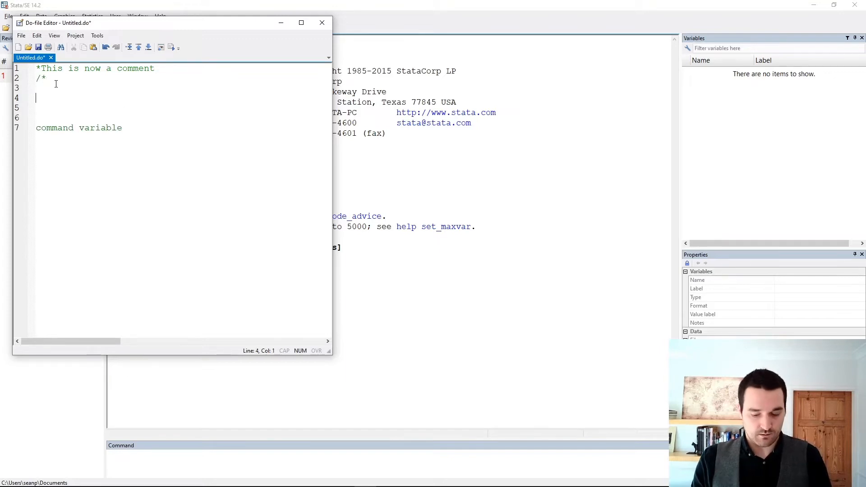
{"action": "type", "text": "*/"}
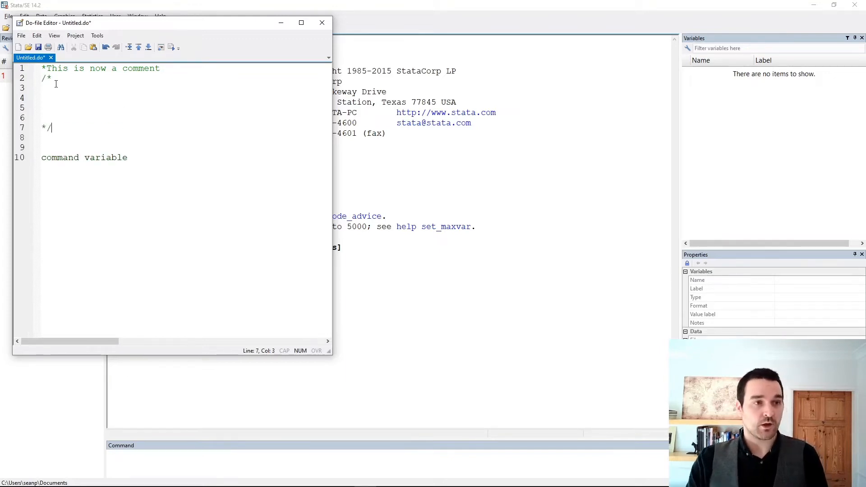
{"action": "left_click_drag", "start_coordinate": [54, 79], "coordinate": [47, 80]}
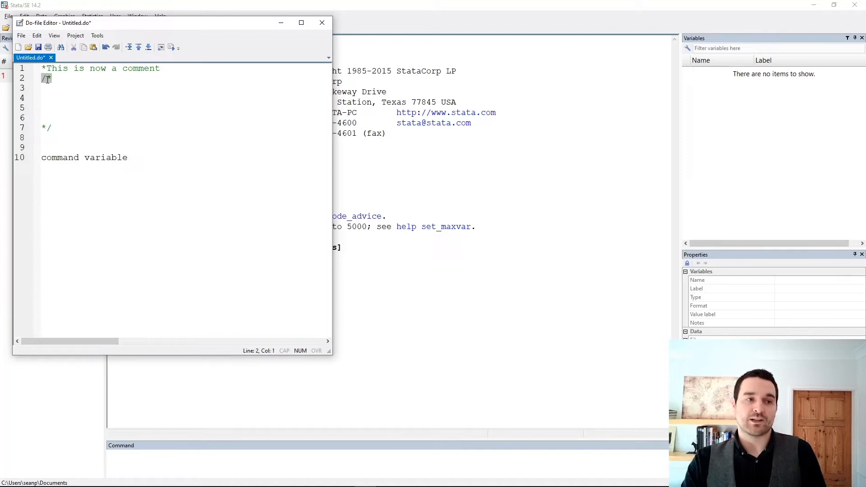
{"action": "key", "text": "Down"}
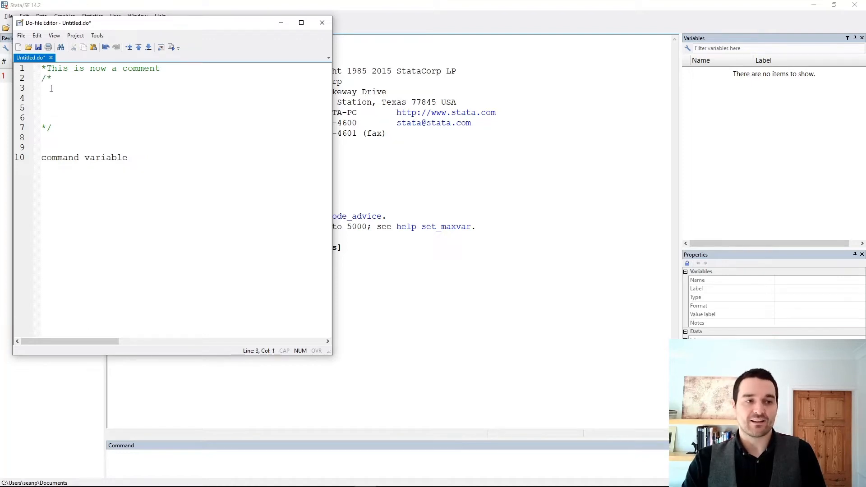
{"action": "left_click_drag", "start_coordinate": [54, 127], "coordinate": [42, 129]}
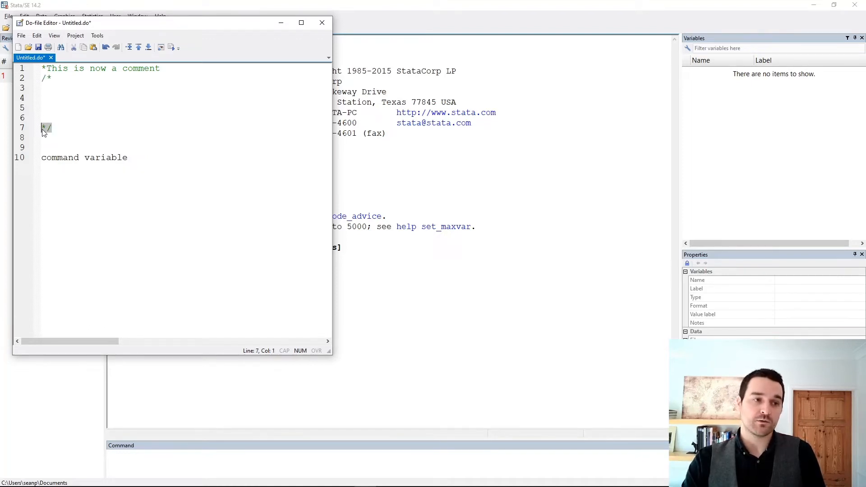
Write "This is entirely comment" on line 4 inside the block comment.
{"action": "left_click", "coordinate": [50, 99]}
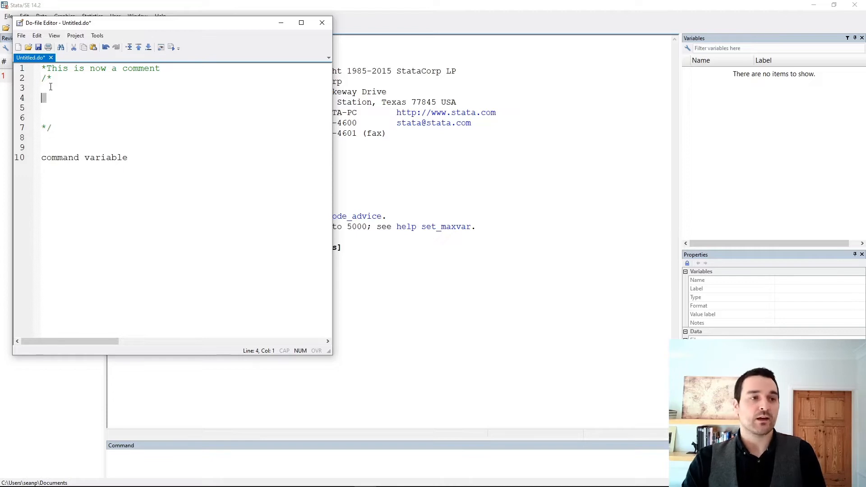
{"action": "type", "text": "This i"}
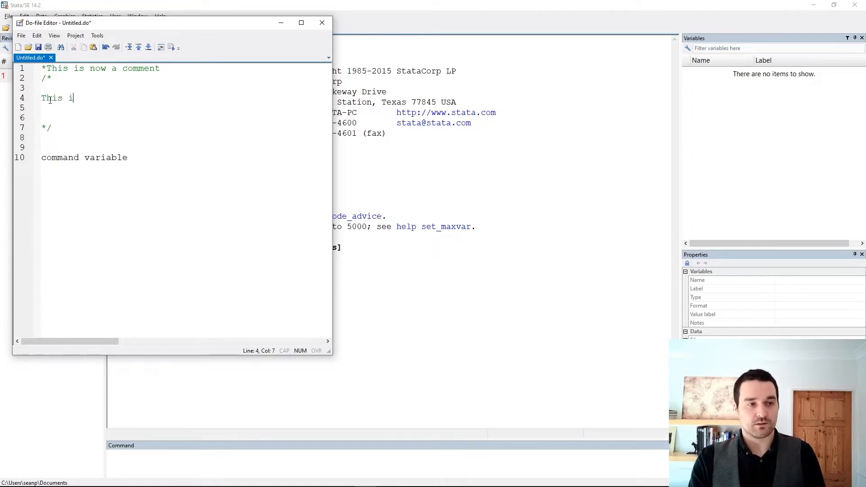
{"action": "type", "text": "s entirely com"}
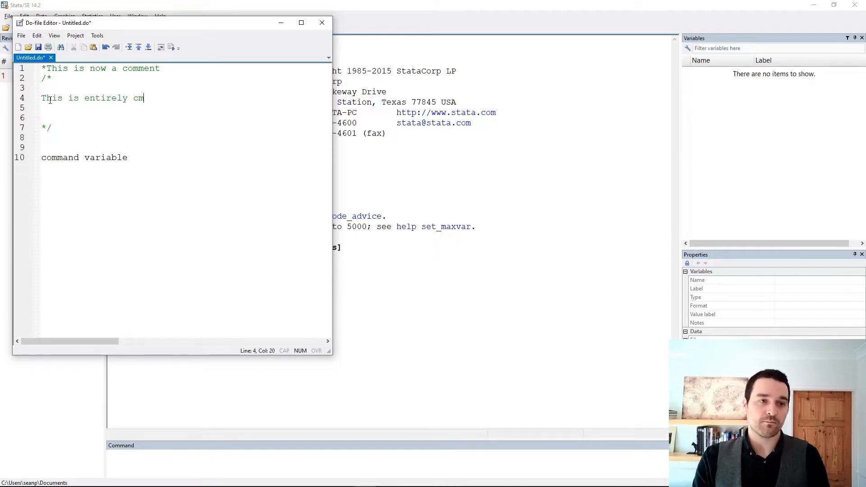
{"action": "type", "text": "ment"}
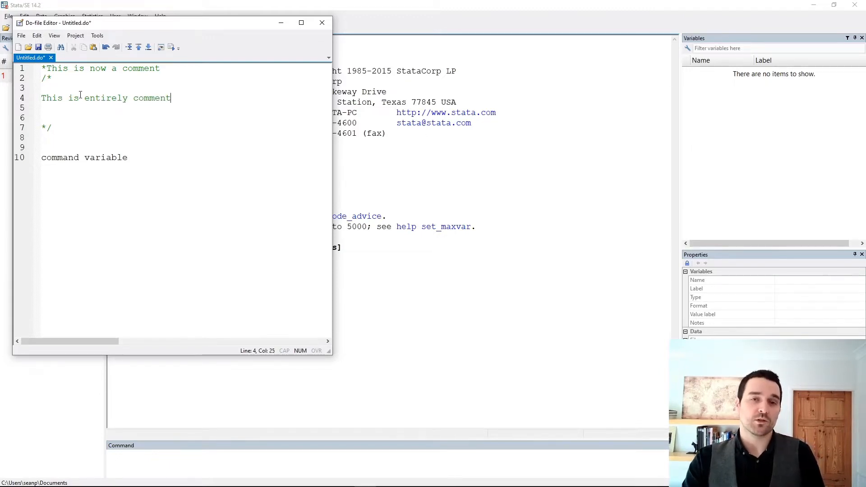
Add the end-of-line comment "//Comment" after "command variable" on line 10 of the do-file.
{"action": "left_click", "coordinate": [60, 128]}
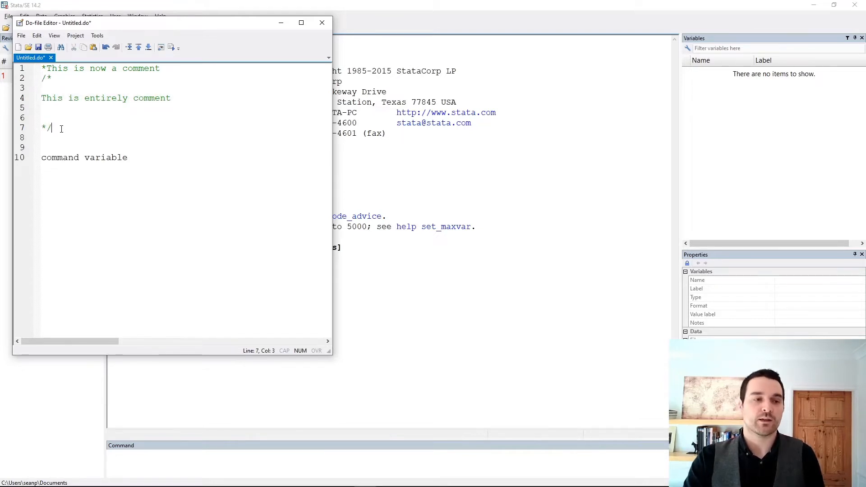
{"action": "left_click", "coordinate": [139, 160]}
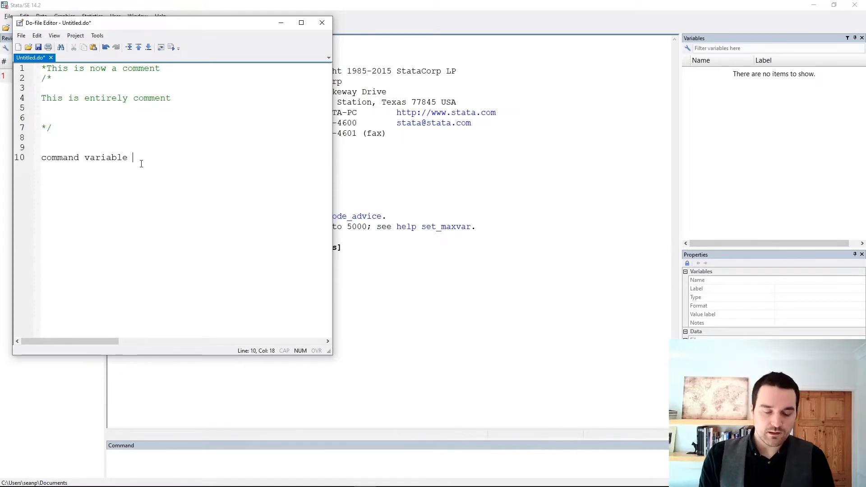
{"action": "type", "text": "//"}
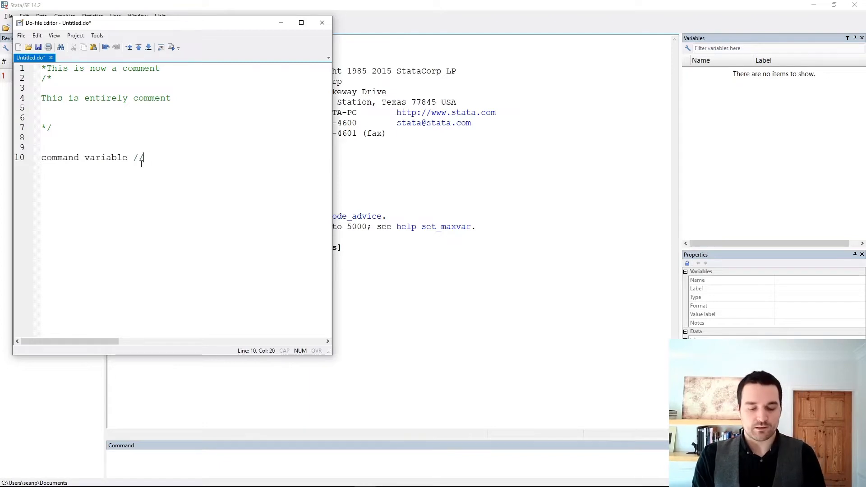
{"action": "type", "text": "Comment"}
{"action": "key", "text": "BackSpace"}
{"action": "key", "text": "BackSpace"}
{"action": "key", "text": "BackSpace"}
{"action": "key", "text": "BackSpace"}
{"action": "key", "text": "BackSpace"}
{"action": "key", "text": "BackSpace"}
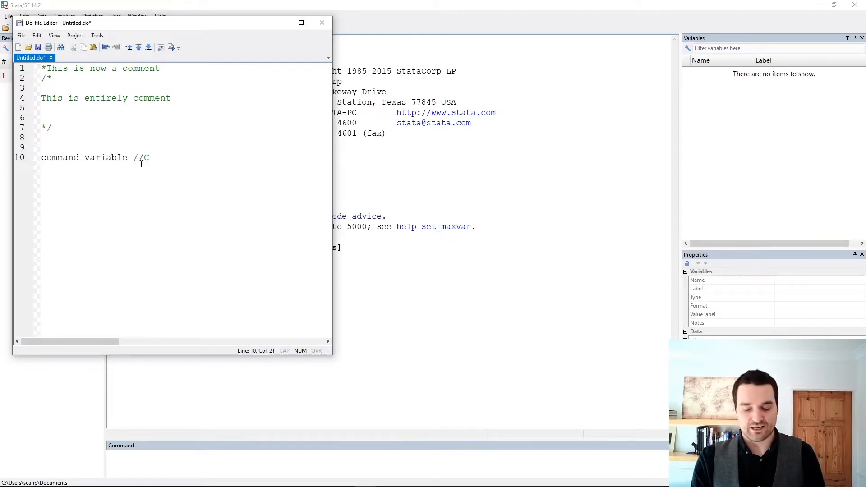
{"action": "type", "text": "omment"}
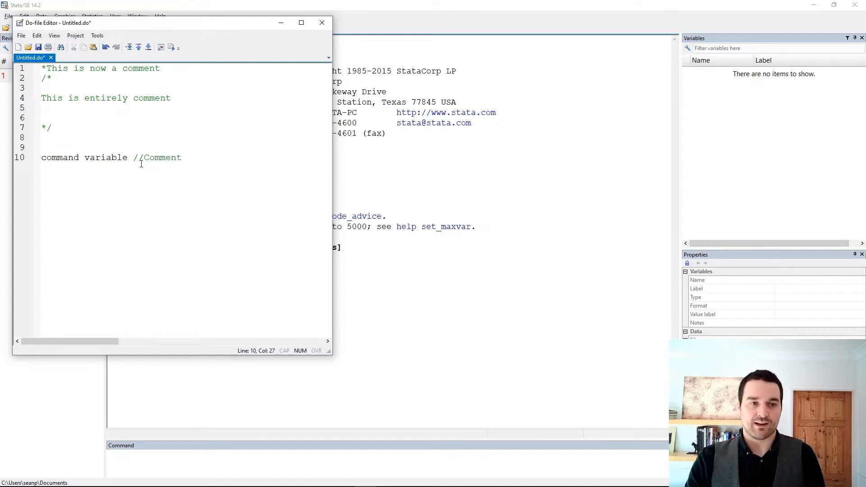
Turn the end-of-line comment into a "///" line continuation on line 10 and write "command continuing" on line 11.
{"action": "left_click", "coordinate": [143, 157]}
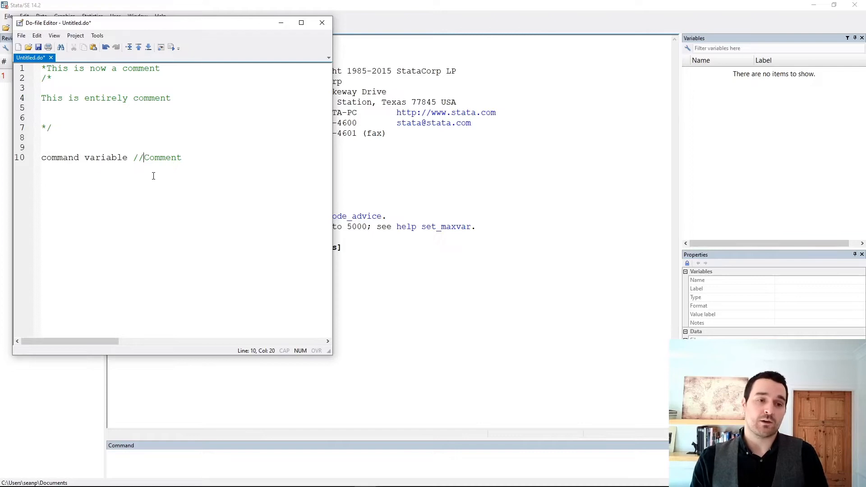
{"action": "type", "text": "/"}
{"action": "key", "text": "Return"}
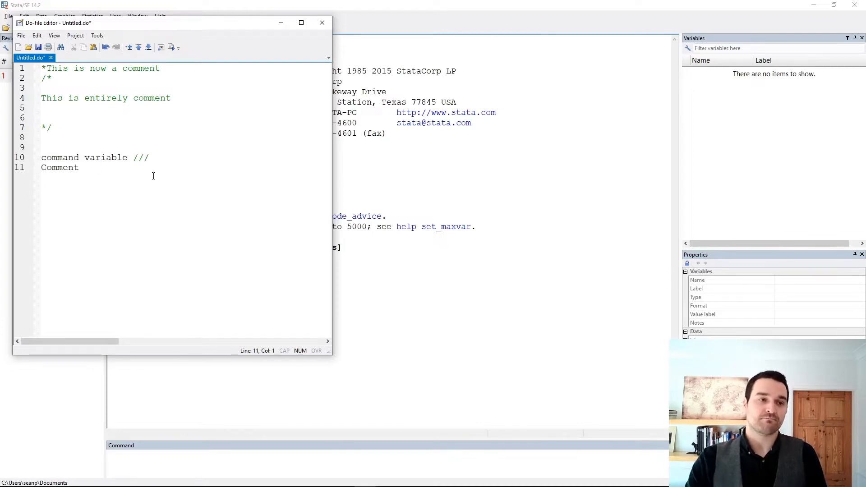
{"action": "double_click", "coordinate": [45, 169]}
{"action": "type", "text": "c"}
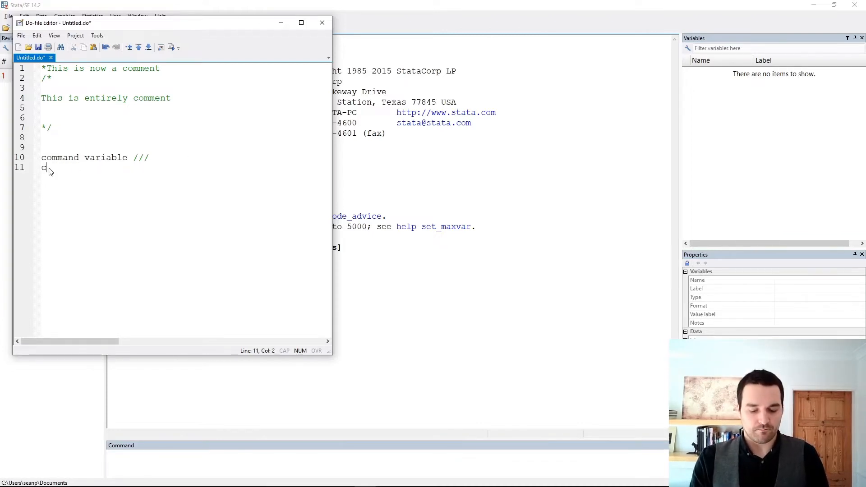
{"action": "type", "text": "ommand contin"}
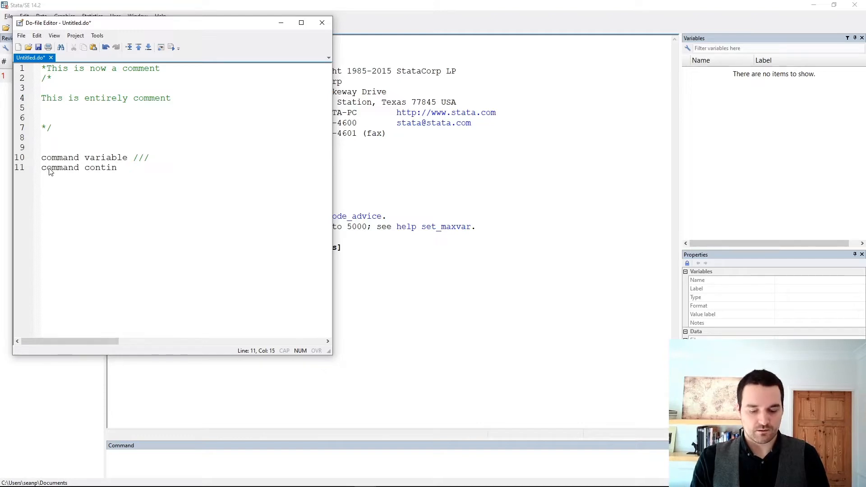
{"action": "type", "text": "uing"}
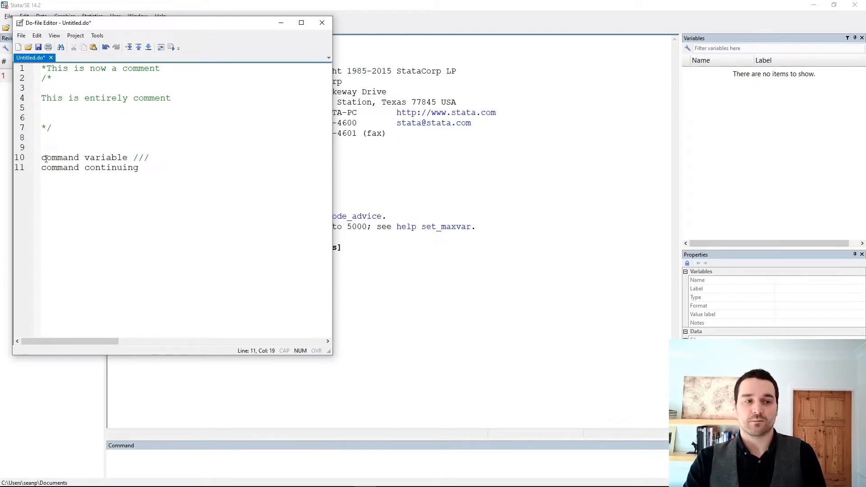
Extend the command with "///" at the end of line 11 and write "command continuing" on line 12.
{"action": "double_click", "coordinate": [46, 159]}
{"action": "left_click_drag", "start_coordinate": [46, 168], "coordinate": [158, 166]}
{"action": "left_click", "coordinate": [148, 170]}
{"action": "type", "text": "///"}
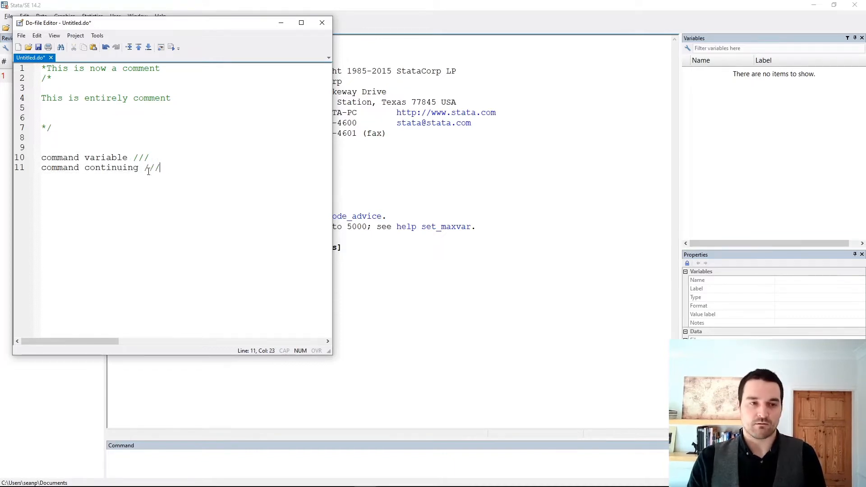
{"action": "key", "text": "Return"}
{"action": "type", "text": "command conti"}
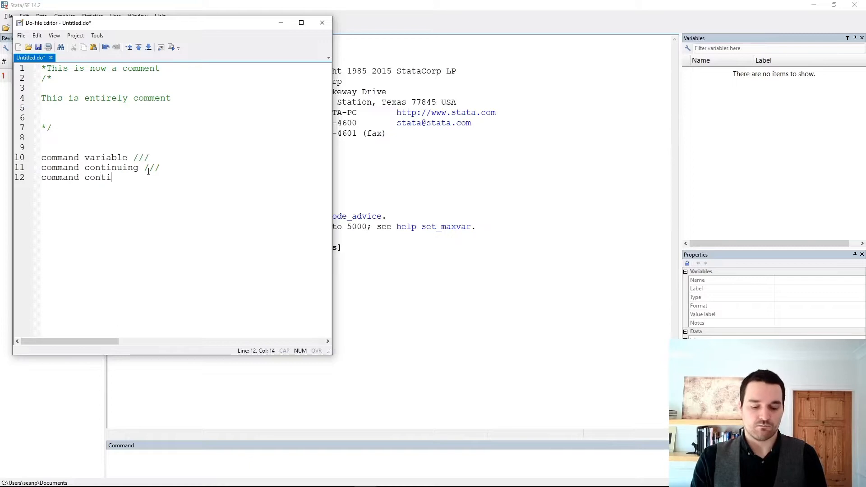
{"action": "type", "text": "nuing"}
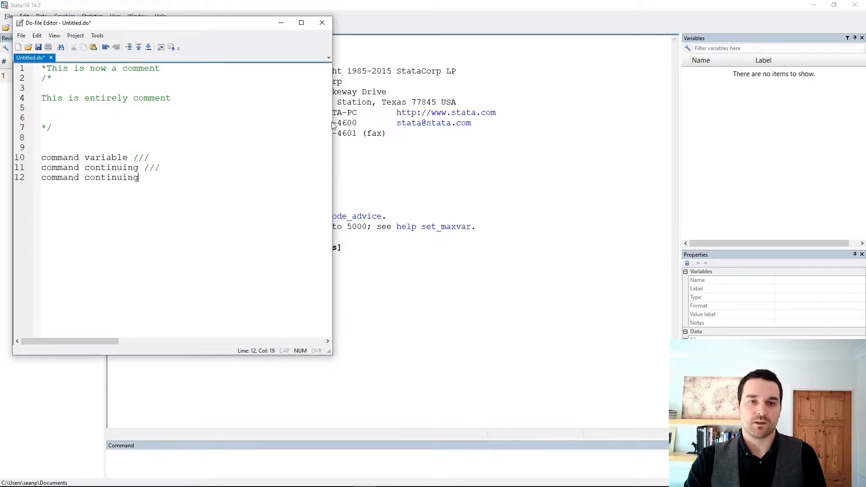
Examine how the continued command on lines 10 to 12 fits narrower and wider editor windows, highlighting the whole command.
{"action": "left_click_drag", "start_coordinate": [332, 125], "coordinate": [202, 122]}
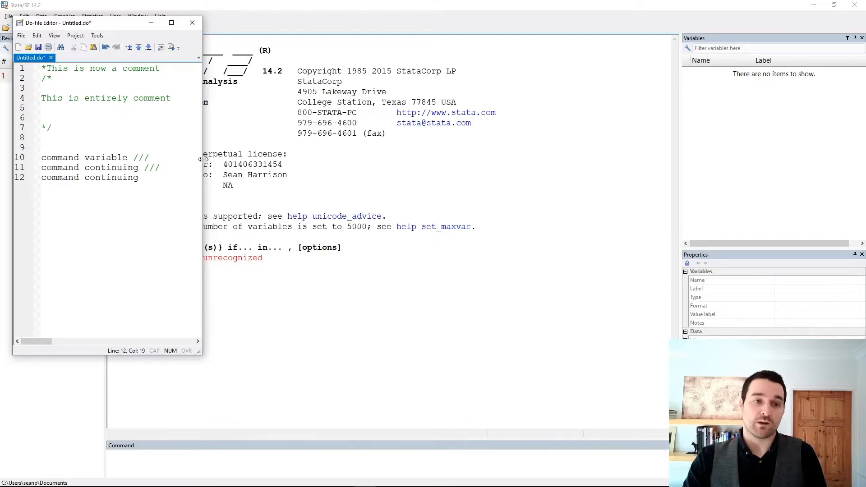
{"action": "left_click_drag", "start_coordinate": [203, 159], "coordinate": [355, 160]}
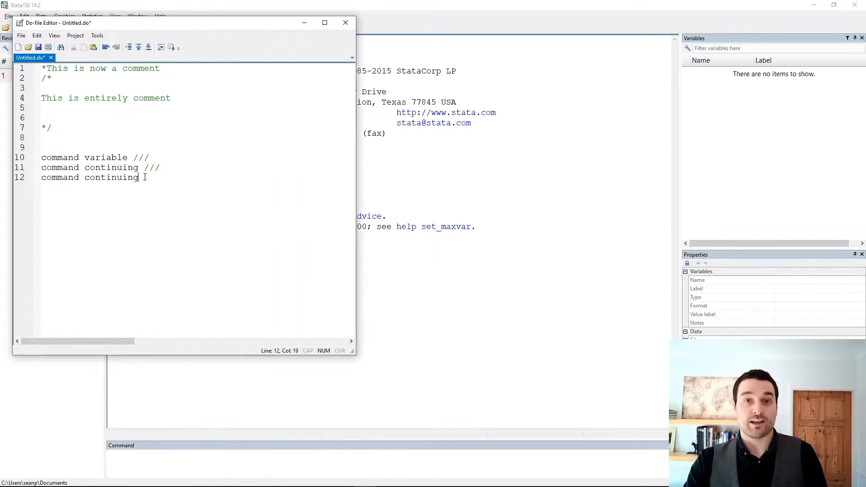
{"action": "left_click_drag", "start_coordinate": [150, 168], "coordinate": [168, 168]}
{"action": "left_click", "coordinate": [160, 177]}
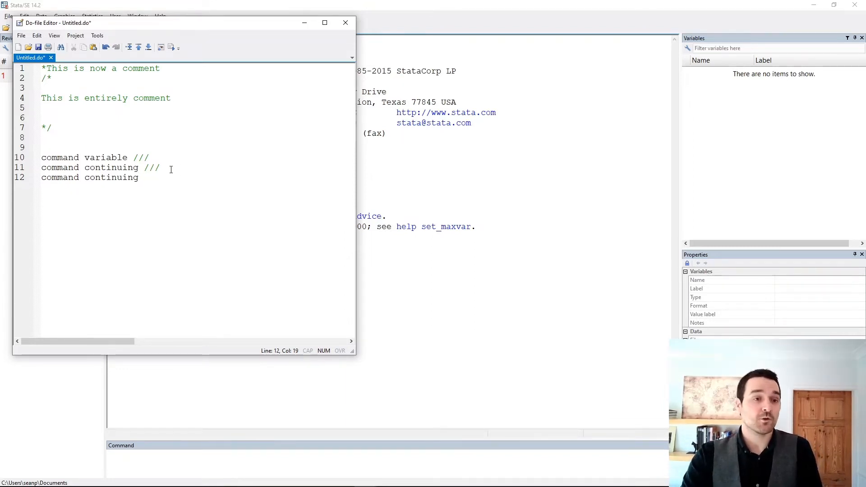
{"action": "left_click_drag", "start_coordinate": [158, 178], "coordinate": [43, 159]}
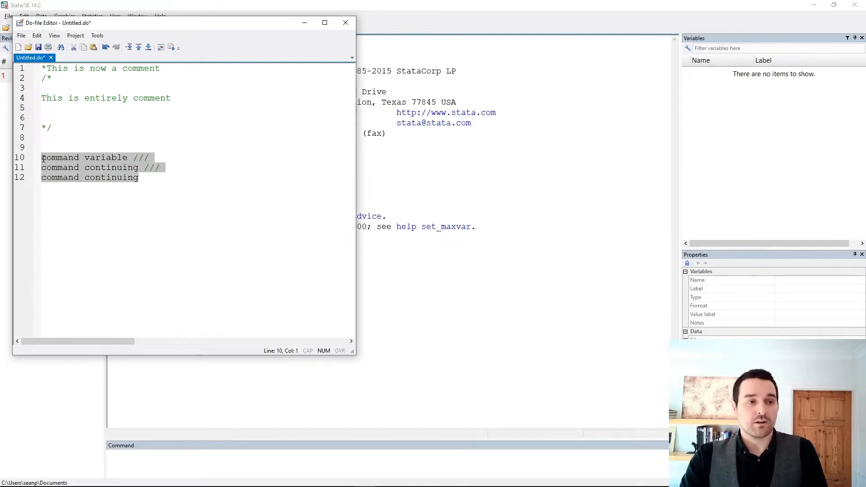
{"action": "left_click", "coordinate": [166, 184]}
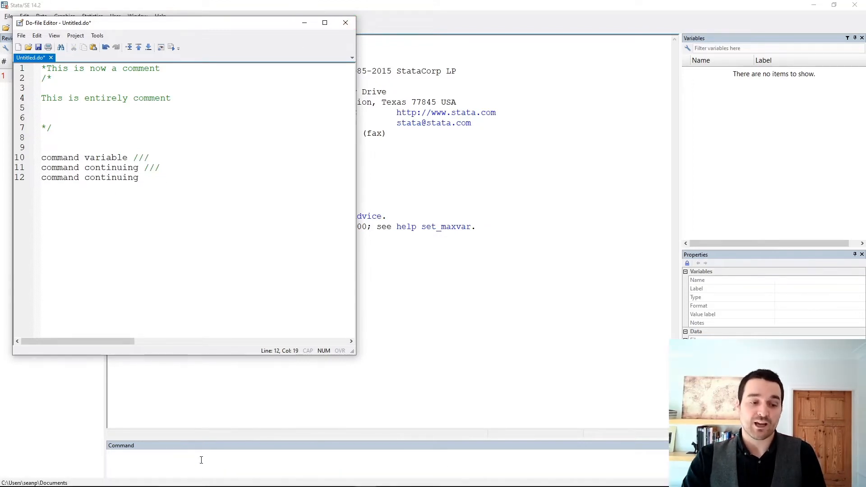
Close the Do-file Editor without saving the changes to Untitled.do.
{"action": "left_click", "coordinate": [346, 23]}
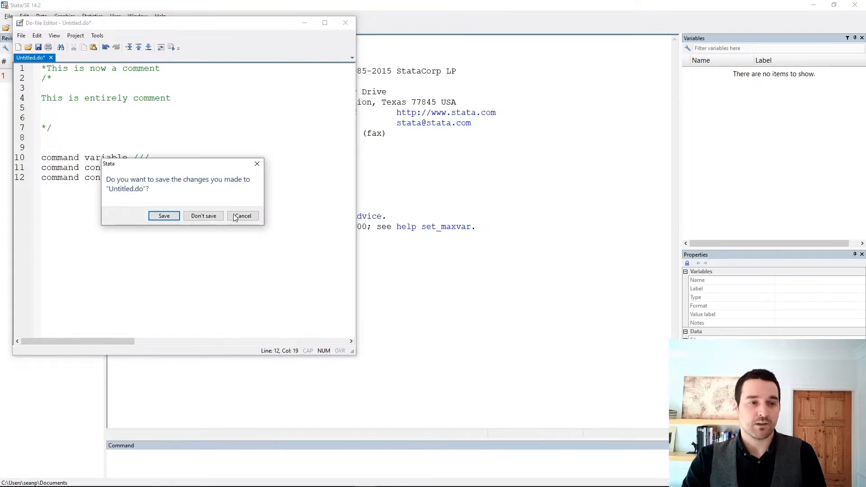
{"action": "left_click", "coordinate": [203, 216]}
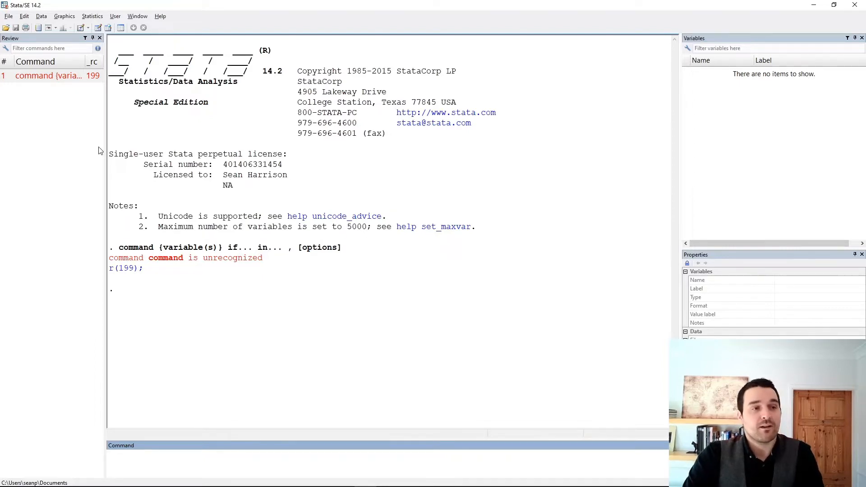
Open the Lesson_01 Stata dataset from the Data files folder, leaving no file dialog open.
{"action": "left_click", "coordinate": [7, 28]}
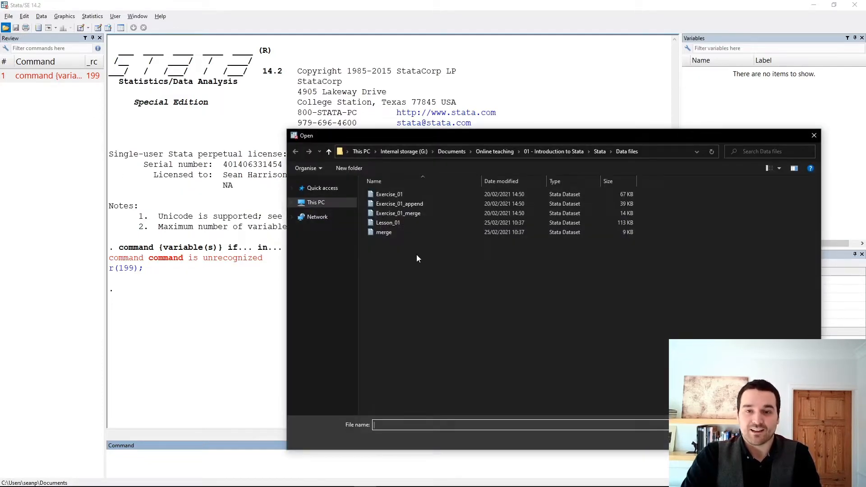
{"action": "left_click", "coordinate": [412, 223]}
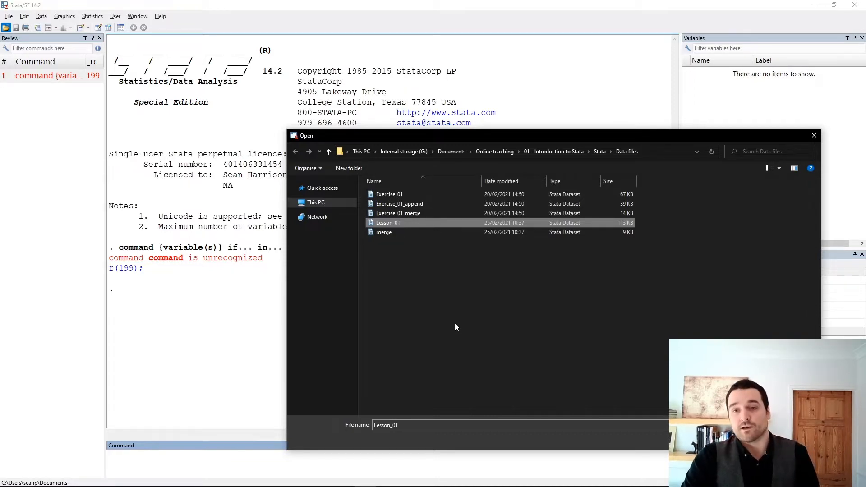
{"action": "double_click", "coordinate": [403, 224]}
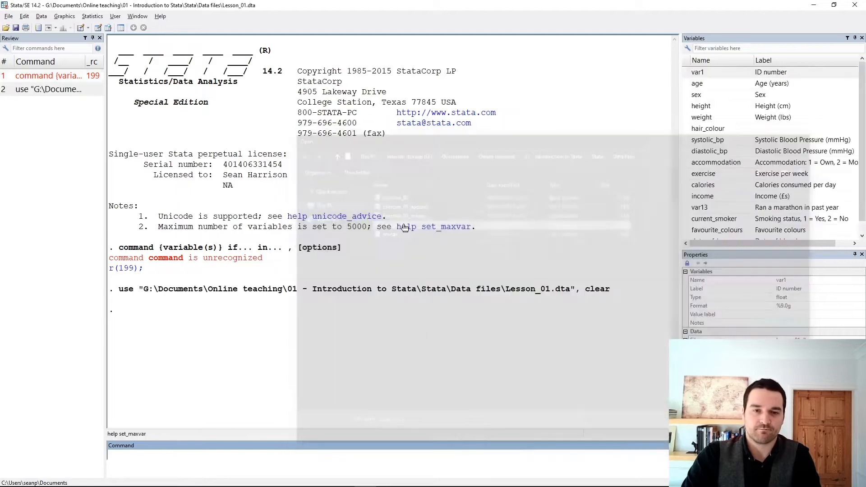
{"action": "left_click", "coordinate": [6, 28]}
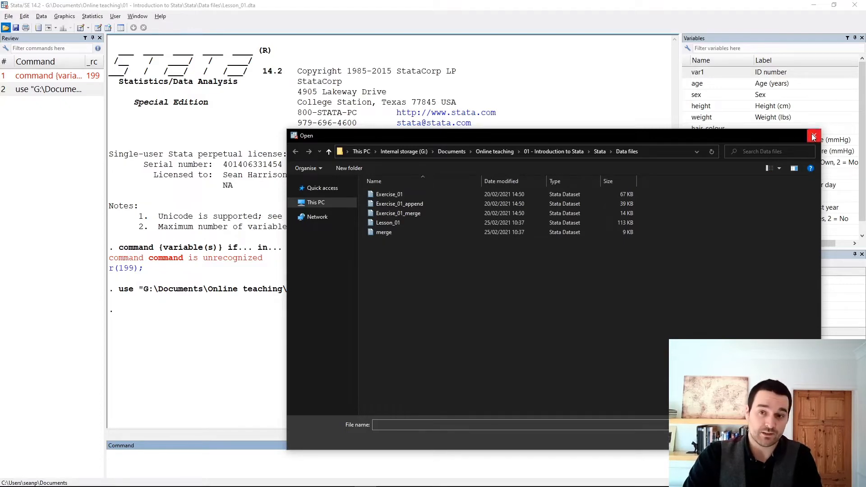
{"action": "left_click", "coordinate": [814, 136]}
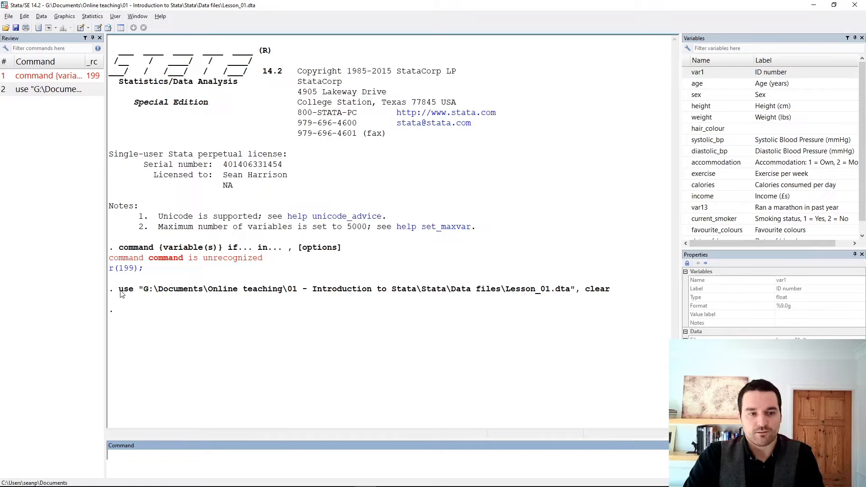
Examine the parts of the use command in the results: the command word, the quoted file path and the clear option.
{"action": "left_click_drag", "start_coordinate": [119, 289], "coordinate": [612, 292]}
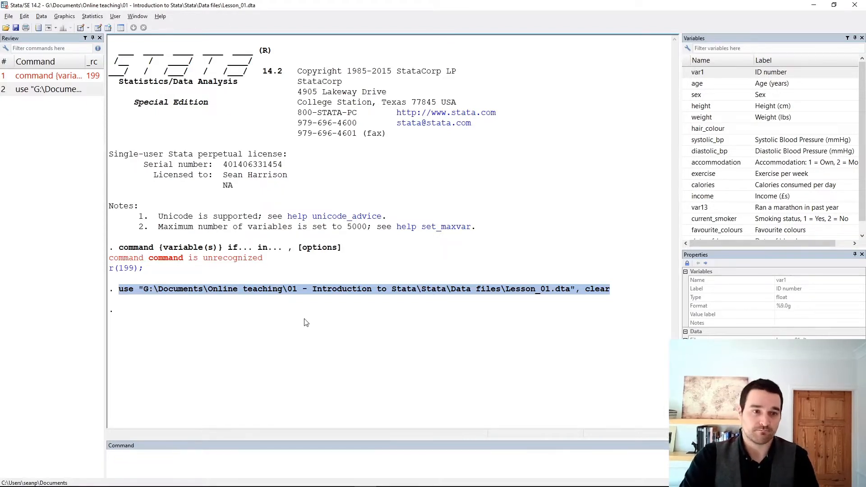
{"action": "left_click_drag", "start_coordinate": [126, 293], "coordinate": [576, 295]}
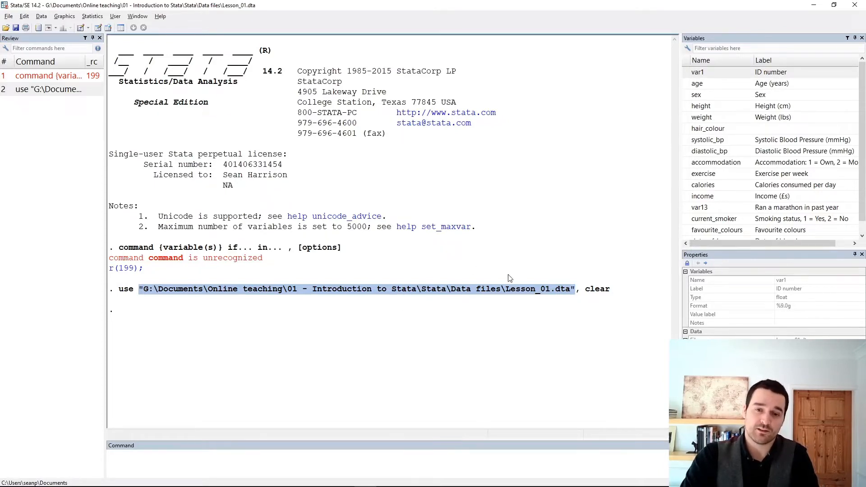
{"action": "left_click_drag", "start_coordinate": [507, 293], "coordinate": [612, 298]}
{"action": "left_click", "coordinate": [577, 318]}
{"action": "left_click", "coordinate": [578, 300]}
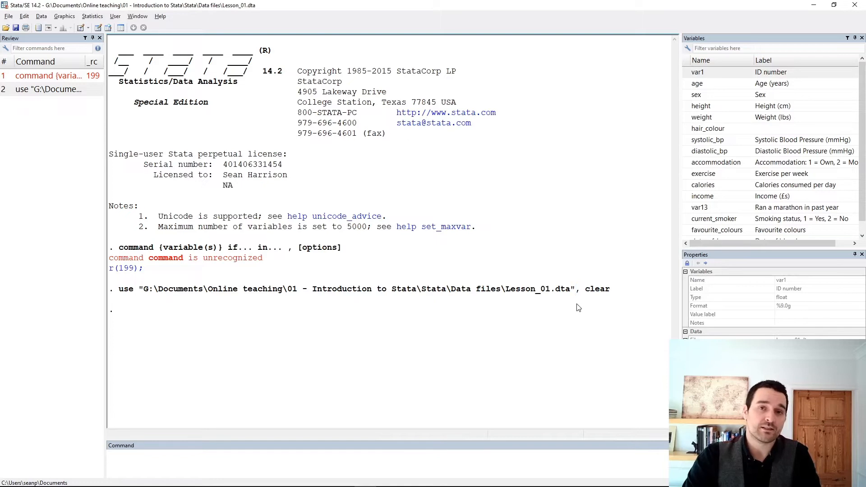
{"action": "left_click_drag", "start_coordinate": [586, 294], "coordinate": [610, 294]}
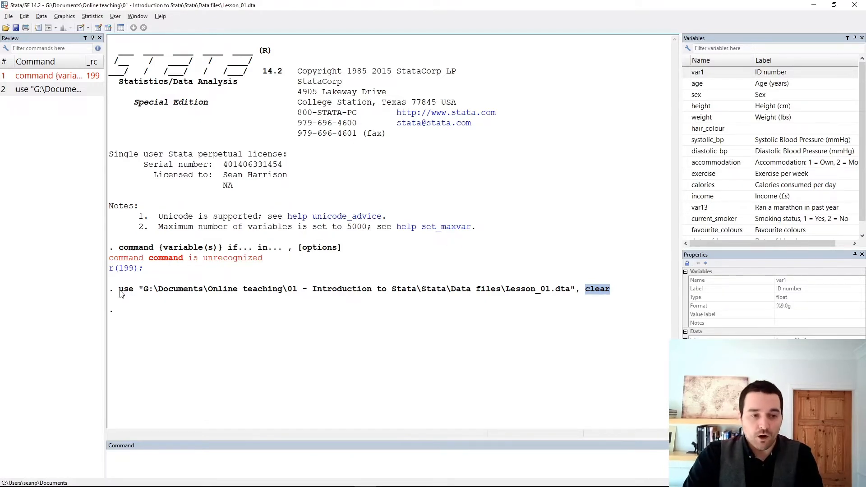
{"action": "left_click_drag", "start_coordinate": [123, 293], "coordinate": [109, 293]}
{"action": "left_click", "coordinate": [611, 292], "text": "shift"}
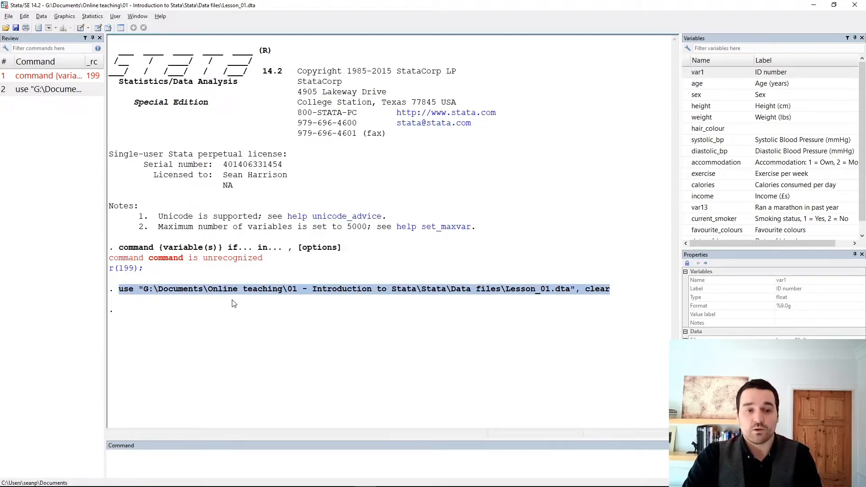
{"action": "left_click", "coordinate": [254, 326]}
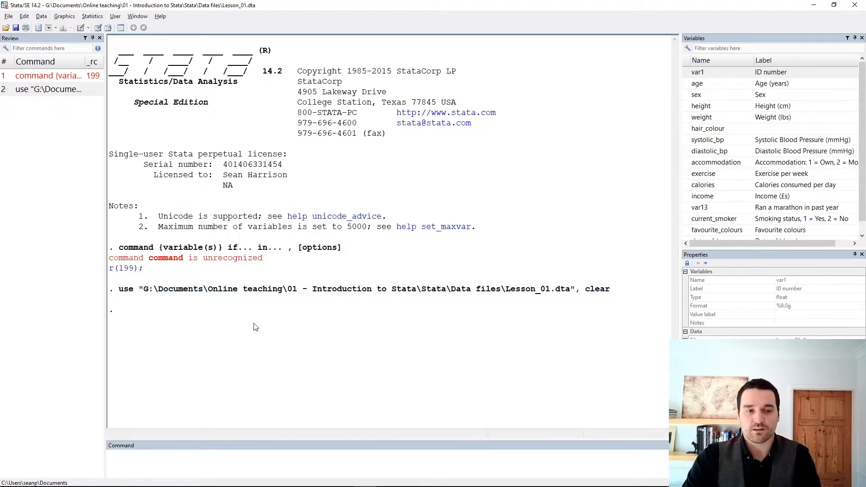
Copy the whole use command for Lesson_01.dta with the clear option from the results and run it from the command line.
{"action": "left_click_drag", "start_coordinate": [119, 293], "coordinate": [616, 288]}
{"action": "key", "text": "ctrl+c"}
{"action": "left_click", "coordinate": [206, 470]}
{"action": "key", "text": "ctrl+v"}
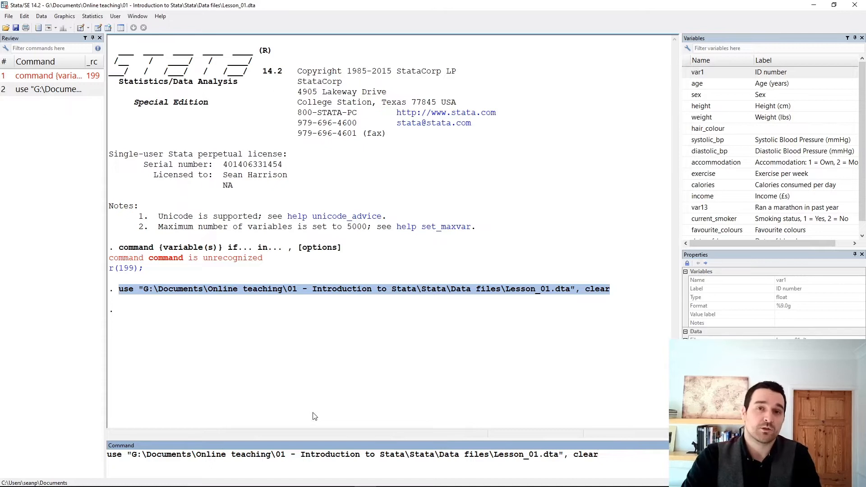
{"action": "key", "text": "Return"}
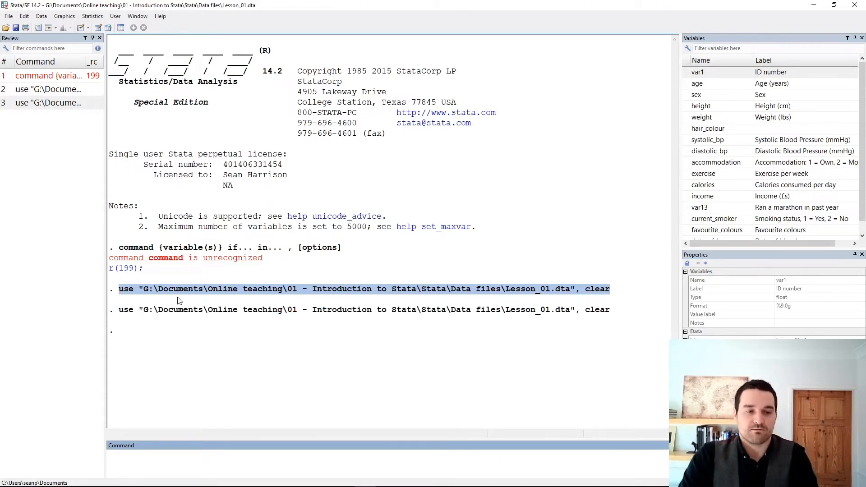
{"action": "left_click", "coordinate": [210, 305]}
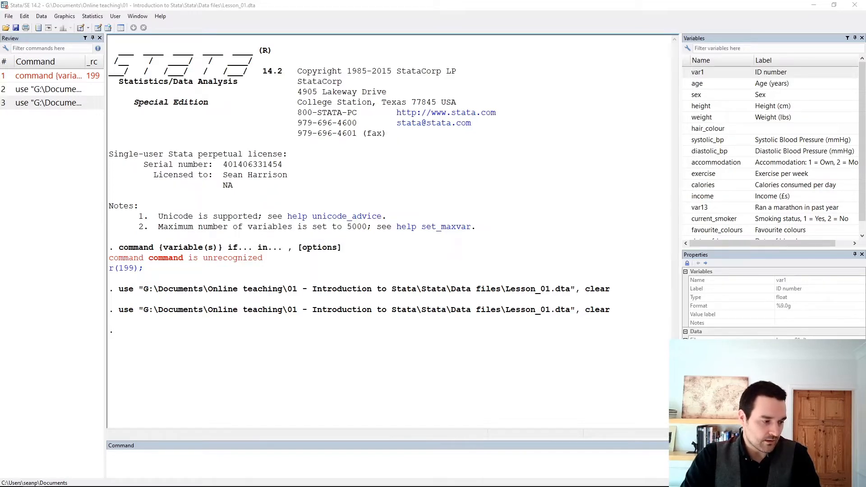
Load the Lesson_01 Stata dataset by dropping it from the Data files folder window into Stata.
{"action": "left_click_drag", "start_coordinate": [0, 162], "coordinate": [253, 93]}
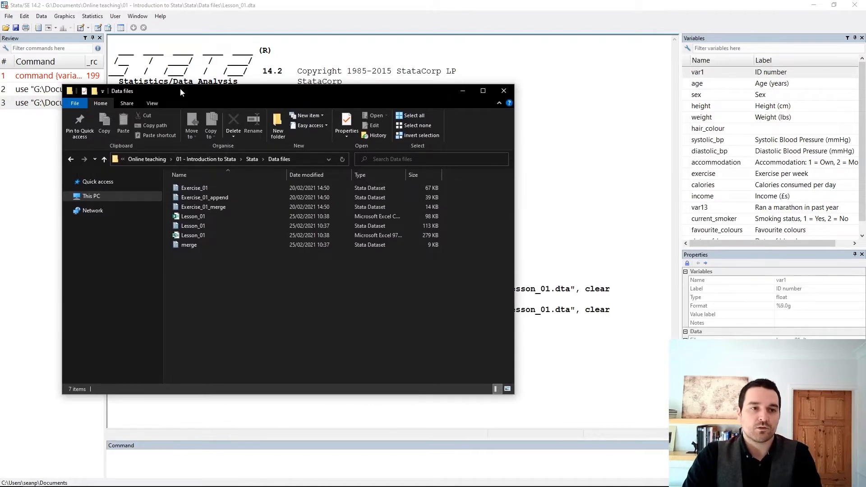
{"action": "left_click", "coordinate": [206, 226]}
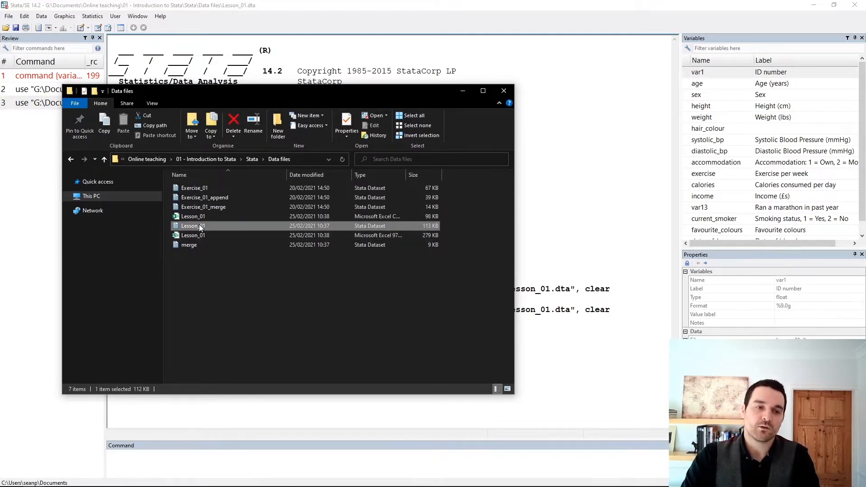
{"action": "left_click_drag", "start_coordinate": [199, 226], "coordinate": [556, 250]}
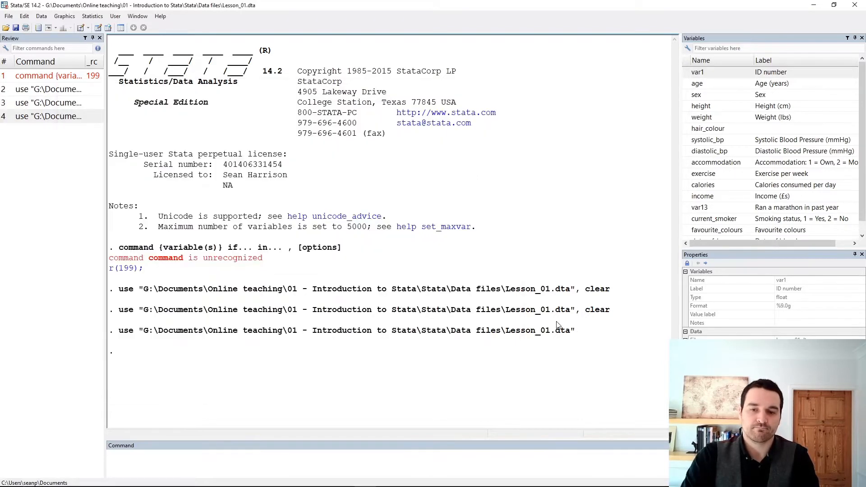
Compare the latest use command in the results with the earlier one that includes the clear option.
{"action": "left_click_drag", "start_coordinate": [580, 331], "coordinate": [119, 333]}
{"action": "left_click", "coordinate": [559, 350]}
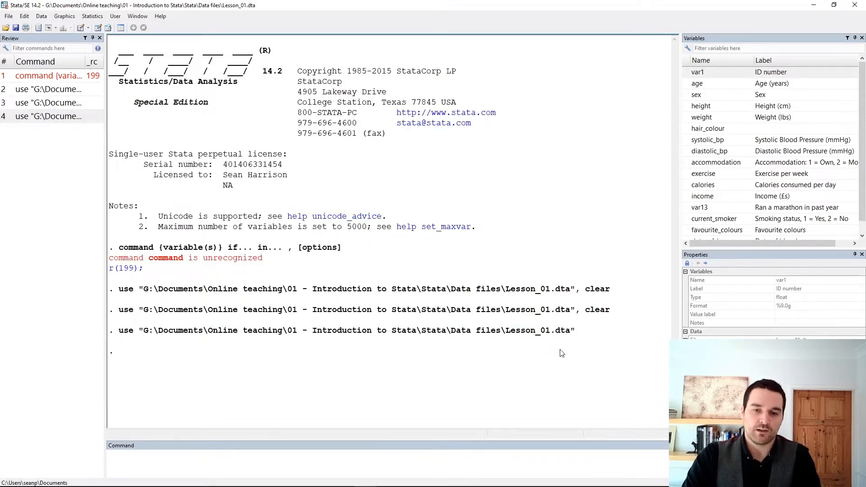
{"action": "left_click_drag", "start_coordinate": [586, 311], "coordinate": [611, 309]}
{"action": "left_click", "coordinate": [592, 339]}
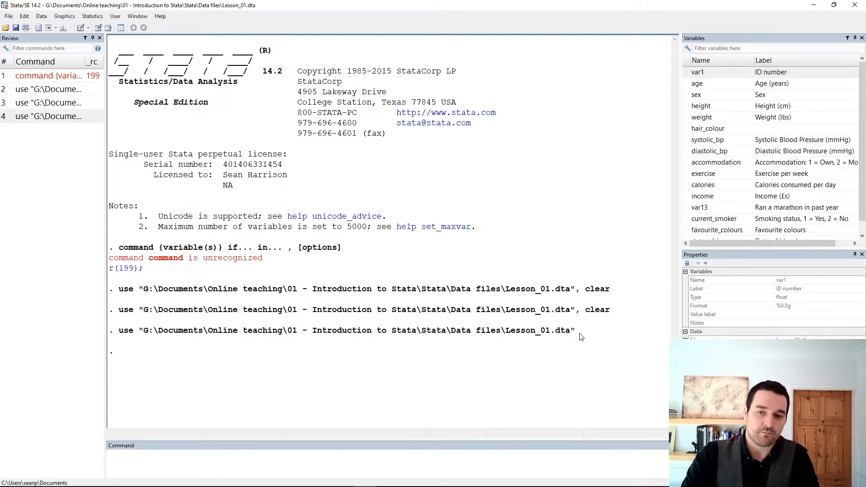
{"action": "left_click_drag", "start_coordinate": [588, 311], "coordinate": [607, 310]}
{"action": "left_click", "coordinate": [599, 311]}
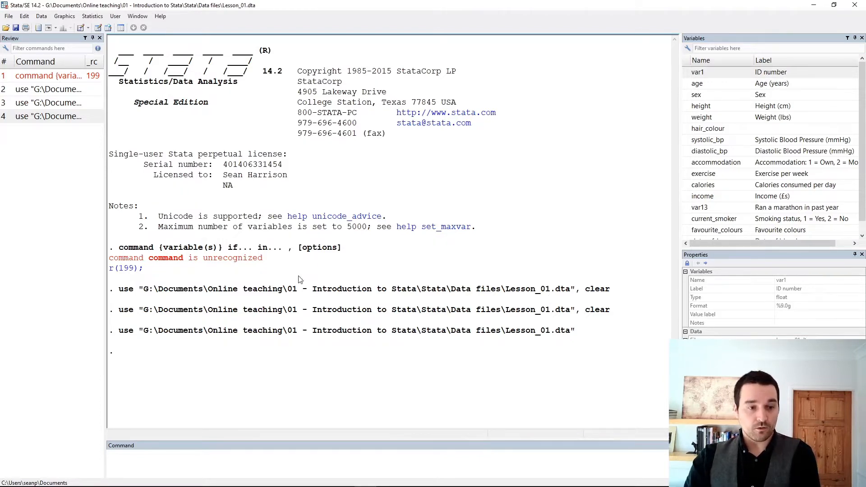
Examine the quoted file path in the first use command, including the spaces within its folder names.
{"action": "left_click_drag", "start_coordinate": [140, 289], "coordinate": [576, 293]}
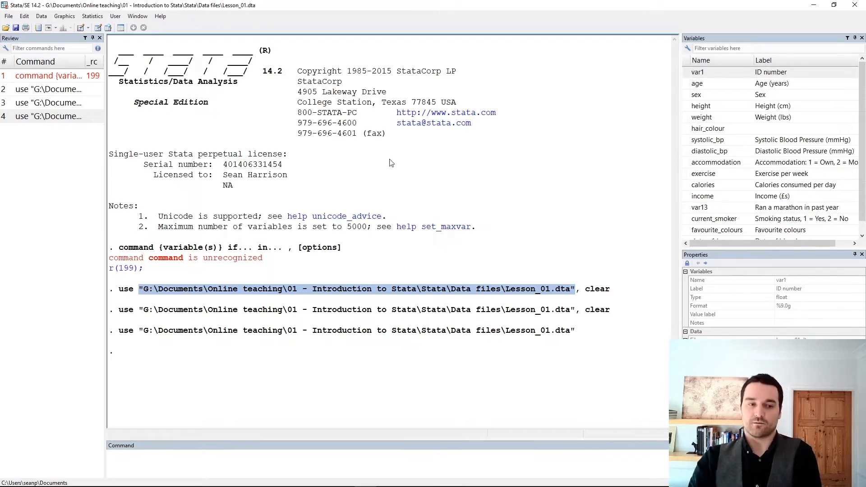
{"action": "left_click", "coordinate": [235, 306]}
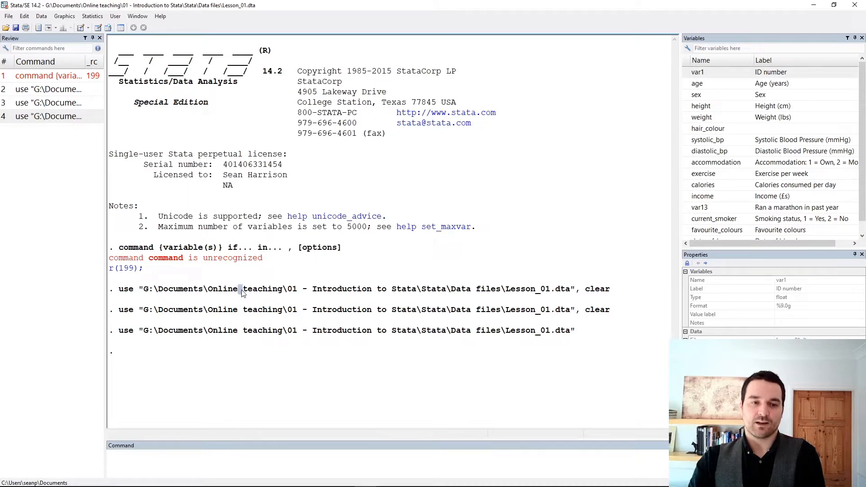
{"action": "left_click_drag", "start_coordinate": [297, 292], "coordinate": [299, 289]}
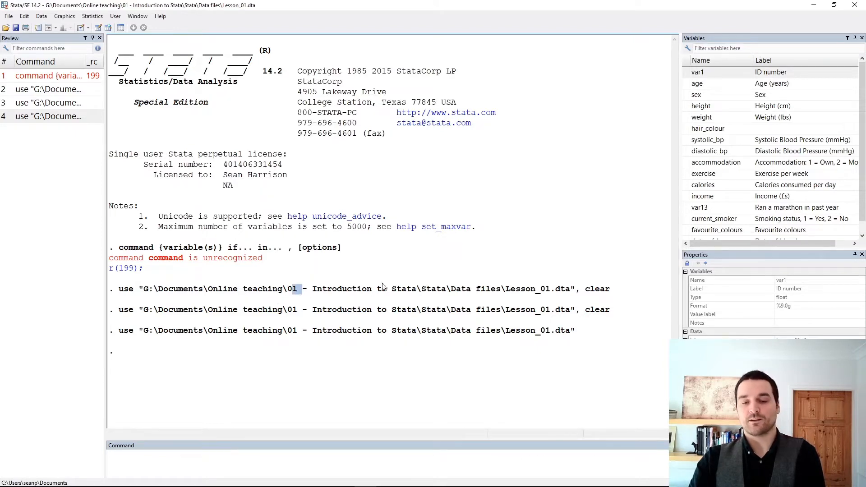
{"action": "left_click", "coordinate": [309, 304]}
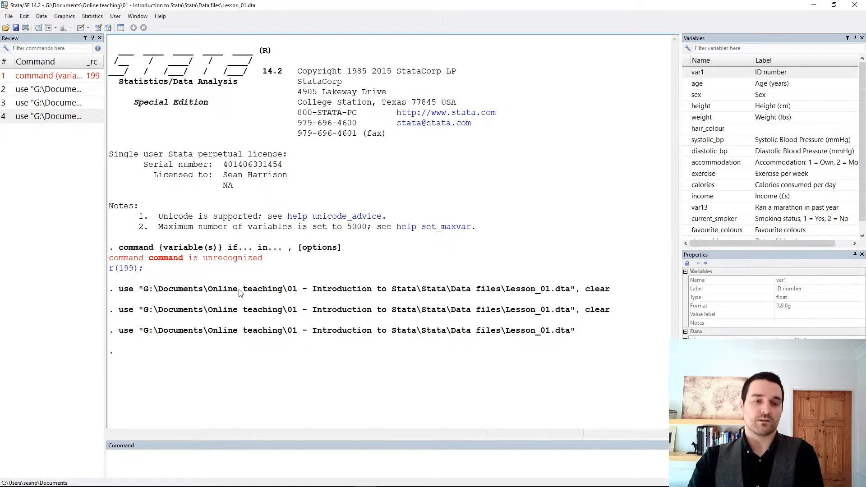
{"action": "left_click_drag", "start_coordinate": [239, 292], "coordinate": [244, 292]}
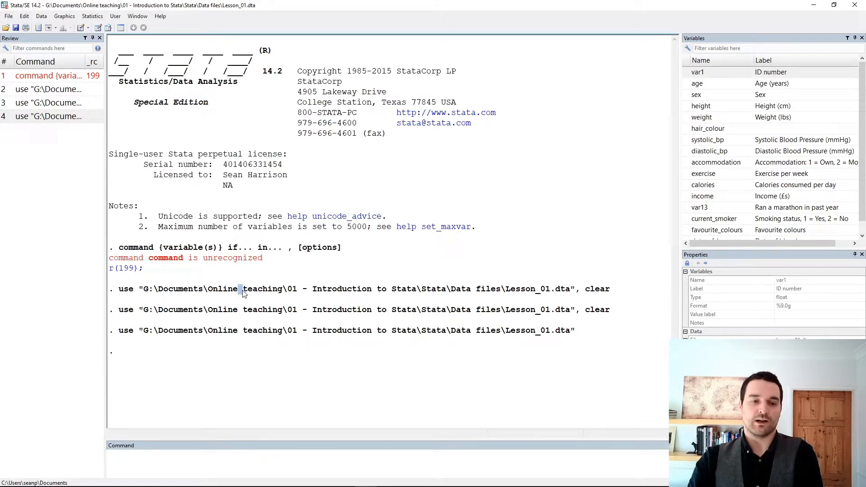
{"action": "left_click", "coordinate": [243, 294]}
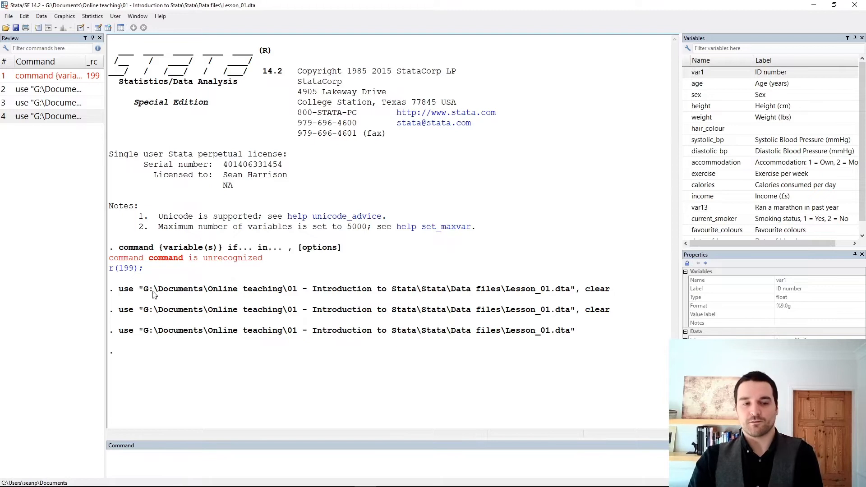
{"action": "left_click_drag", "start_coordinate": [144, 292], "coordinate": [452, 290]}
{"action": "left_click", "coordinate": [453, 289]}
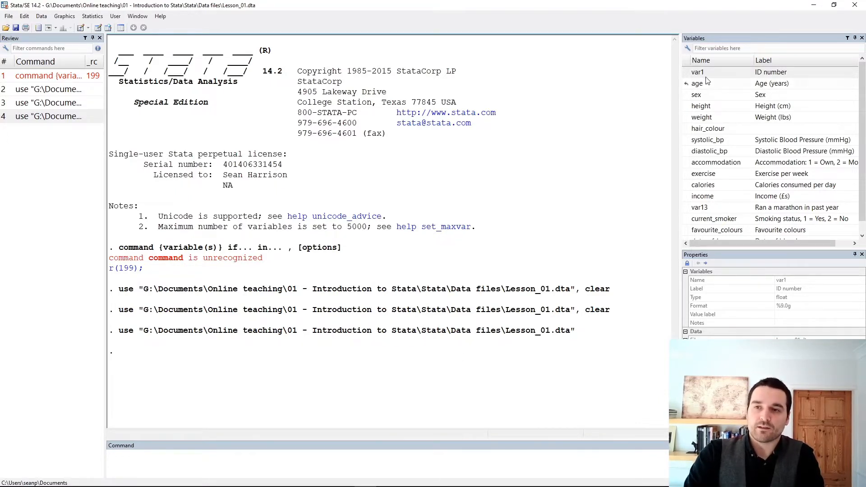
Review the dataset's variables and their properties, from var1, age, sex, height and weight through to the date of blood pressure measurement.
{"action": "scroll", "coordinate": [726, 211], "scroll_direction": "down", "scroll_amount": 1}
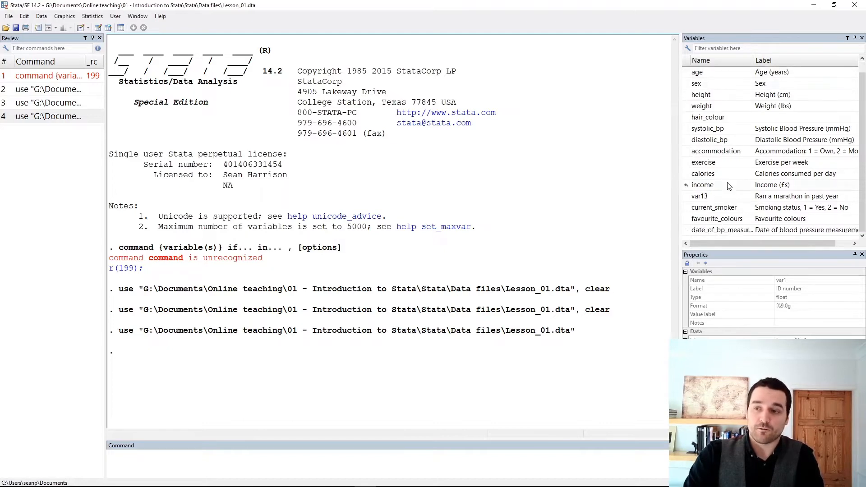
{"action": "scroll", "coordinate": [728, 212], "scroll_direction": "up", "scroll_amount": 1}
{"action": "scroll", "coordinate": [725, 210], "scroll_direction": "down", "scroll_amount": 1}
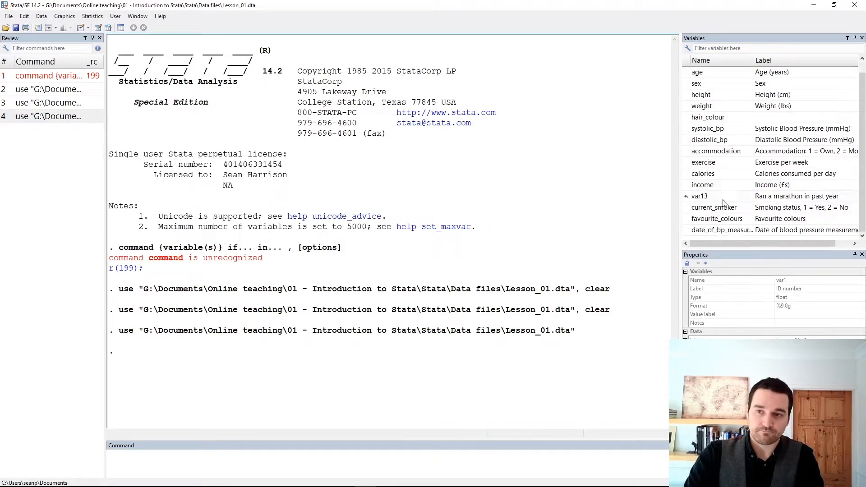
{"action": "scroll", "coordinate": [724, 201], "scroll_direction": "up", "scroll_amount": 1}
{"action": "left_click", "coordinate": [706, 75]}
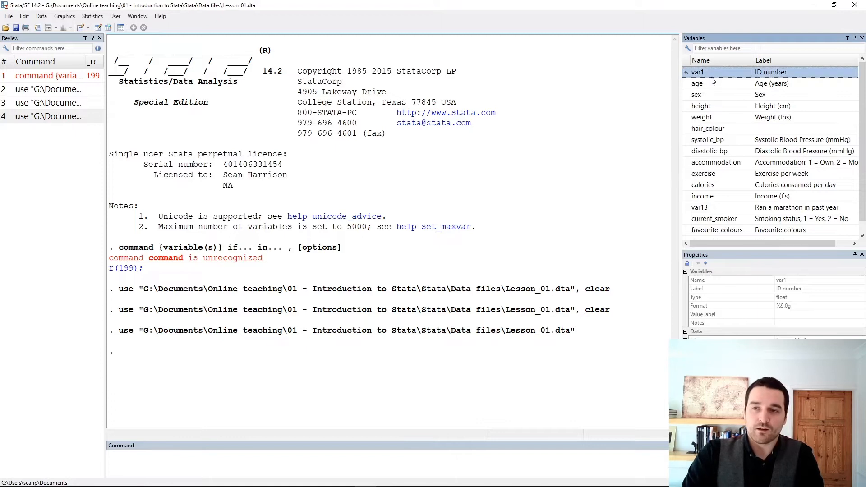
{"action": "left_click", "coordinate": [712, 86]}
{"action": "left_click", "coordinate": [711, 75]}
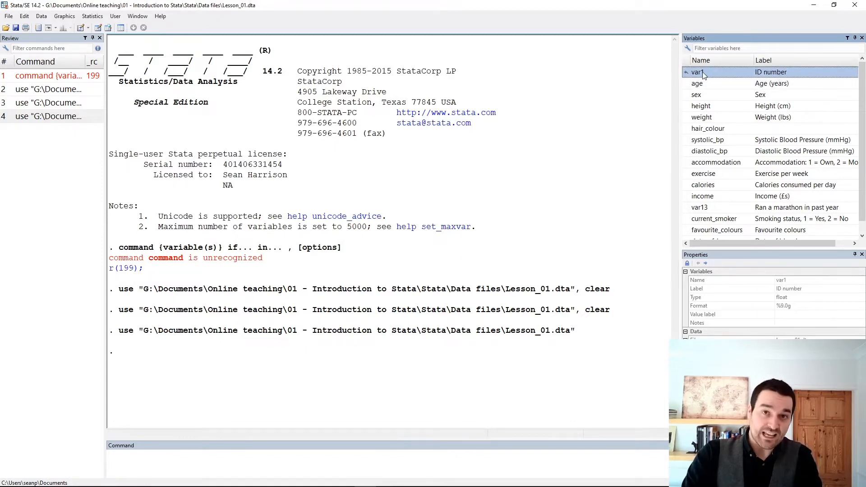
{"action": "left_click", "coordinate": [717, 87]}
{"action": "left_click", "coordinate": [720, 98]}
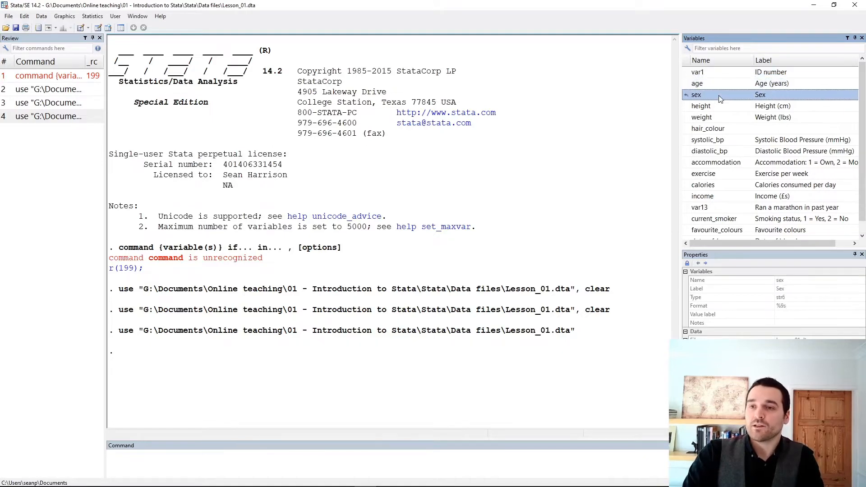
{"action": "left_click", "coordinate": [727, 109]}
{"action": "left_click", "coordinate": [728, 119]}
{"action": "scroll", "coordinate": [723, 157], "scroll_direction": "down", "scroll_amount": 1}
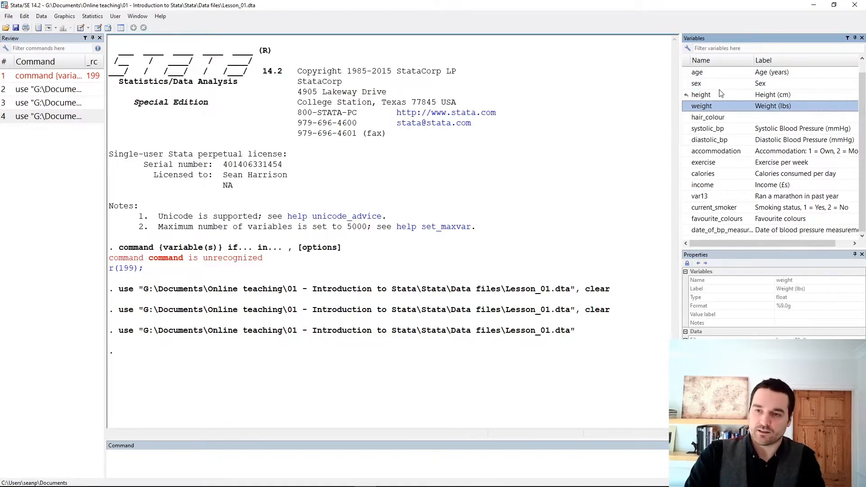
{"action": "left_click", "coordinate": [723, 231]}
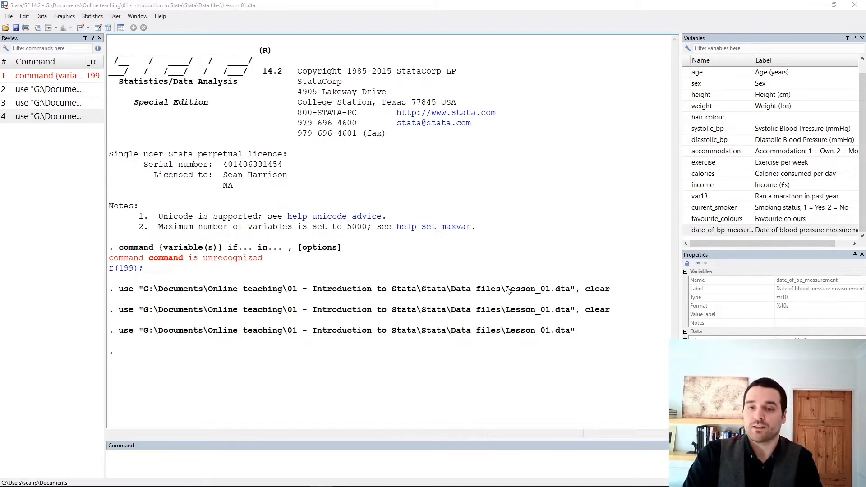
Examine the Lesson_01.dta file name and its .dta extension in the first use command.
{"action": "left_click_drag", "start_coordinate": [506, 289], "coordinate": [568, 295]}
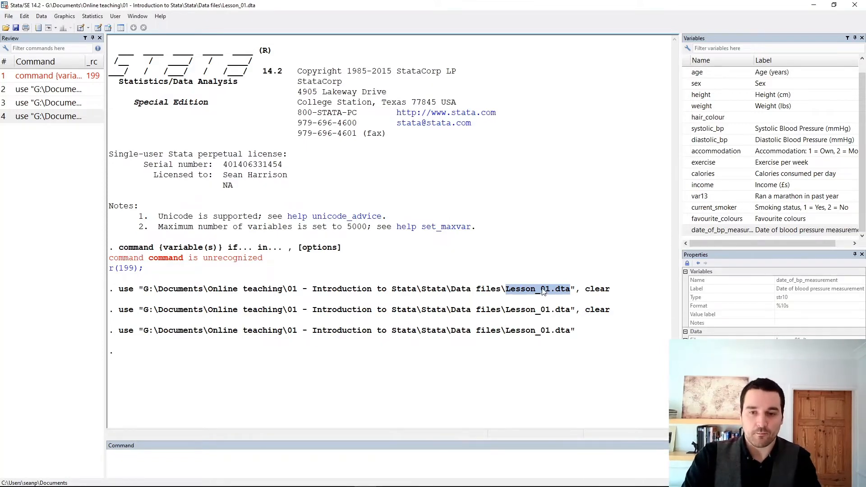
{"action": "left_click_drag", "start_coordinate": [550, 292], "coordinate": [569, 293]}
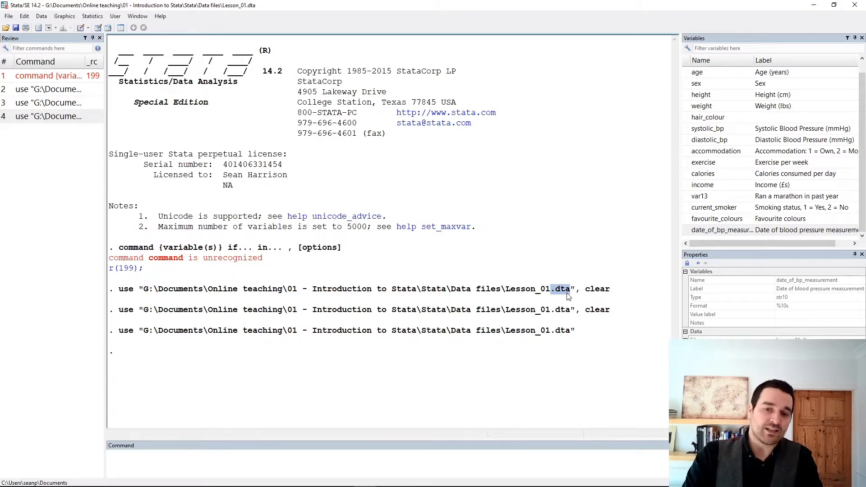
{"action": "left_click", "coordinate": [525, 313]}
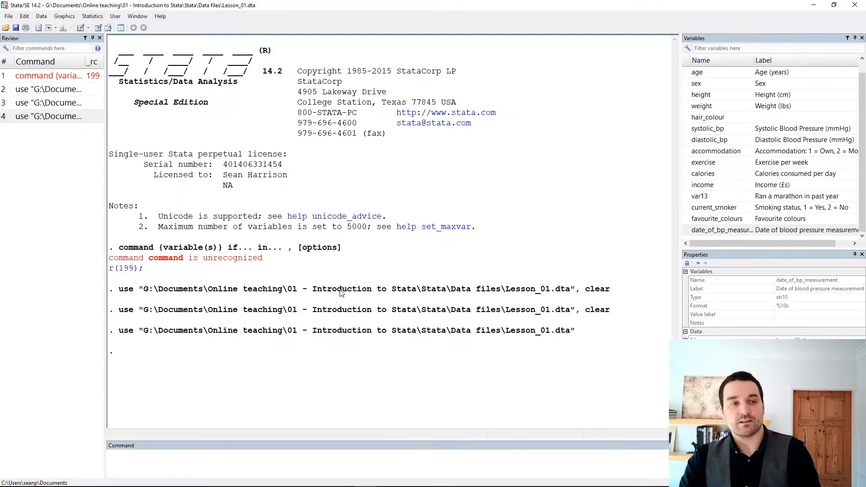
Save the dataset as a new Stata data file named Lesson_01_SH in the Data files folder.
{"action": "left_click", "coordinate": [8, 17]}
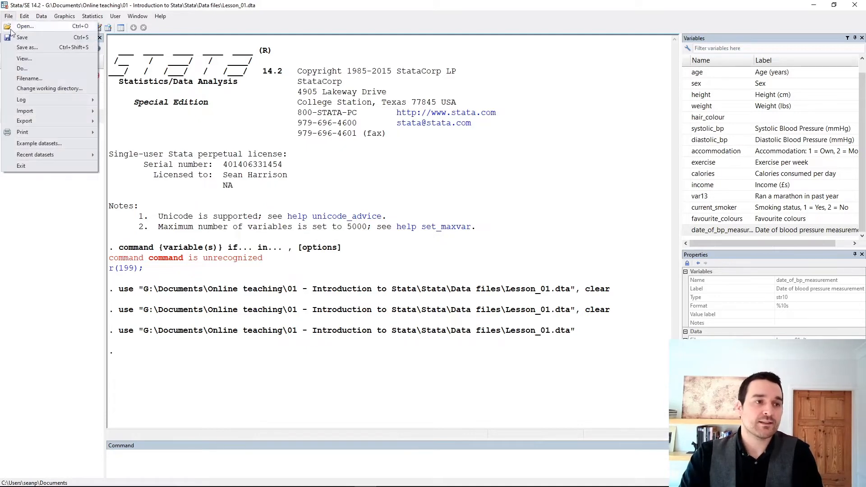
{"action": "left_click", "coordinate": [28, 48]}
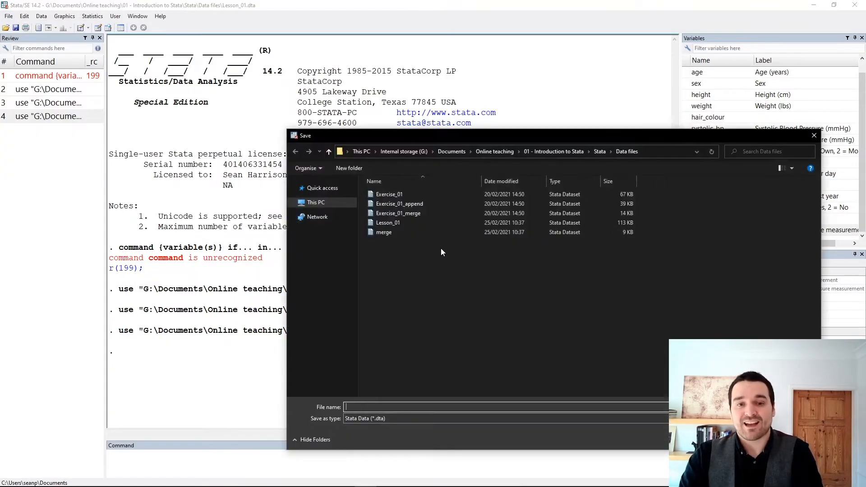
{"action": "left_click", "coordinate": [405, 222]}
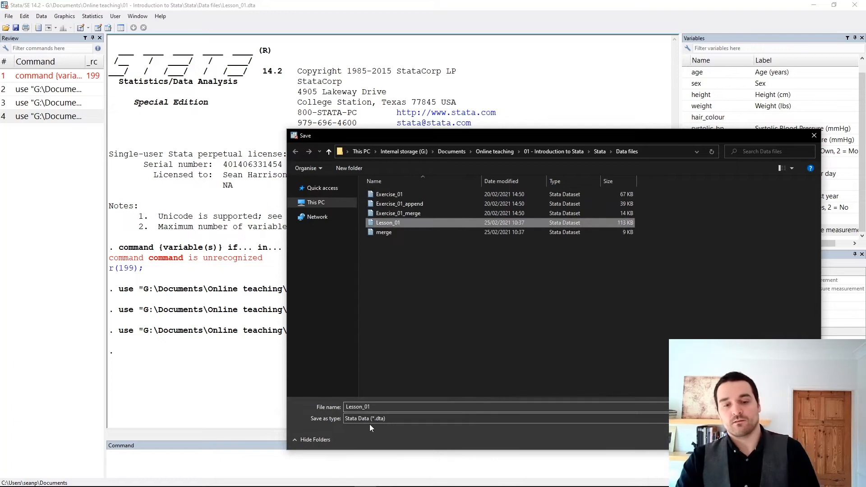
{"action": "left_click", "coordinate": [380, 410]}
{"action": "type", "text": "_SH"}
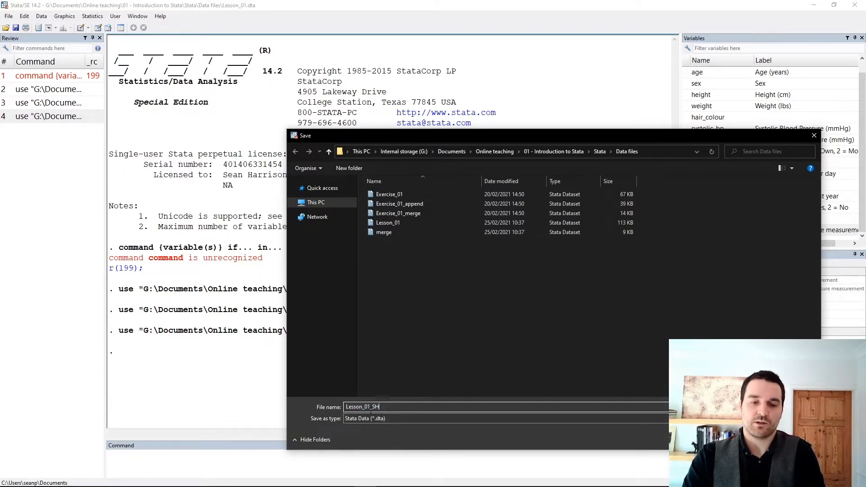
{"action": "left_click_drag", "start_coordinate": [373, 409], "coordinate": [384, 408]}
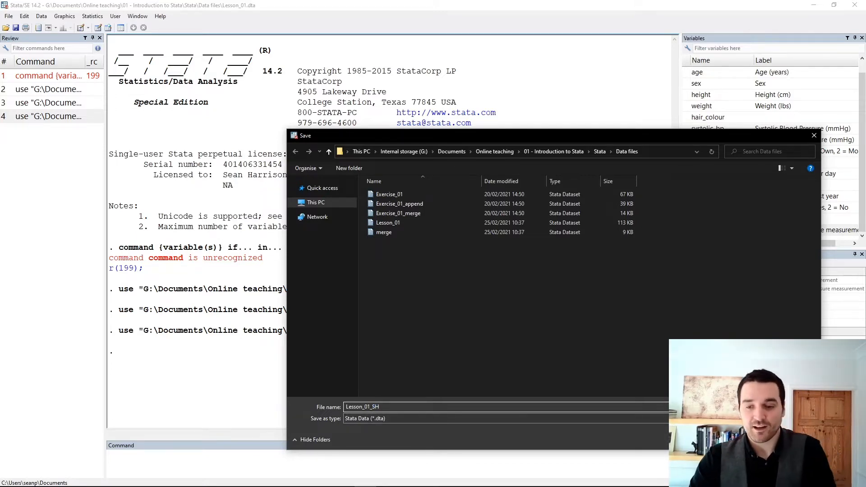
{"action": "key", "text": "Return"}
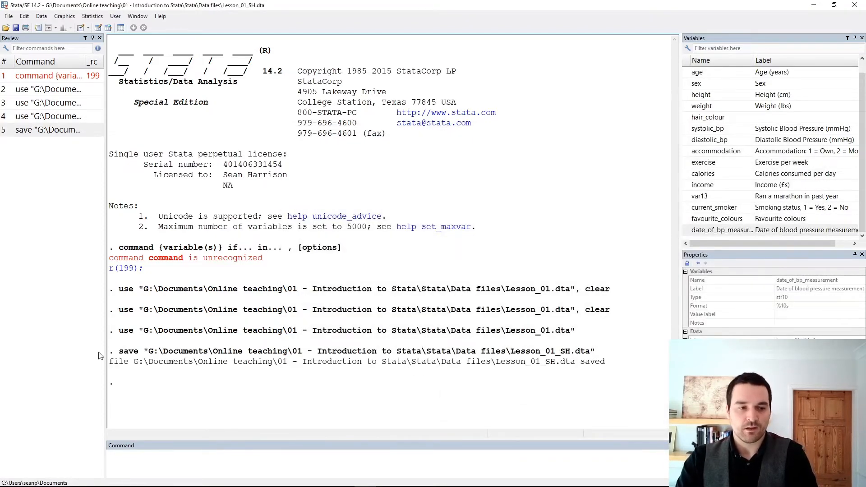
Examine the save command in the results: its file name, quoted folder path and the output line below it.
{"action": "left_click_drag", "start_coordinate": [571, 353], "coordinate": [512, 353]}
{"action": "left_click", "coordinate": [501, 361]}
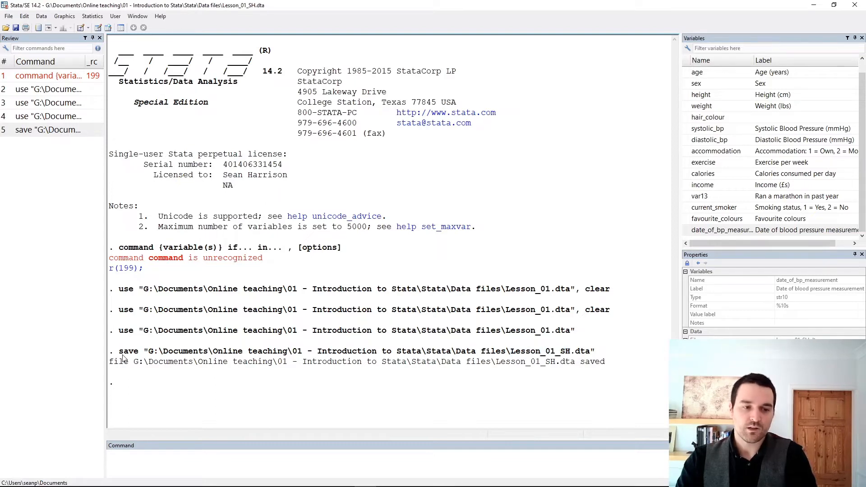
{"action": "left_click_drag", "start_coordinate": [119, 356], "coordinate": [600, 356]}
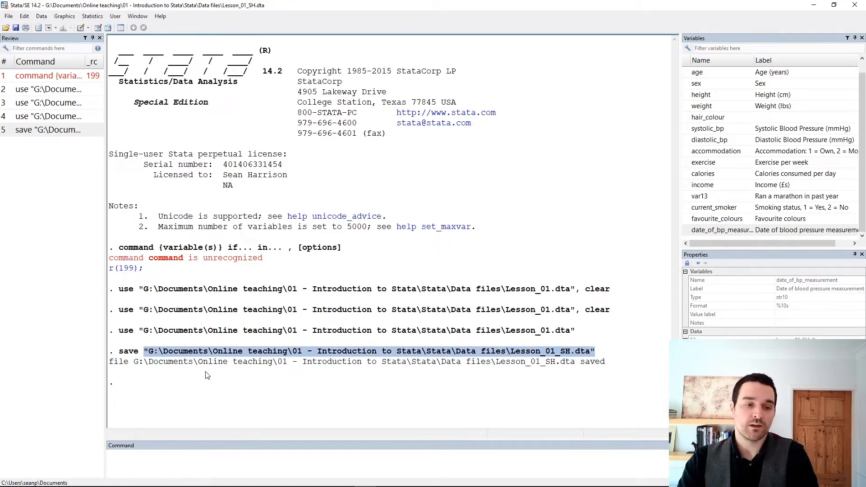
{"action": "left_click_drag", "start_coordinate": [109, 364], "coordinate": [610, 364]}
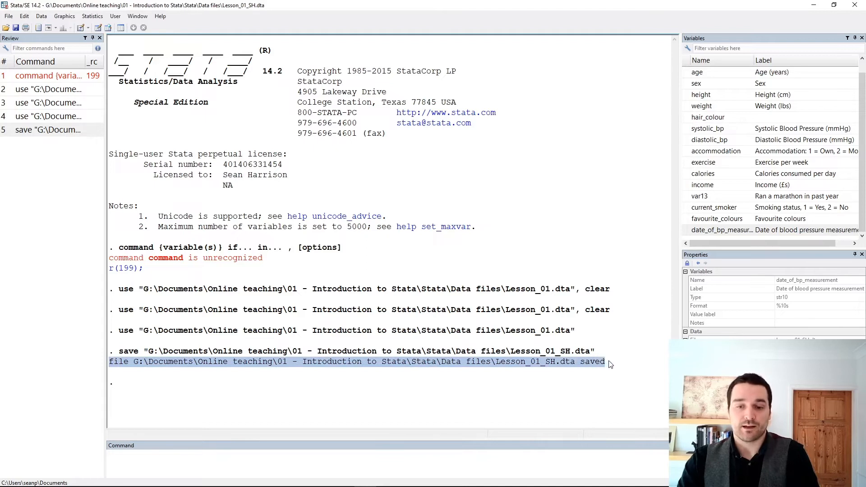
{"action": "left_click", "coordinate": [514, 368]}
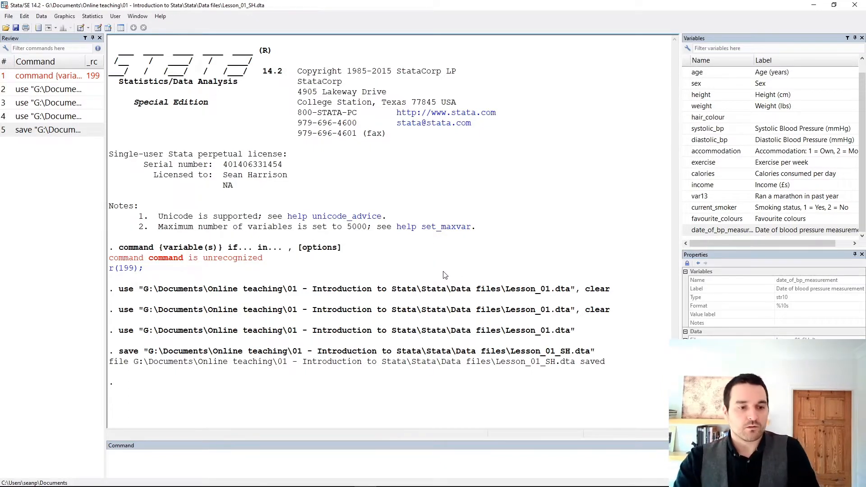
{"action": "left_click_drag", "start_coordinate": [152, 353], "coordinate": [506, 356]}
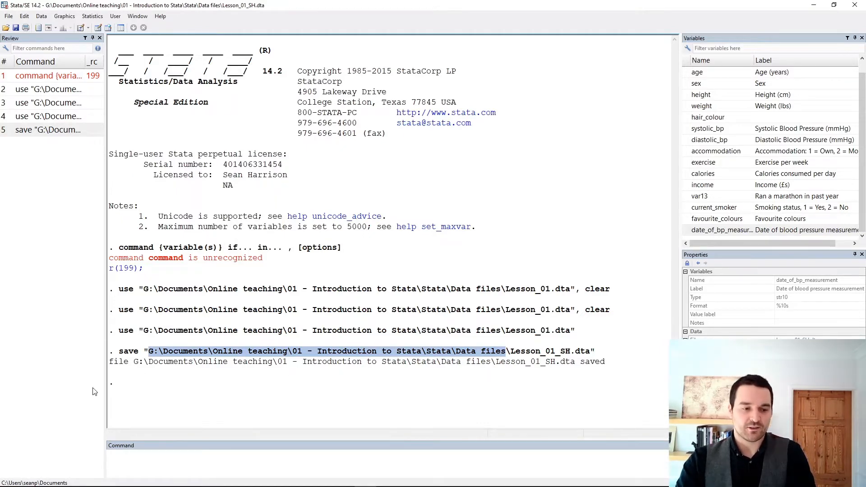
{"action": "left_click", "coordinate": [220, 359]}
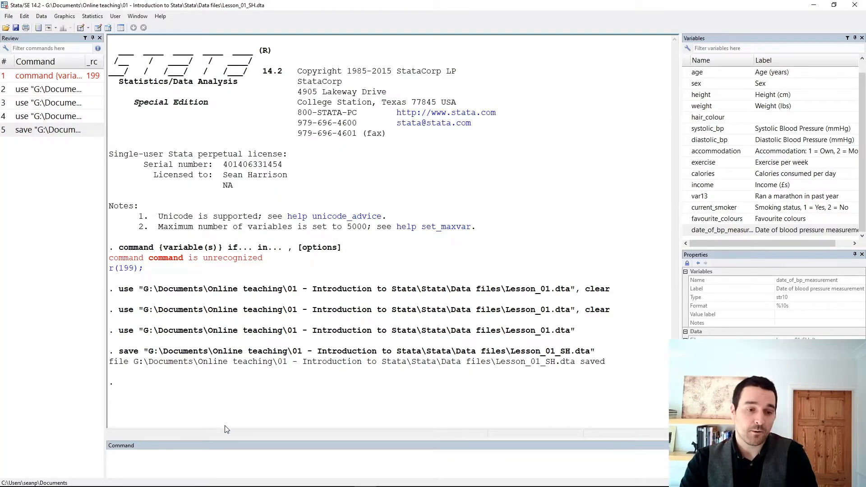
Open the help page for the save command with help save and maximize its viewer window.
{"action": "left_click", "coordinate": [228, 460]}
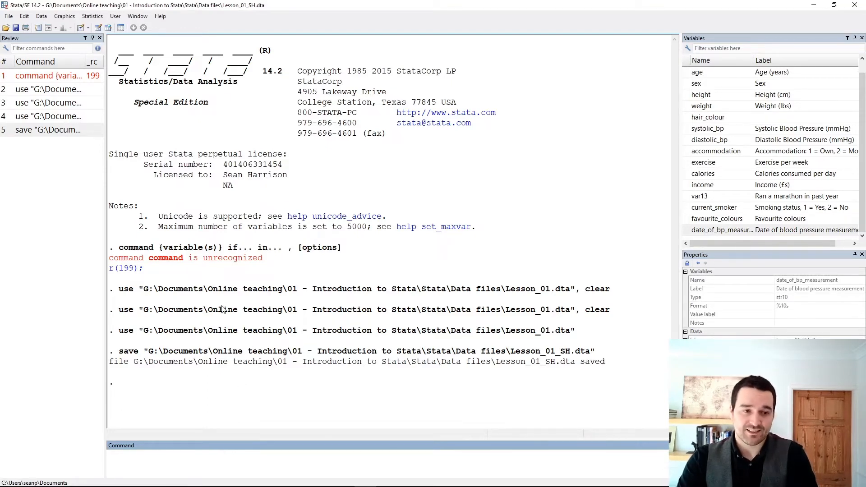
{"action": "double_click", "coordinate": [126, 289]}
{"action": "double_click", "coordinate": [123, 352]}
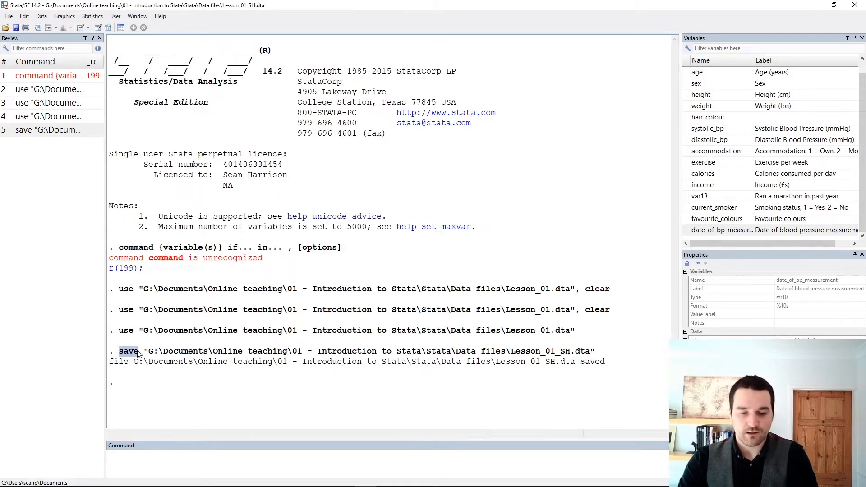
{"action": "left_click", "coordinate": [221, 452]}
{"action": "type", "text": "help"}
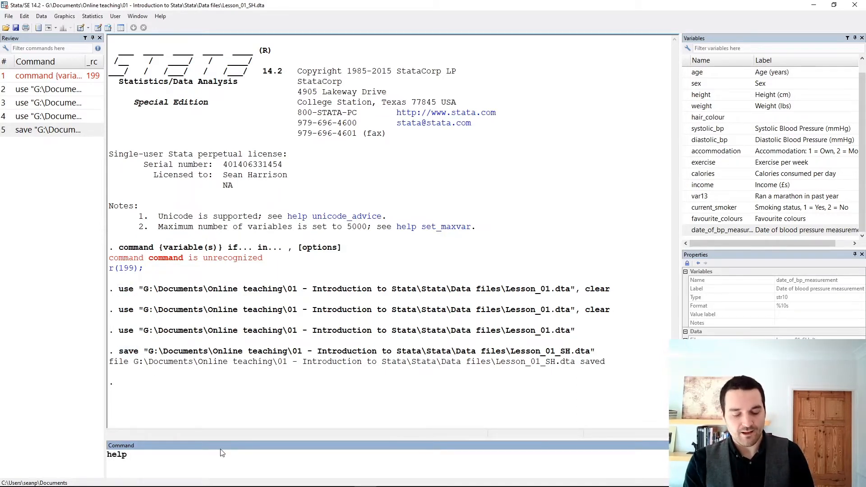
{"action": "type", "text": " save"}
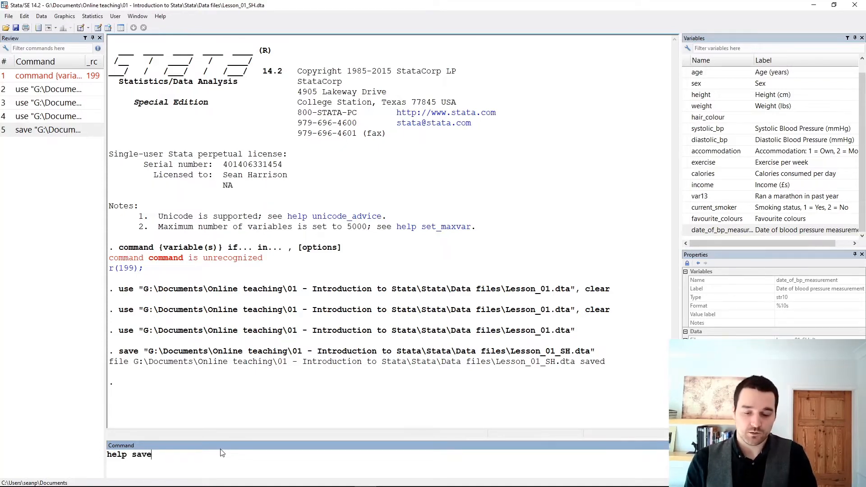
{"action": "key", "text": "Return"}
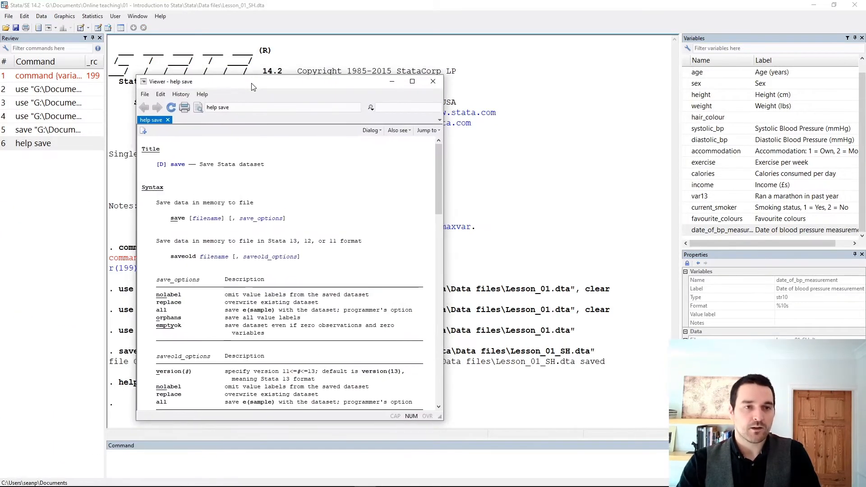
{"action": "left_click_drag", "start_coordinate": [253, 87], "coordinate": [248, 6]}
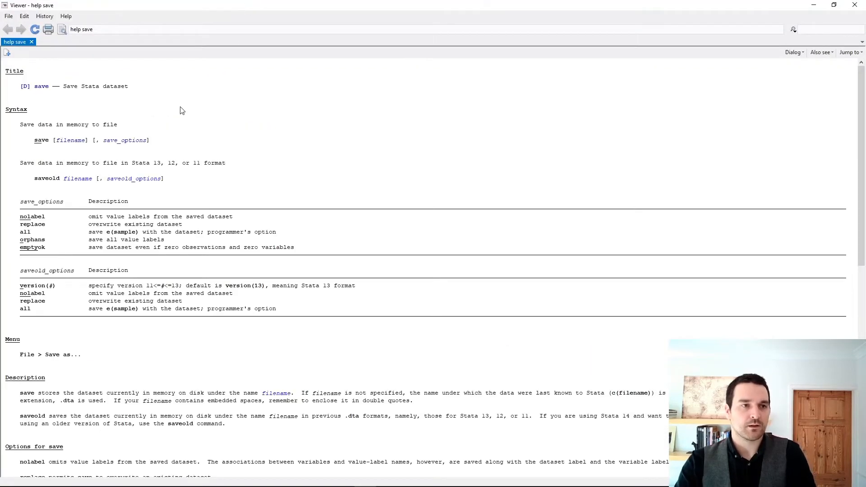
{"action": "scroll", "coordinate": [179, 129], "scroll_direction": "down", "scroll_amount": 5}
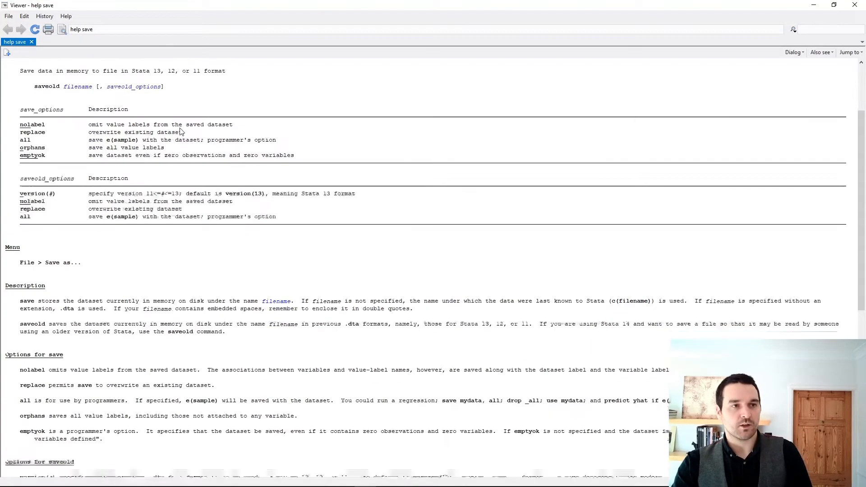
{"action": "scroll", "coordinate": [177, 131], "scroll_direction": "up", "scroll_amount": 5}
{"action": "left_click", "coordinate": [27, 17]}
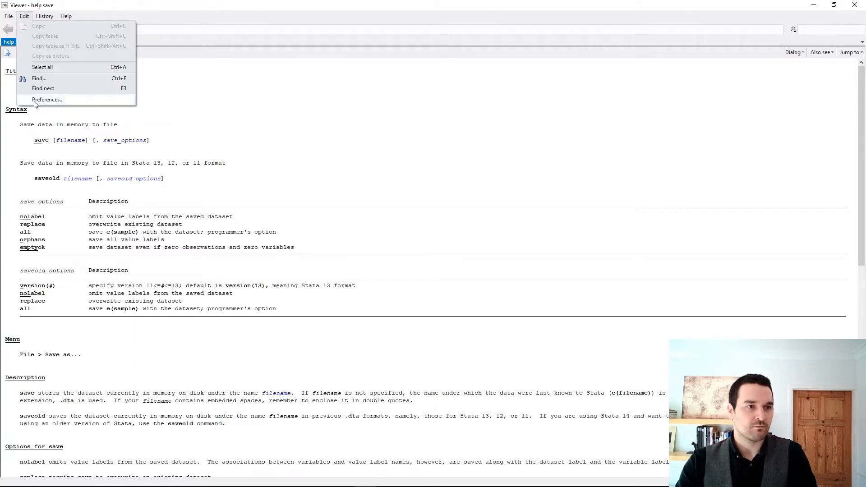
{"action": "left_click", "coordinate": [45, 100]}
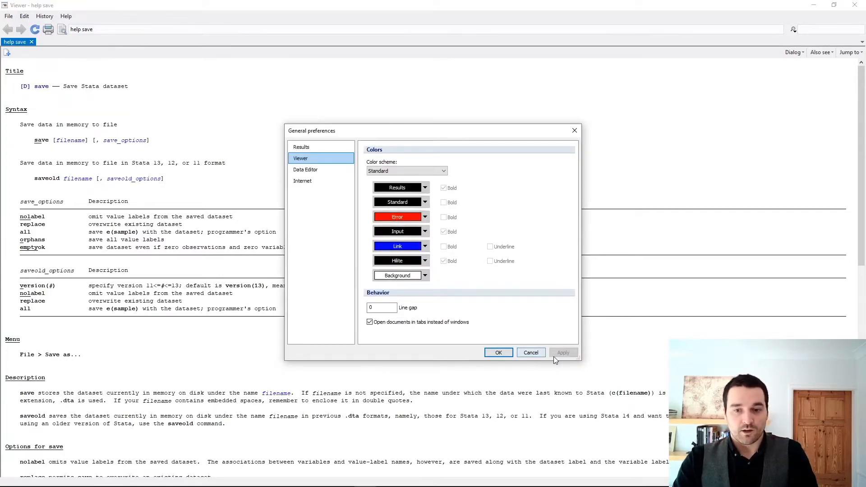
{"action": "left_click", "coordinate": [530, 353]}
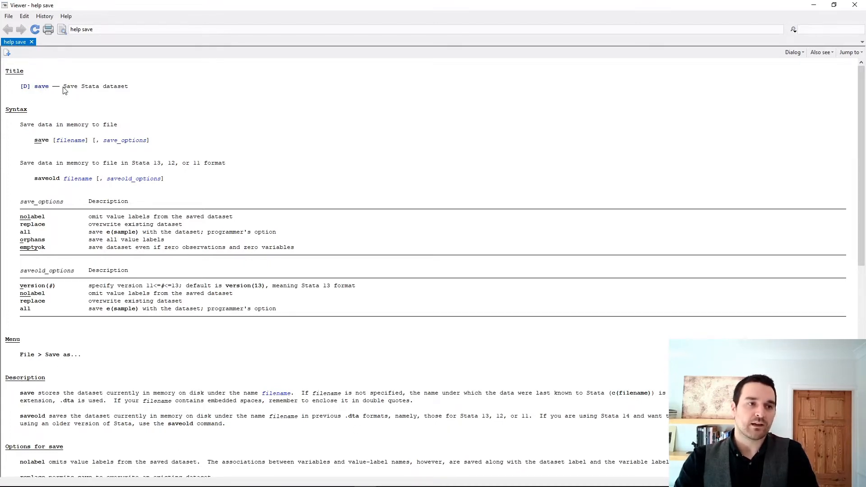
Examine the save help page's title and Syntax section, including the command's underlined abbreviation and the bracketed options.
{"action": "left_click_drag", "start_coordinate": [63, 91], "coordinate": [162, 89]}
{"action": "left_click", "coordinate": [164, 91]}
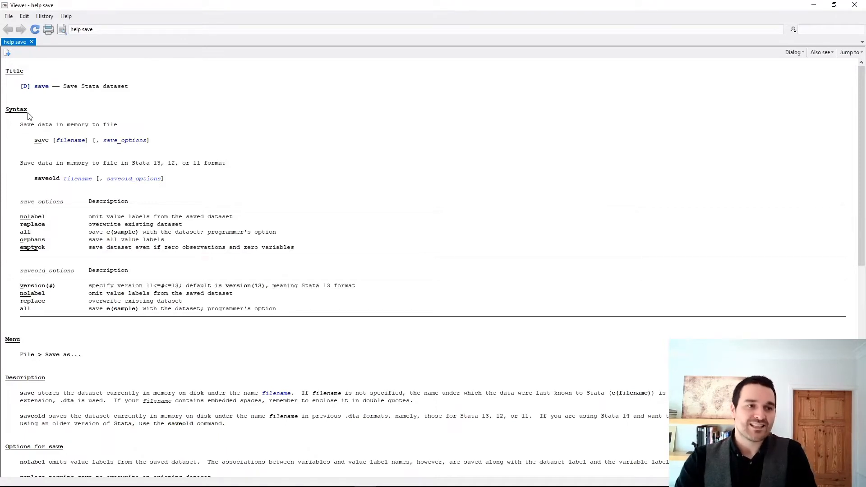
{"action": "left_click_drag", "start_coordinate": [29, 115], "coordinate": [7, 115]}
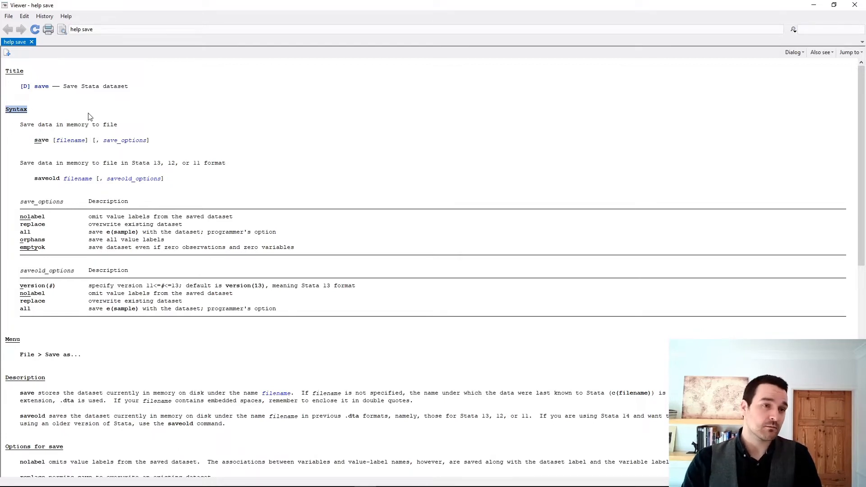
{"action": "left_click_drag", "start_coordinate": [34, 140], "coordinate": [48, 141]}
{"action": "left_click", "coordinate": [47, 153]}
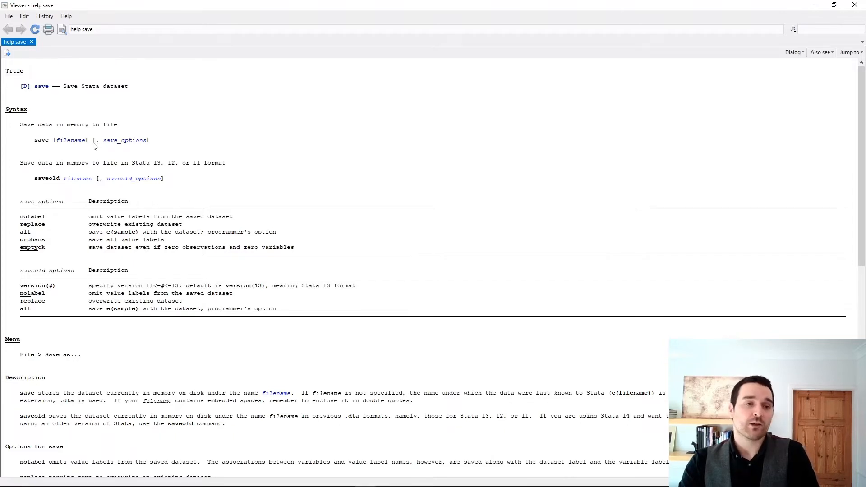
{"action": "left_click_drag", "start_coordinate": [92, 145], "coordinate": [147, 149]}
{"action": "left_click", "coordinate": [154, 149]}
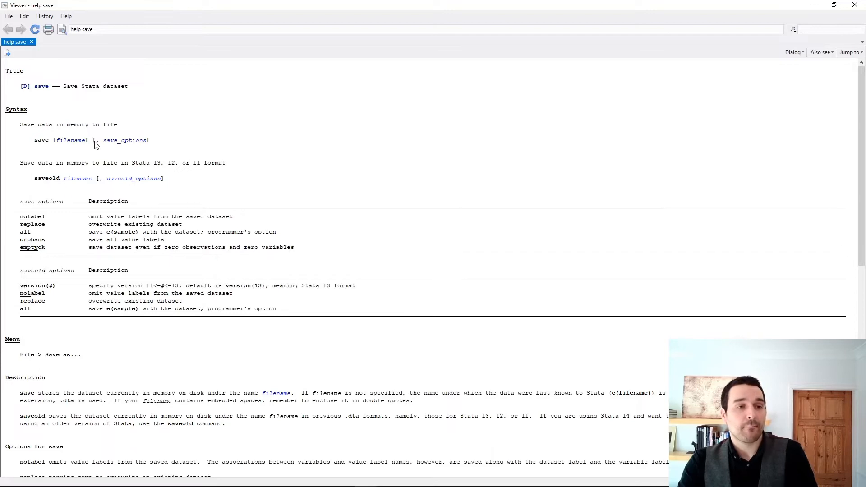
Follow the save_options link in the save syntax and examine the table of save options.
{"action": "left_click", "coordinate": [126, 142]}
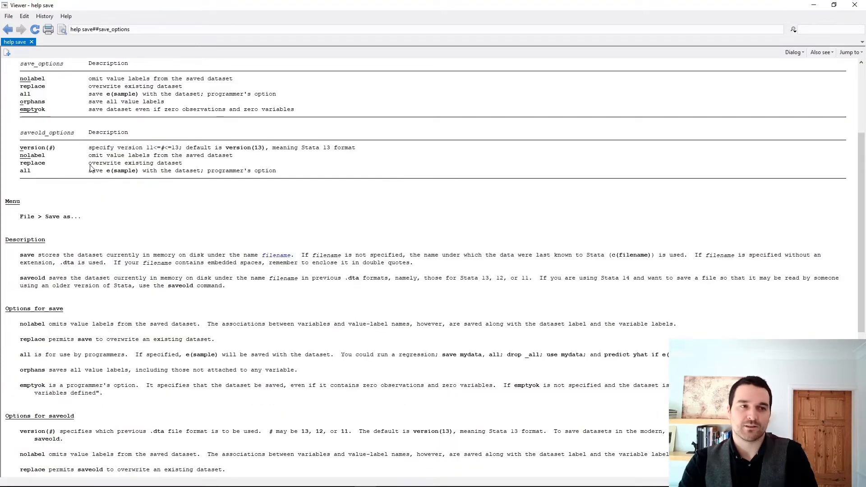
{"action": "scroll", "coordinate": [70, 161], "scroll_direction": "up", "scroll_amount": 7}
{"action": "left_click_drag", "start_coordinate": [20, 179], "coordinate": [90, 234]}
{"action": "left_click", "coordinate": [90, 234]}
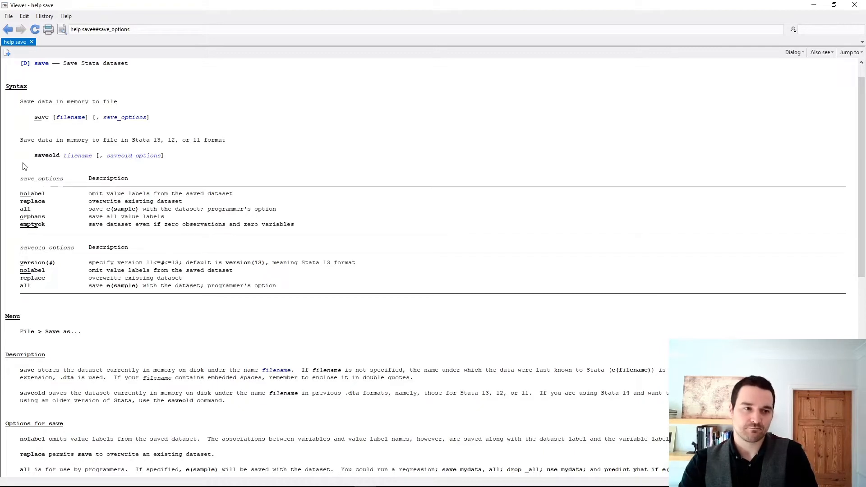
Examine the saveold syntax and its description for saving data in Stata 13, 12 or 11 format.
{"action": "left_click_drag", "start_coordinate": [20, 141], "coordinate": [246, 144]}
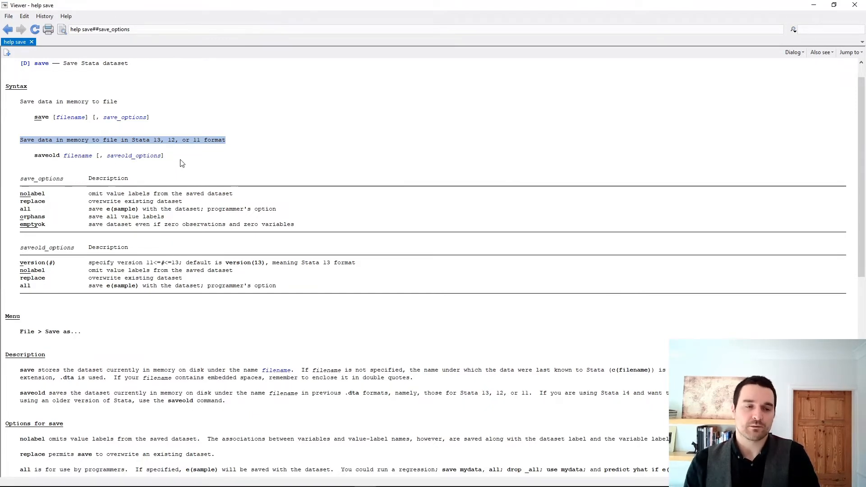
{"action": "left_click_drag", "start_coordinate": [31, 158], "coordinate": [58, 159]}
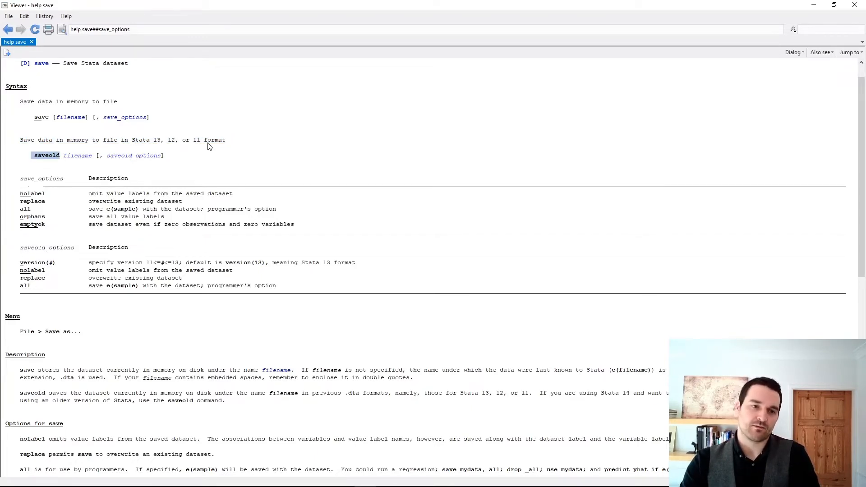
{"action": "left_click", "coordinate": [232, 142]}
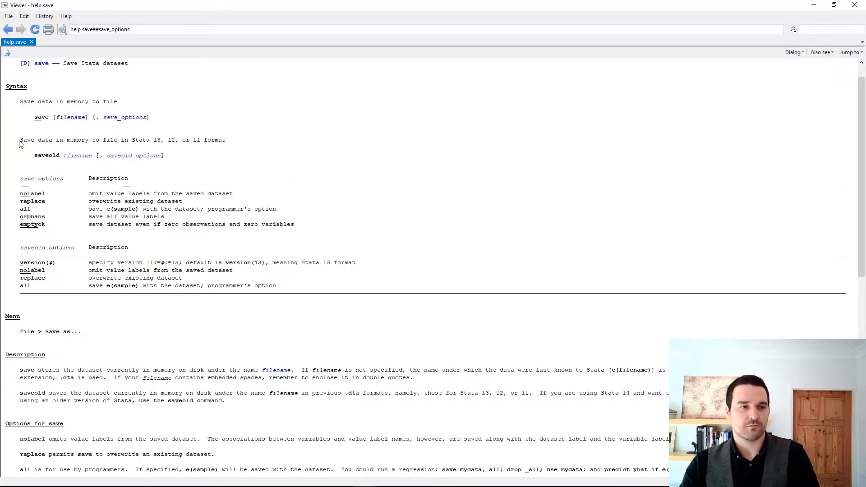
{"action": "left_click_drag", "start_coordinate": [20, 143], "coordinate": [238, 147]}
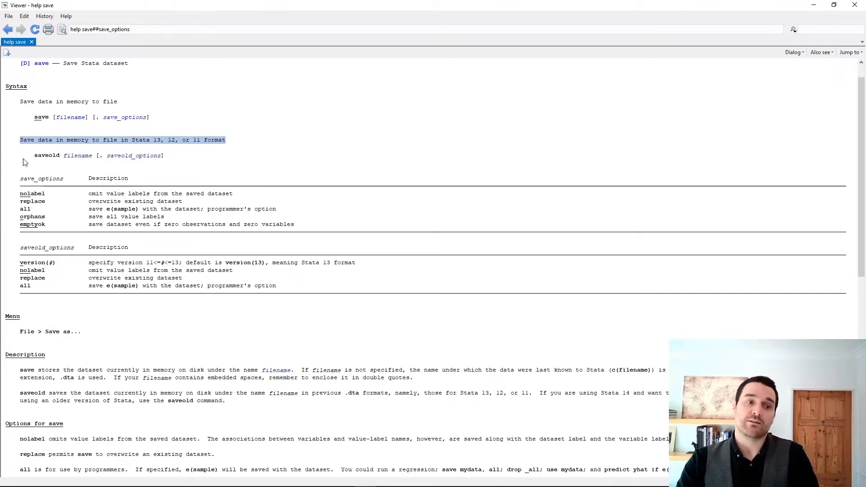
{"action": "left_click", "coordinate": [57, 178]}
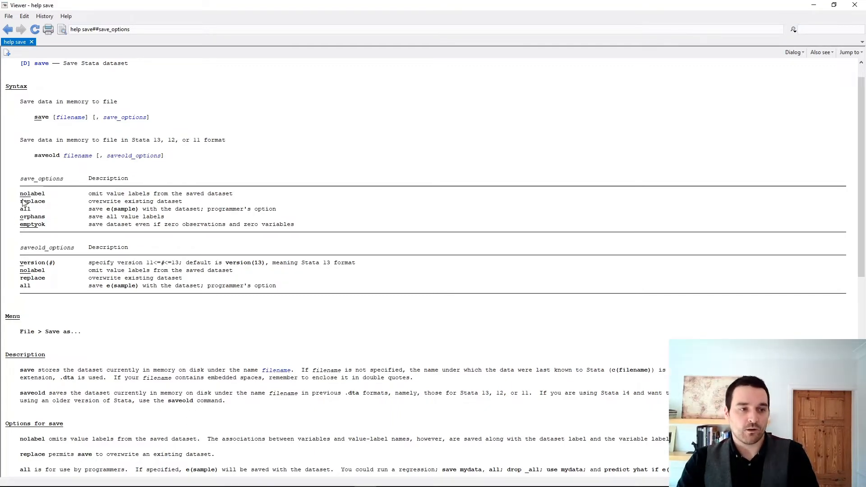
Examine the save_options table: the nolabel abbreviation, the option descriptions and the replace option.
{"action": "left_click_drag", "start_coordinate": [30, 194], "coordinate": [22, 195]}
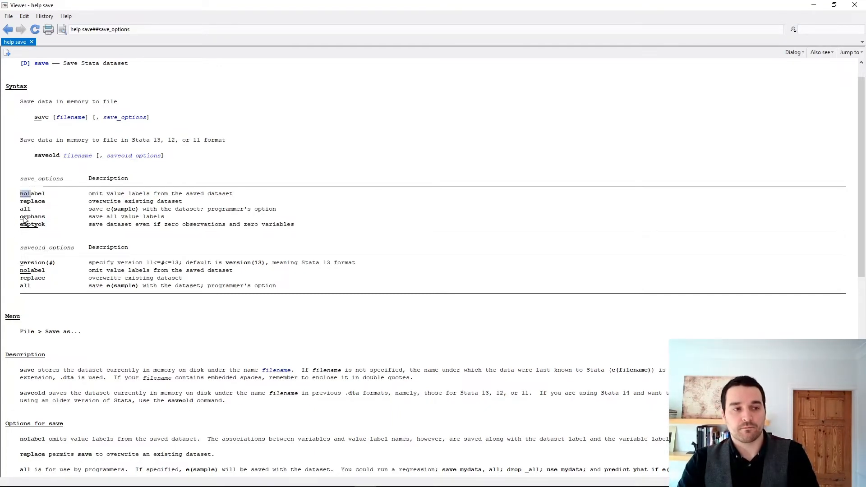
{"action": "left_click", "coordinate": [25, 203]}
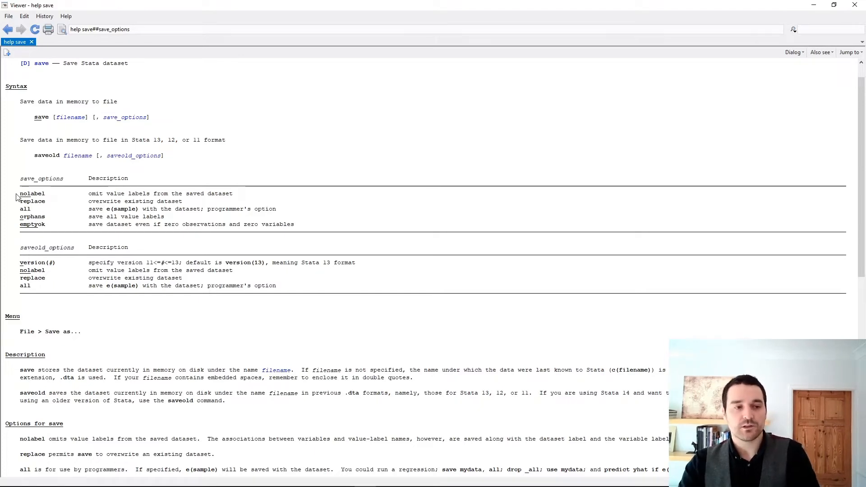
{"action": "left_click_drag", "start_coordinate": [88, 195], "coordinate": [300, 229]}
{"action": "left_click", "coordinate": [307, 232]}
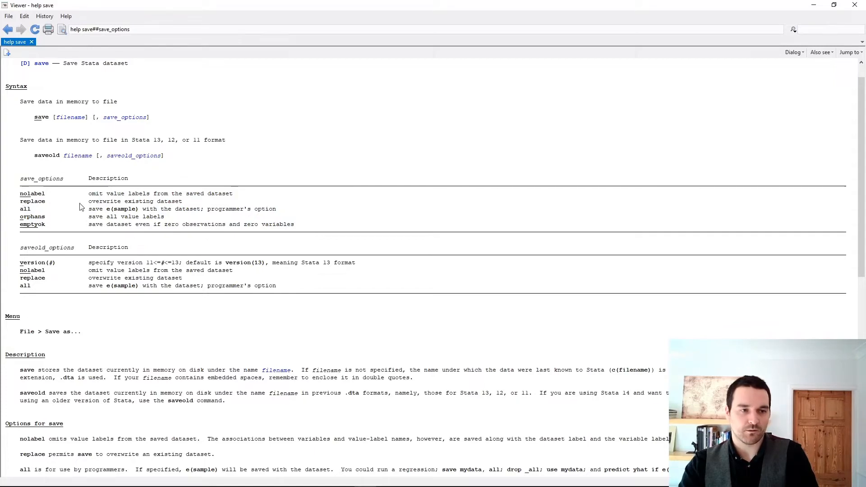
{"action": "left_click_drag", "start_coordinate": [19, 201], "coordinate": [184, 205]}
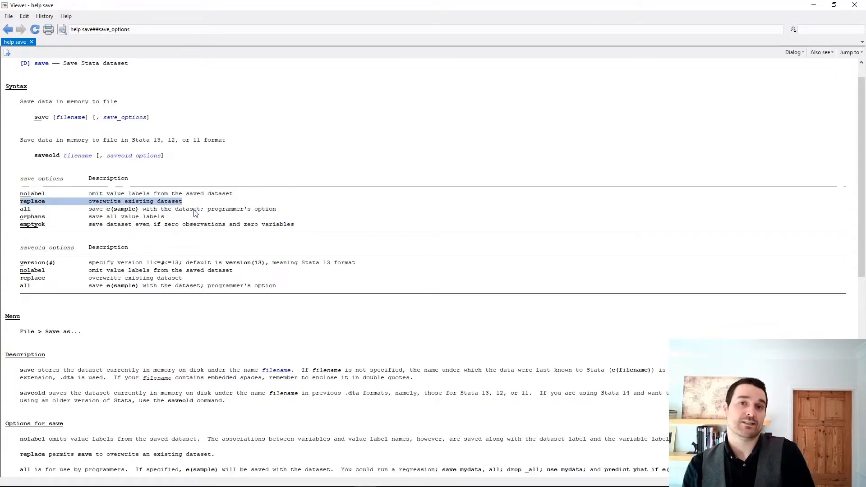
{"action": "left_click", "coordinate": [167, 204]}
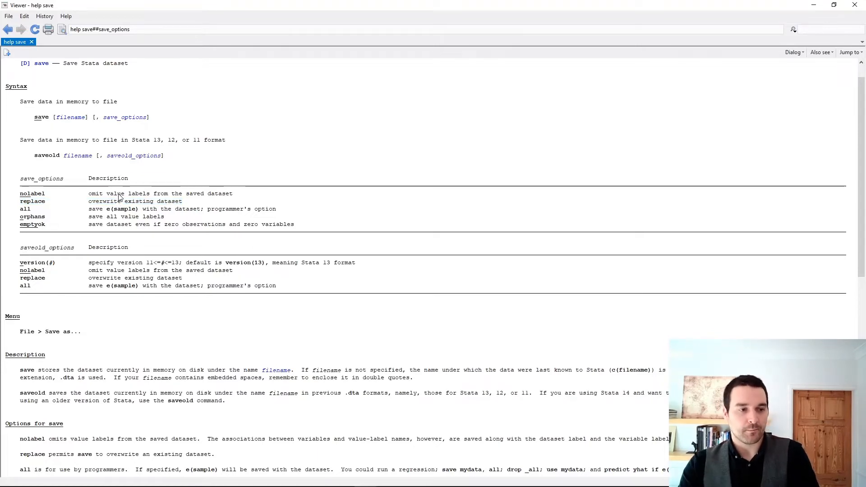
Read through the help page's Description, Options for save, Options for saveold and Examples sections, and return to its beginning.
{"action": "scroll", "coordinate": [118, 202], "scroll_direction": "down", "scroll_amount": 9}
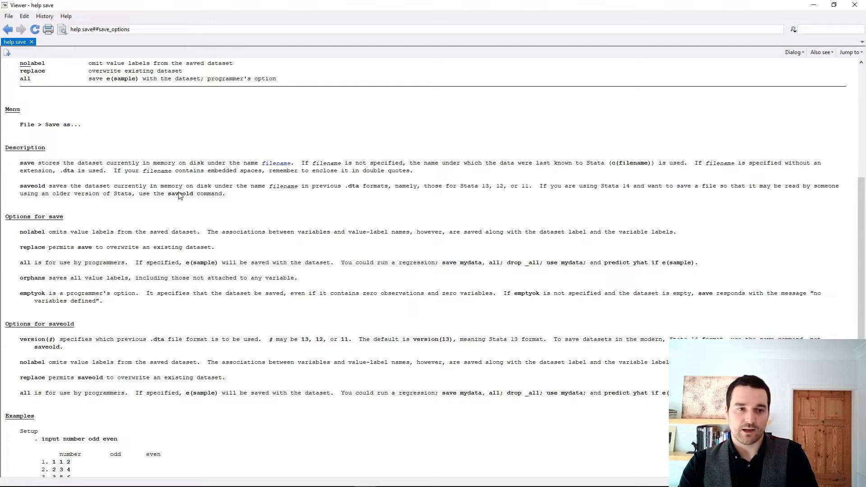
{"action": "scroll", "coordinate": [240, 202], "scroll_direction": "down", "scroll_amount": 2}
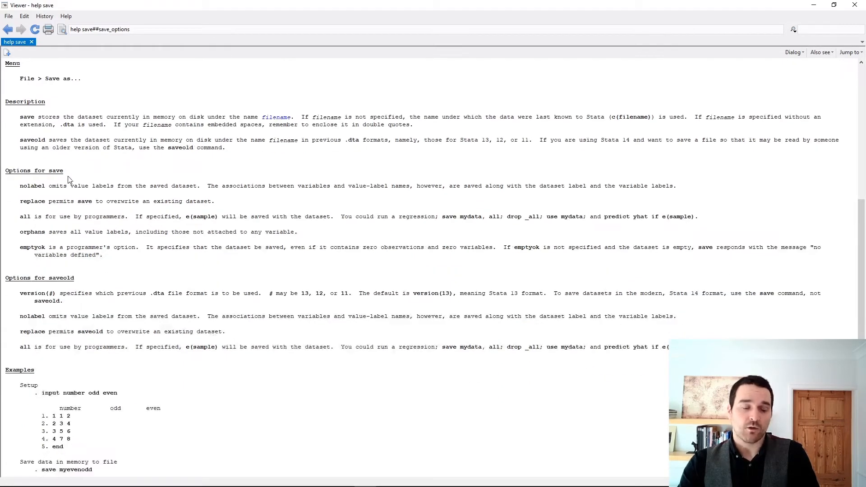
{"action": "scroll", "coordinate": [97, 250], "scroll_direction": "down", "scroll_amount": 4}
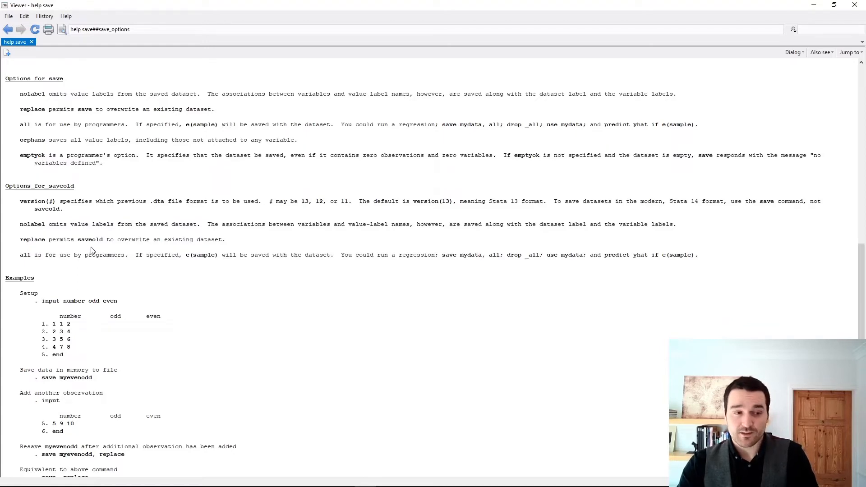
{"action": "scroll", "coordinate": [91, 249], "scroll_direction": "down", "scroll_amount": 2}
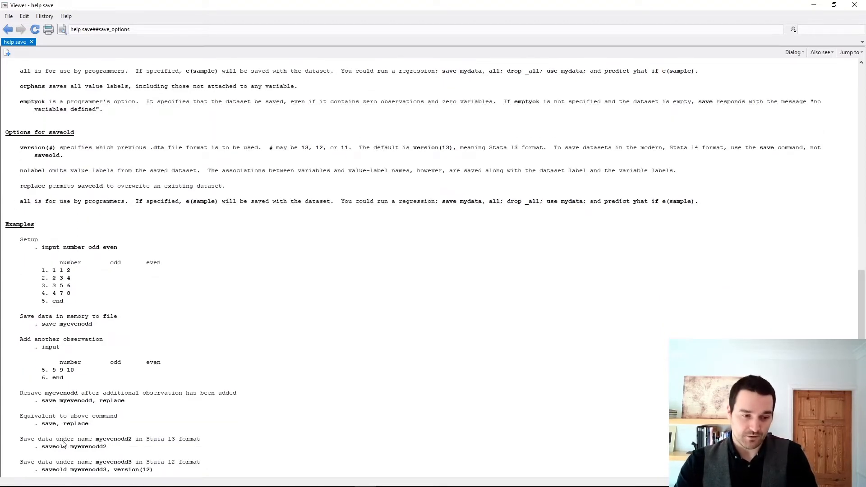
{"action": "scroll", "coordinate": [367, 251], "scroll_direction": "up", "scroll_amount": 18}
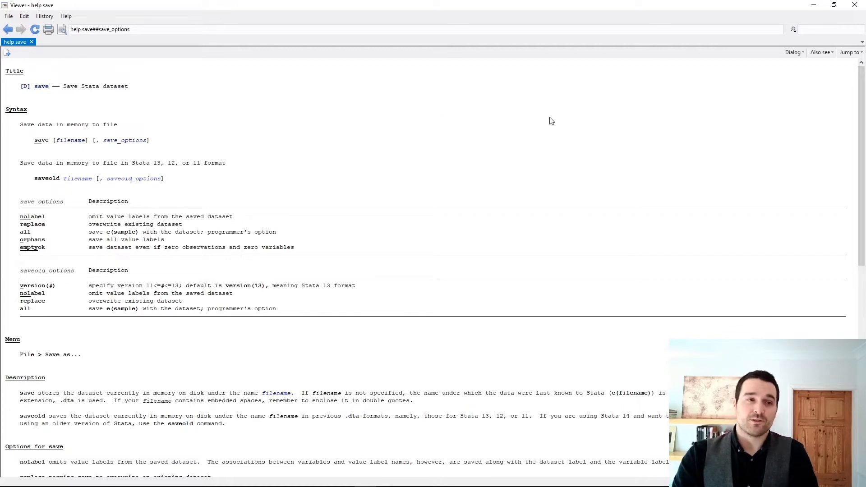
Search the help for "opening a dataset" and examine the Chapter 5 entry on opening and saving Stata datasets.
{"action": "left_click", "coordinate": [832, 32]}
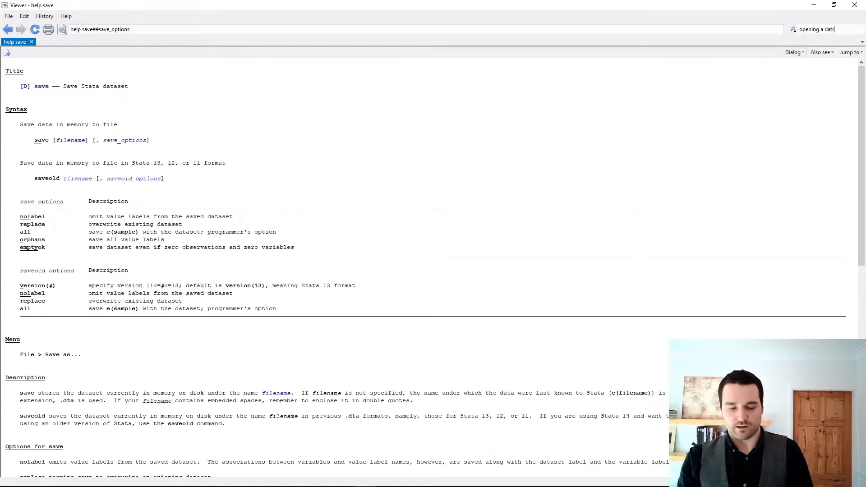
{"action": "type", "text": "opening a dataset"}
{"action": "key", "text": "Return"}
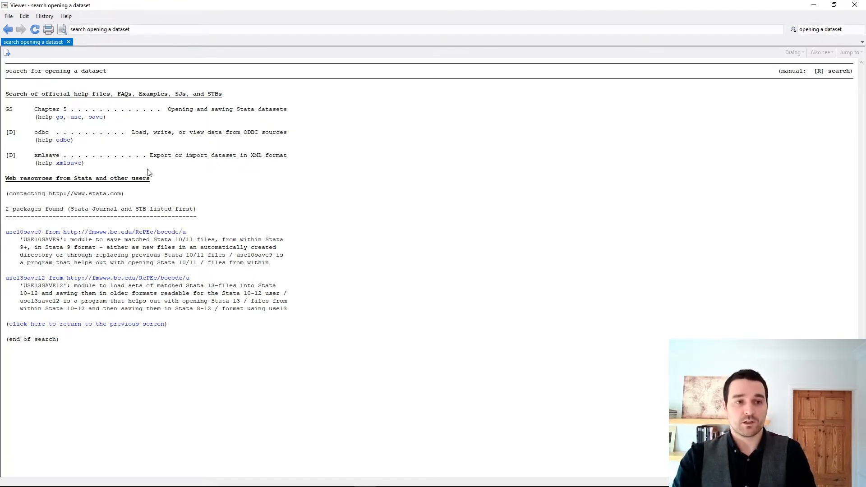
{"action": "mouse_move", "coordinate": [167, 110]}
{"action": "left_mouse_down"}
{"action": "mouse_move", "coordinate": [294, 116]}
{"action": "mouse_move", "coordinate": [168, 110]}
{"action": "mouse_move", "coordinate": [175, 113]}
{"action": "left_mouse_up"}
{"action": "left_click", "coordinate": [269, 111]}
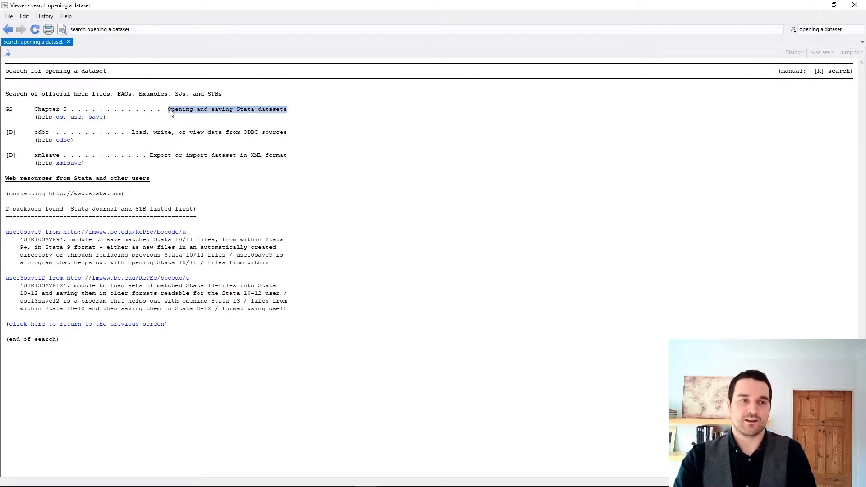
{"action": "left_click", "coordinate": [170, 112]}
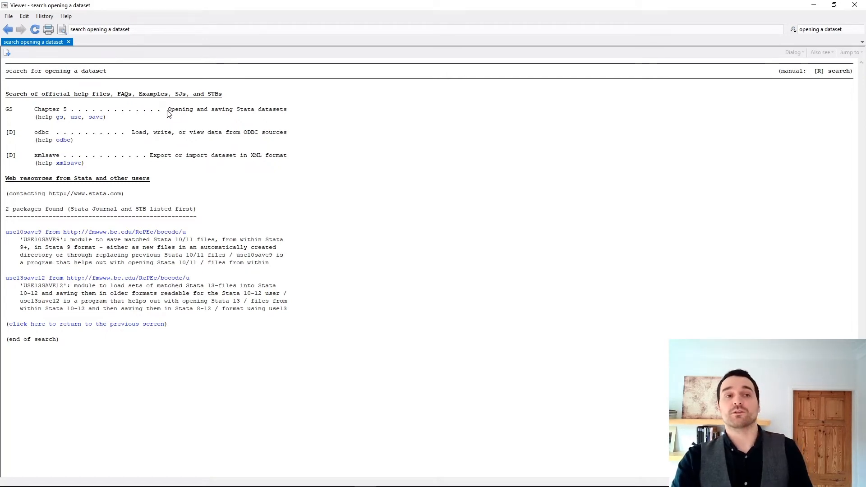
Close the help viewer and examine the folder path in the executed save command.
{"action": "left_click", "coordinate": [855, 5]}
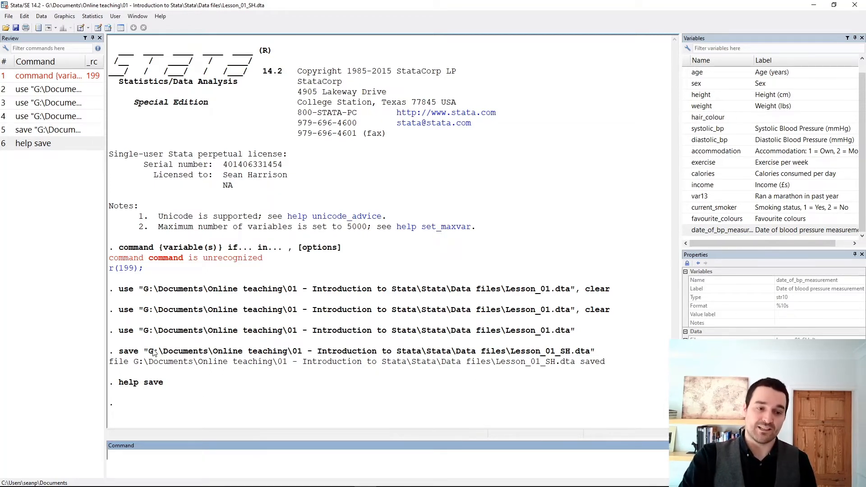
{"action": "left_click_drag", "start_coordinate": [148, 352], "coordinate": [506, 354]}
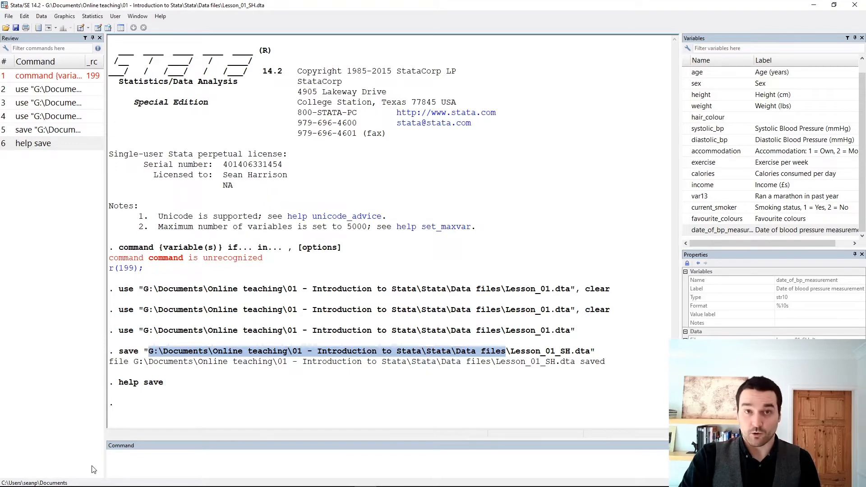
{"action": "left_click", "coordinate": [205, 456]}
{"action": "left_click", "coordinate": [212, 401]}
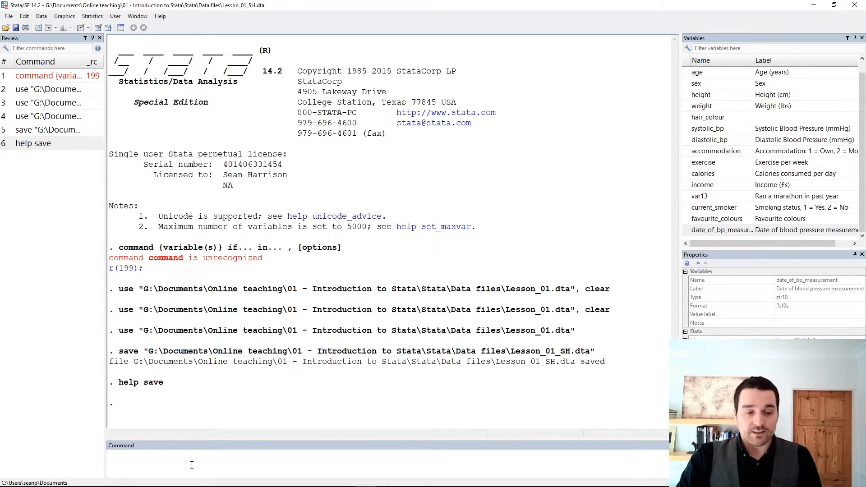
Change the working directory to "G:\Documents\Online teaching\01 - Introduction to Stata\Stata\Data files" with the cd command, reusing the path from the save command.
{"action": "left_click", "coordinate": [191, 464]}
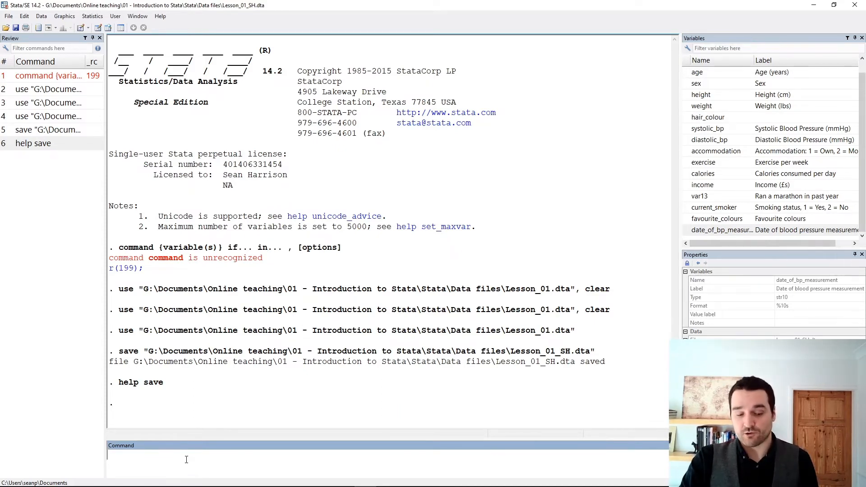
{"action": "type", "text": "cd"}
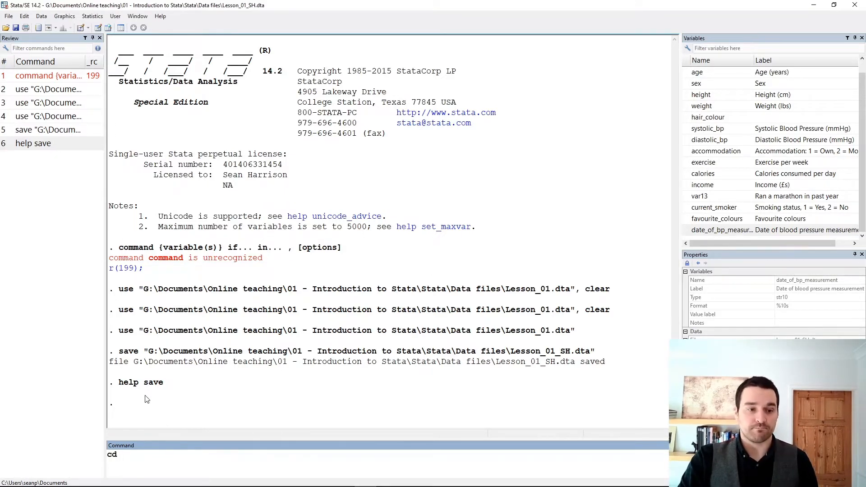
{"action": "left_click_drag", "start_coordinate": [144, 354], "coordinate": [506, 353]}
{"action": "key", "text": "ctrl+c"}
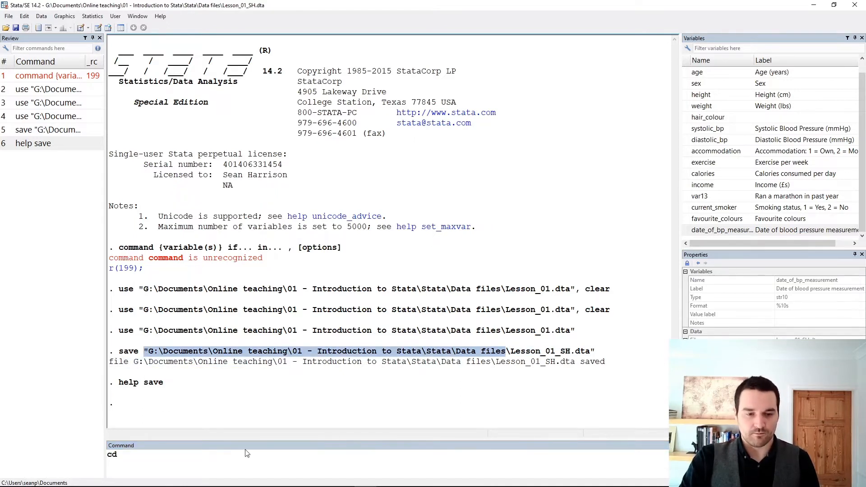
{"action": "left_click", "coordinate": [244, 454]}
{"action": "key", "text": "ctrl+v"}
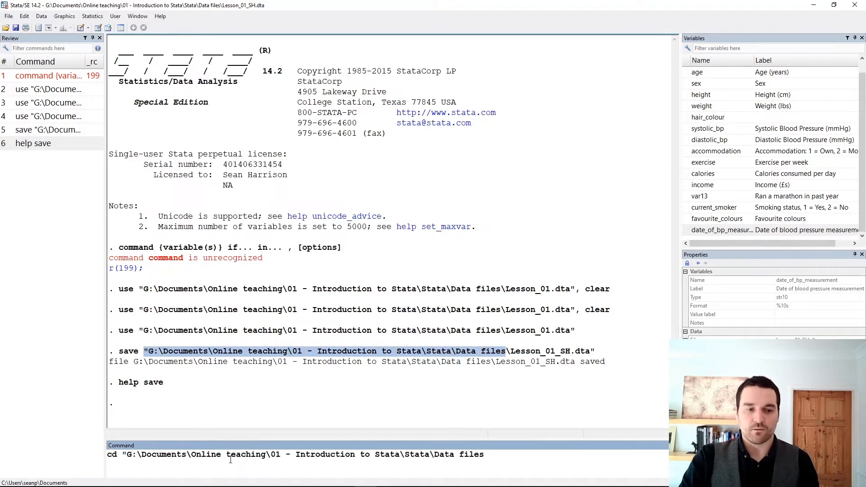
{"action": "left_click", "coordinate": [142, 338]}
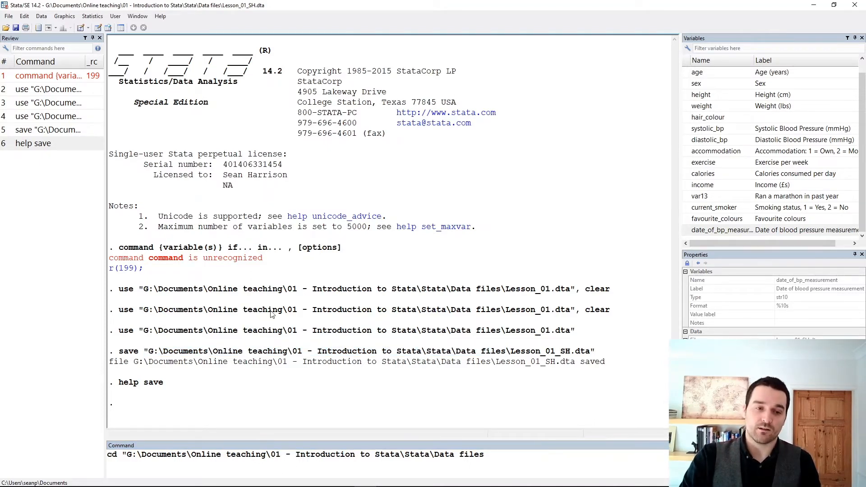
{"action": "left_click", "coordinate": [504, 470]}
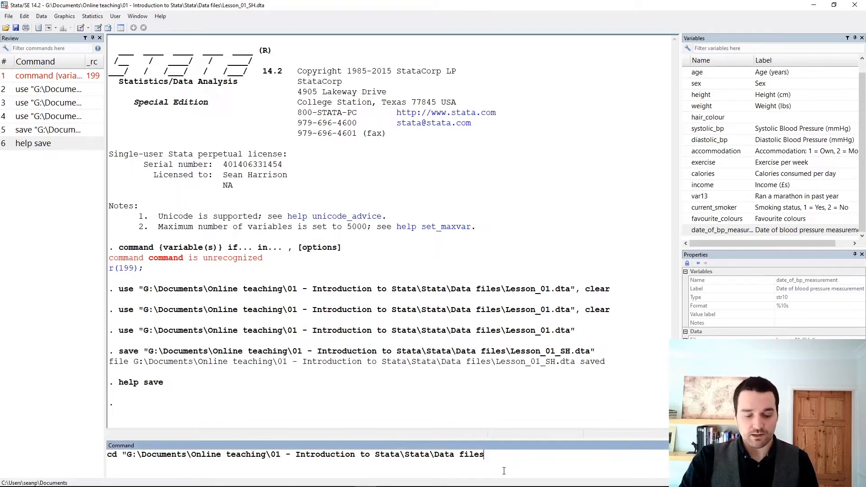
{"action": "type", "text": "\""}
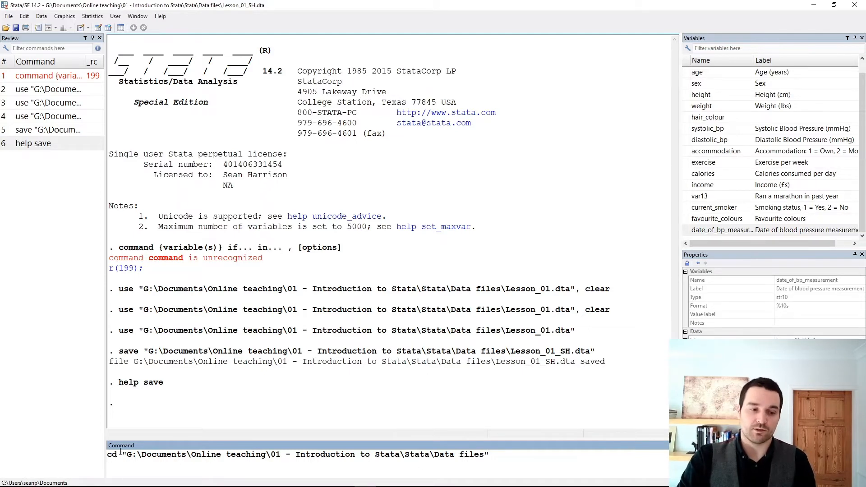
{"action": "key", "text": "Return"}
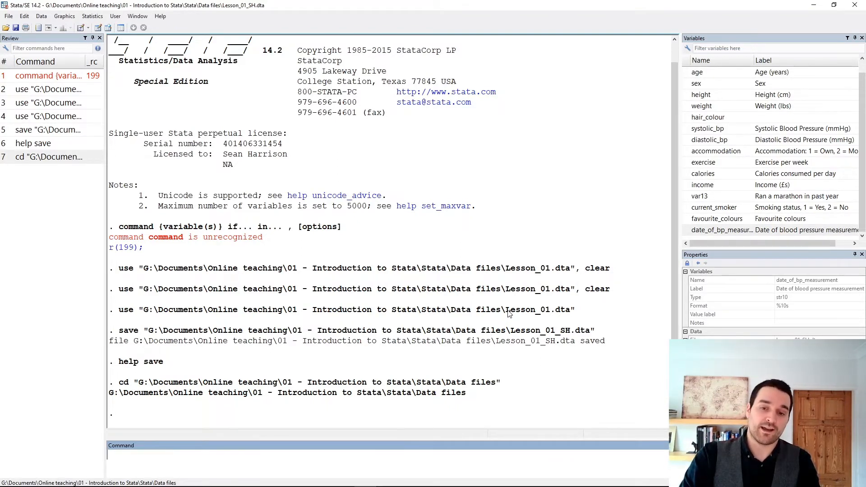
Open the dataset by file name alone with the command use "Lesson_01.dta", reusing the name from the earlier use command.
{"action": "left_click_drag", "start_coordinate": [506, 312], "coordinate": [569, 314]}
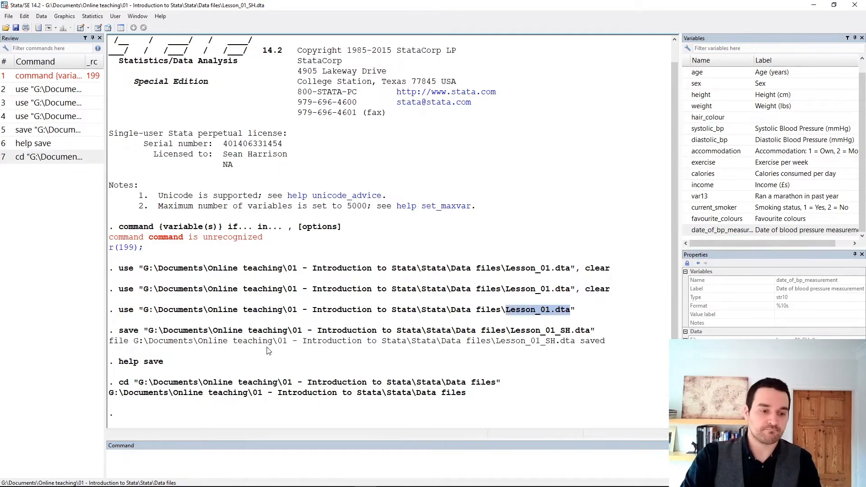
{"action": "left_click", "coordinate": [227, 393]}
{"action": "left_click", "coordinate": [201, 456]}
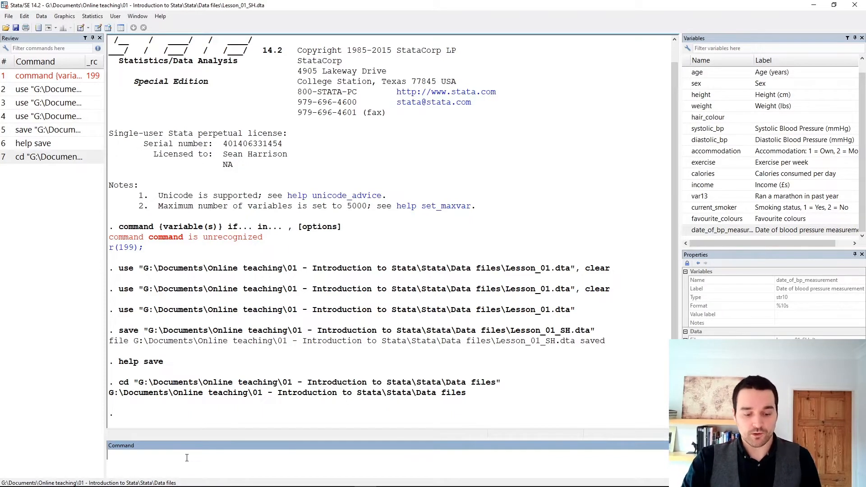
{"action": "type", "text": "use \""}
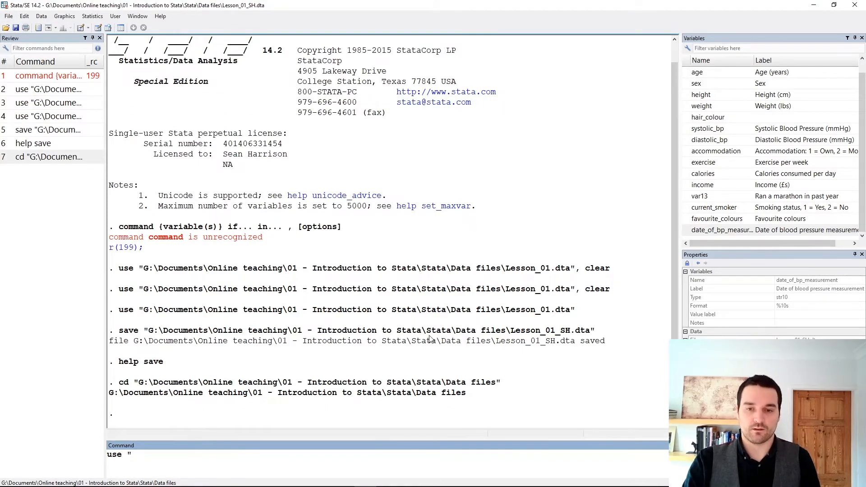
{"action": "left_click_drag", "start_coordinate": [502, 311], "coordinate": [141, 454]}
{"action": "left_click", "coordinate": [141, 454]}
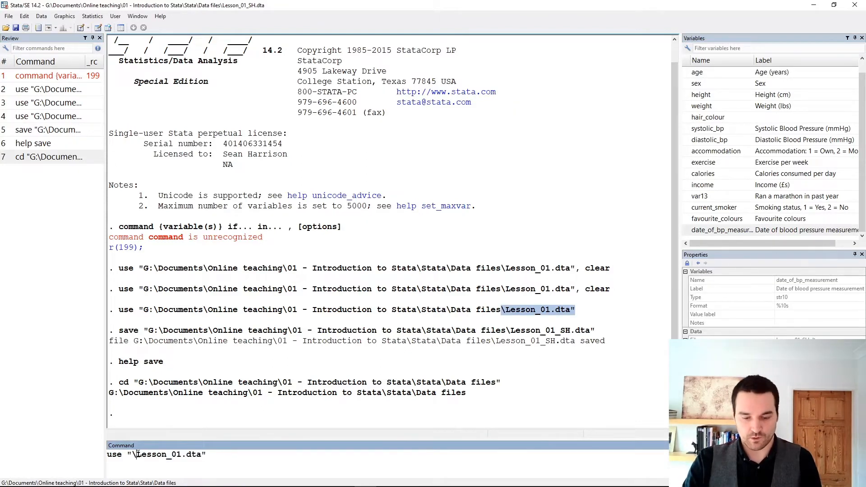
{"action": "key", "text": "BackSpace"}
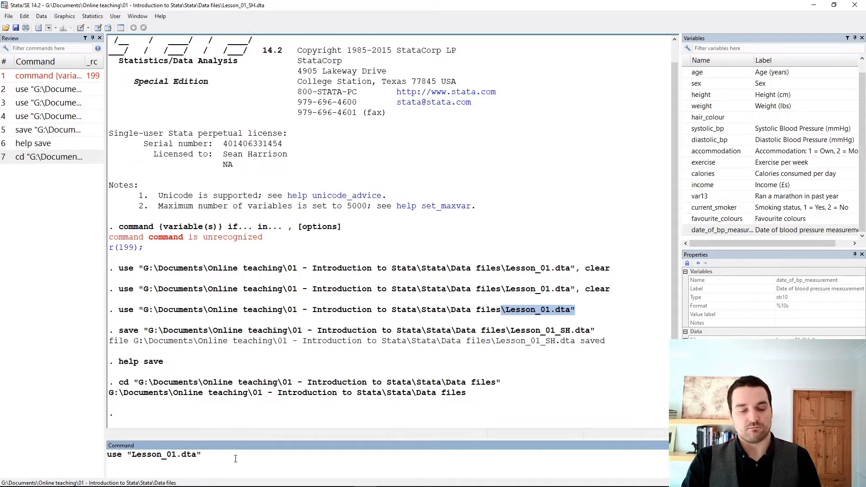
{"action": "left_click_drag", "start_coordinate": [133, 458], "coordinate": [199, 455]}
{"action": "left_click", "coordinate": [208, 453]}
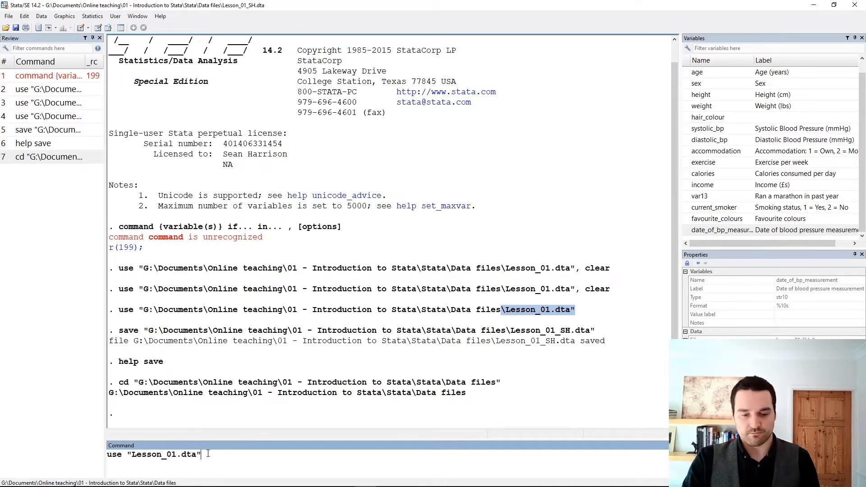
{"action": "key", "text": "Return"}
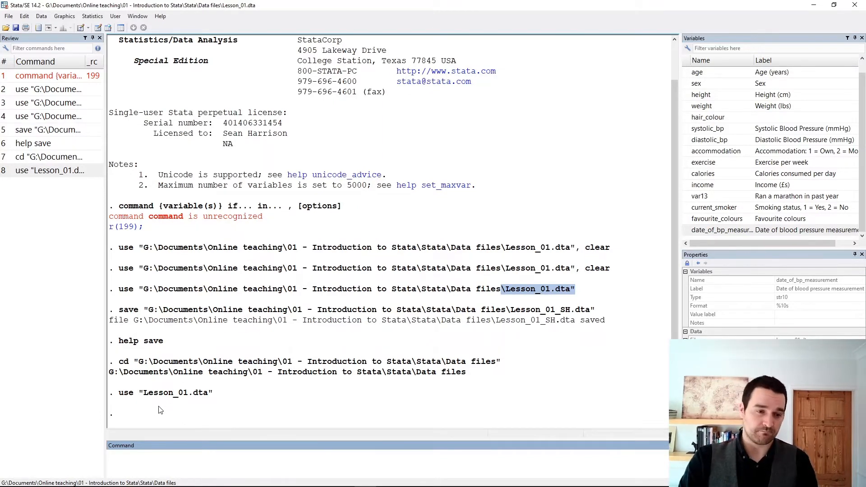
Examine the folder path portion of the earlier full-path use command in the results.
{"action": "left_click", "coordinate": [498, 293]}
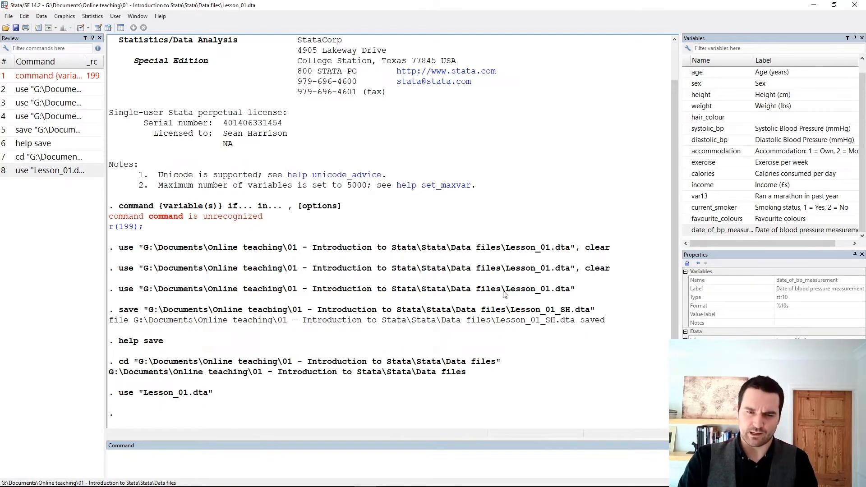
{"action": "left_click_drag", "start_coordinate": [504, 293], "coordinate": [145, 294]}
{"action": "left_click", "coordinate": [145, 294]}
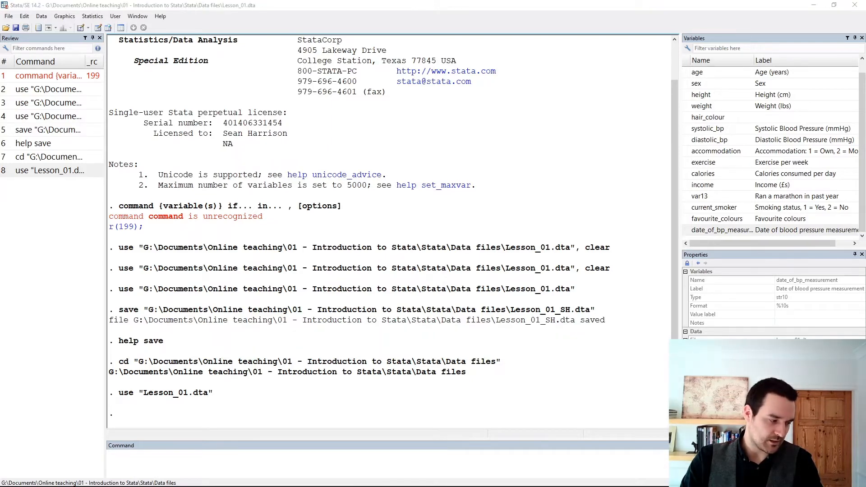
Switch to File Explorer and copy the full path of the Data files folder.
{"action": "key", "text": "alt+Tab"}
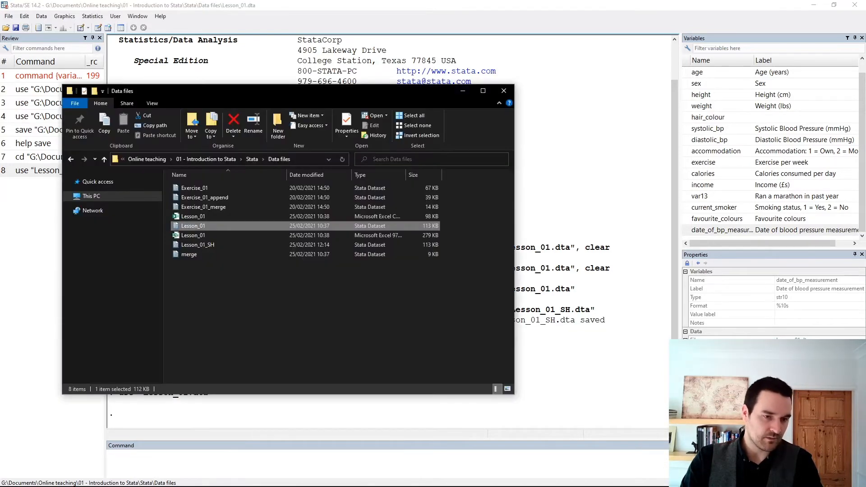
{"action": "left_click", "coordinate": [298, 160]}
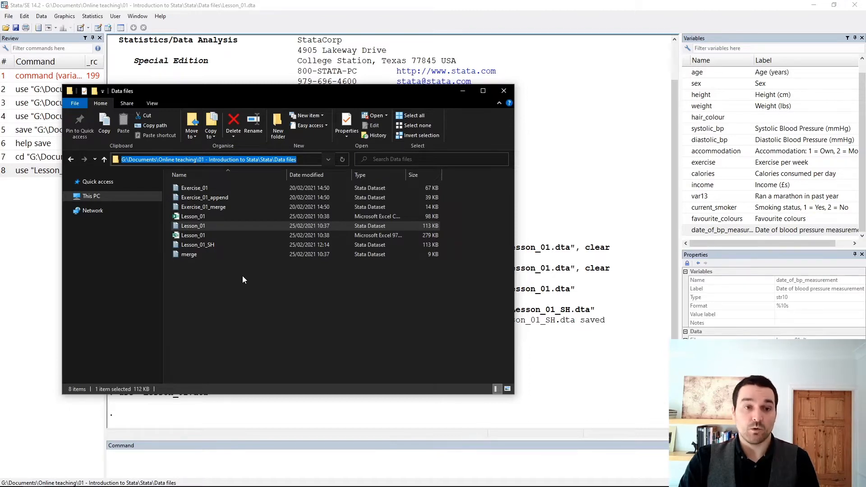
{"action": "left_click", "coordinate": [298, 159]}
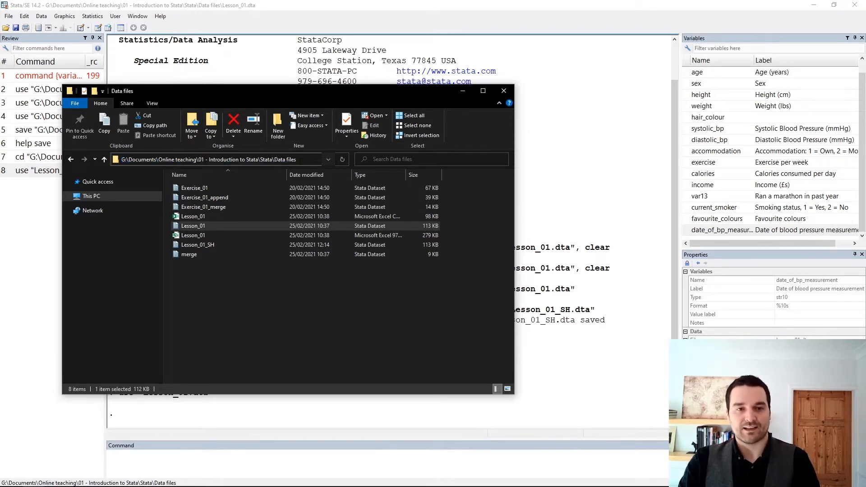
{"action": "left_click_drag", "start_coordinate": [296, 160], "coordinate": [118, 160]}
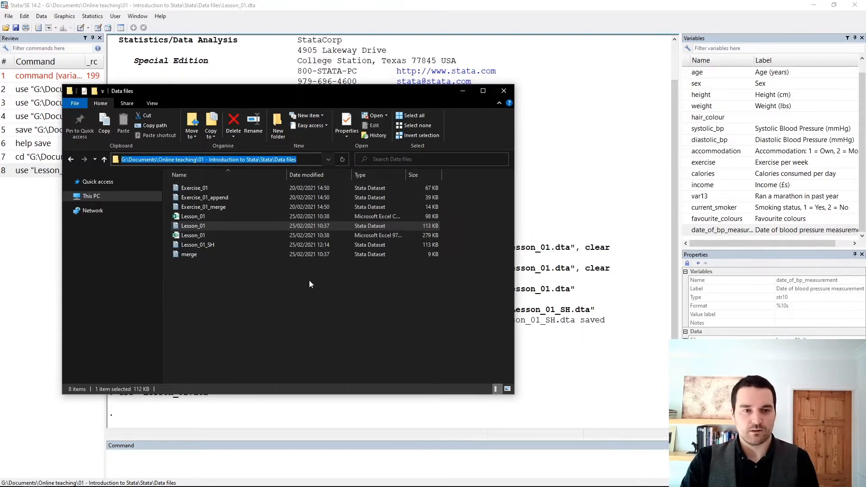
Return to Stata, paste the copied folder path as command text and clear it again.
{"action": "left_click", "coordinate": [604, 260]}
{"action": "left_click", "coordinate": [409, 463]}
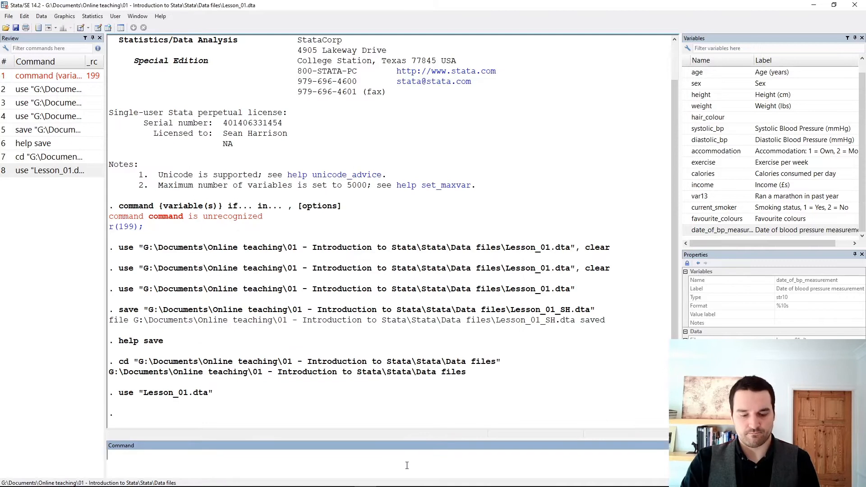
{"action": "key", "text": "ctrl+v"}
{"action": "left_click_drag", "start_coordinate": [497, 458], "coordinate": [106, 456]}
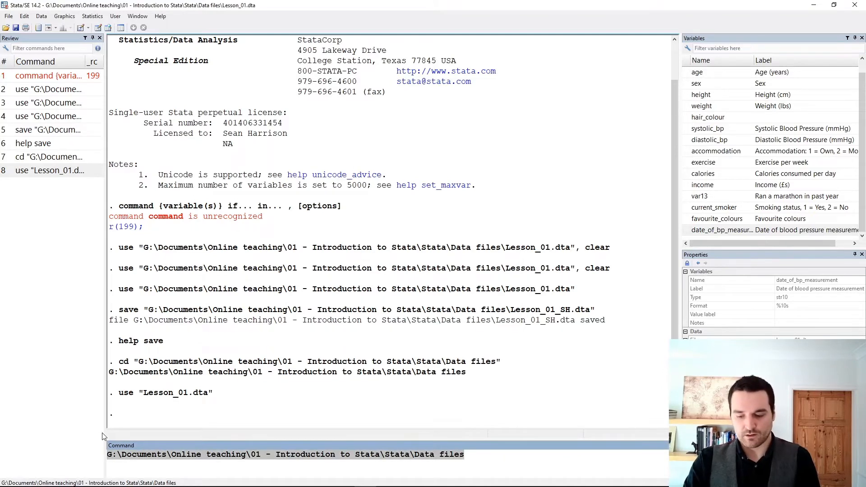
{"action": "key", "text": "BackSpace"}
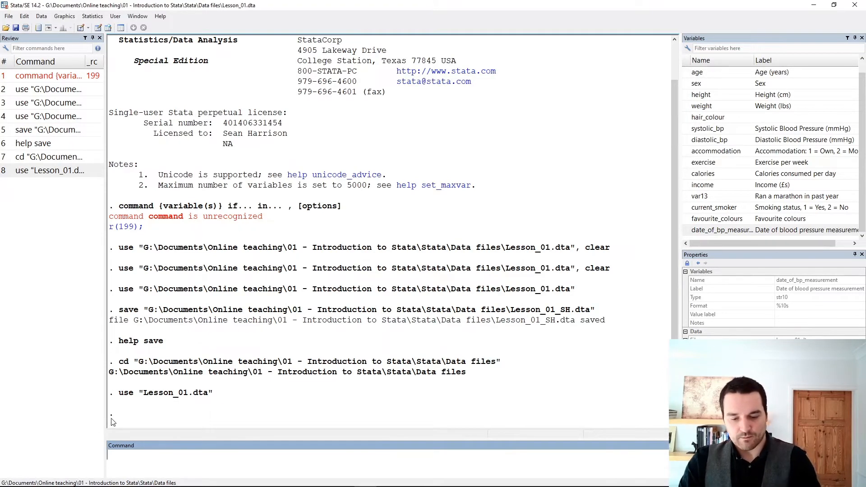
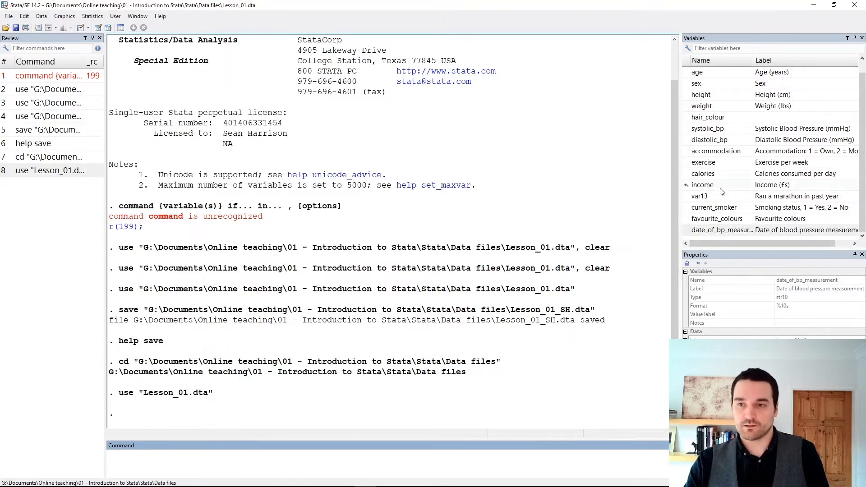
Select the age variable in the variable list and open Lesson_01 in the Data Editor in edit mode.
{"action": "scroll", "coordinate": [720, 216], "scroll_direction": "up", "scroll_amount": 1}
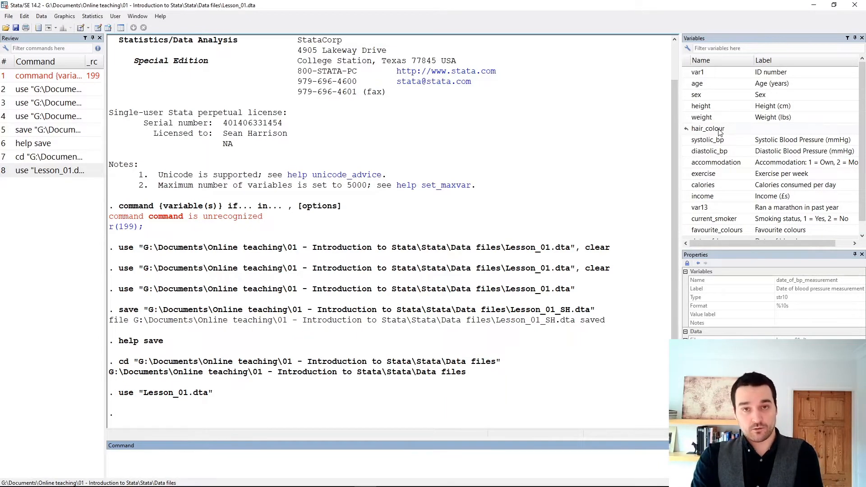
{"action": "left_click", "coordinate": [708, 87]}
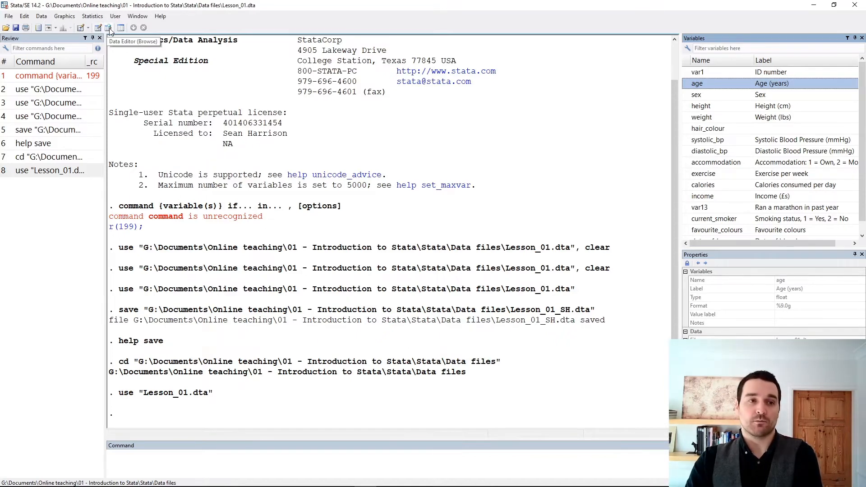
{"action": "left_click", "coordinate": [109, 28]}
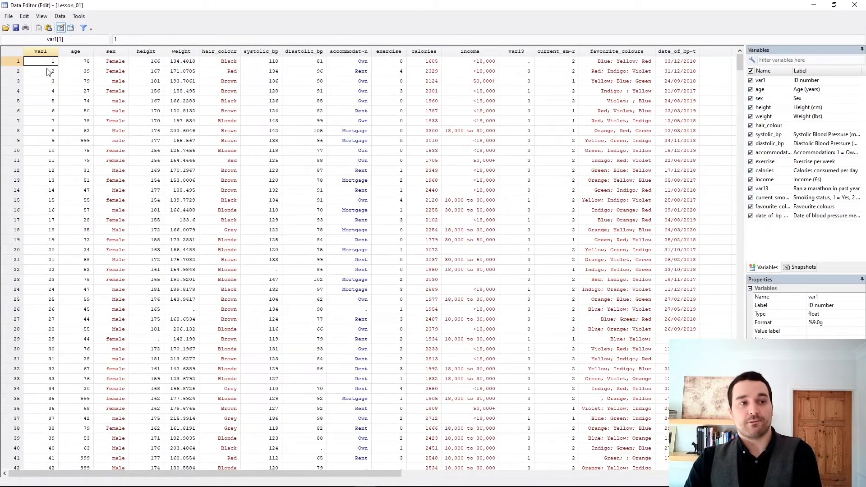
Change the var1 values of the first two observations to 10 and 20.
{"action": "type", "text": "10"}
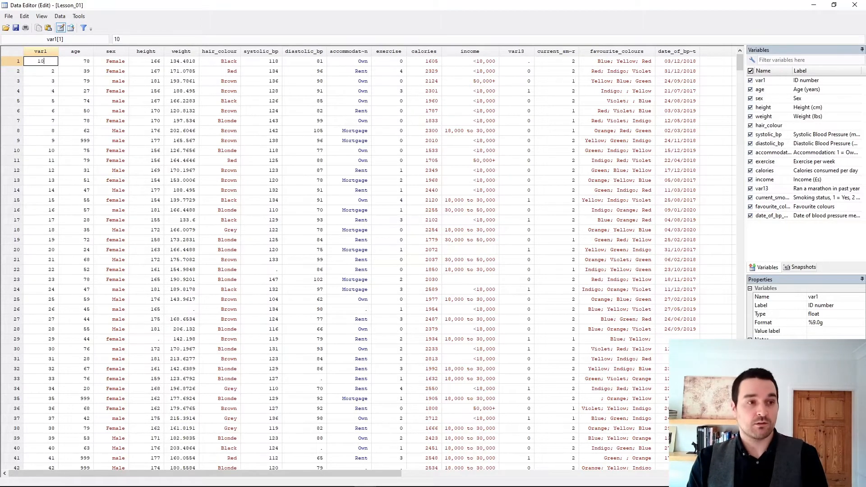
{"action": "key", "text": "Return"}
{"action": "type", "text": "2"}
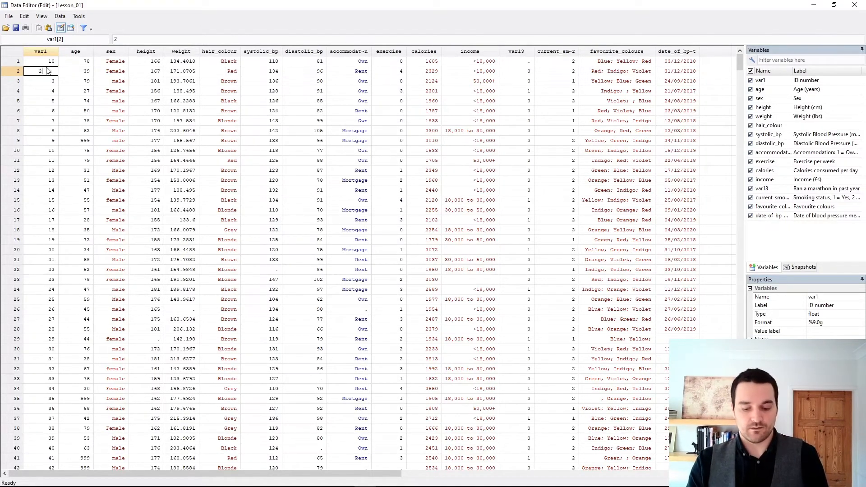
{"action": "type", "text": "0"}
{"action": "key", "text": "Return"}
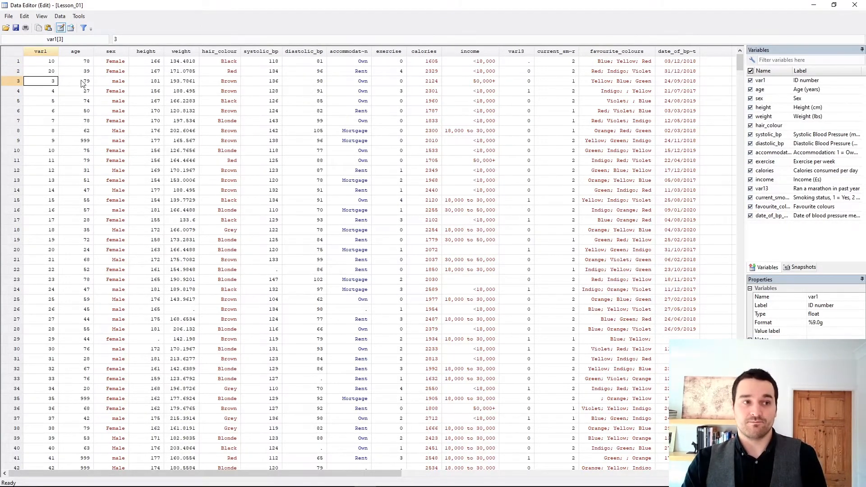
Set the var1 values of the first two observations to 1 and 2, and review the logged replace commands in the main window.
{"action": "left_click", "coordinate": [53, 62]}
{"action": "type", "text": "1"}
{"action": "key", "text": "Return"}
{"action": "type", "text": "2"}
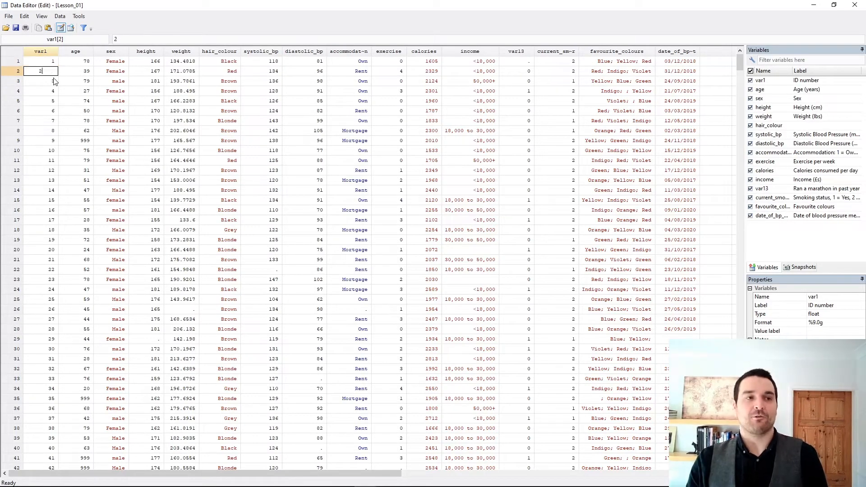
{"action": "key", "text": "Return"}
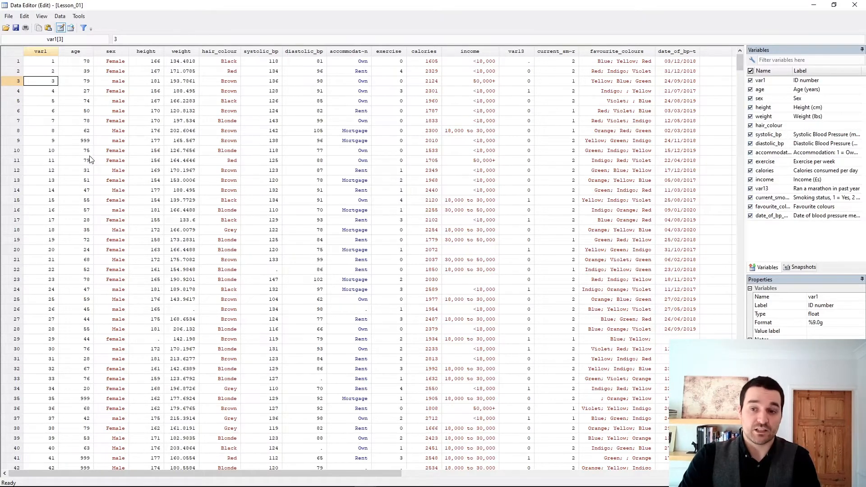
{"action": "left_click_drag", "start_coordinate": [382, 6], "coordinate": [525, 85]}
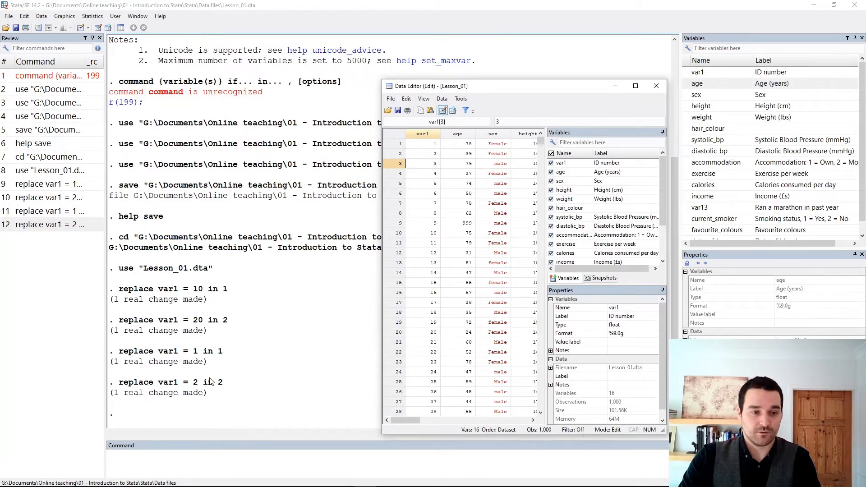
{"action": "left_click_drag", "start_coordinate": [571, 89], "coordinate": [541, 4]}
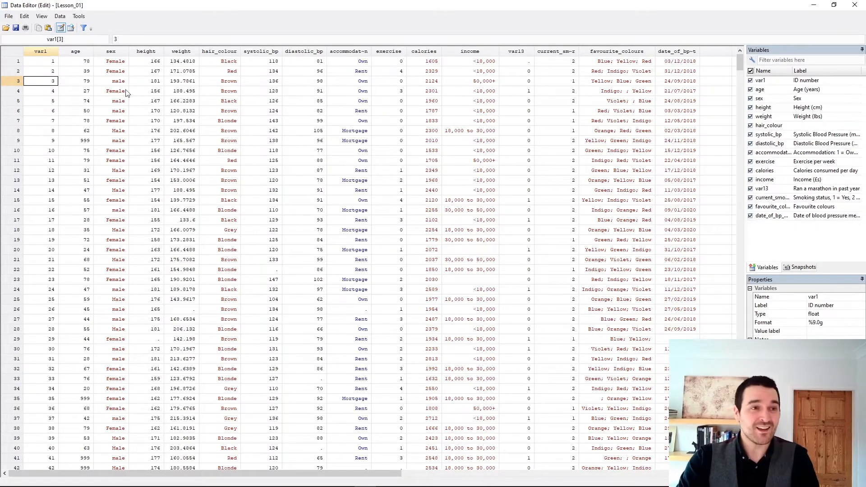
Switch the Data Editor to browse mode and select cells in var1 and age to check whether they can be edited.
{"action": "left_click", "coordinate": [72, 28]}
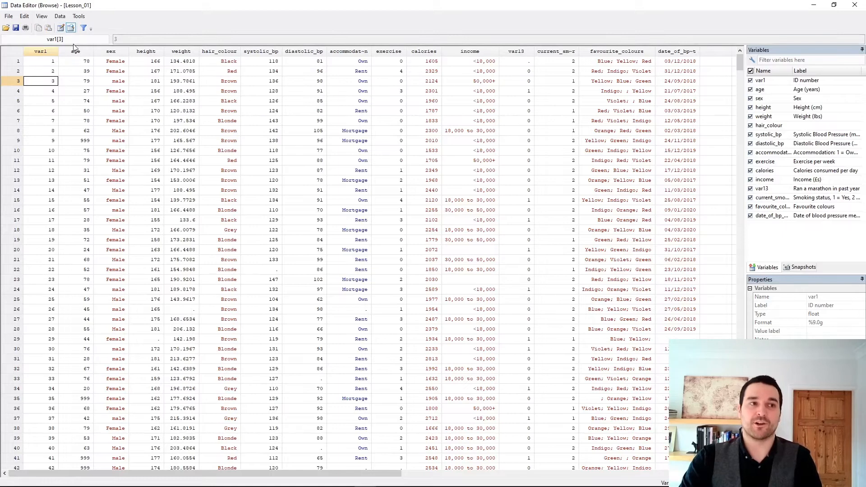
{"action": "left_click", "coordinate": [52, 62]}
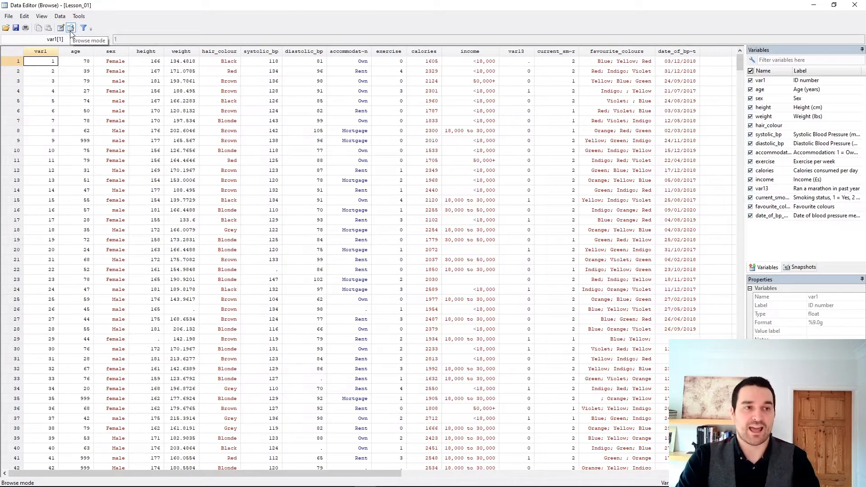
{"action": "left_click", "coordinate": [90, 74]}
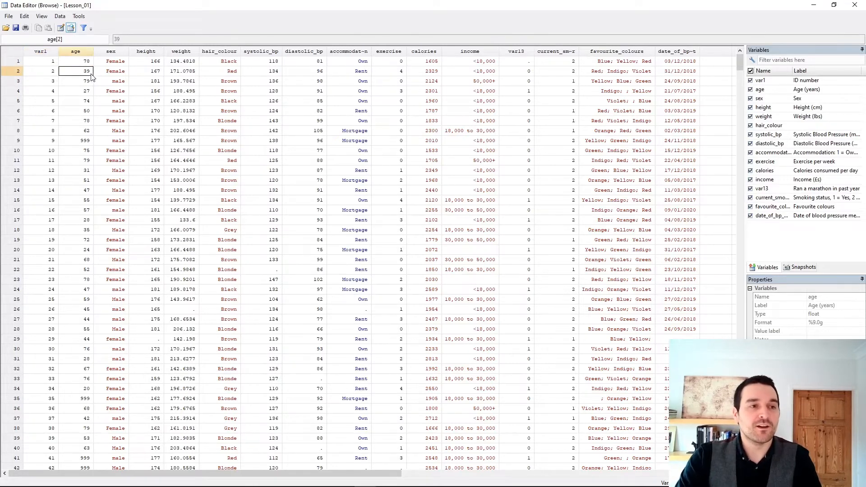
{"action": "left_click", "coordinate": [55, 62]}
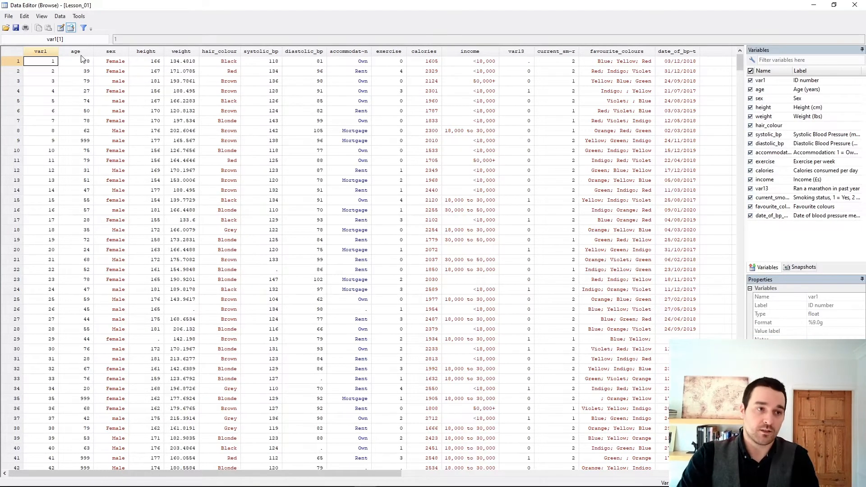
Highlight the numeric columns var1, age, height and weight together, and select the weight value of observation 7.
{"action": "left_click_drag", "start_coordinate": [40, 52], "coordinate": [82, 42]}
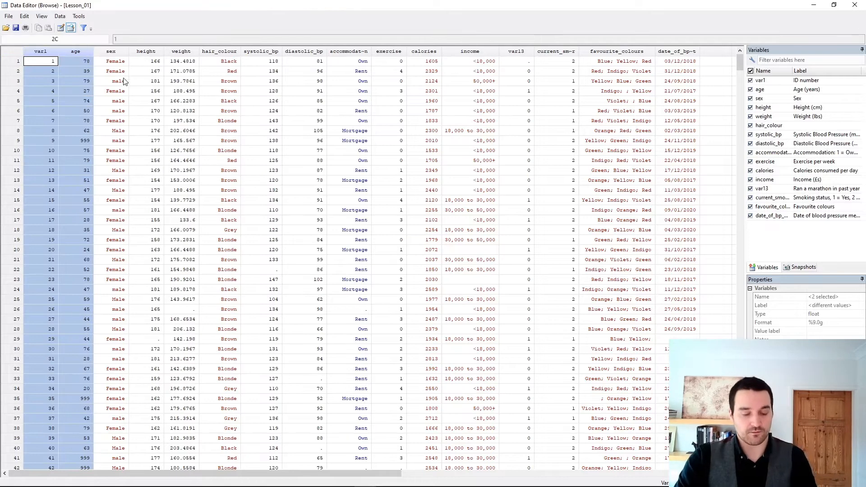
{"action": "left_click", "coordinate": [149, 51], "text": "ctrl"}
{"action": "left_click", "coordinate": [181, 52], "text": "ctrl"}
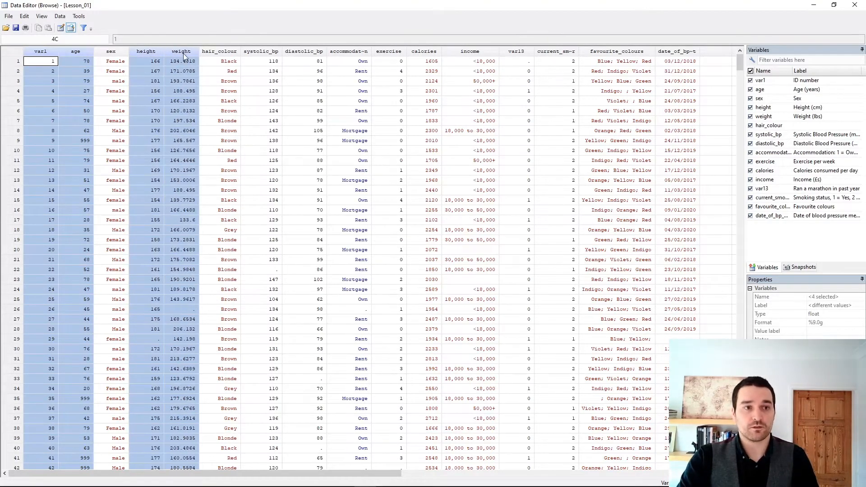
{"action": "left_click", "coordinate": [183, 120]}
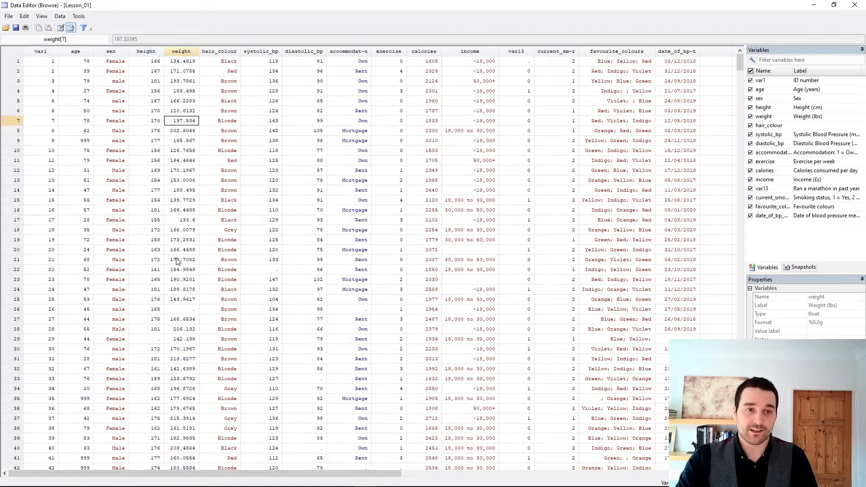
Highlight the sex and hair_colour columns together and the accommodation column separately to compare their text colours.
{"action": "left_click", "coordinate": [98, 53]}
{"action": "left_click", "coordinate": [227, 53], "text": "ctrl"}
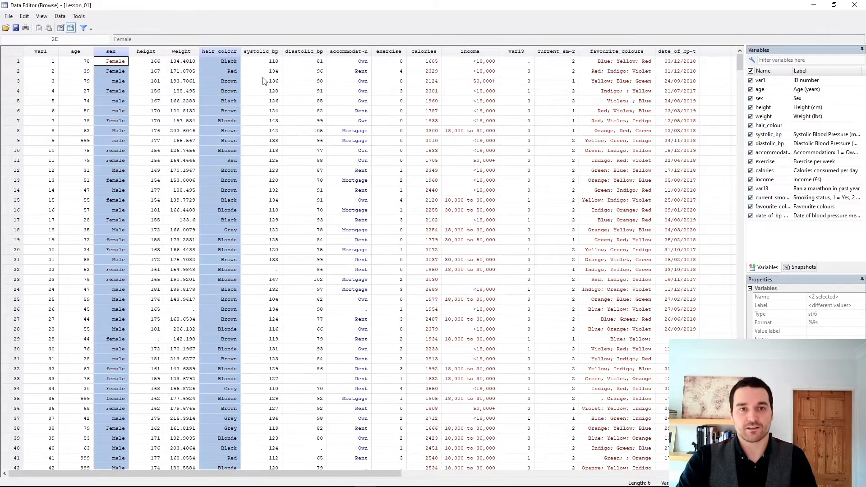
{"action": "left_click", "coordinate": [303, 81]}
{"action": "left_click", "coordinate": [363, 52]}
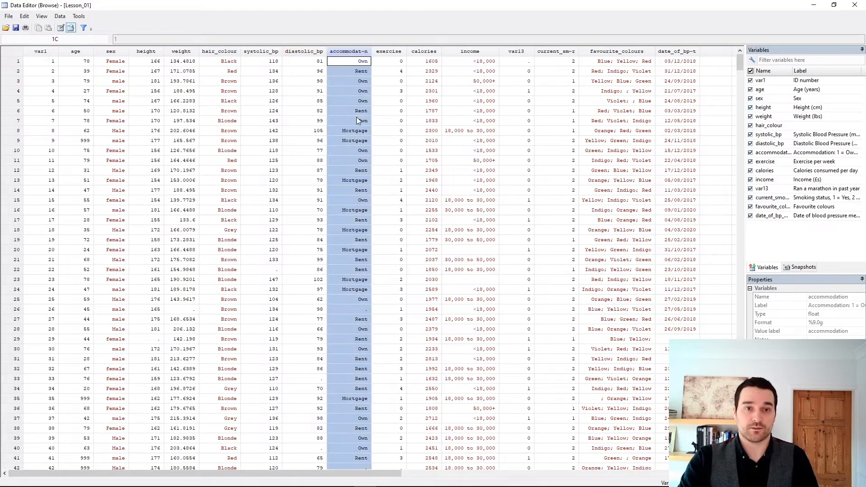
{"action": "left_click", "coordinate": [266, 77]}
{"action": "left_click", "coordinate": [47, 62]}
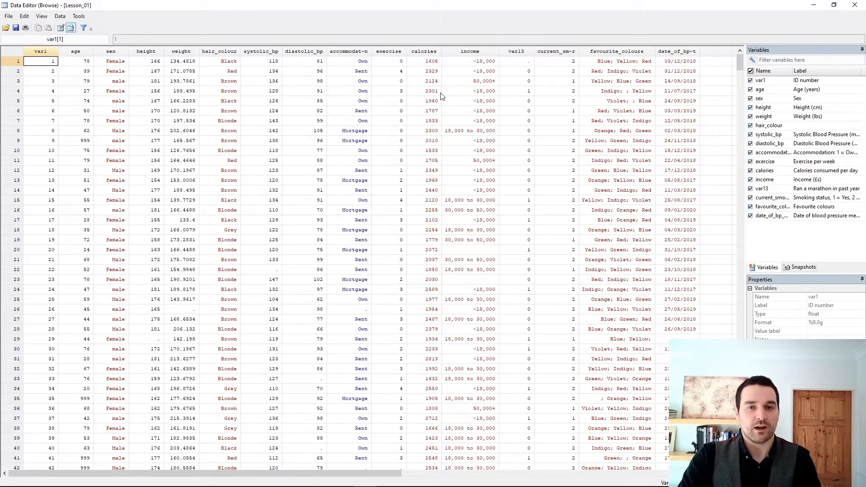
Inspect the first var13 value and the string variables sex, hair_colour, calories, income and favourite_colours.
{"action": "left_click", "coordinate": [516, 65]}
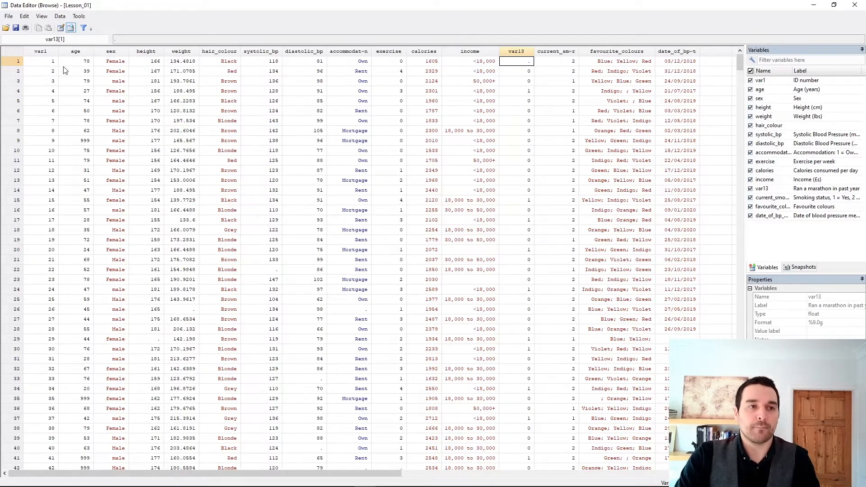
{"action": "left_click", "coordinate": [109, 54]}
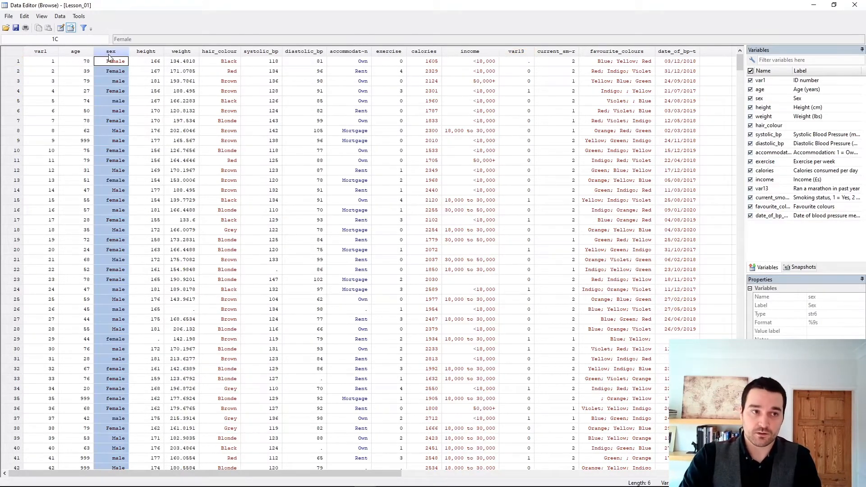
{"action": "left_click", "coordinate": [231, 52], "text": "ctrl"}
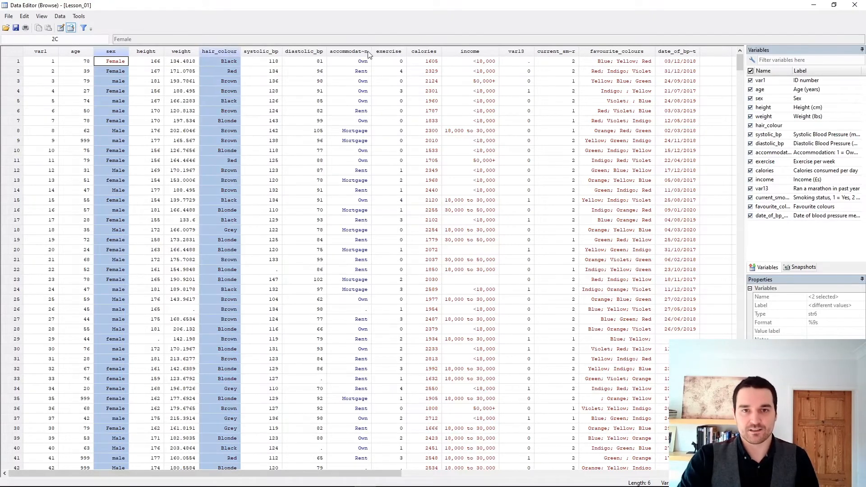
{"action": "left_click", "coordinate": [224, 83]}
{"action": "left_click", "coordinate": [436, 54]}
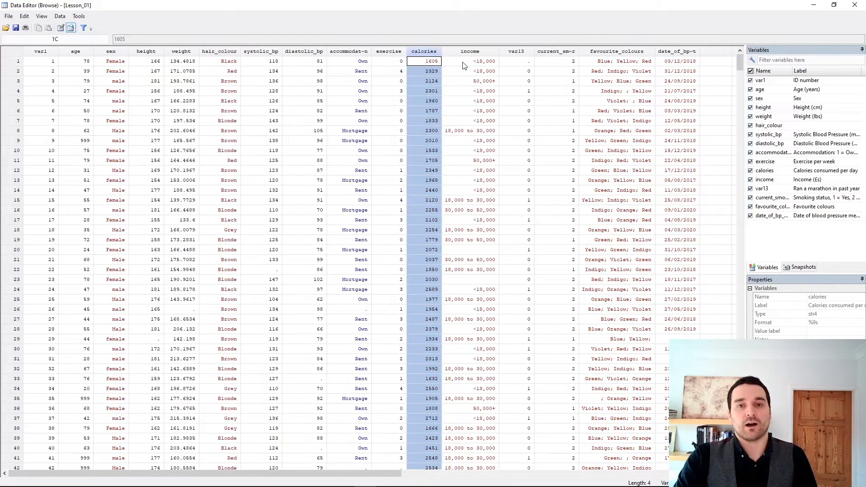
{"action": "left_click", "coordinate": [471, 54], "text": "ctrl"}
{"action": "left_click", "coordinate": [616, 61]}
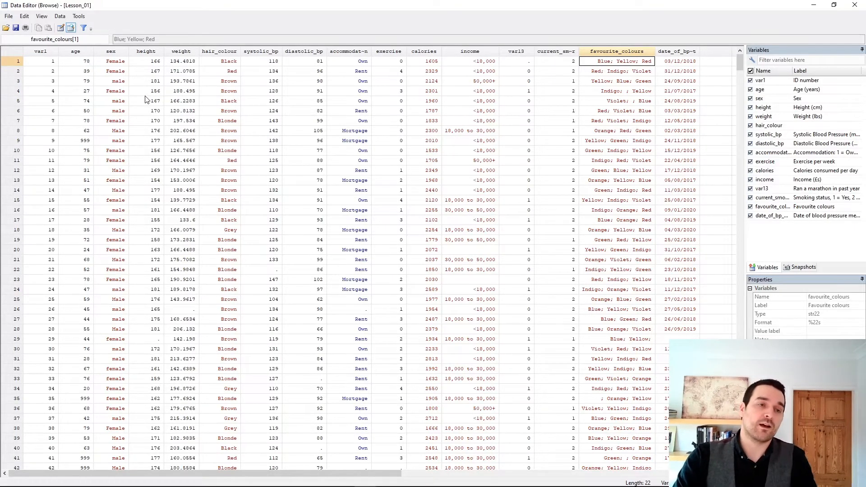
Compare the storage of the first height value with entries in sex, hair_colour and date_of_bp_measurement.
{"action": "left_click", "coordinate": [149, 62]}
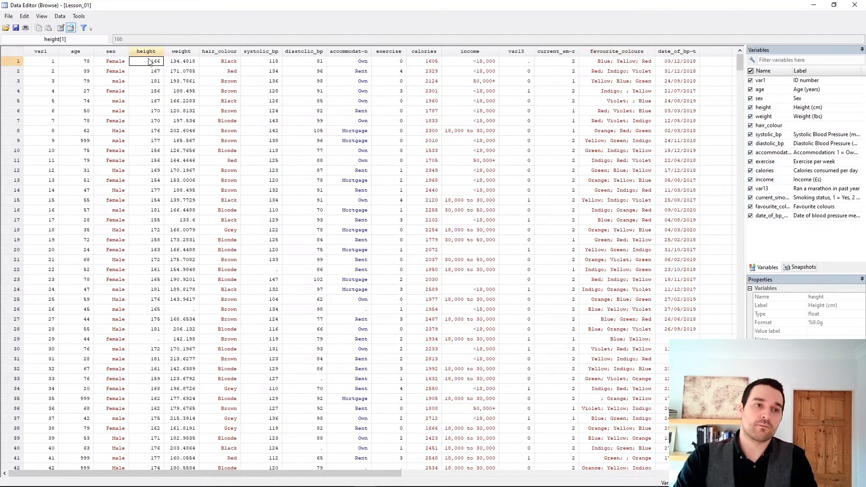
{"action": "left_click", "coordinate": [118, 53]}
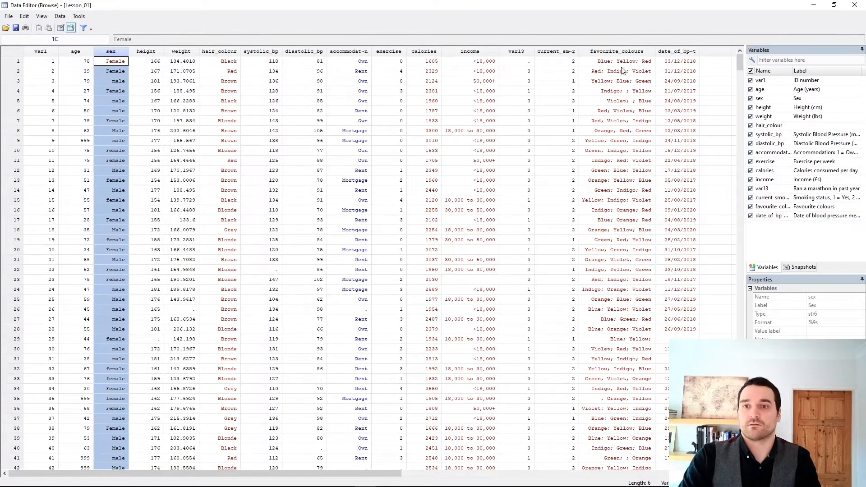
{"action": "left_click", "coordinate": [230, 71]}
{"action": "left_click", "coordinate": [111, 71]}
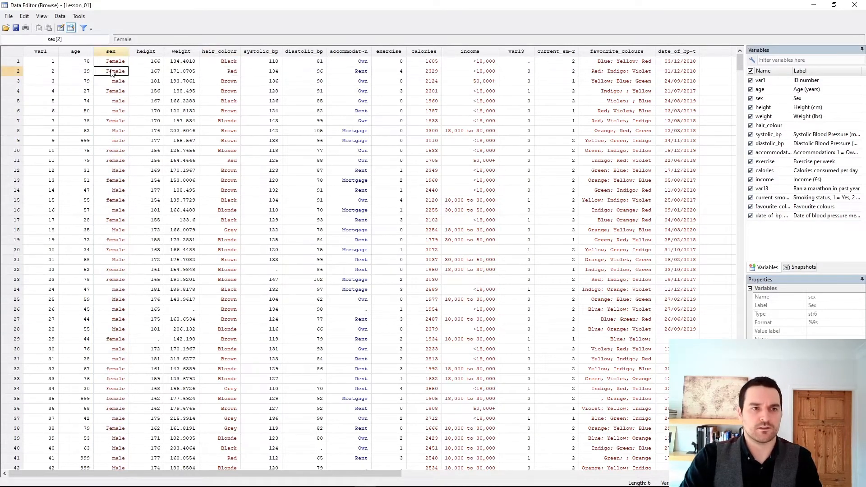
{"action": "left_click", "coordinate": [688, 63]}
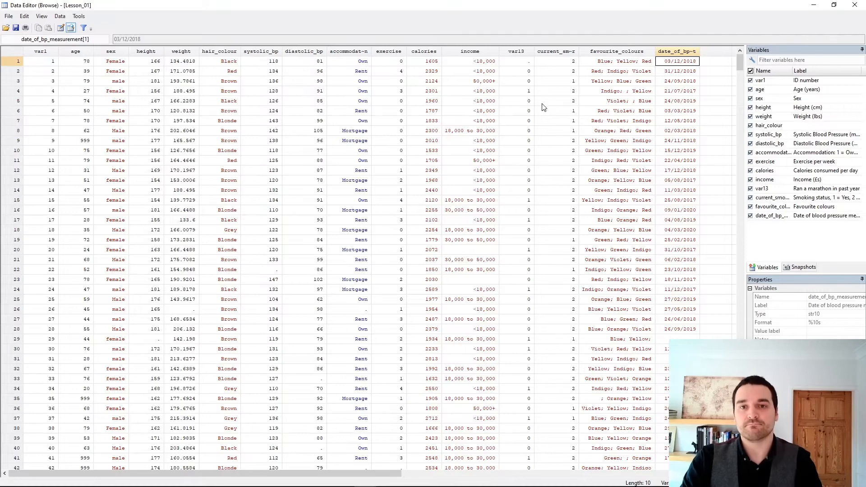
Highlight the income column and inspect individual income range entries, including observation 18.
{"action": "left_click", "coordinate": [468, 53]}
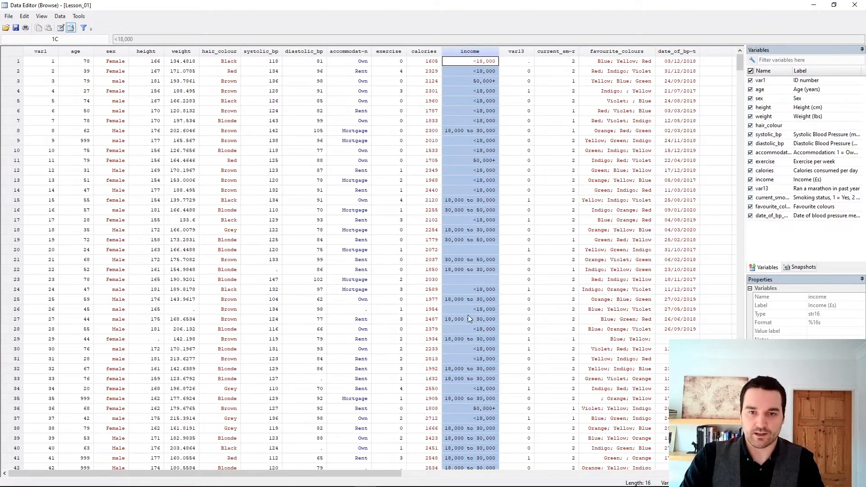
{"action": "left_click", "coordinate": [465, 236]}
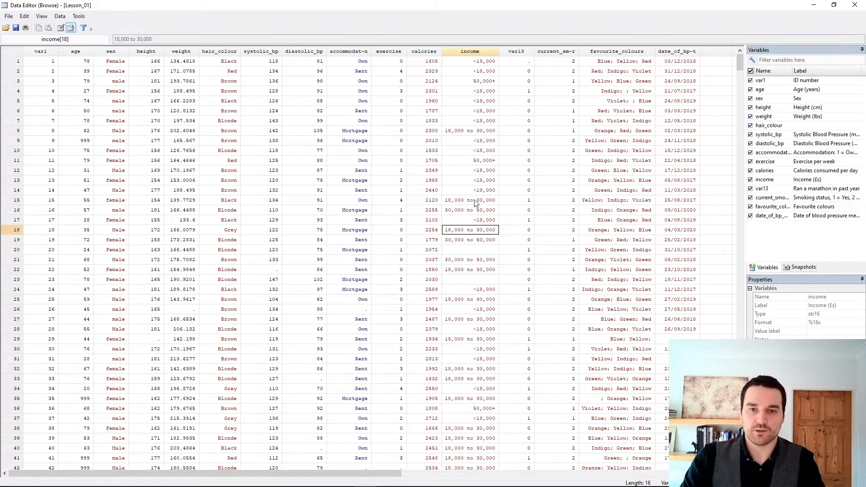
{"action": "left_click", "coordinate": [478, 154]}
Search the calories column for a non-numeric entry, select the value in observation 78, and return to the first observations.
{"action": "left_click", "coordinate": [428, 53]}
{"action": "left_click", "coordinate": [427, 62]}
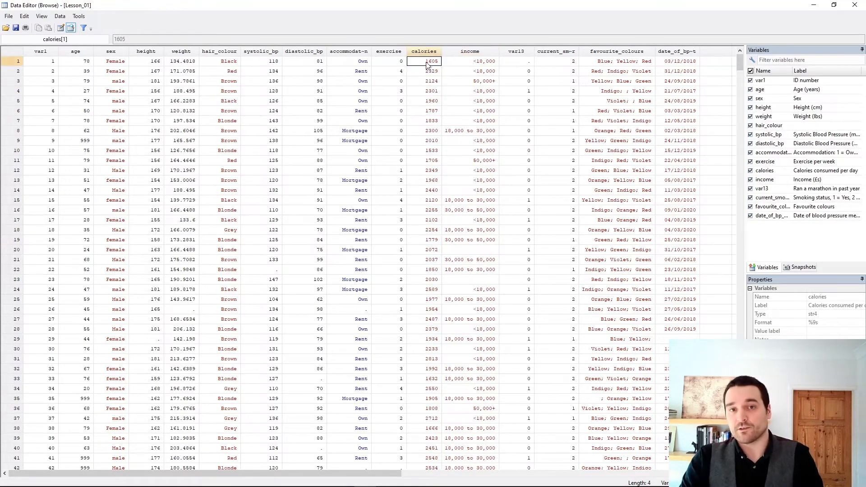
{"action": "scroll", "coordinate": [424, 266], "scroll_direction": "down", "scroll_amount": 20}
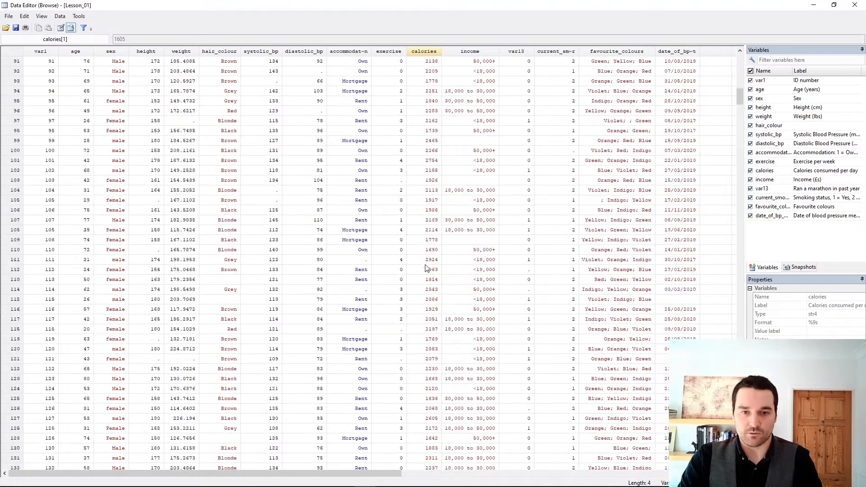
{"action": "scroll", "coordinate": [425, 270], "scroll_direction": "up", "scroll_amount": 6}
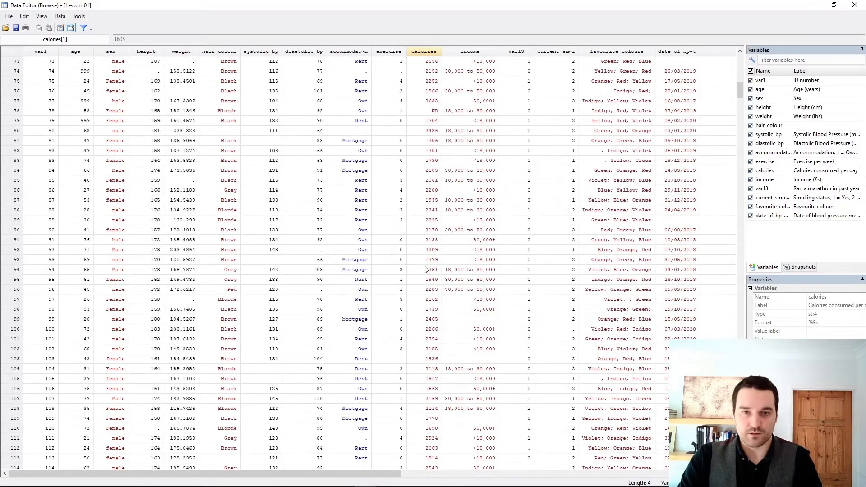
{"action": "left_click", "coordinate": [436, 111]}
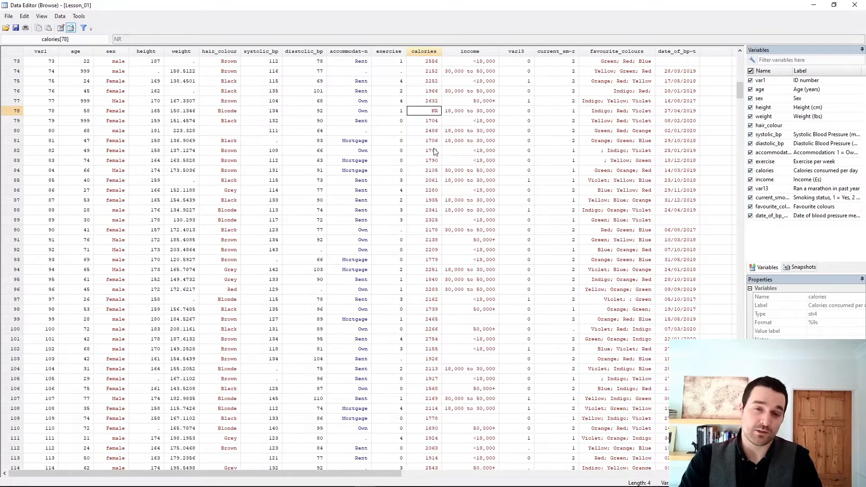
{"action": "scroll", "coordinate": [424, 223], "scroll_direction": "up", "scroll_amount": 4}
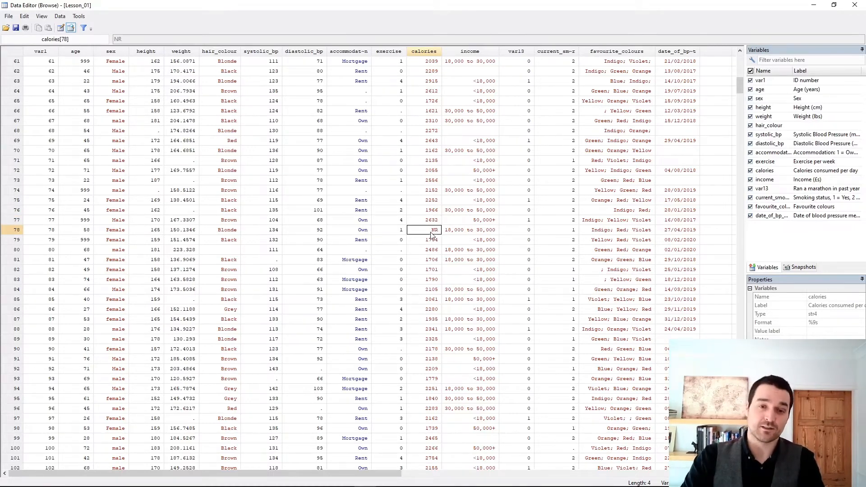
{"action": "scroll", "coordinate": [424, 190], "scroll_direction": "up", "scroll_amount": 20}
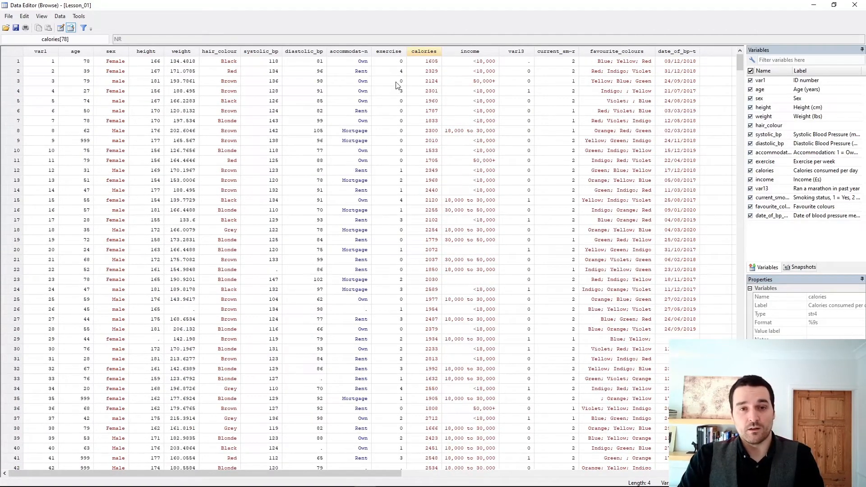
Inspect the first exercise value and the accommodation column, checking the underlying value of its first labelled entry.
{"action": "left_click", "coordinate": [395, 62]}
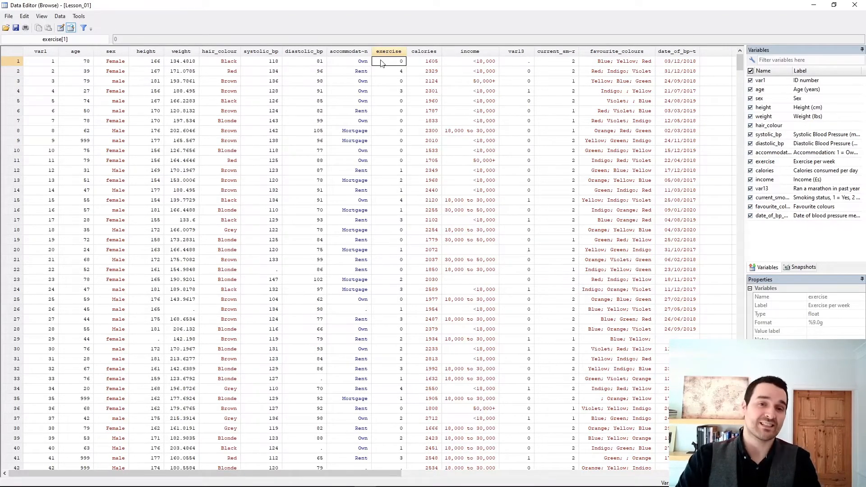
{"action": "left_click", "coordinate": [353, 62]}
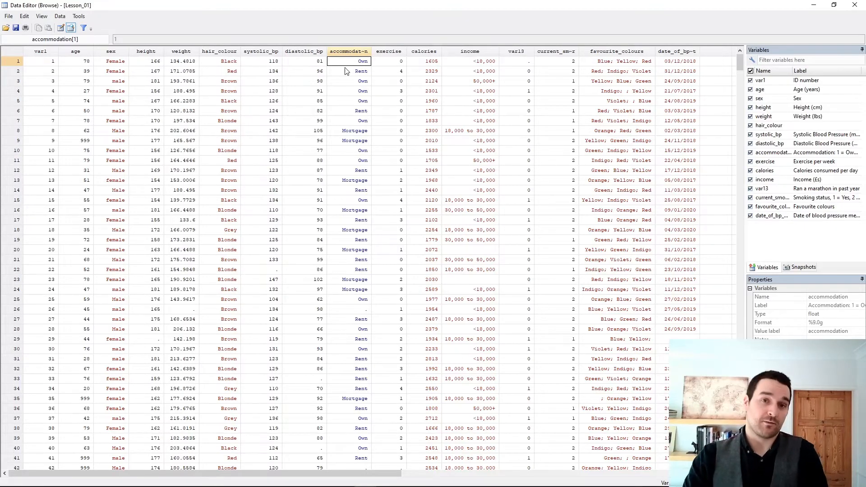
{"action": "left_click", "coordinate": [348, 53]}
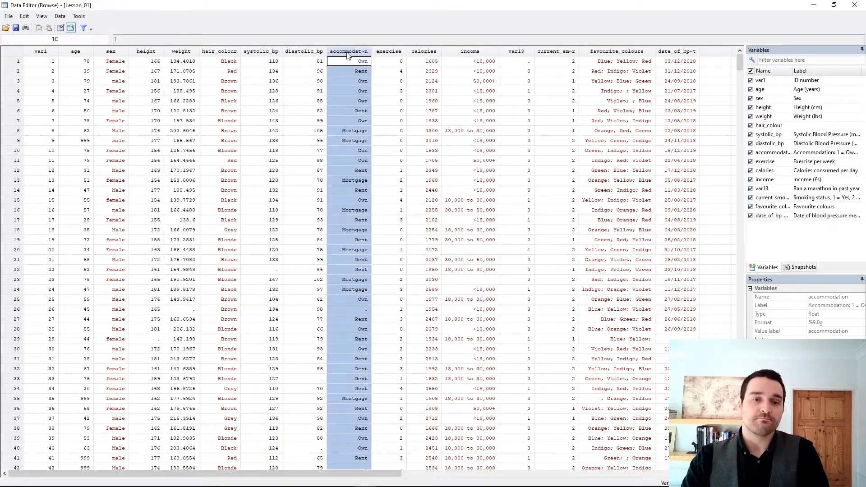
{"action": "left_click", "coordinate": [347, 61]}
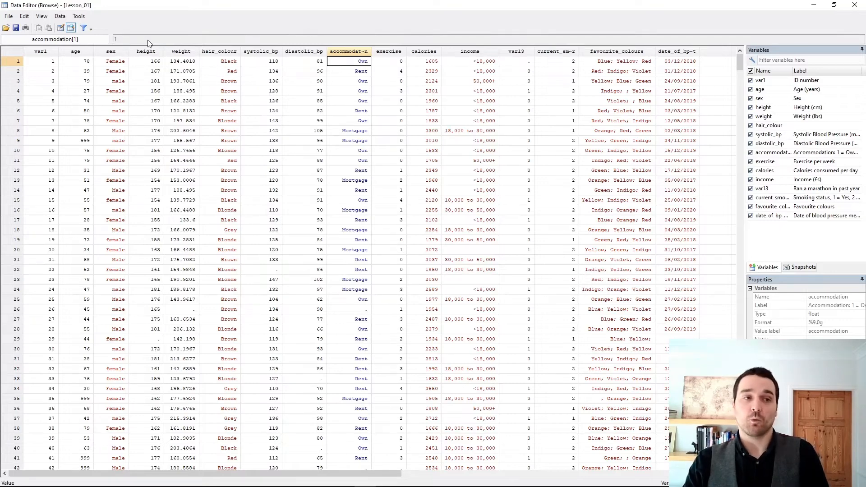
Step through the accommodation column from observation 2 to observation 9, checking the underlying value of each label.
{"action": "left_click", "coordinate": [354, 74]}
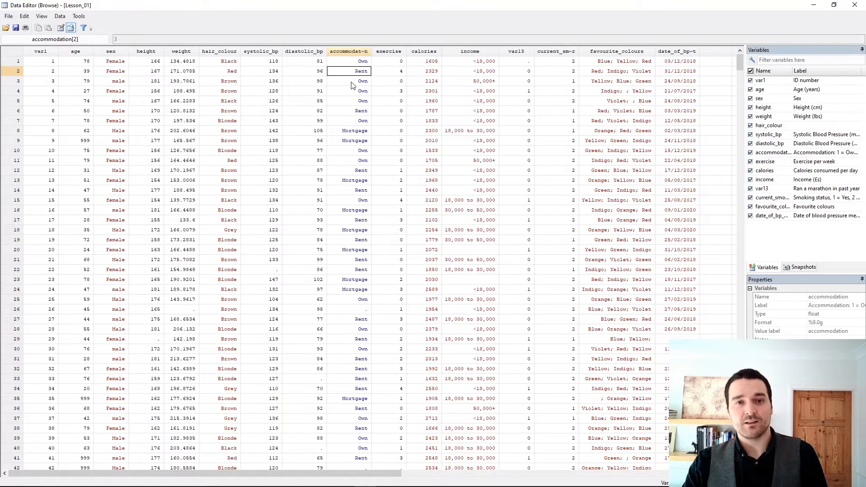
{"action": "key", "text": "Down"}
{"action": "key", "text": "Down"}
{"action": "key", "text": "Down"}
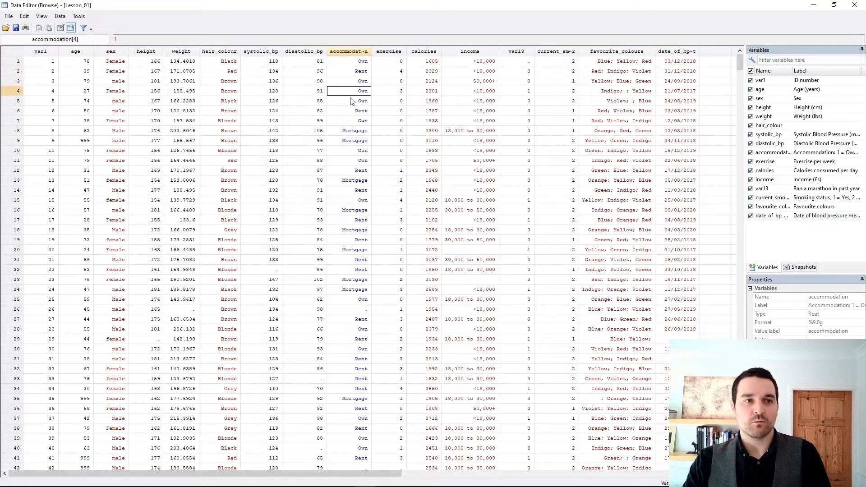
{"action": "key", "text": "Down"}
{"action": "key", "text": "Down"}
{"action": "key", "text": "Down"}
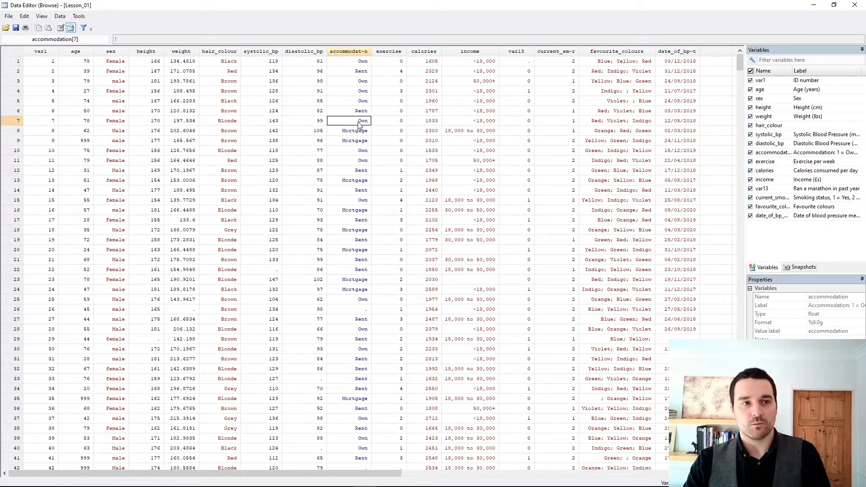
{"action": "left_click", "coordinate": [358, 143]}
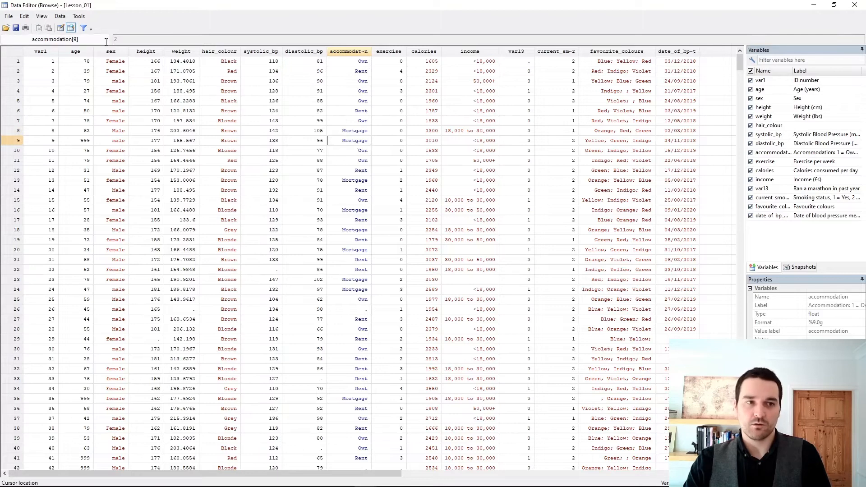
Compare the underlying values of the Own, Rent and Mortgage entries among the first eight accommodation observations.
{"action": "left_click", "coordinate": [354, 62]}
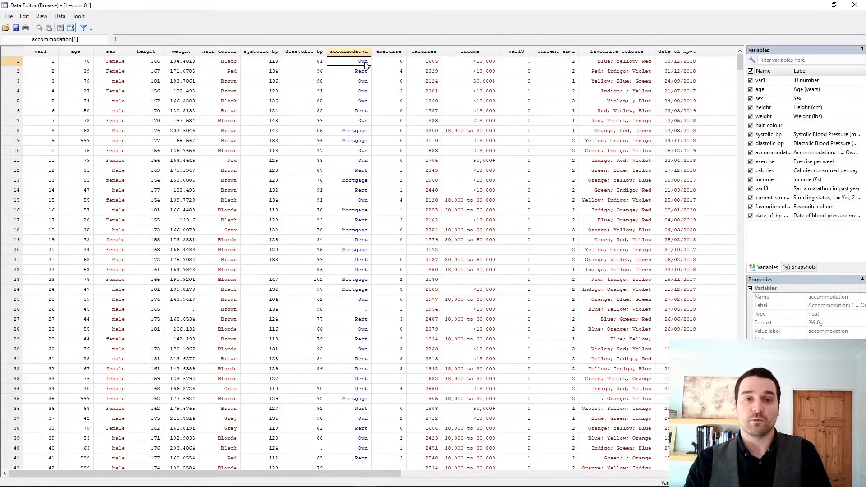
{"action": "left_click", "coordinate": [357, 72]}
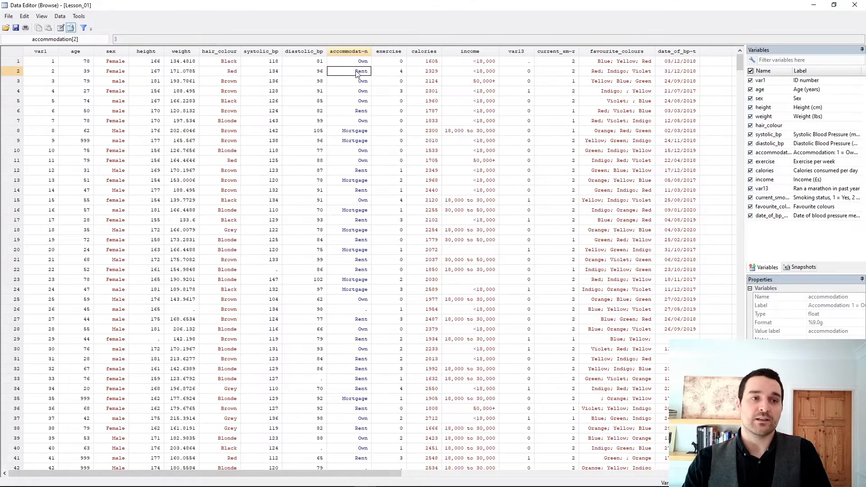
{"action": "left_click", "coordinate": [359, 132]}
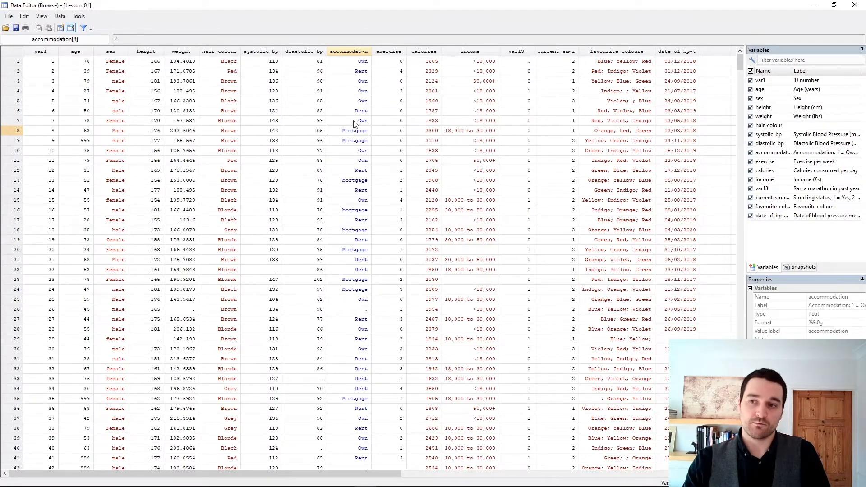
{"action": "left_click", "coordinate": [357, 82]}
{"action": "left_click", "coordinate": [355, 64]}
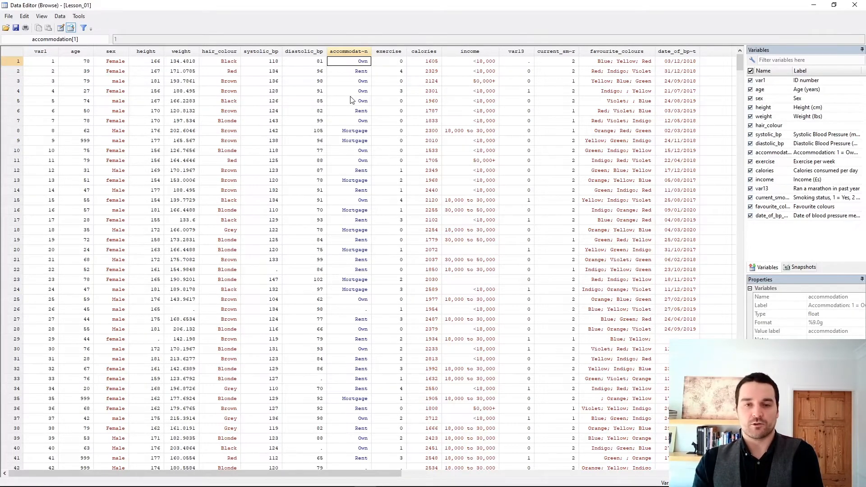
{"action": "left_click", "coordinate": [354, 71]}
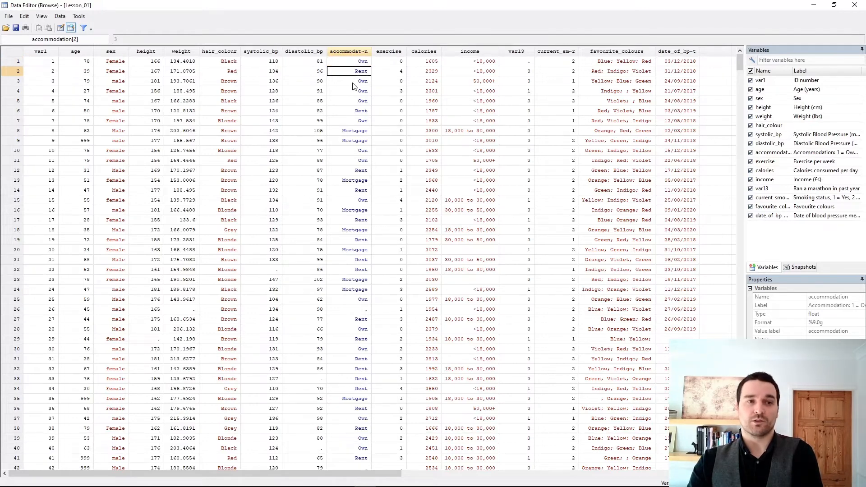
{"action": "left_click", "coordinate": [355, 81]}
{"action": "left_click", "coordinate": [361, 130]}
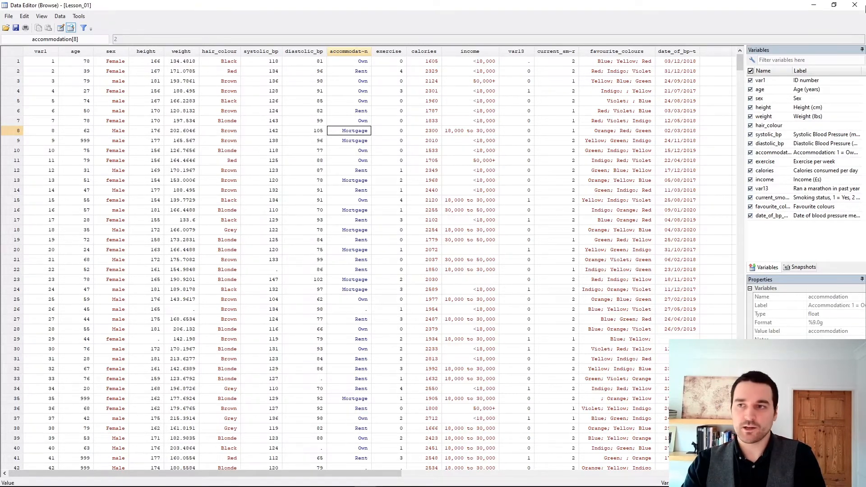
Close the data browser and highlight the four replace var1 commands in the results output.
{"action": "left_click", "coordinate": [854, 5]}
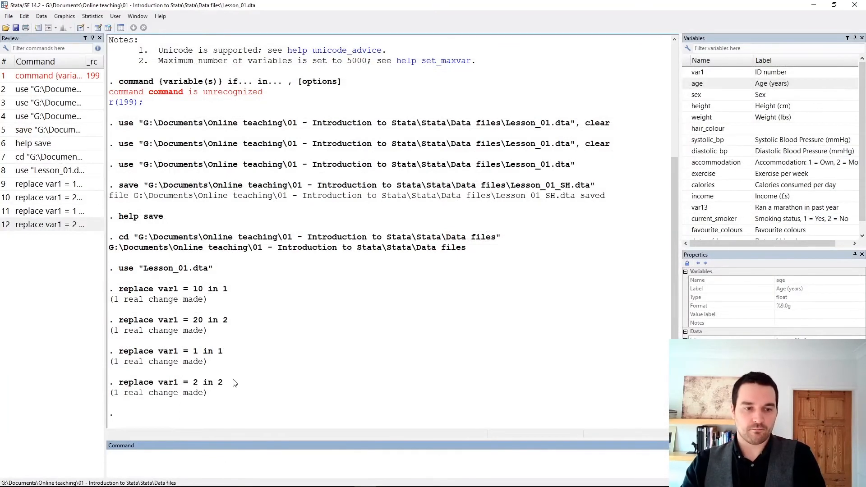
{"action": "left_click_drag", "start_coordinate": [231, 381], "coordinate": [112, 289]}
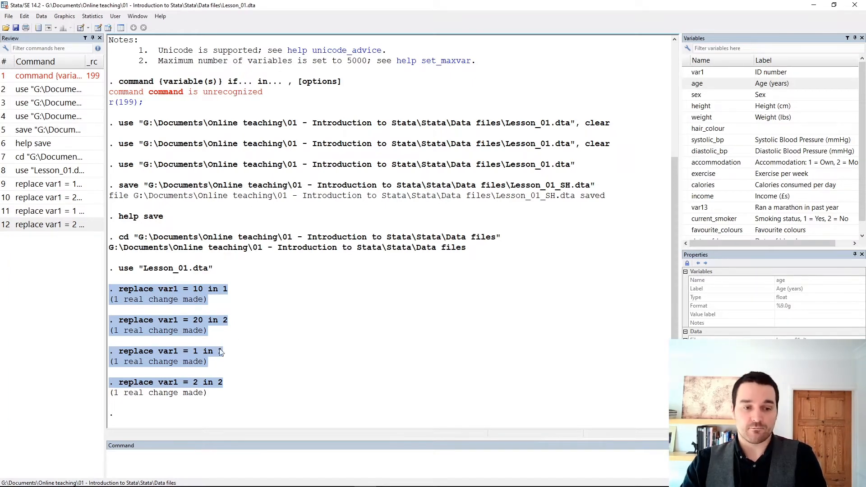
{"action": "left_click", "coordinate": [221, 383]}
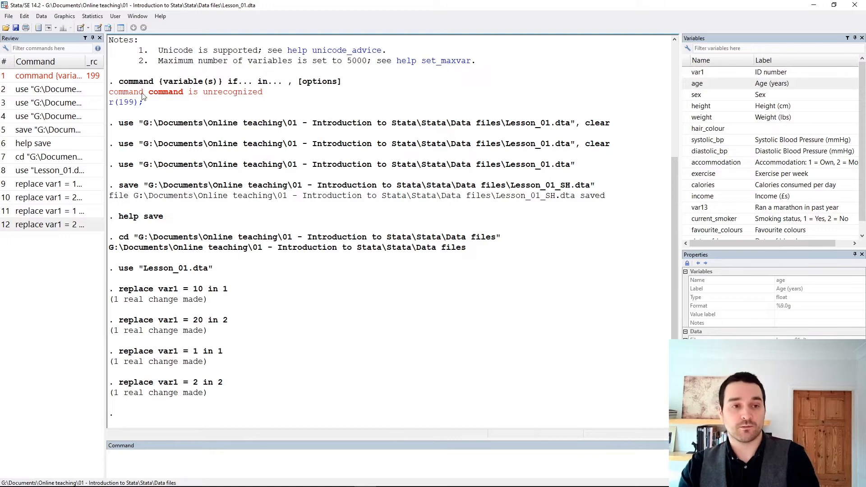
Start a delimited text data import and choose Lesson_01.csv from the Data files folder as the file to import.
{"action": "left_click", "coordinate": [9, 16]}
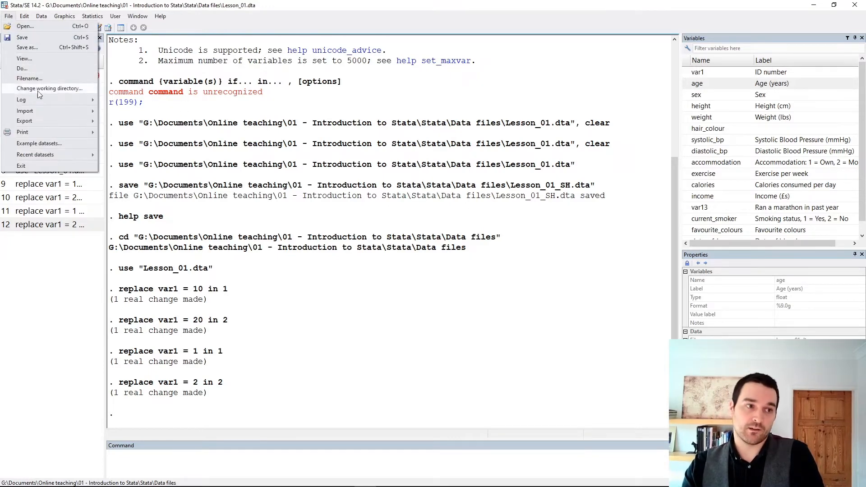
{"action": "mouse_move", "coordinate": [39, 111]}
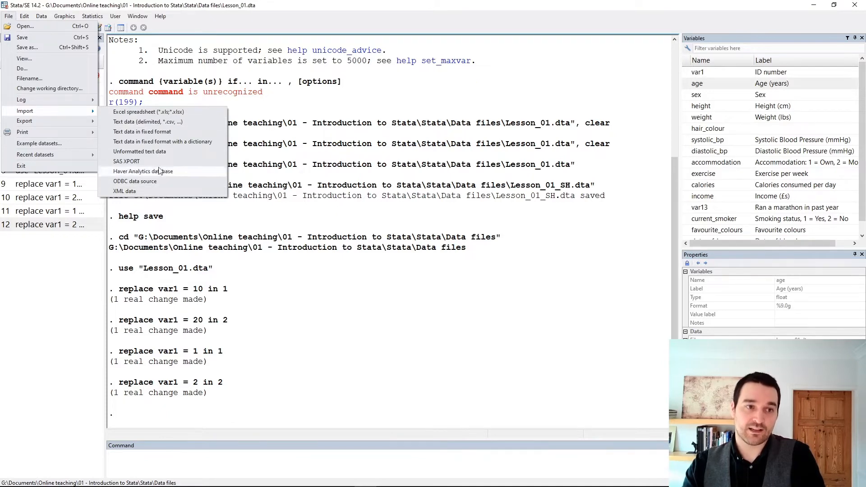
{"action": "left_click", "coordinate": [184, 123]}
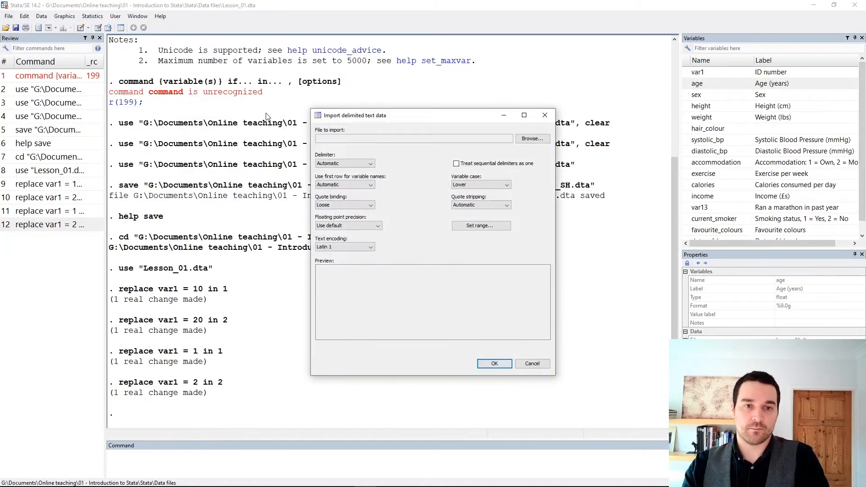
{"action": "left_click", "coordinate": [520, 141]}
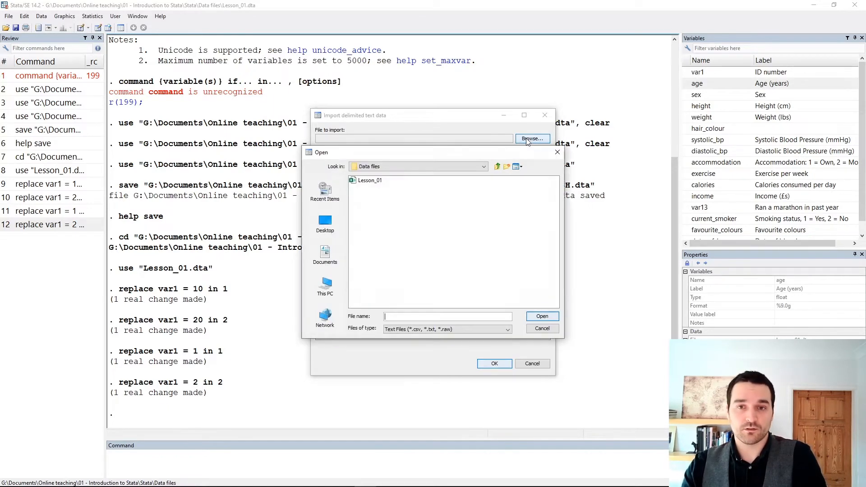
{"action": "left_click", "coordinate": [377, 182]}
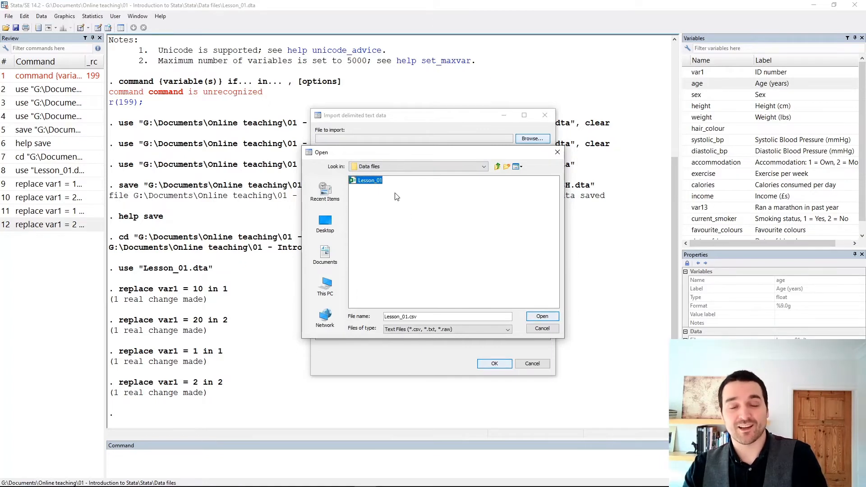
{"action": "left_click", "coordinate": [537, 319]}
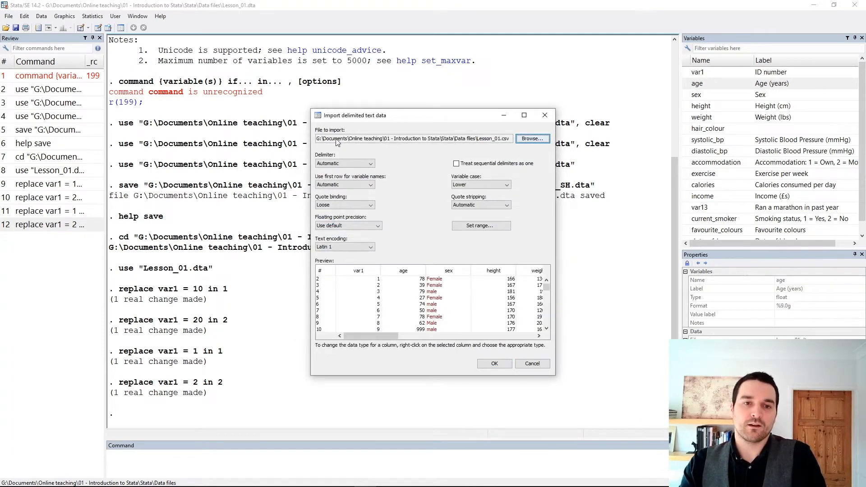
{"action": "left_click", "coordinate": [532, 139]}
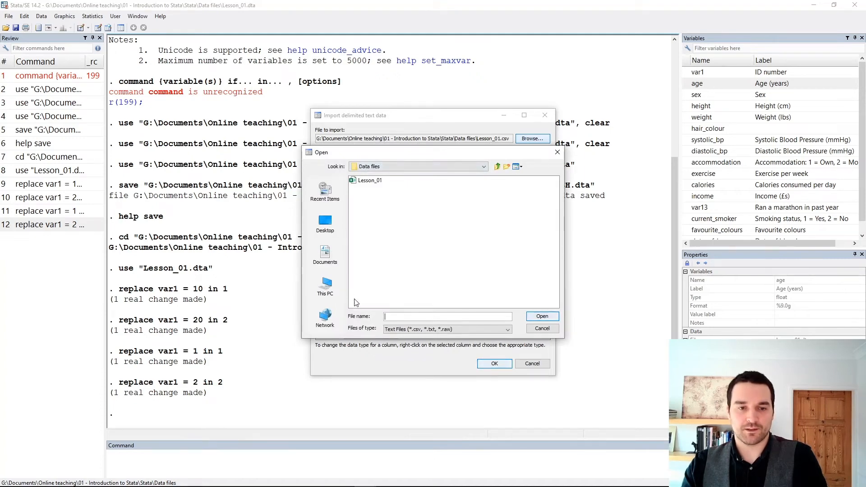
{"action": "left_click", "coordinate": [545, 329]}
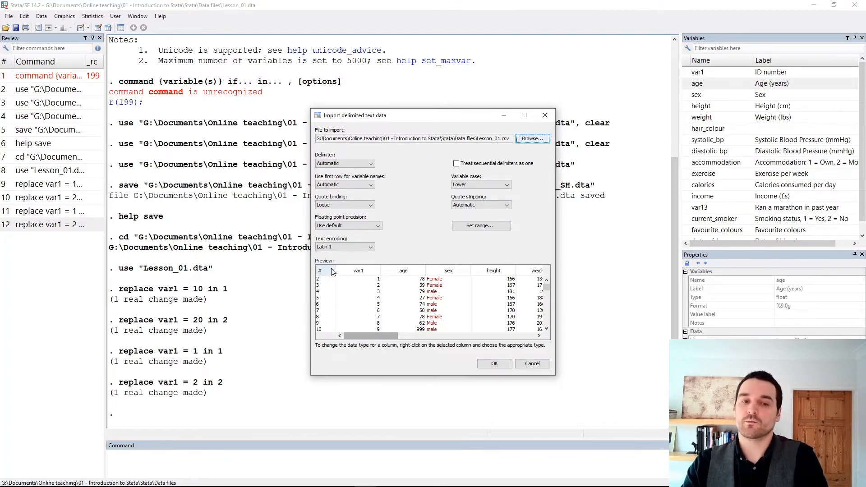
Review the columns in the import preview, then import Lesson_01.csv with the default settings, replacing the data in memory.
{"action": "mouse_move", "coordinate": [351, 333]}
{"action": "left_mouse_down"}
{"action": "mouse_move", "coordinate": [497, 329]}
{"action": "mouse_move", "coordinate": [340, 335]}
{"action": "left_mouse_up"}
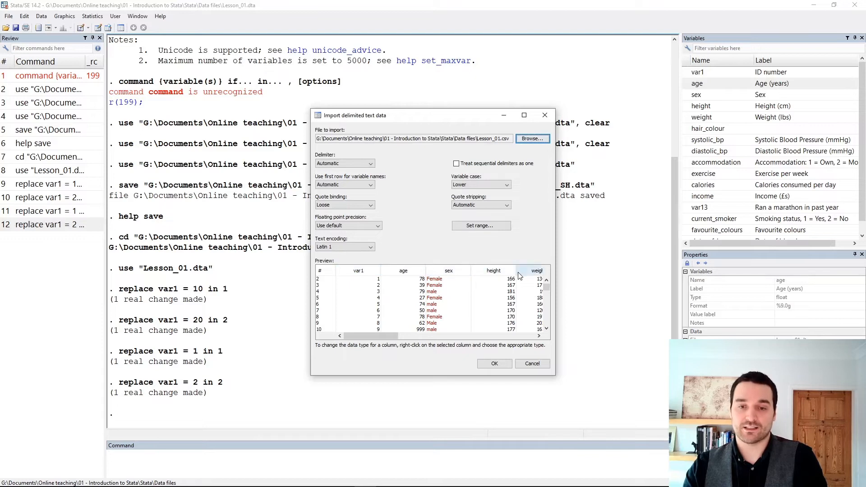
{"action": "left_click_drag", "start_coordinate": [378, 336], "coordinate": [419, 336]}
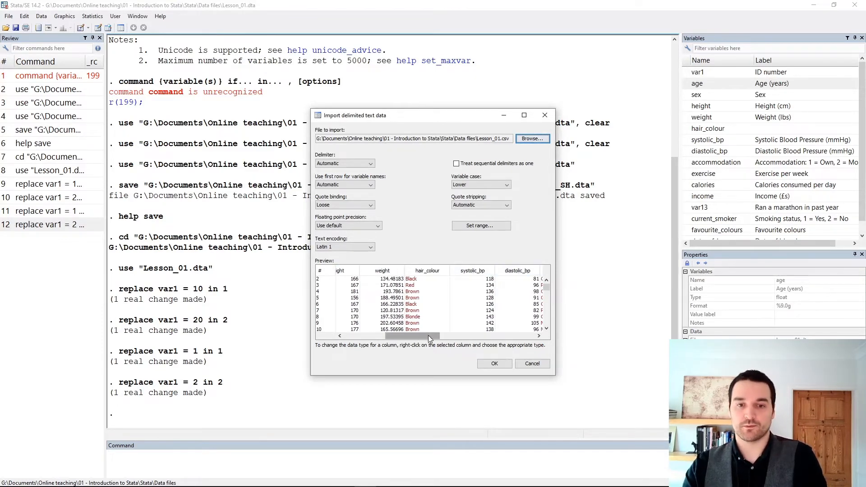
{"action": "left_click_drag", "start_coordinate": [426, 336], "coordinate": [363, 330]}
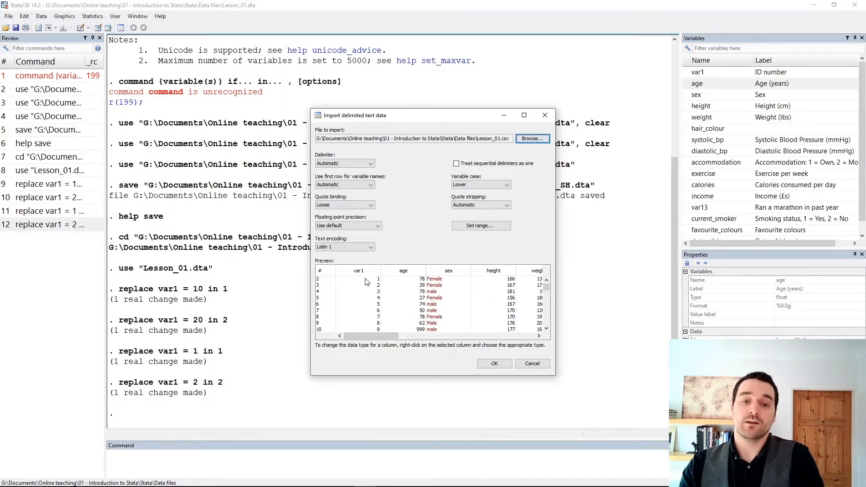
{"action": "left_click_drag", "start_coordinate": [380, 336], "coordinate": [467, 337]}
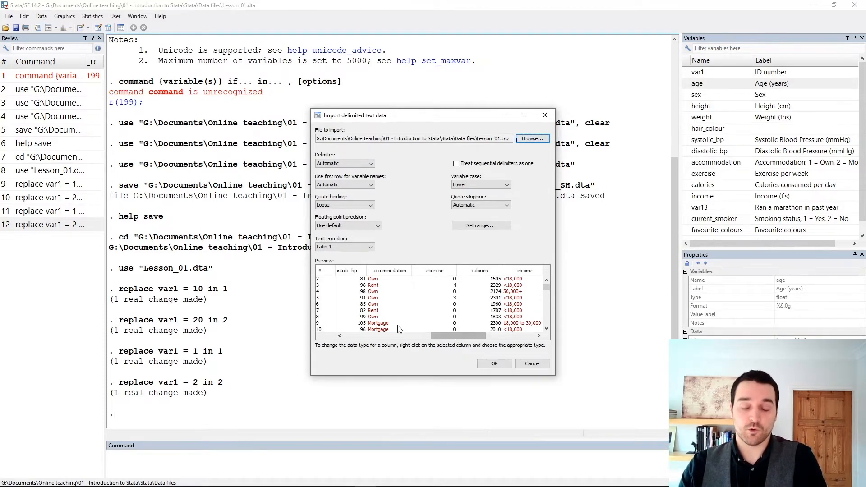
{"action": "left_click_drag", "start_coordinate": [456, 334], "coordinate": [369, 352]}
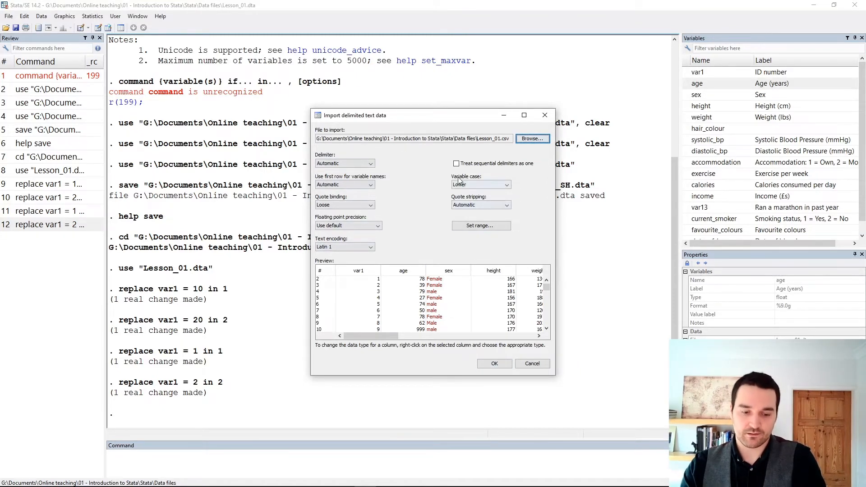
{"action": "left_click", "coordinate": [494, 366]}
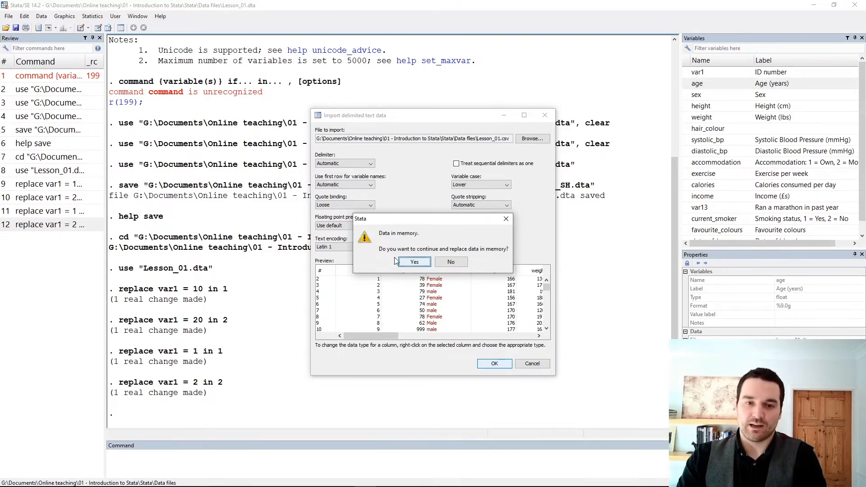
{"action": "left_click", "coordinate": [408, 263]}
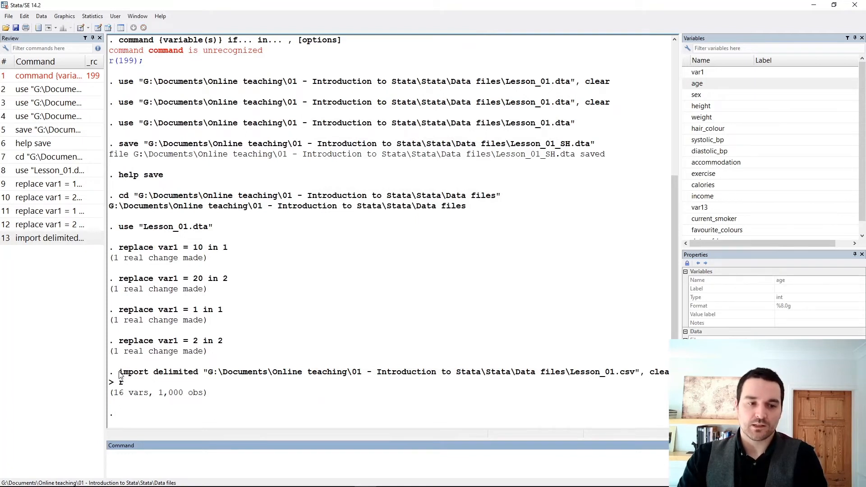
Examine the import delimited command in the results output, highlighting the command words and the quoted Lesson_01.csv file path.
{"action": "left_click_drag", "start_coordinate": [120, 372], "coordinate": [124, 382]}
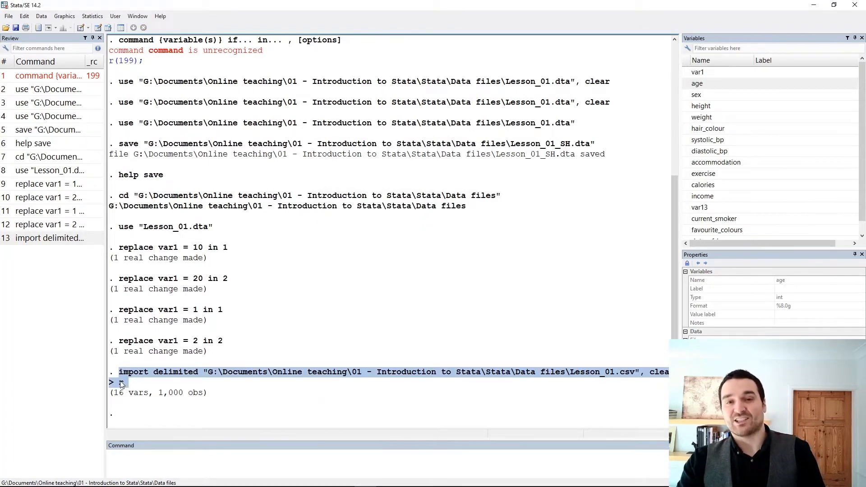
{"action": "left_click", "coordinate": [121, 381]}
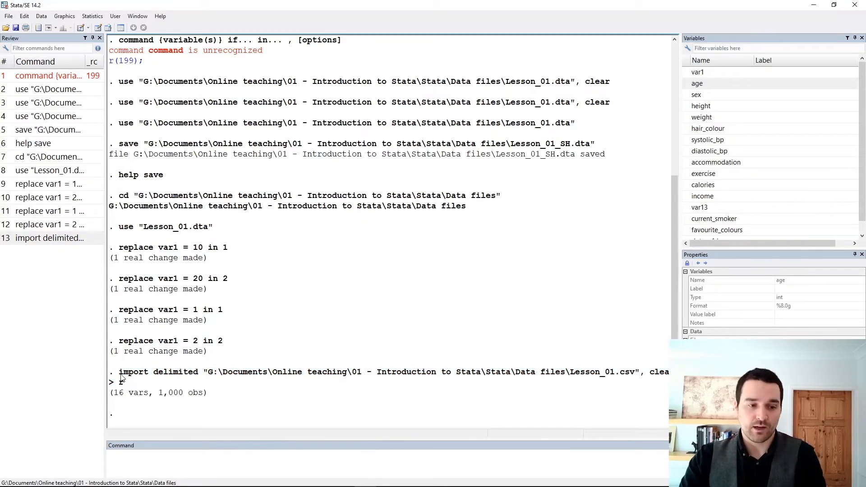
{"action": "left_click_drag", "start_coordinate": [121, 375], "coordinate": [199, 375]}
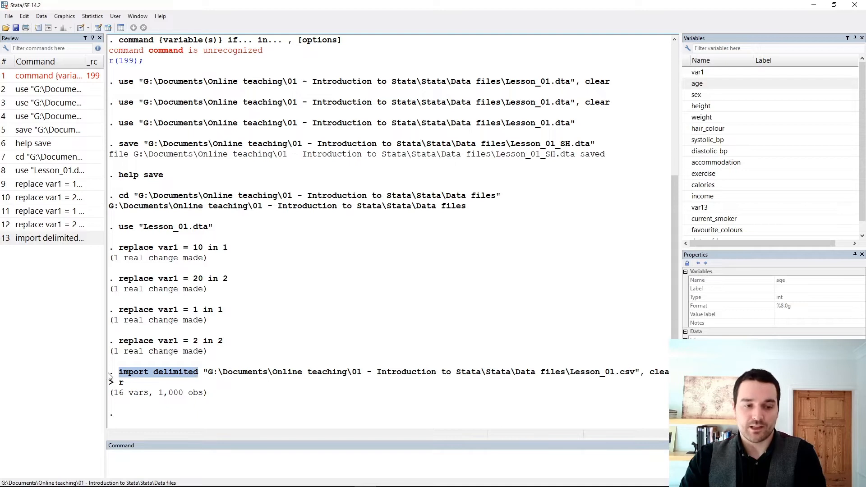
{"action": "left_click", "coordinate": [124, 375]}
{"action": "left_click_drag", "start_coordinate": [158, 378], "coordinate": [199, 378]}
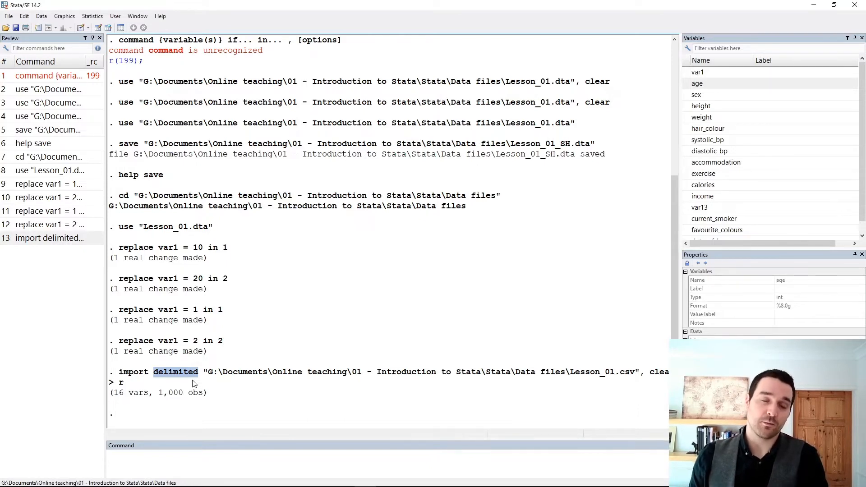
{"action": "left_click", "coordinate": [165, 378]}
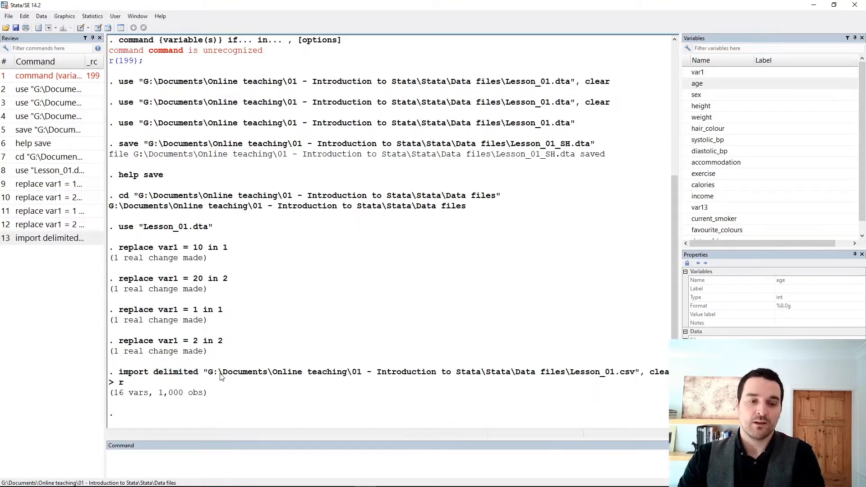
{"action": "left_click_drag", "start_coordinate": [204, 376], "coordinate": [660, 373]}
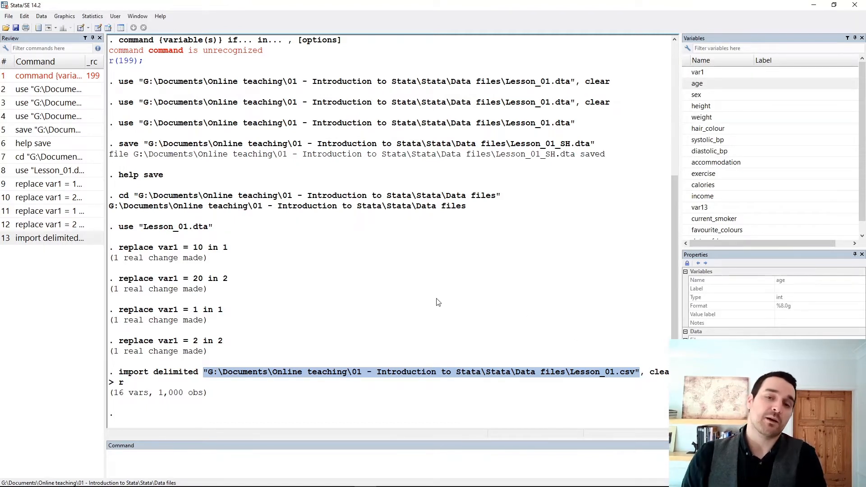
{"action": "left_click", "coordinate": [328, 295]}
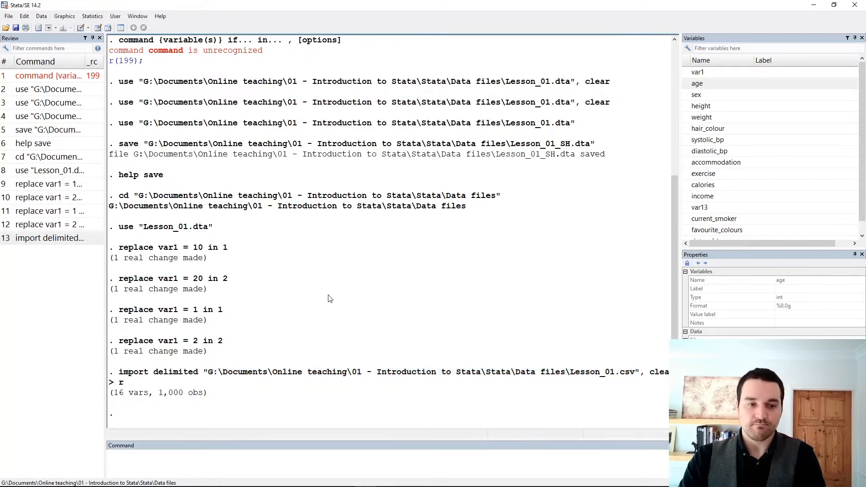
Browse the imported data's accommodation column, close the data browser, and highlight the import delimited command in the results output.
{"action": "left_click", "coordinate": [107, 28]}
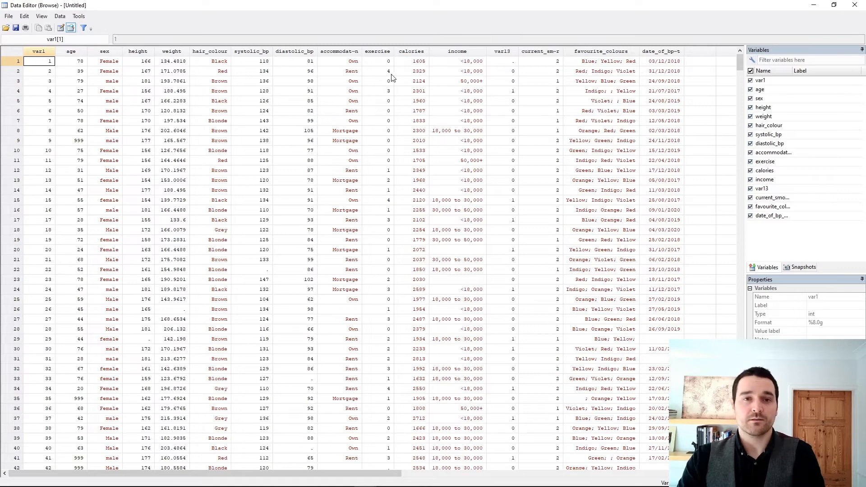
{"action": "left_click", "coordinate": [346, 54]}
{"action": "left_click", "coordinate": [335, 169]}
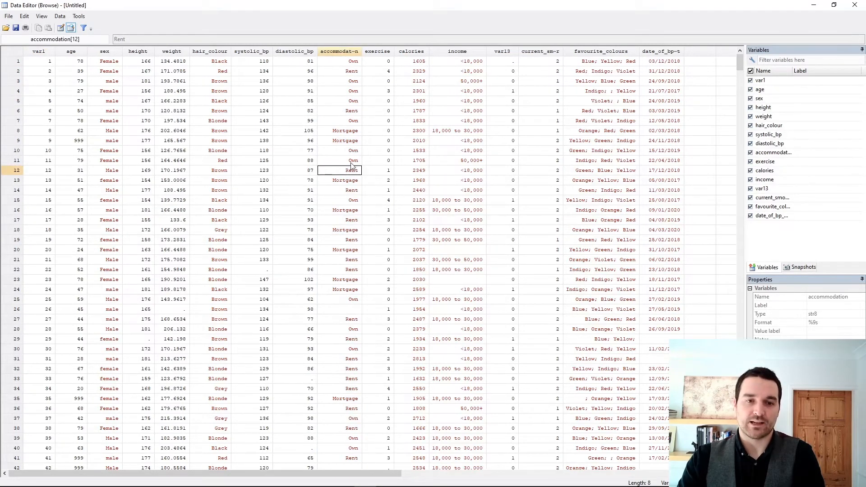
{"action": "left_click", "coordinate": [342, 64]}
{"action": "left_click", "coordinate": [854, 5]}
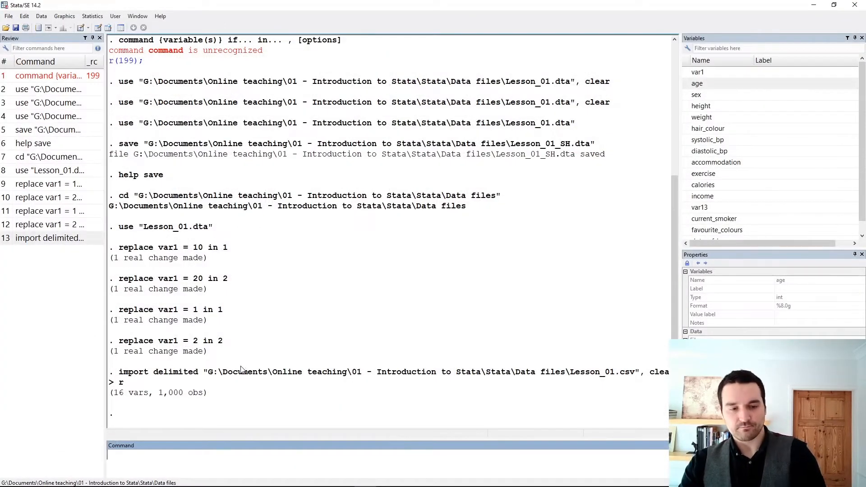
{"action": "left_click_drag", "start_coordinate": [118, 372], "coordinate": [625, 388]}
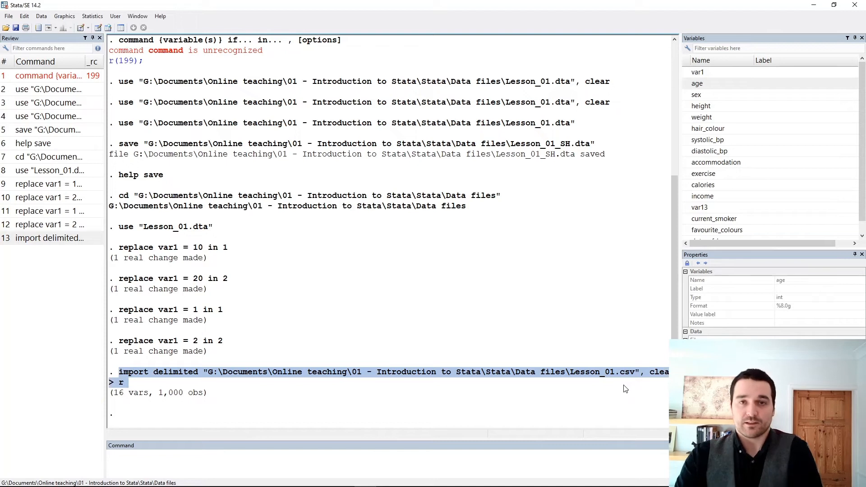
{"action": "left_click", "coordinate": [607, 384]}
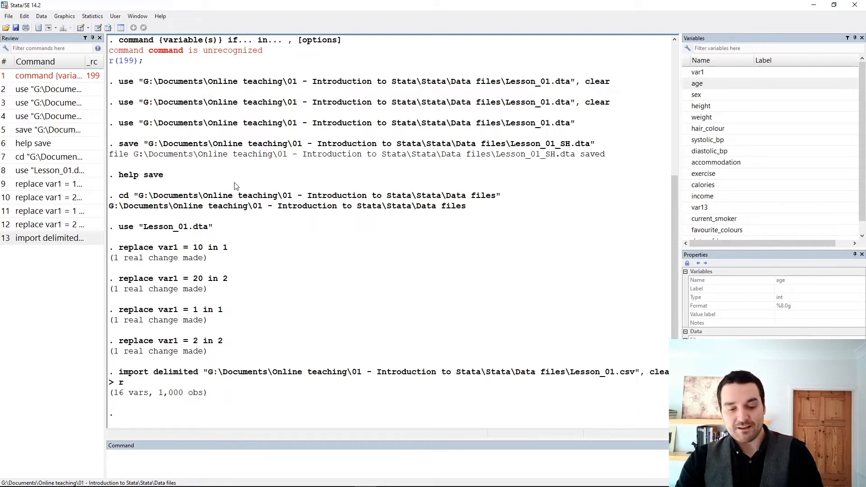
Start an Excel spreadsheet import and choose the Lesson_01 workbook from the Data files folder as the file to import.
{"action": "left_click", "coordinate": [9, 16]}
{"action": "mouse_move", "coordinate": [90, 112]}
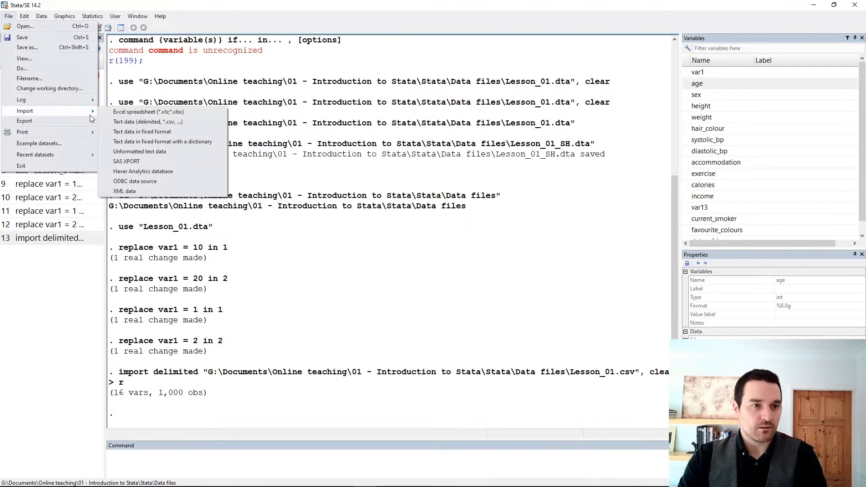
{"action": "left_click", "coordinate": [142, 112]}
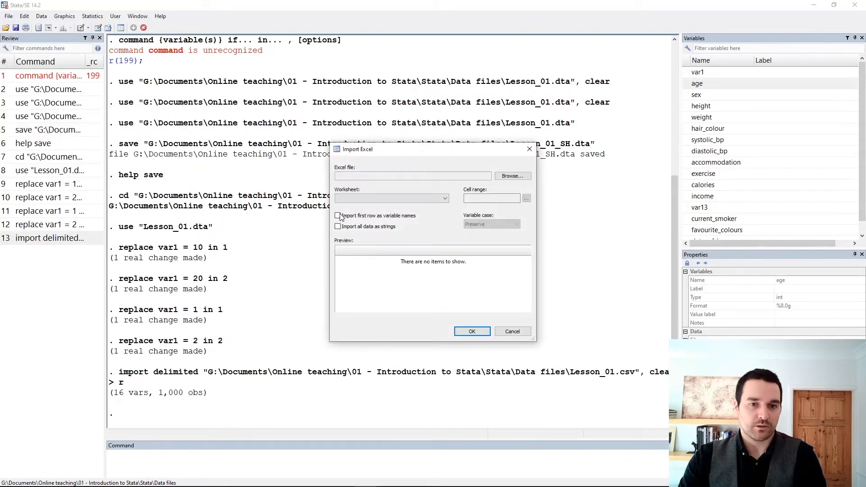
{"action": "left_click", "coordinate": [513, 175]}
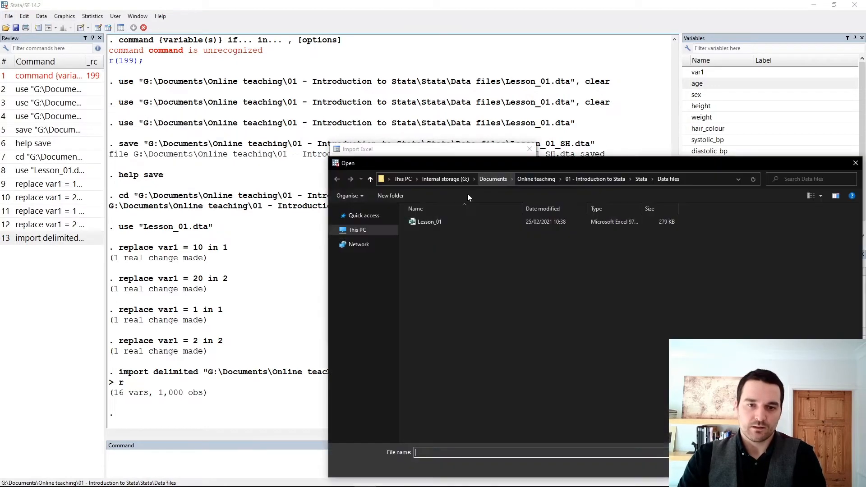
{"action": "left_click", "coordinate": [432, 221]}
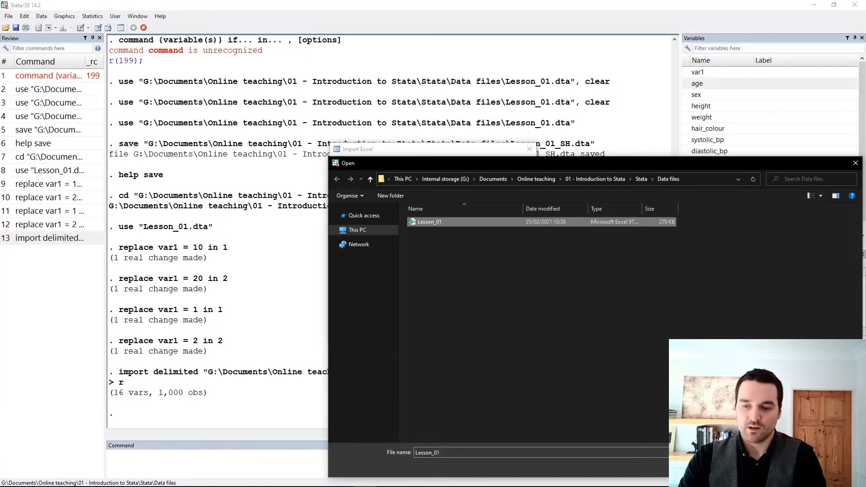
{"action": "left_click", "coordinate": [791, 468]}
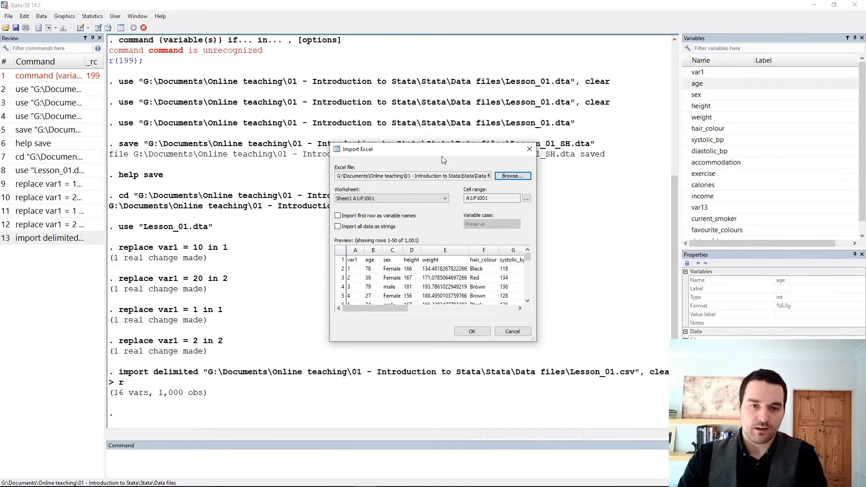
Review the available worksheets, the cell range and the first row of the preview in the Excel import settings.
{"action": "left_click", "coordinate": [391, 202]}
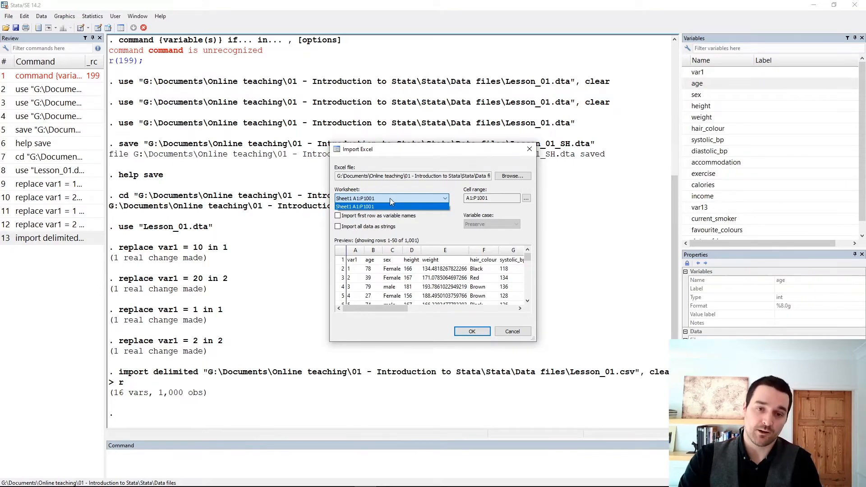
{"action": "left_click", "coordinate": [389, 198]}
{"action": "left_click_drag", "start_coordinate": [494, 198], "coordinate": [466, 198]}
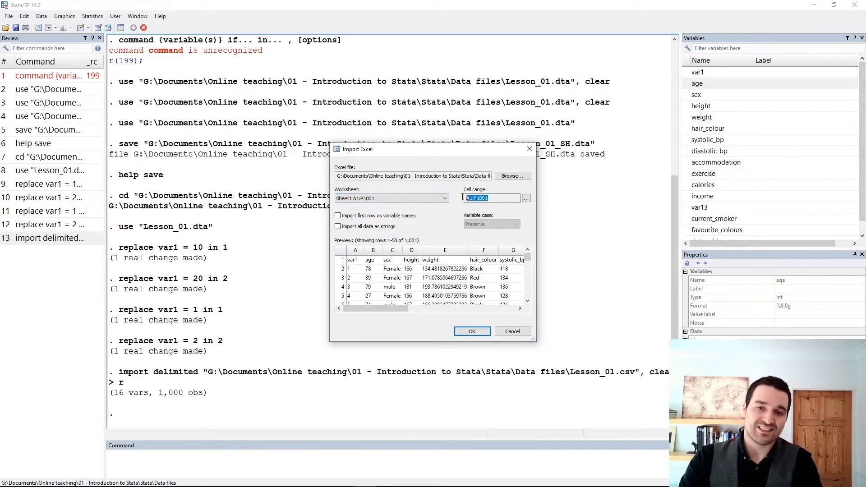
{"action": "left_click", "coordinate": [491, 199]}
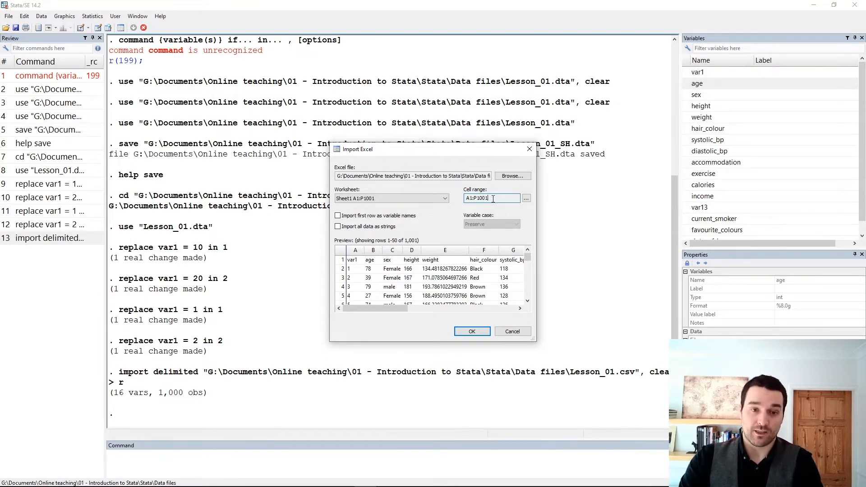
{"action": "left_click", "coordinate": [341, 264]}
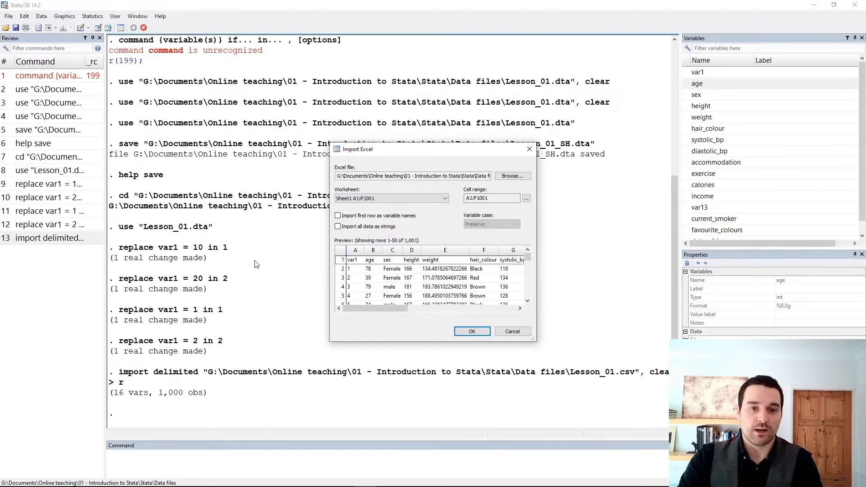
Import Sheet1 with the first row as variable names, comparing the preview with that option off, and replace the data in memory.
{"action": "left_click", "coordinate": [354, 217]}
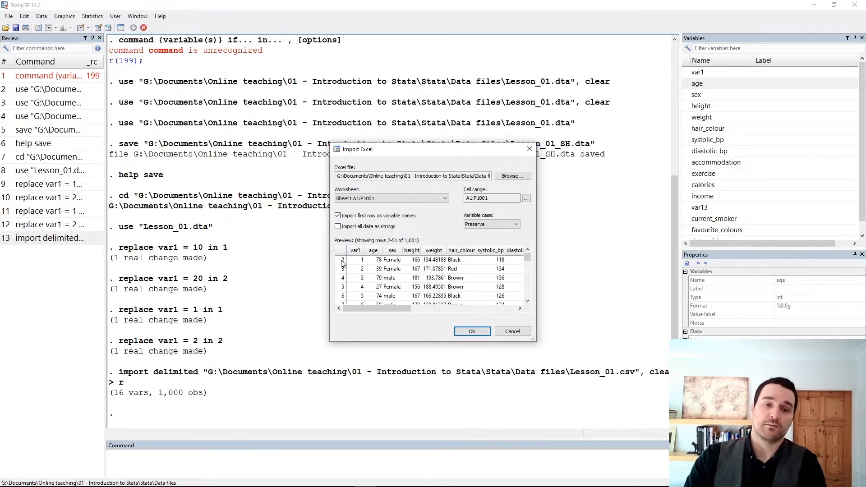
{"action": "left_click", "coordinate": [338, 216]}
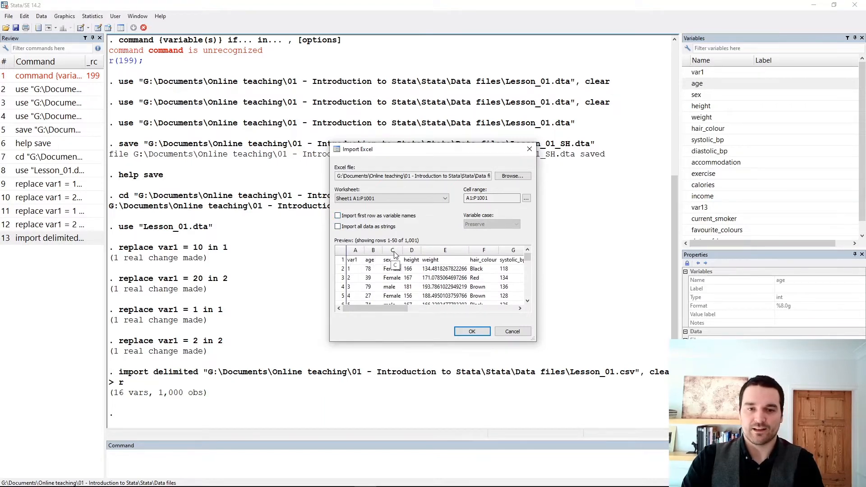
{"action": "left_click", "coordinate": [338, 216]}
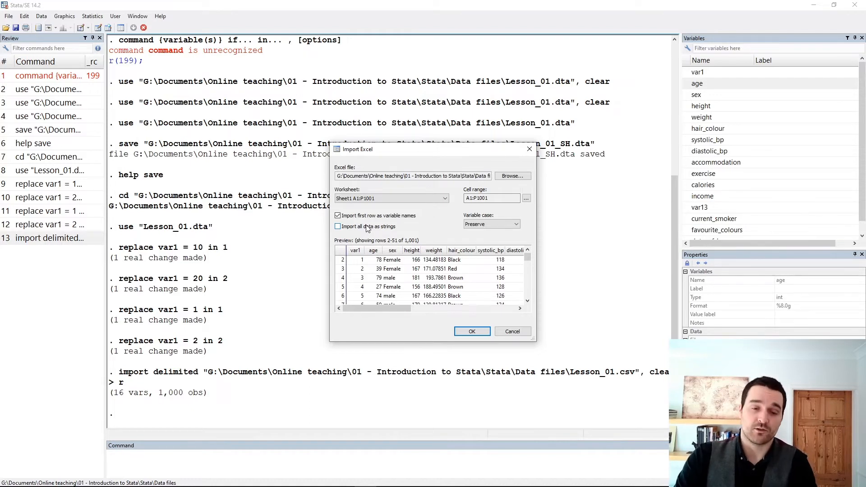
{"action": "left_click", "coordinate": [466, 333]}
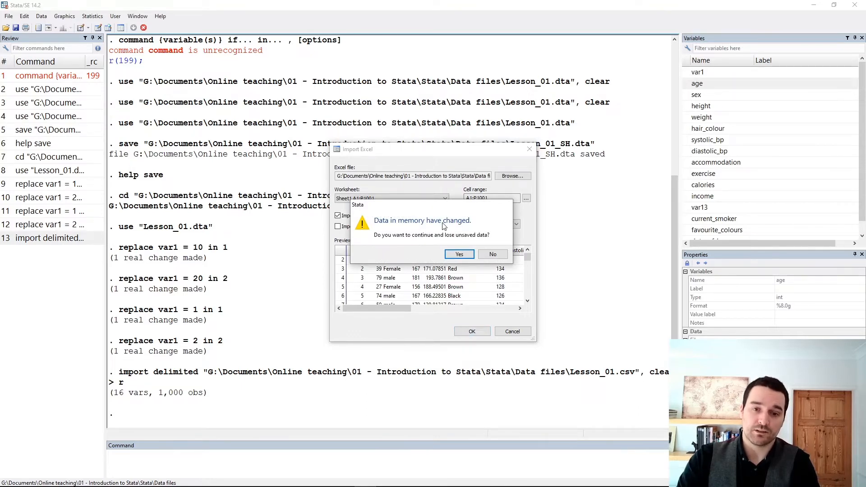
{"action": "left_click", "coordinate": [460, 255]}
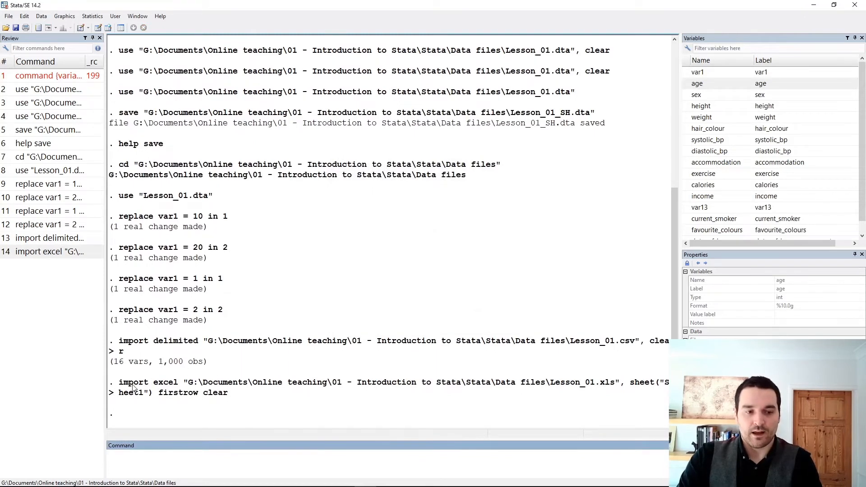
Highlight the whole import excel command in the results output, and single out its excel keyword.
{"action": "left_click_drag", "start_coordinate": [120, 385], "coordinate": [242, 395]}
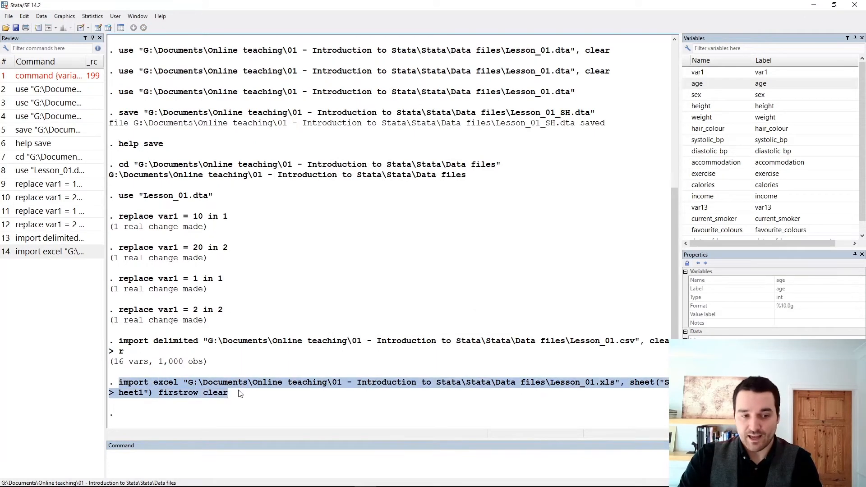
{"action": "left_click", "coordinate": [125, 394]}
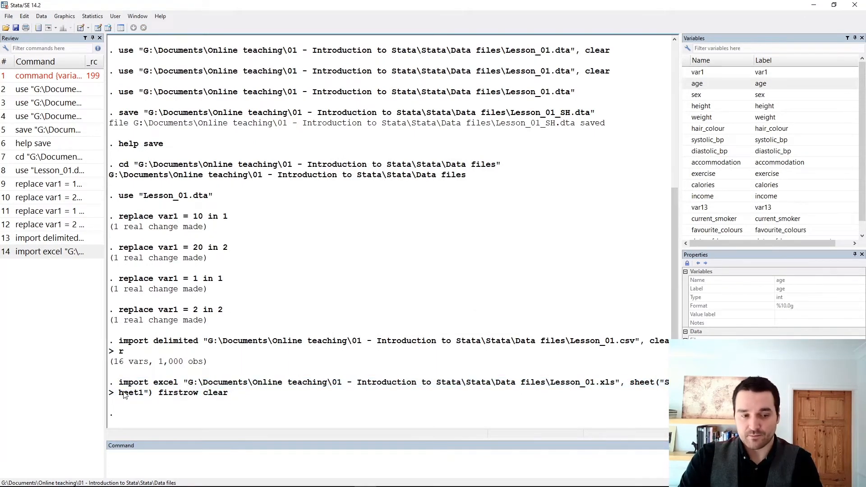
{"action": "double_click", "coordinate": [156, 386]}
{"action": "left_click", "coordinate": [161, 386]}
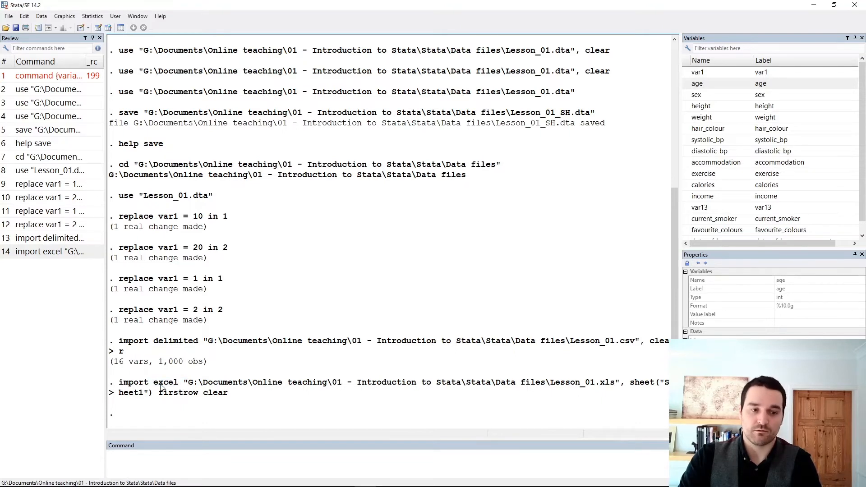
Examine the import excel command's options by highlighting sheet("Sheet1"), firstrow and clear in turn.
{"action": "left_click_drag", "start_coordinate": [185, 389], "coordinate": [151, 396]}
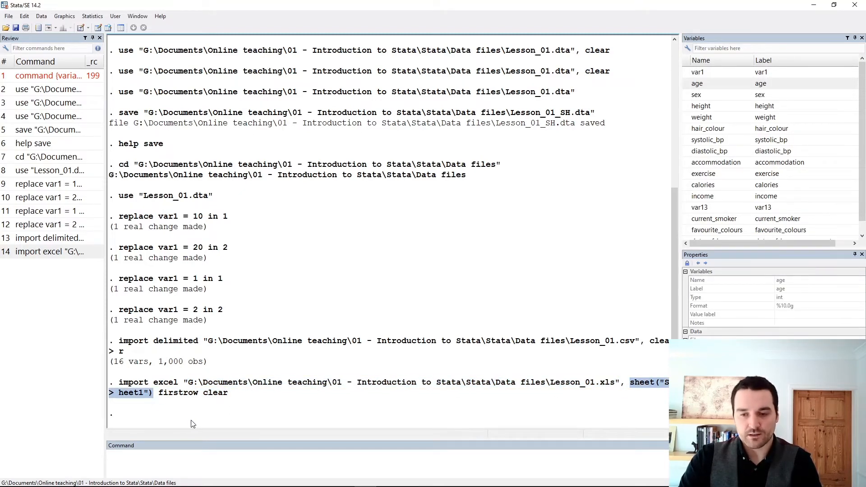
{"action": "left_click", "coordinate": [161, 397]}
{"action": "left_click_drag", "start_coordinate": [157, 397], "coordinate": [629, 383]}
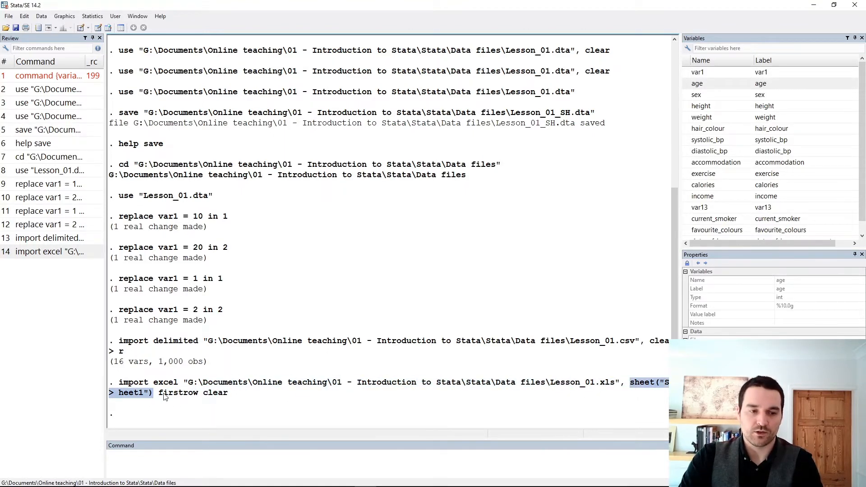
{"action": "left_click_drag", "start_coordinate": [161, 396], "coordinate": [196, 396]}
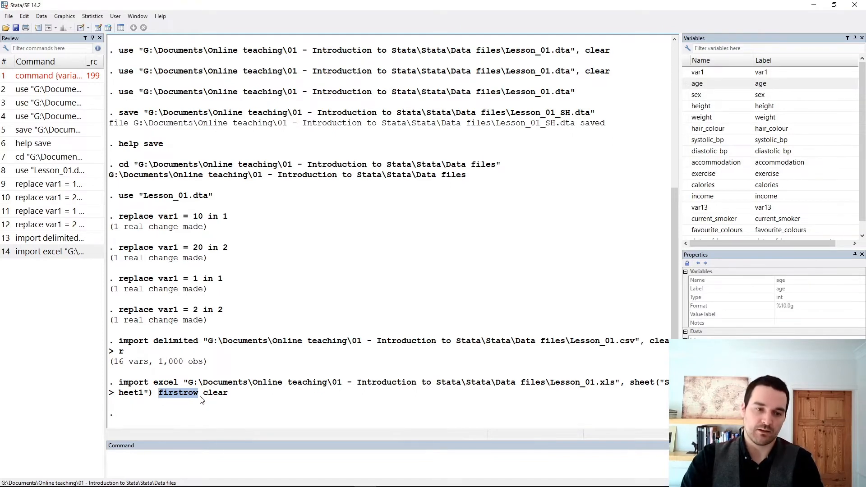
{"action": "left_click_drag", "start_coordinate": [203, 395], "coordinate": [233, 397]}
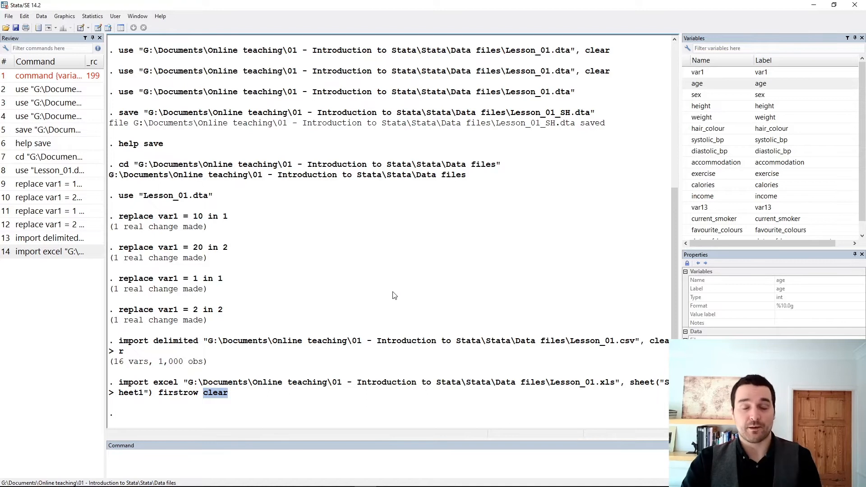
{"action": "left_click", "coordinate": [329, 336]}
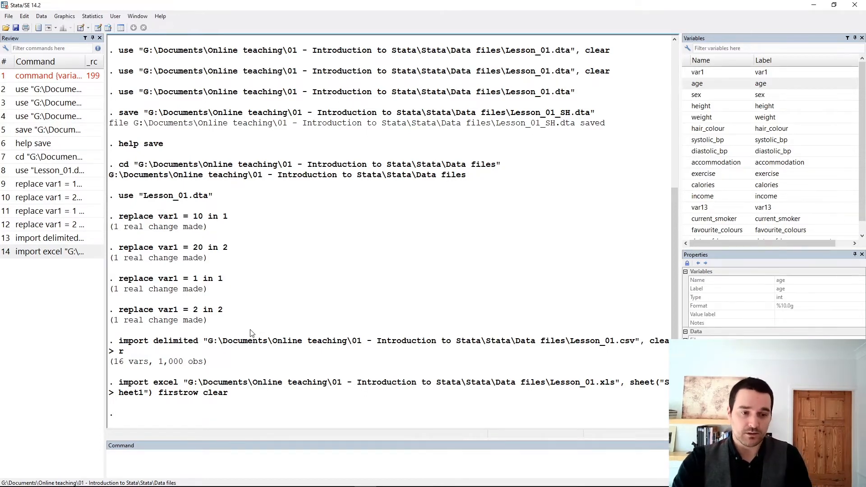
Set up a data export to an Excel 97-2003 workbook named Lesson_01_SH in the Data files folder, saving variable names to the first row.
{"action": "left_click", "coordinate": [8, 17]}
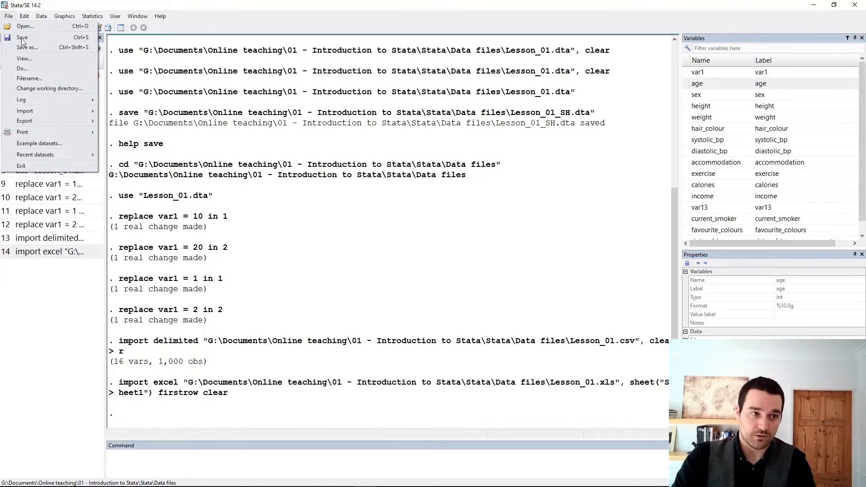
{"action": "mouse_move", "coordinate": [47, 121]}
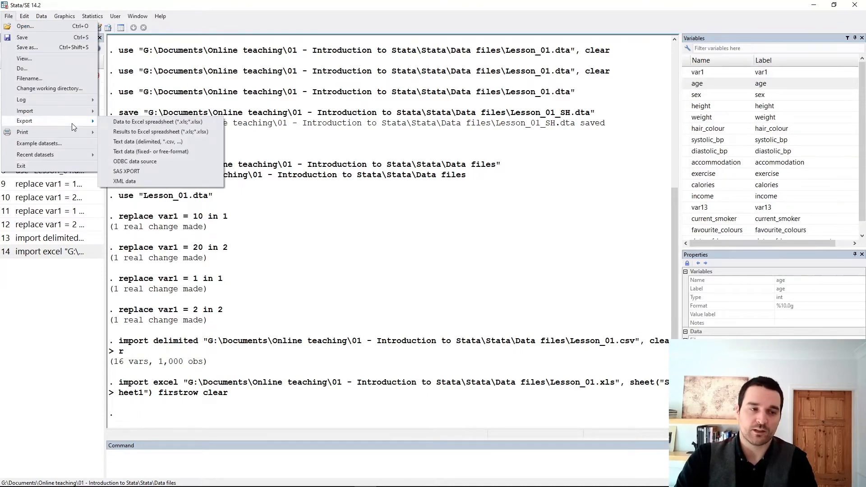
{"action": "left_click", "coordinate": [158, 122]}
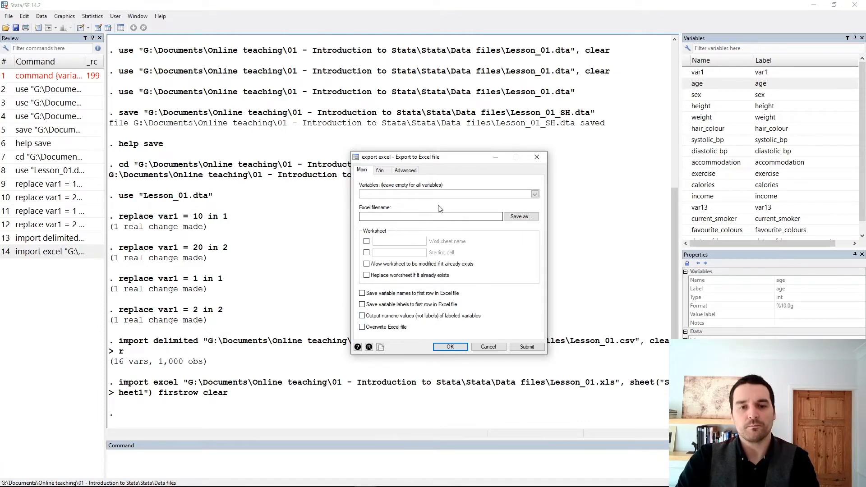
{"action": "left_click", "coordinate": [422, 216]}
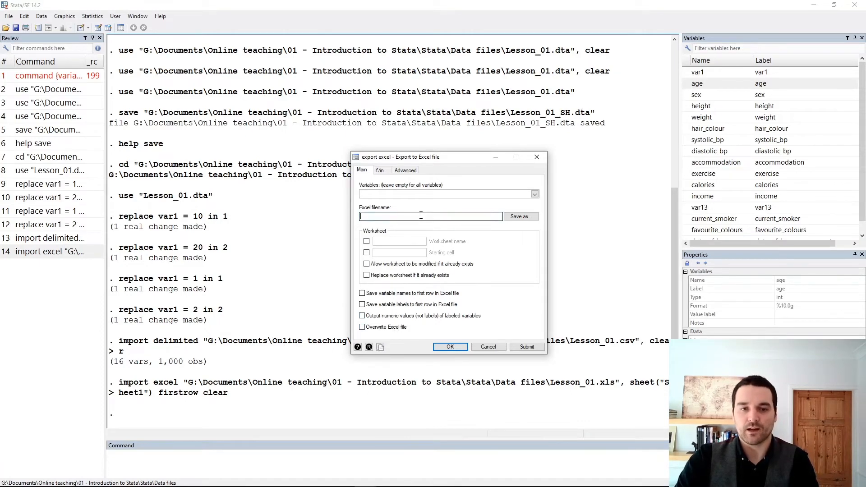
{"action": "left_click", "coordinate": [521, 217]}
{"action": "left_click", "coordinate": [462, 227]}
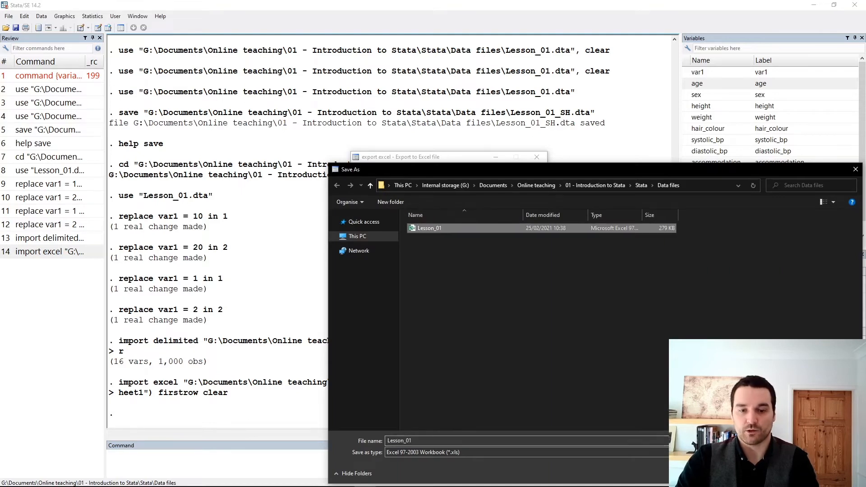
{"action": "left_click", "coordinate": [429, 441]}
{"action": "type", "text": "_SH"}
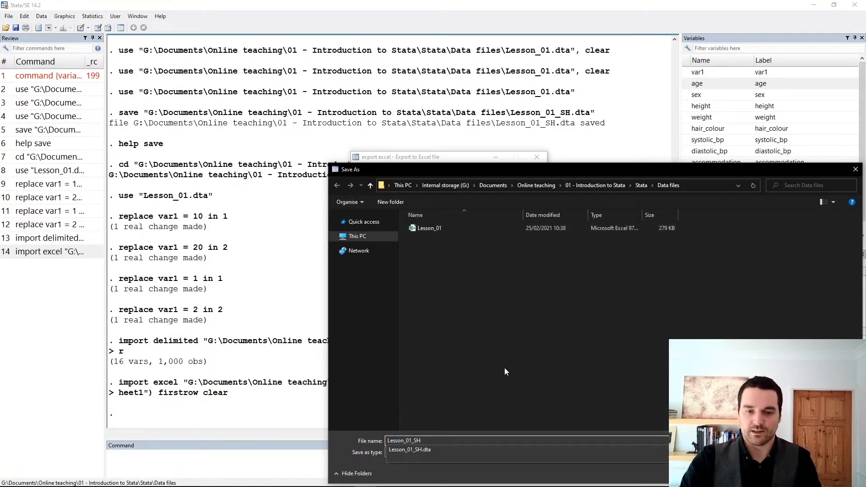
{"action": "left_click", "coordinate": [505, 371]}
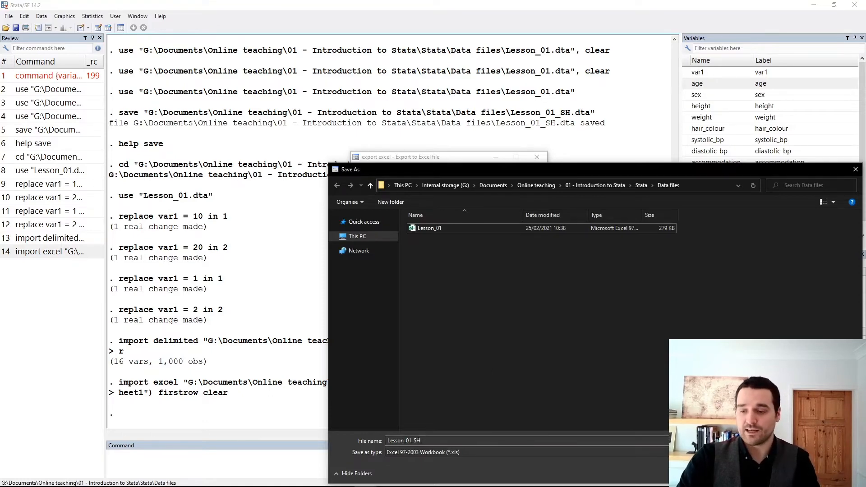
{"action": "key", "text": "Return"}
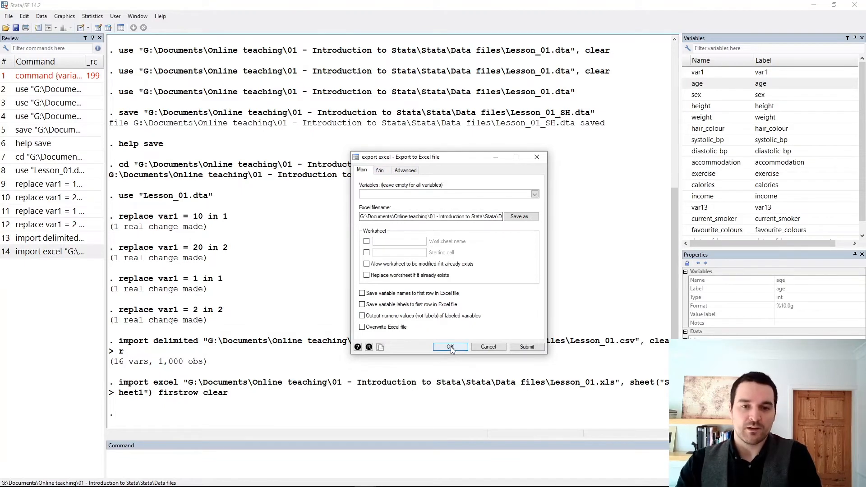
{"action": "left_click", "coordinate": [396, 295]}
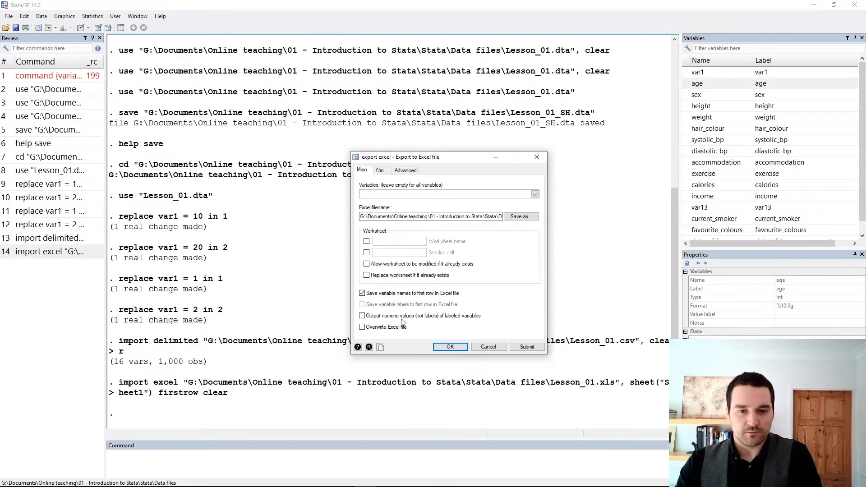
Export all variables to Lesson_01_SH.xls with variable names in the first row, and open the exported workbook in Excel from the Data files folder.
{"action": "left_click", "coordinate": [451, 346]}
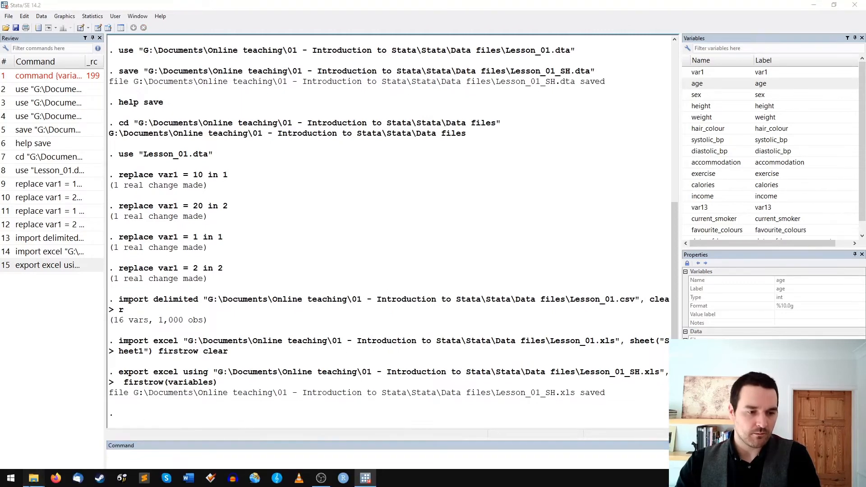
{"action": "mouse_move", "coordinate": [33, 478]}
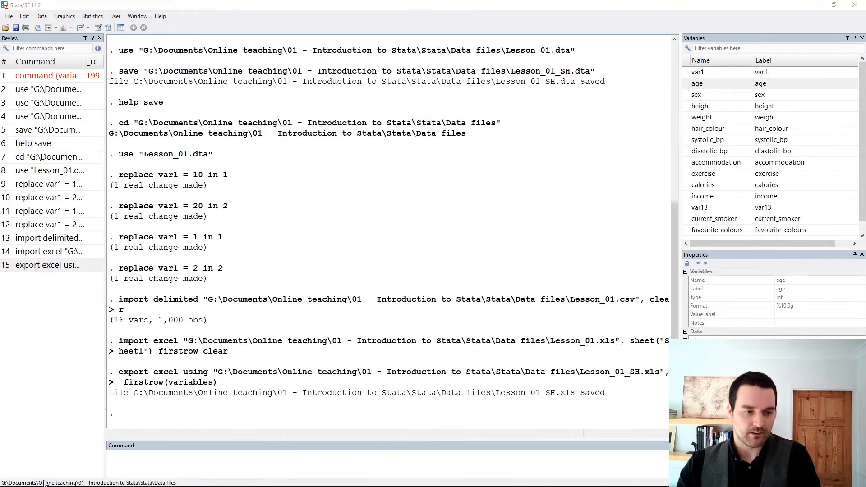
{"action": "left_click", "coordinate": [51, 419]}
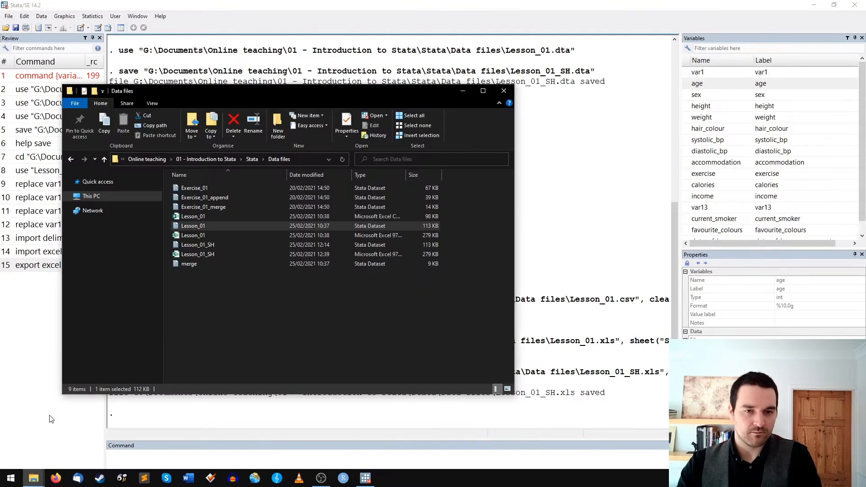
{"action": "left_click", "coordinate": [206, 253]}
{"action": "double_click", "coordinate": [206, 254]}
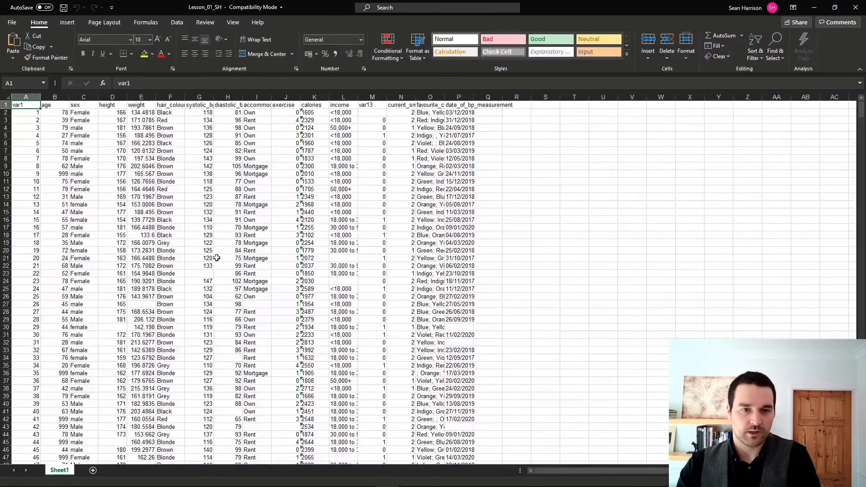
Examine the variable names in row 1 and the data rows of the exported workbook, close it and return to Stata.
{"action": "left_click_drag", "start_coordinate": [27, 105], "coordinate": [460, 254]}
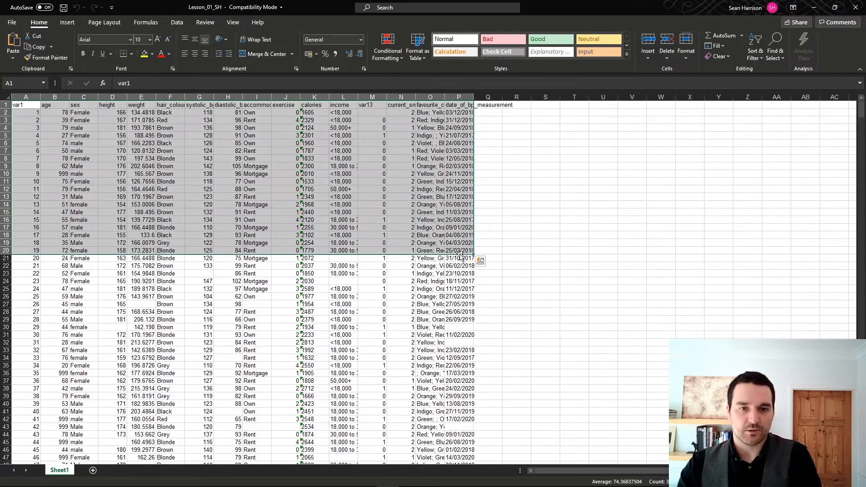
{"action": "left_click", "coordinate": [468, 243]}
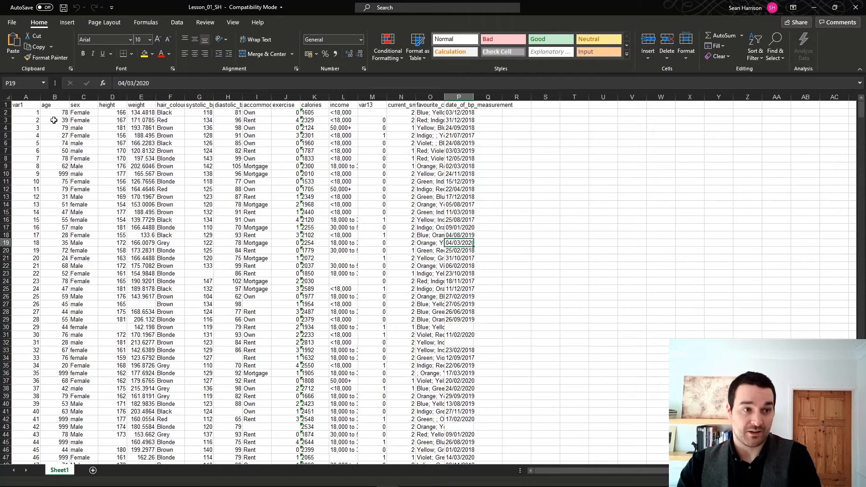
{"action": "left_click", "coordinate": [25, 104]}
{"action": "key", "text": "shift+Right"}
{"action": "key", "text": "shift+Right"}
{"action": "key", "text": "shift+Right"}
{"action": "key", "text": "shift+Right"}
{"action": "key", "text": "shift+Right"}
{"action": "key", "text": "shift+Right"}
{"action": "key", "text": "shift+Right"}
{"action": "key", "text": "shift+Right"}
{"action": "key", "text": "shift+Right"}
{"action": "key", "text": "shift+Right"}
{"action": "key", "text": "shift+Right"}
{"action": "key", "text": "shift+Right"}
{"action": "key", "text": "shift+Right"}
{"action": "key", "text": "shift+Right"}
{"action": "key", "text": "shift+Right"}
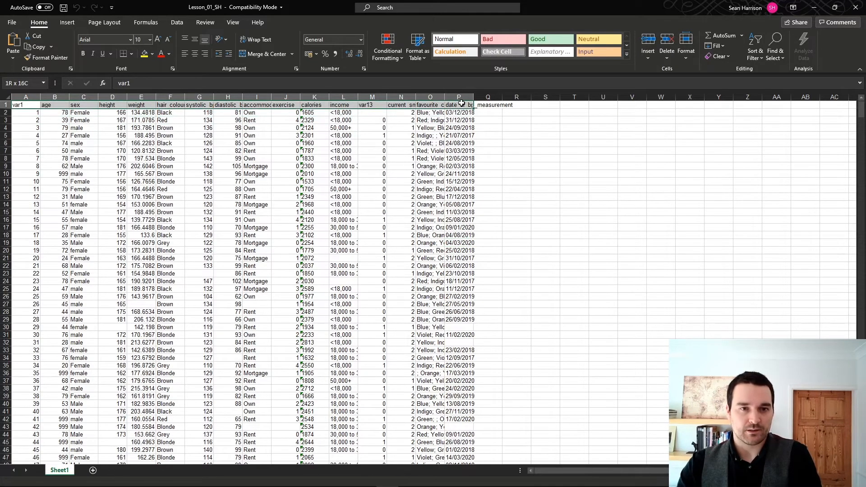
{"action": "left_click_drag", "start_coordinate": [30, 113], "coordinate": [43, 161]}
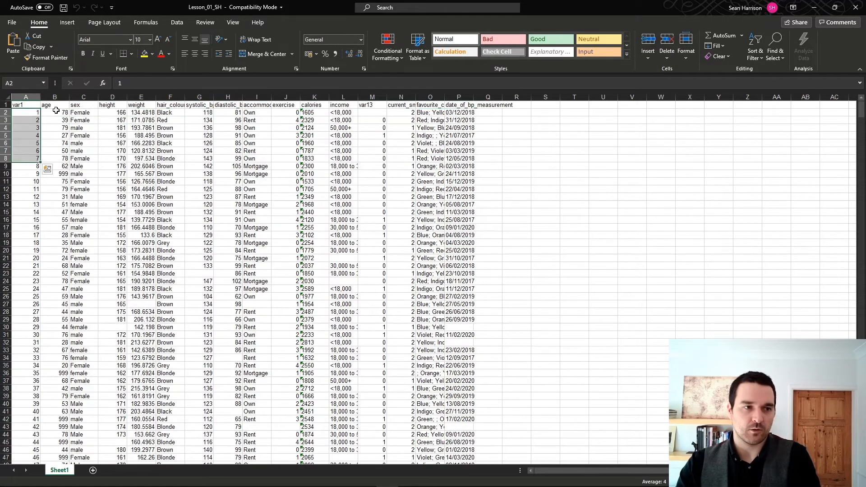
{"action": "left_click", "coordinate": [478, 161]}
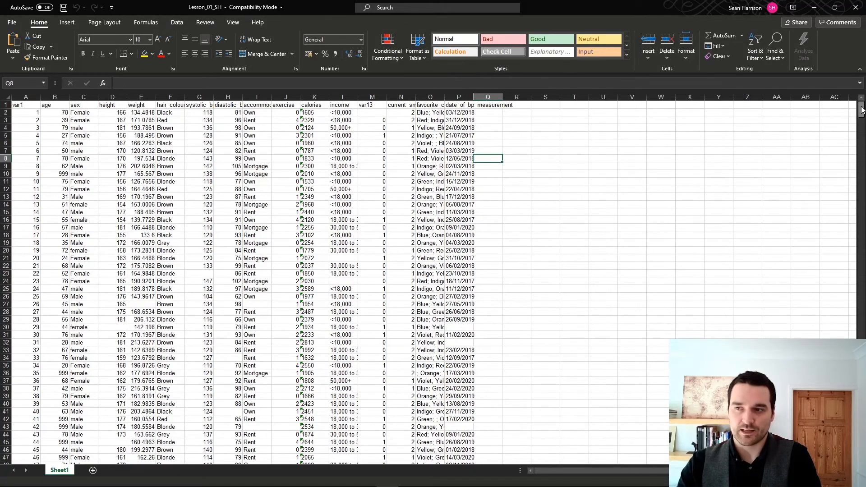
{"action": "mouse_move", "coordinate": [860, 109]}
{"action": "left_mouse_down"}
{"action": "mouse_move", "coordinate": [861, 456]}
{"action": "mouse_move", "coordinate": [860, 109]}
{"action": "left_mouse_up"}
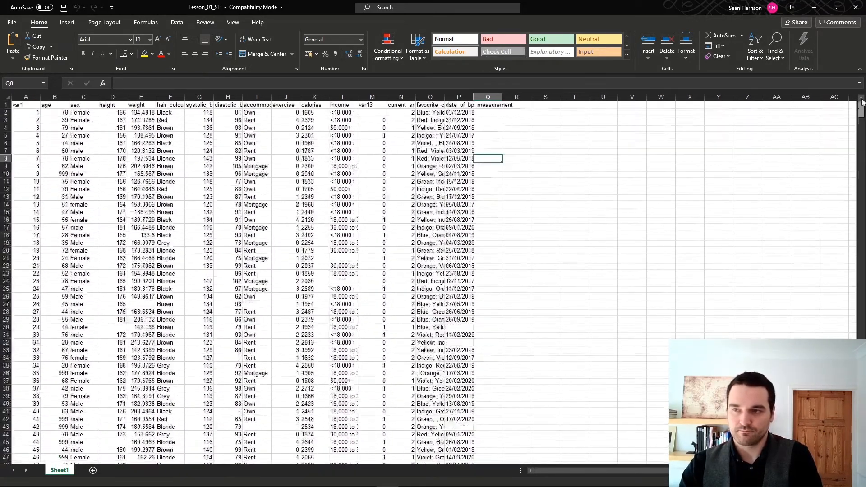
{"action": "left_click", "coordinate": [855, 7]}
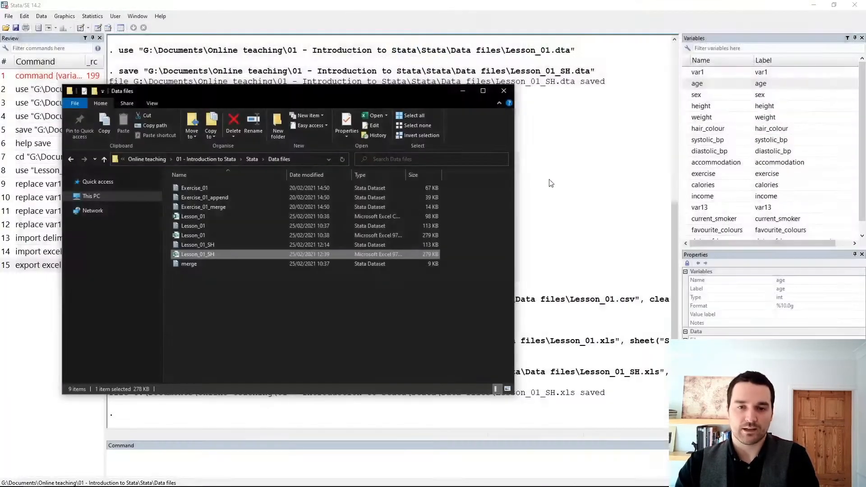
{"action": "left_click", "coordinate": [568, 266]}
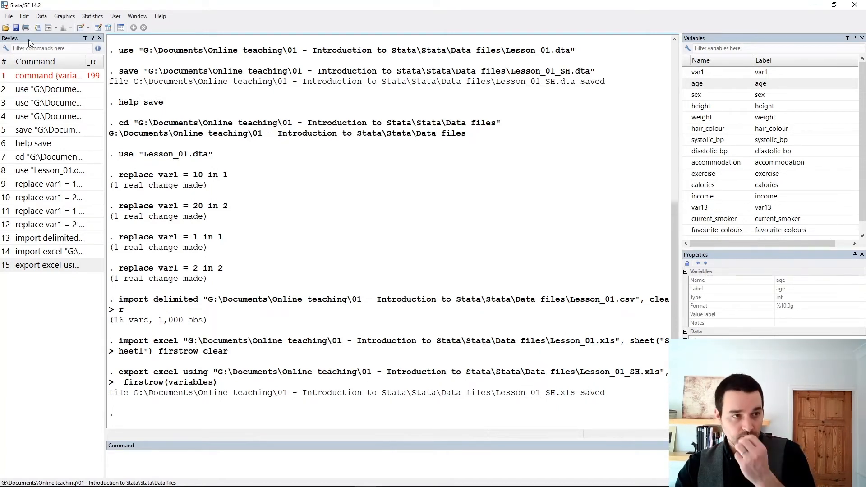
Start a delimited text export of the data and open the save dialog for its CSV output file in the Data files folder.
{"action": "left_click", "coordinate": [8, 16]}
{"action": "mouse_move", "coordinate": [56, 122]}
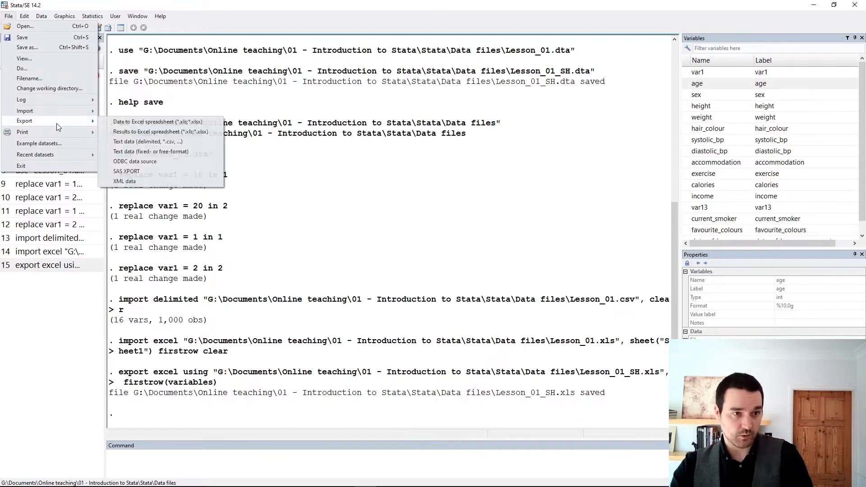
{"action": "left_click", "coordinate": [145, 142]}
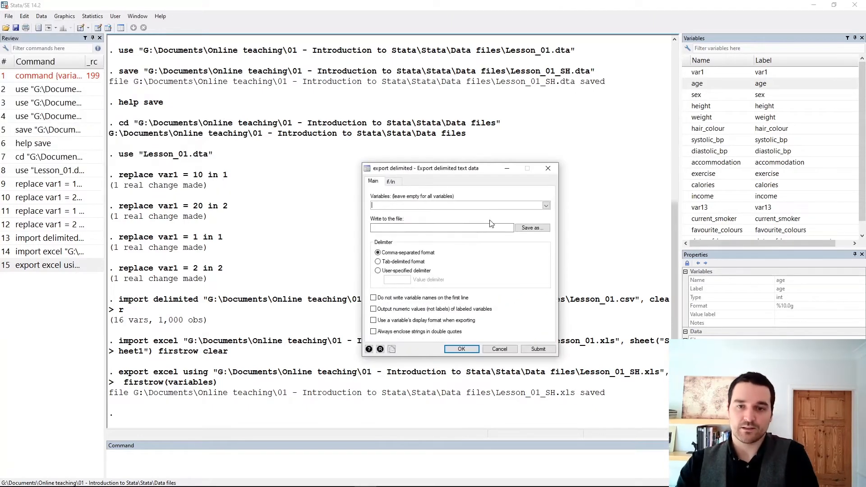
{"action": "left_click", "coordinate": [533, 228]}
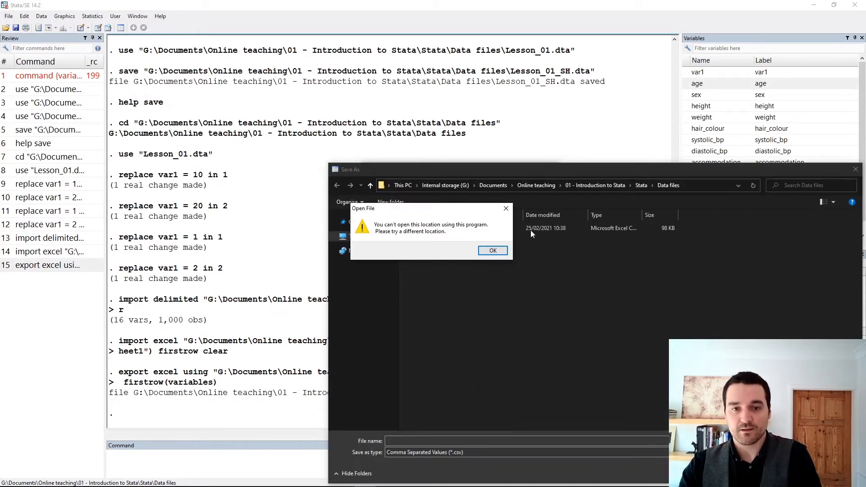
{"action": "left_click", "coordinate": [494, 252]}
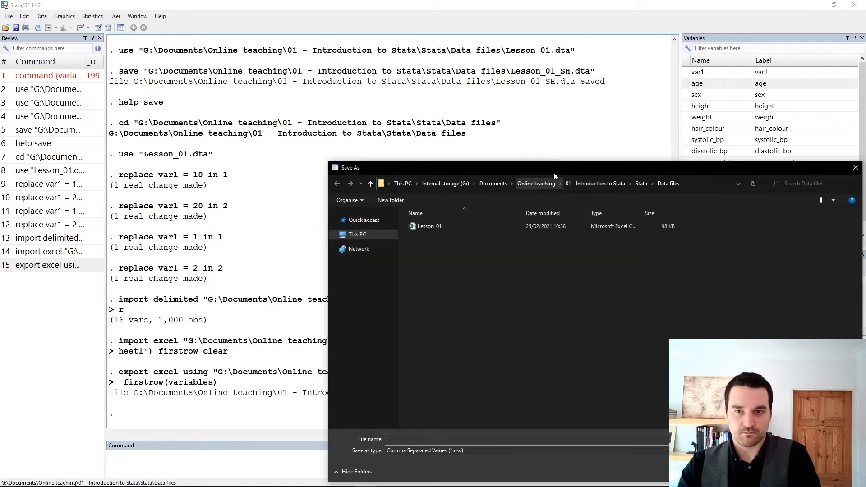
{"action": "left_click_drag", "start_coordinate": [553, 172], "coordinate": [466, 122]}
Name the output file Lesson_01_SH as comma separated values and export all variables in comma-separated format.
{"action": "left_click", "coordinate": [347, 174]}
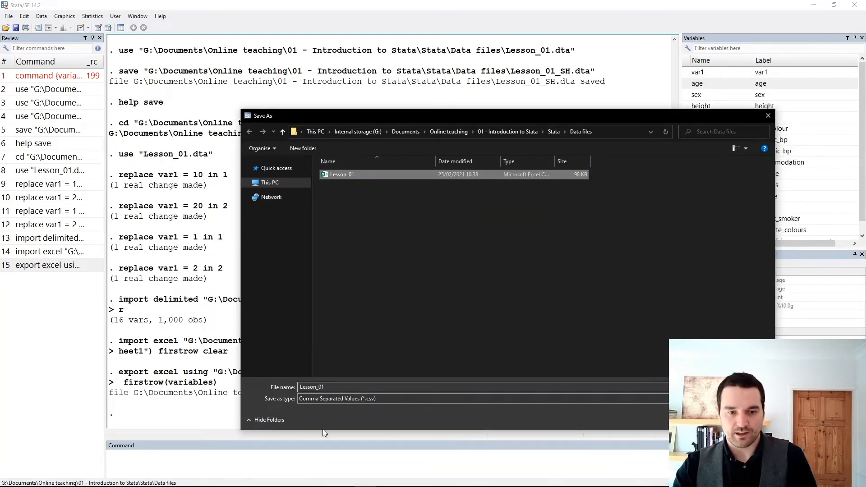
{"action": "double_click", "coordinate": [333, 387]}
{"action": "left_click", "coordinate": [332, 386]}
{"action": "type", "text": "_"}
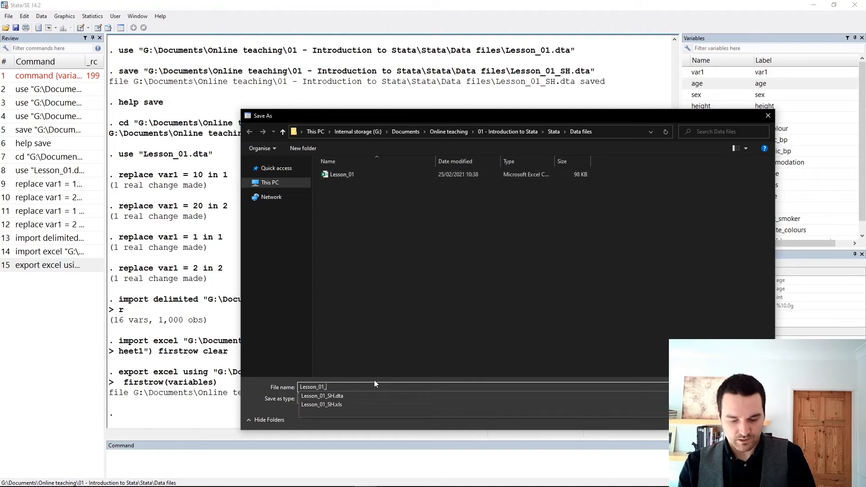
{"action": "type", "text": "SH.csv"}
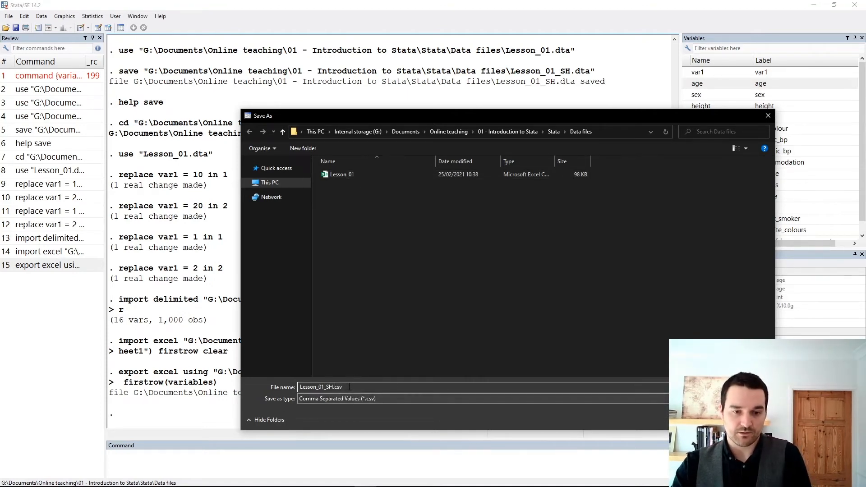
{"action": "key", "text": "BackSpace"}
{"action": "key", "text": "BackSpace"}
{"action": "key", "text": "BackSpace"}
{"action": "key", "text": "BackSpace"}
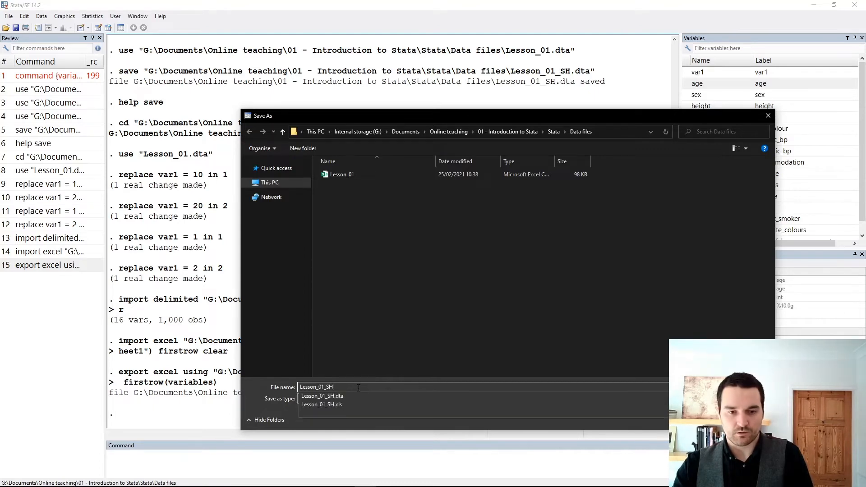
{"action": "left_click", "coordinate": [597, 350]}
{"action": "left_click", "coordinate": [706, 420]}
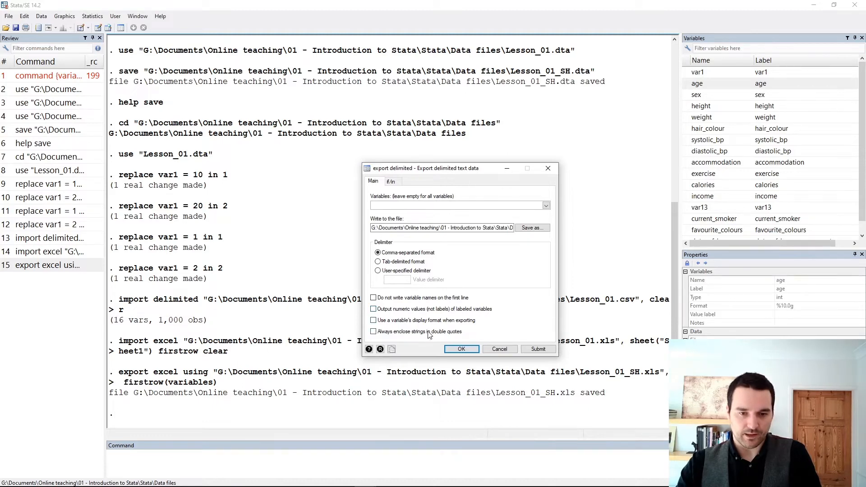
{"action": "left_click", "coordinate": [461, 348]}
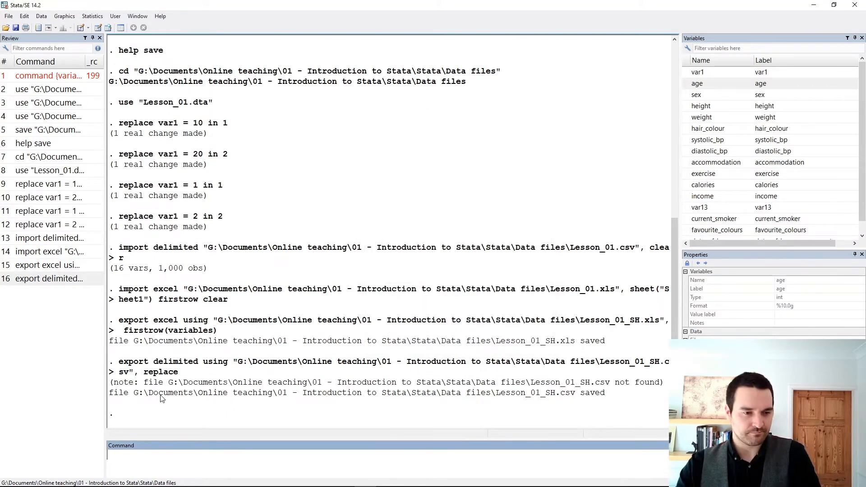
Switch to the Data files folder, widen the file Type column and open the exported Lesson_01_SH CSV file in Excel.
{"action": "key", "text": "alt+Tab"}
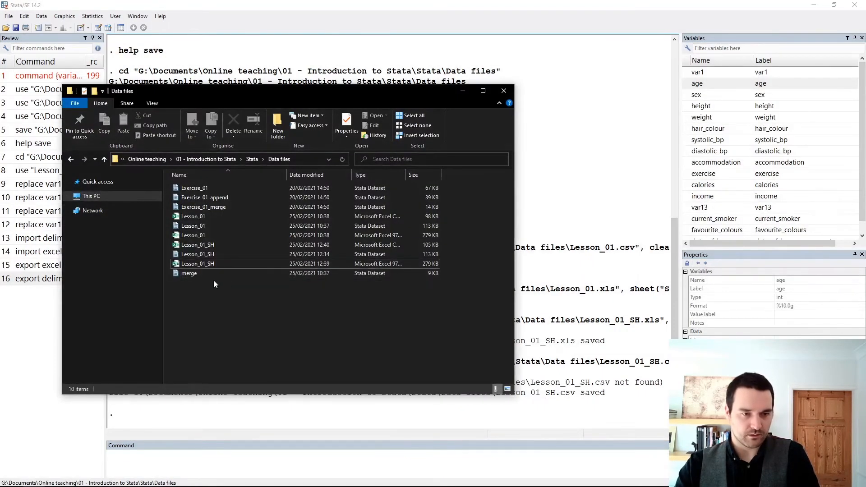
{"action": "left_click", "coordinate": [216, 245]}
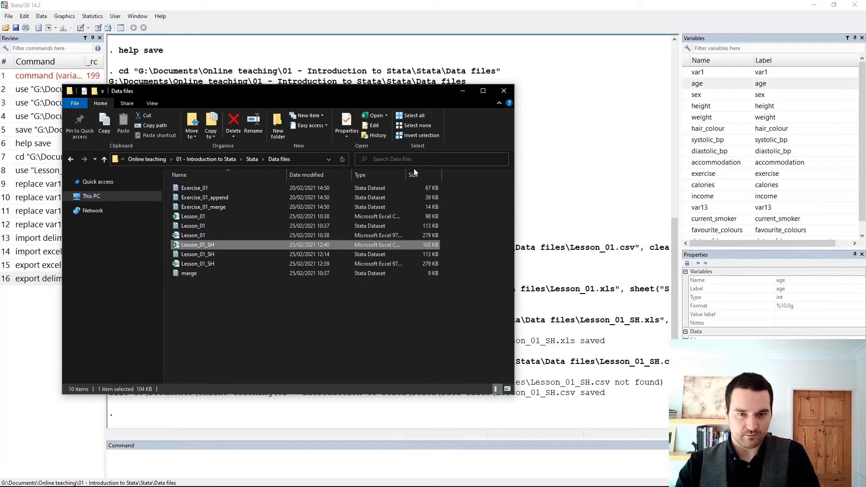
{"action": "left_click_drag", "start_coordinate": [409, 176], "coordinate": [456, 176]}
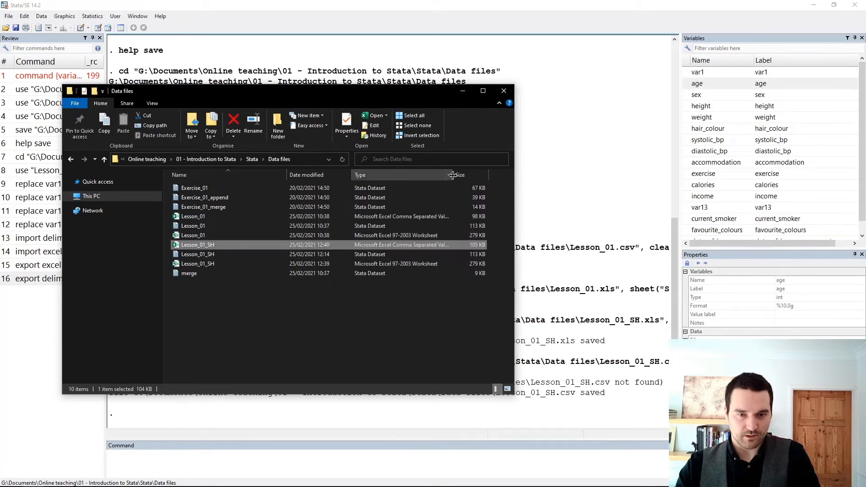
{"action": "double_click", "coordinate": [398, 247]}
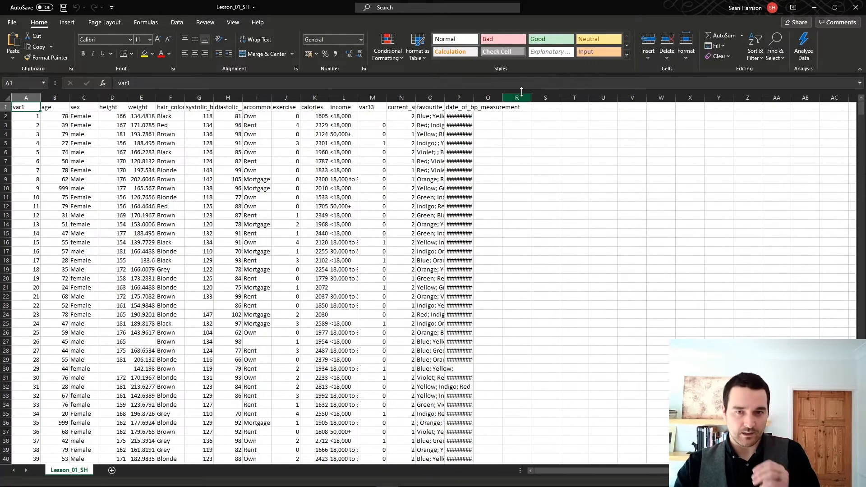
Widen the date_of_bp_measurement column to view its dates, close the CSV file without saving and return to Stata.
{"action": "left_click_drag", "start_coordinate": [473, 98], "coordinate": [511, 98]}
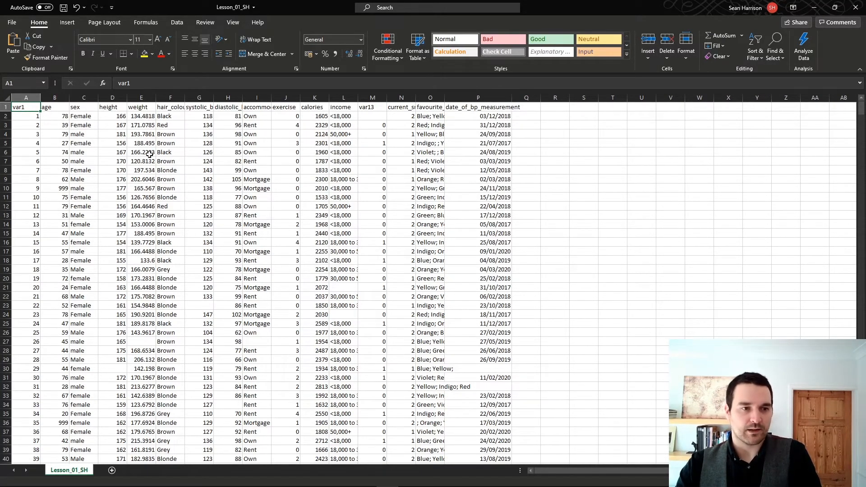
{"action": "left_click", "coordinate": [854, 9]}
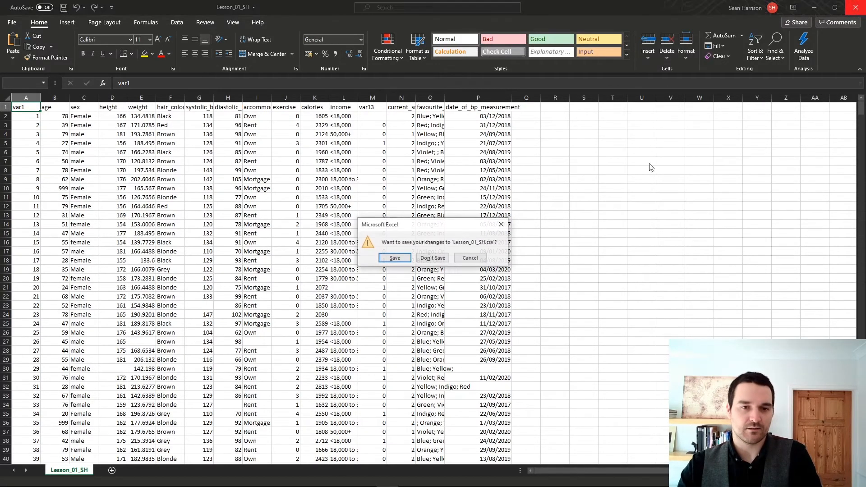
{"action": "left_click", "coordinate": [432, 260]}
{"action": "left_click", "coordinate": [572, 219]}
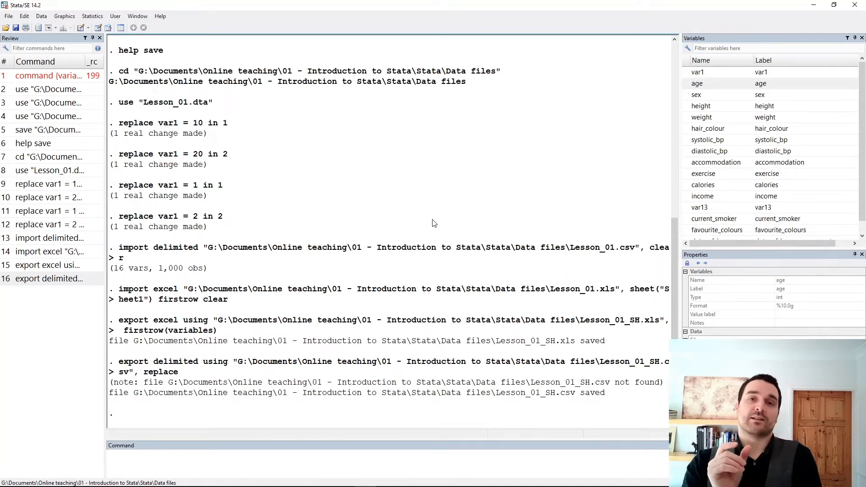
Browse the dataset in the Data Editor, inspect the age, sex and height columns, and close the editor.
{"action": "left_click", "coordinate": [109, 28]}
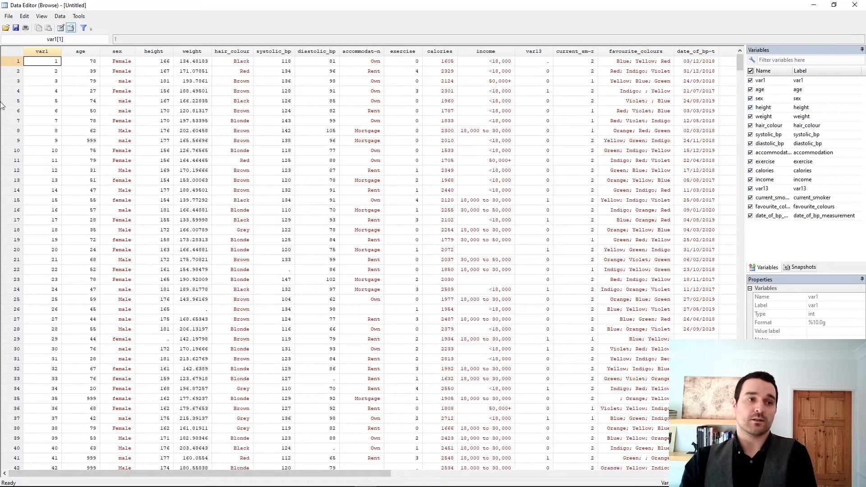
{"action": "left_click", "coordinate": [81, 53]}
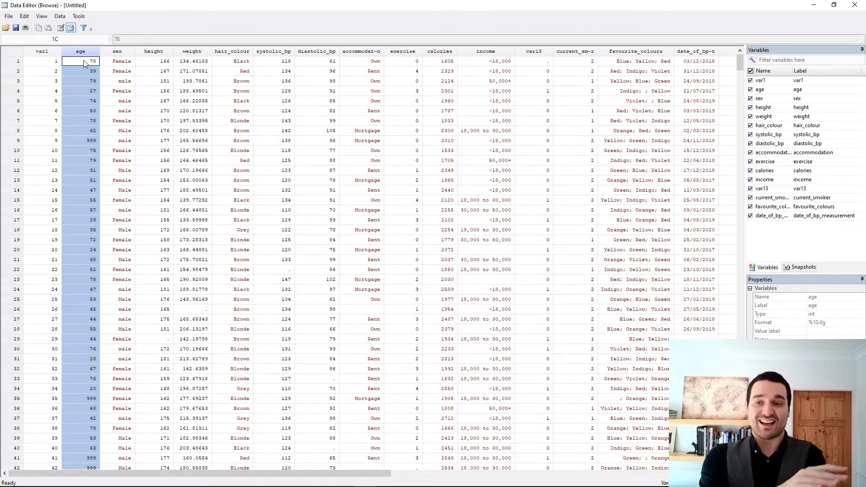
{"action": "left_click", "coordinate": [117, 51]}
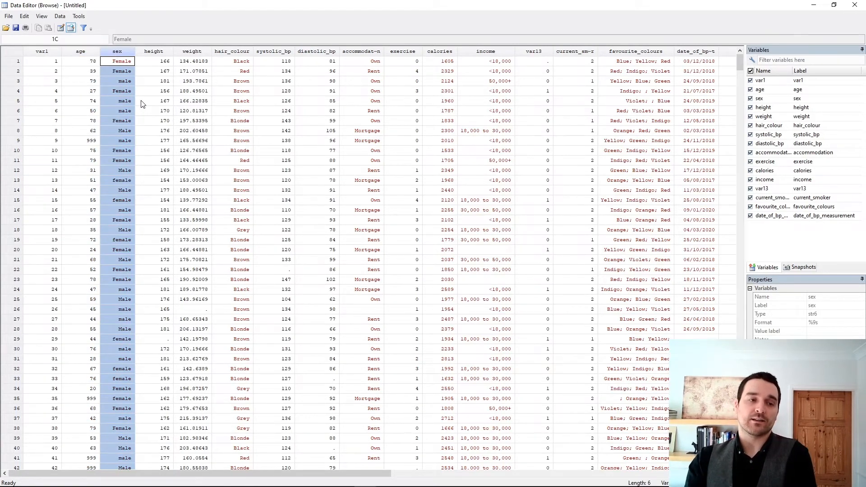
{"action": "left_click", "coordinate": [141, 102]}
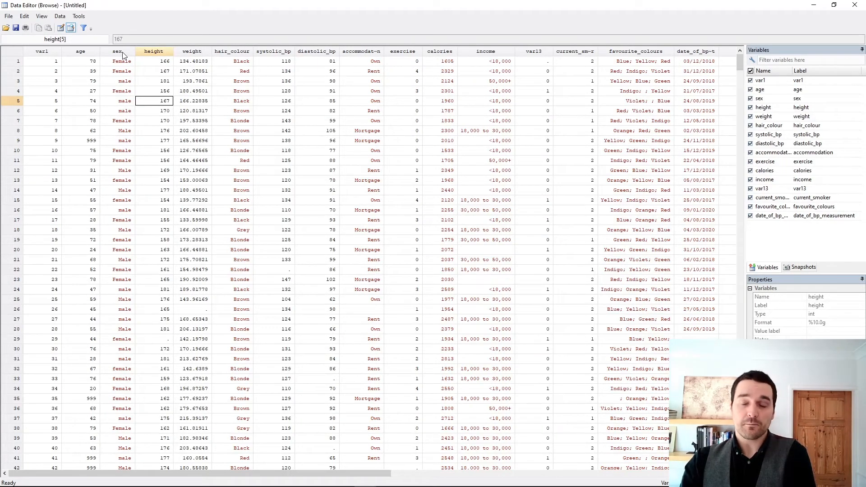
{"action": "left_click", "coordinate": [854, 5]}
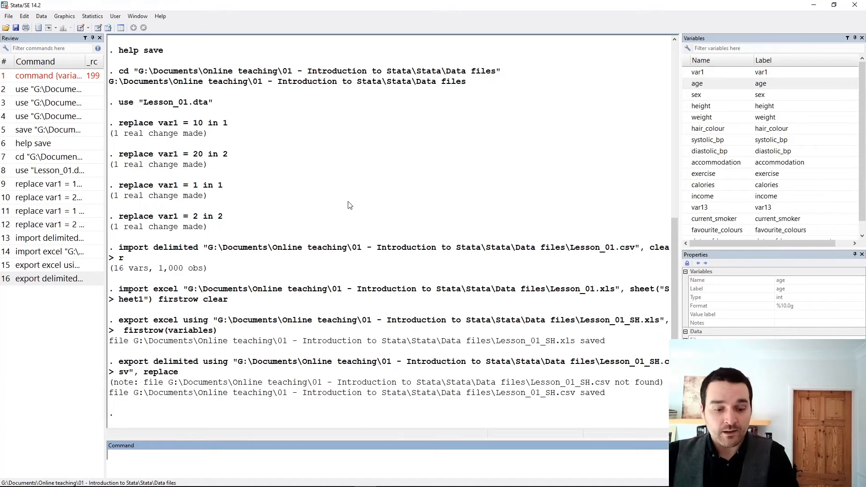
Write the example command append using "{new dataset}" in the command line and clear it without running it.
{"action": "left_click", "coordinate": [272, 459]}
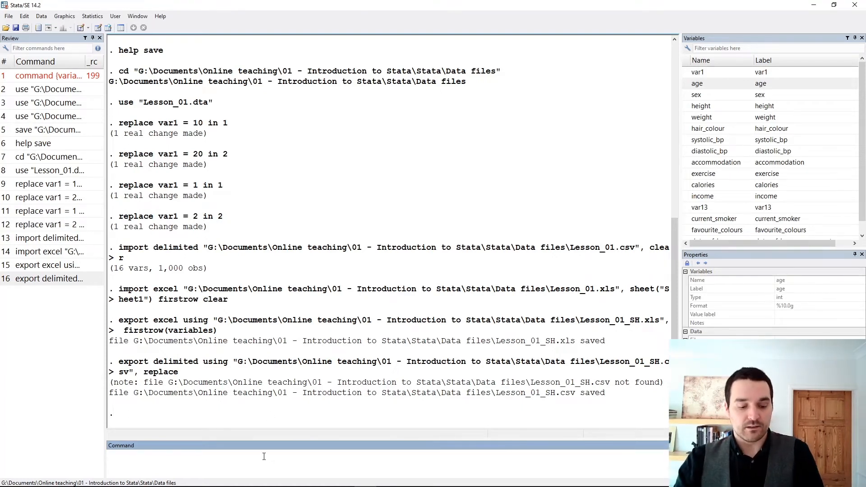
{"action": "type", "text": "appn"}
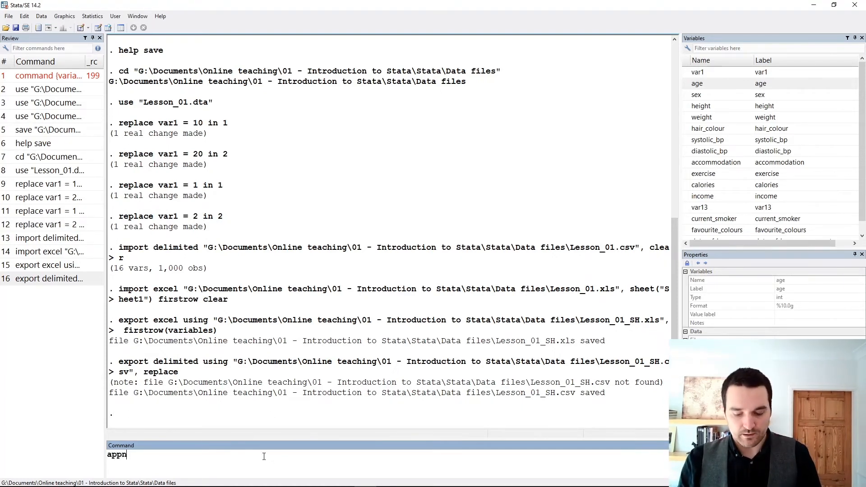
{"action": "key", "text": "BackSpace"}
{"action": "type", "text": "end using"}
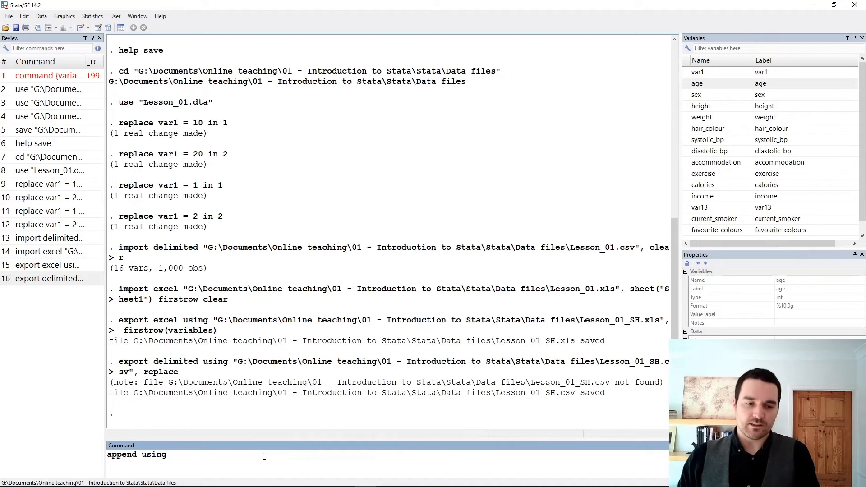
{"action": "type", "text": "\""}
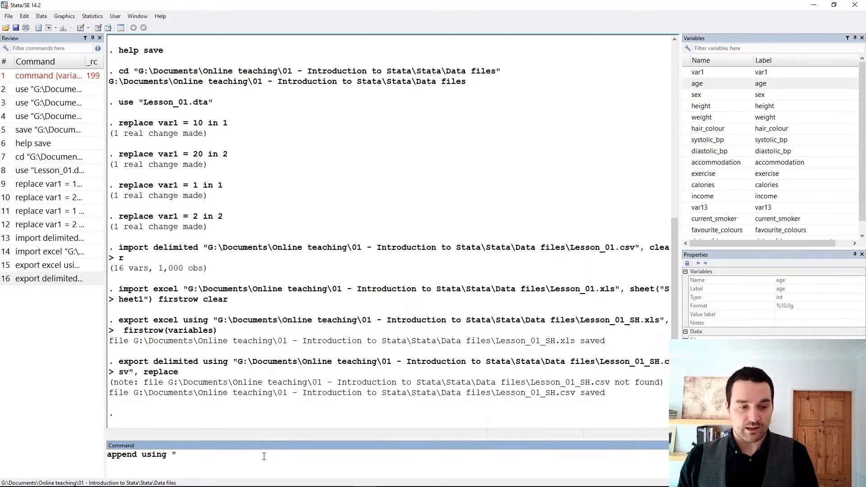
{"action": "type", "text": "{new data"}
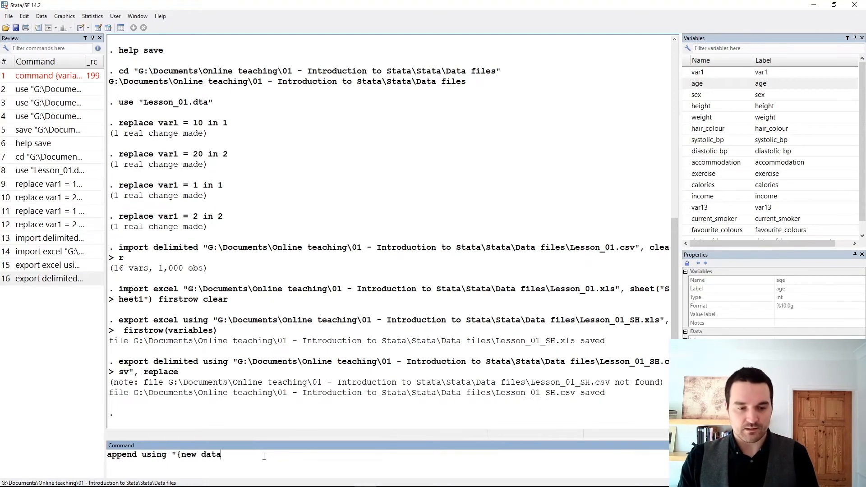
{"action": "type", "text": "set}\""}
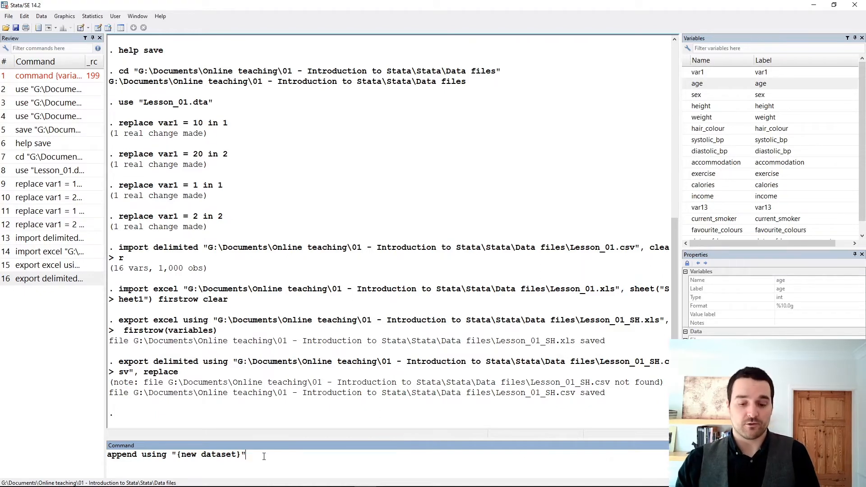
{"action": "left_click_drag", "start_coordinate": [247, 455], "coordinate": [94, 445]}
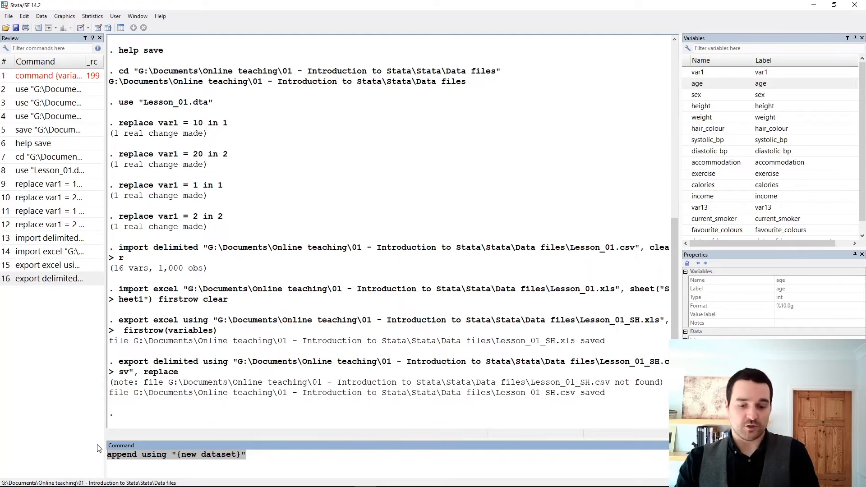
{"action": "key", "text": "BackSpace"}
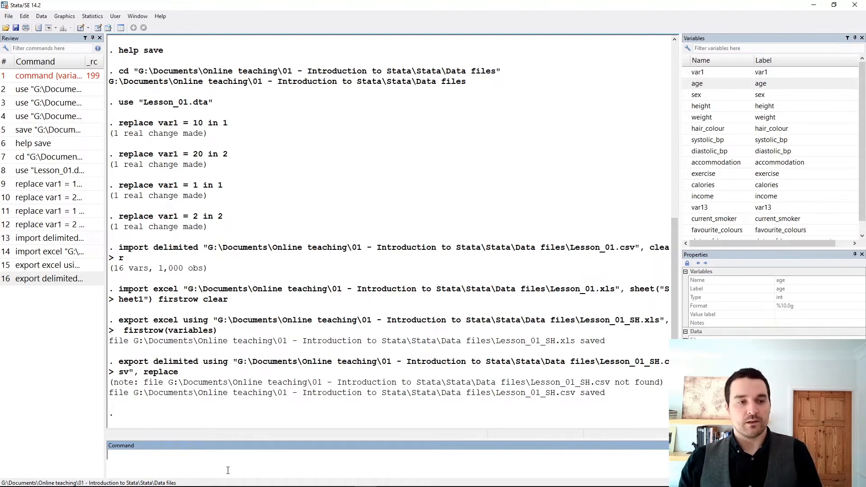
Browse the imported dataset, examine the columns from var1 to var13 and from current_smoker to date_of_bp_measurement, and close the Data Editor.
{"action": "left_click", "coordinate": [108, 27]}
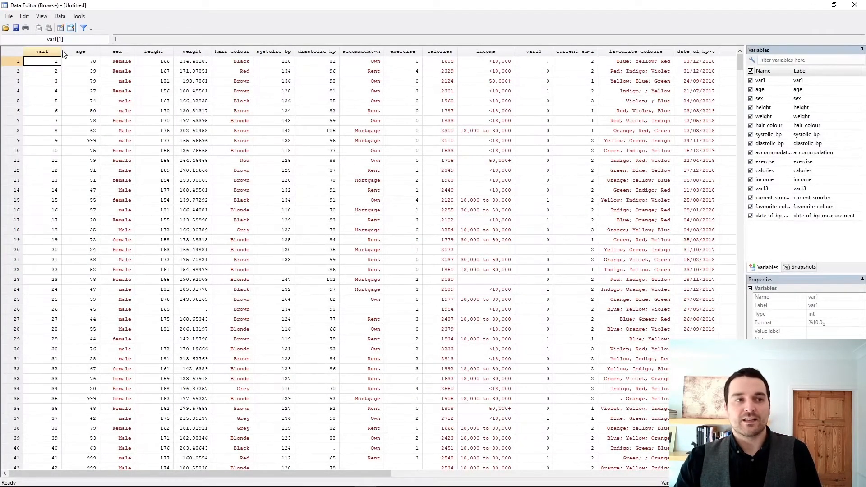
{"action": "left_click_drag", "start_coordinate": [54, 51], "coordinate": [521, 51]}
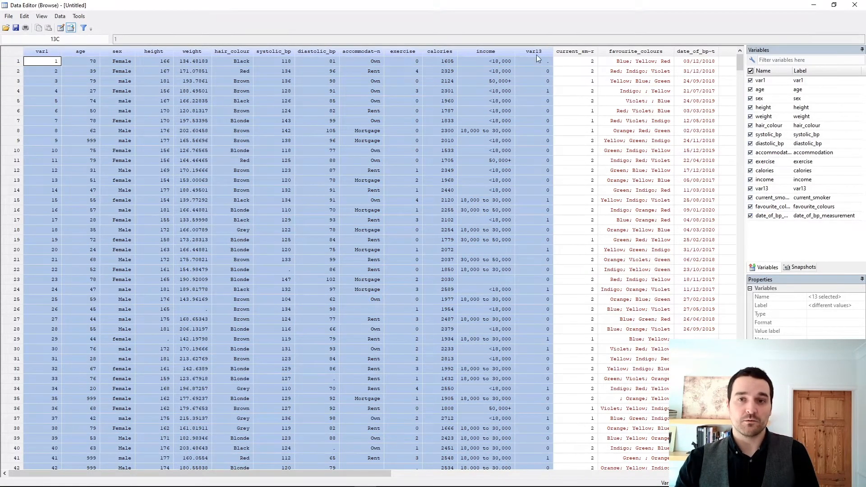
{"action": "left_click", "coordinate": [567, 52]}
{"action": "left_click_drag", "start_coordinate": [567, 53], "coordinate": [694, 52]}
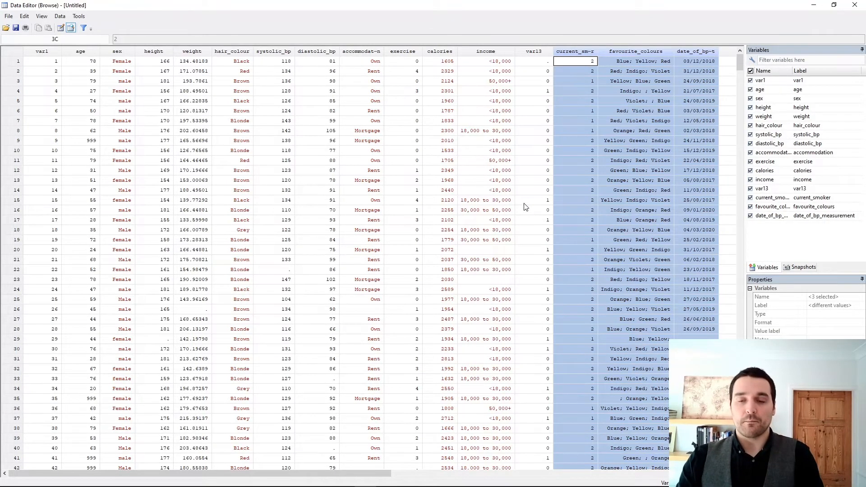
{"action": "left_click_drag", "start_coordinate": [569, 51], "coordinate": [689, 53]}
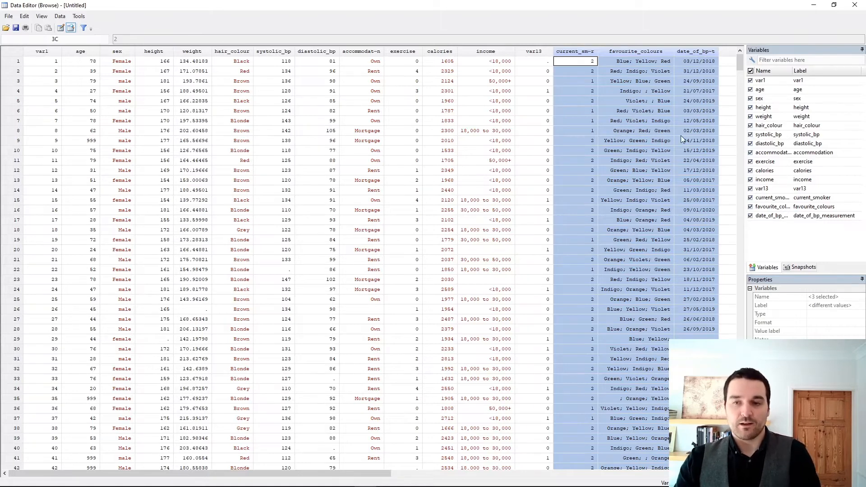
{"action": "left_click", "coordinate": [671, 154]}
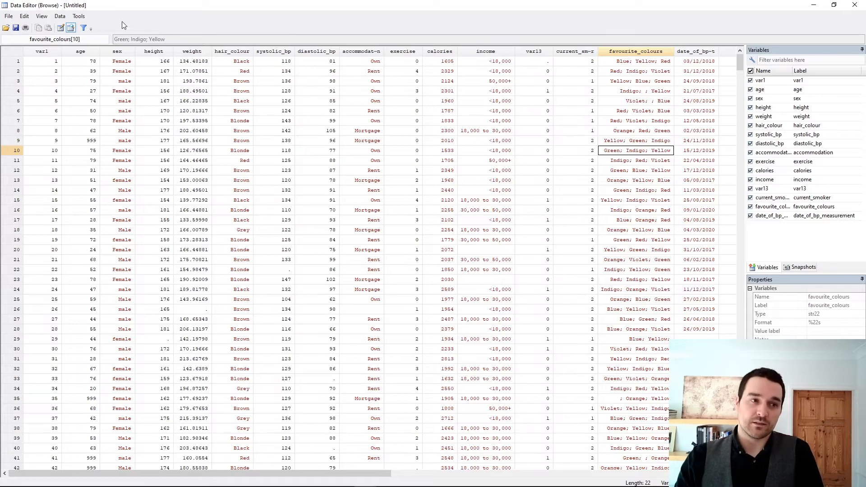
{"action": "left_click", "coordinate": [44, 52]}
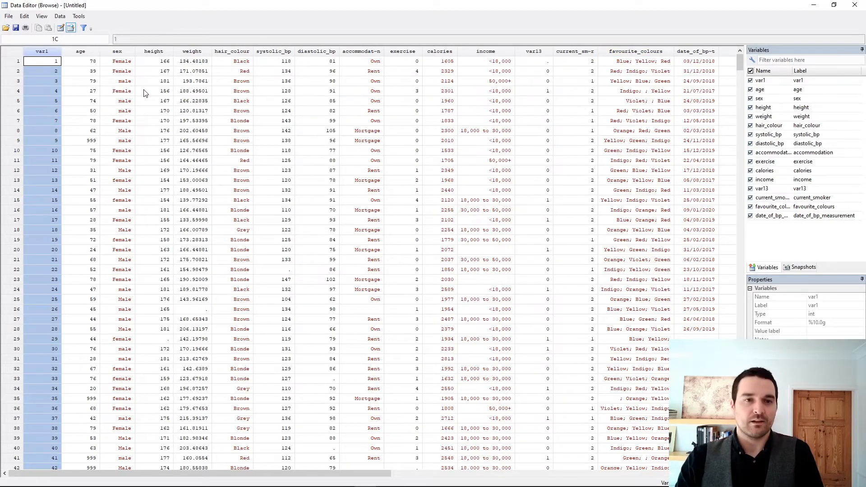
{"action": "left_click", "coordinate": [39, 62]}
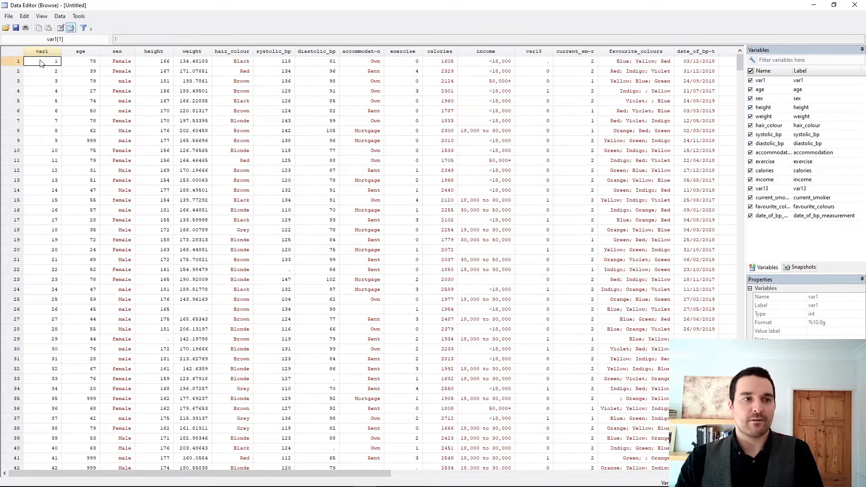
{"action": "left_click", "coordinate": [859, 5]}
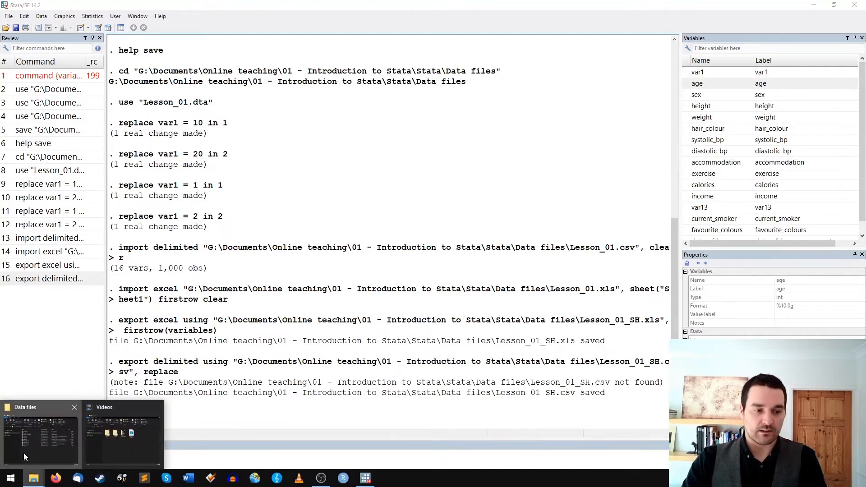
Open the Lesson_01_SH Stata dataset from the Data files folder, discarding the unsaved data in memory.
{"action": "left_click", "coordinate": [27, 451]}
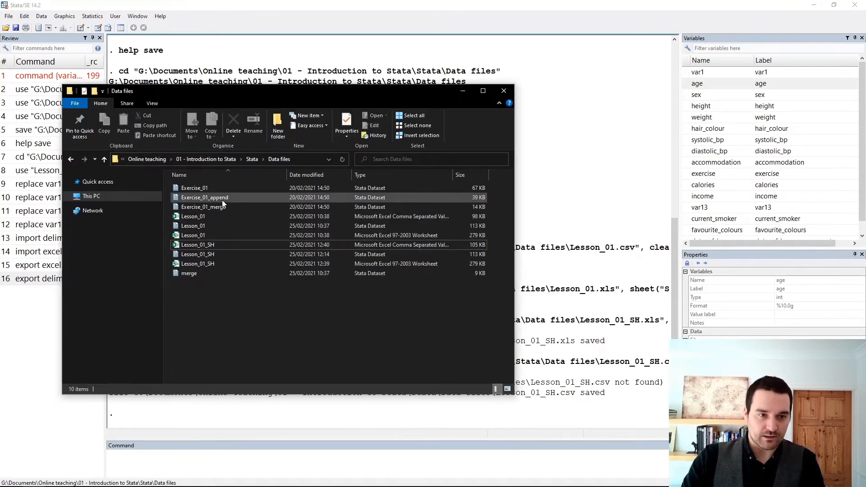
{"action": "left_click", "coordinate": [223, 254]}
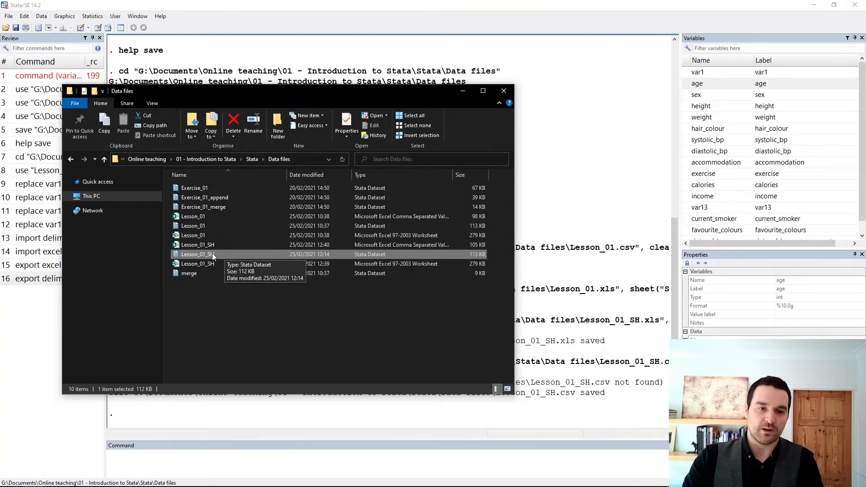
{"action": "double_click", "coordinate": [212, 253]}
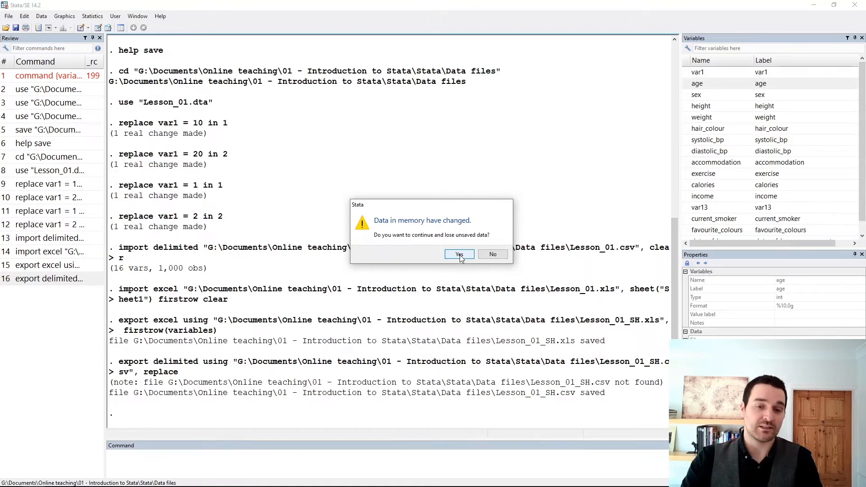
{"action": "left_click", "coordinate": [459, 255]}
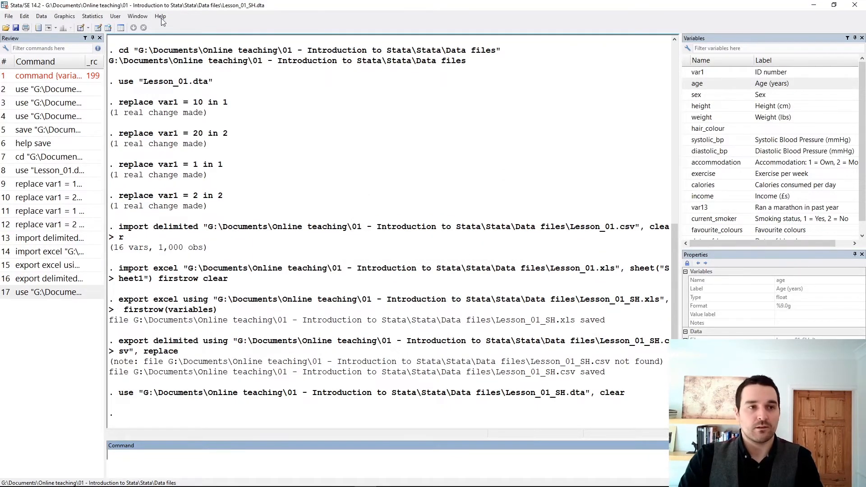
Browse the Lesson_01_SH dataset, inspect the var1 column and its variable label, and close the Data Editor.
{"action": "left_click", "coordinate": [108, 28]}
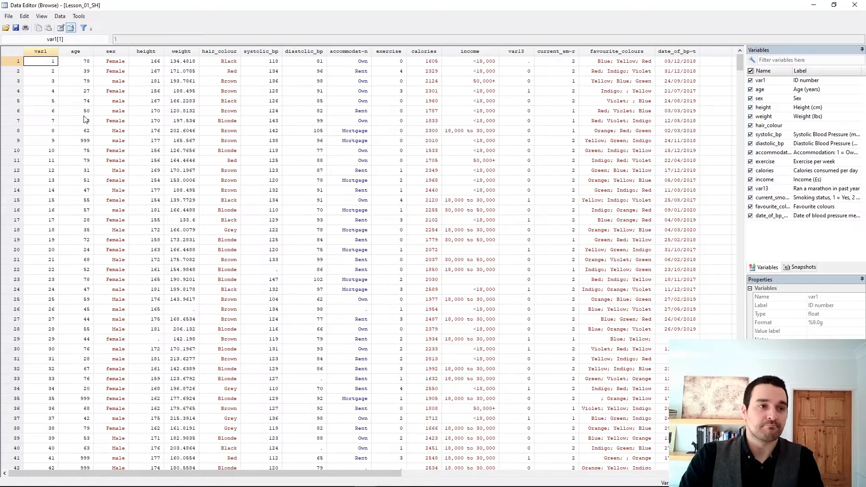
{"action": "left_click", "coordinate": [54, 52]}
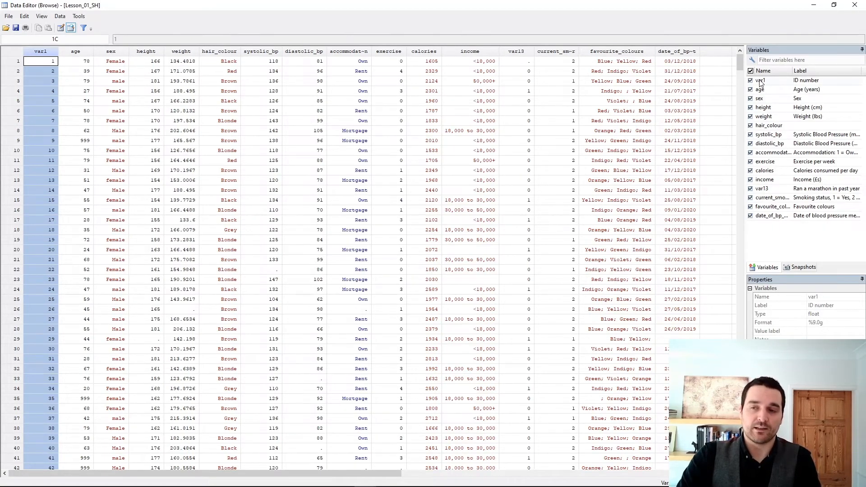
{"action": "left_click", "coordinate": [809, 83]}
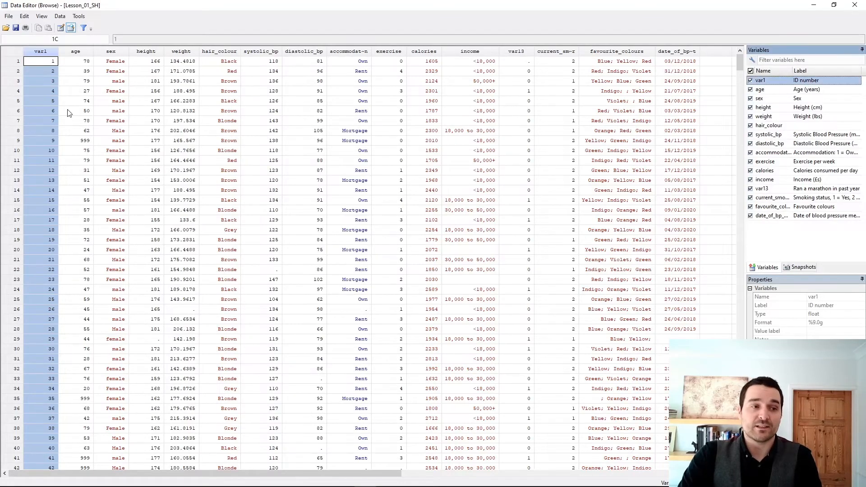
{"action": "mouse_move", "coordinate": [737, 61]}
{"action": "left_mouse_down"}
{"action": "mouse_move", "coordinate": [740, 446]}
{"action": "mouse_move", "coordinate": [740, 63]}
{"action": "left_mouse_up"}
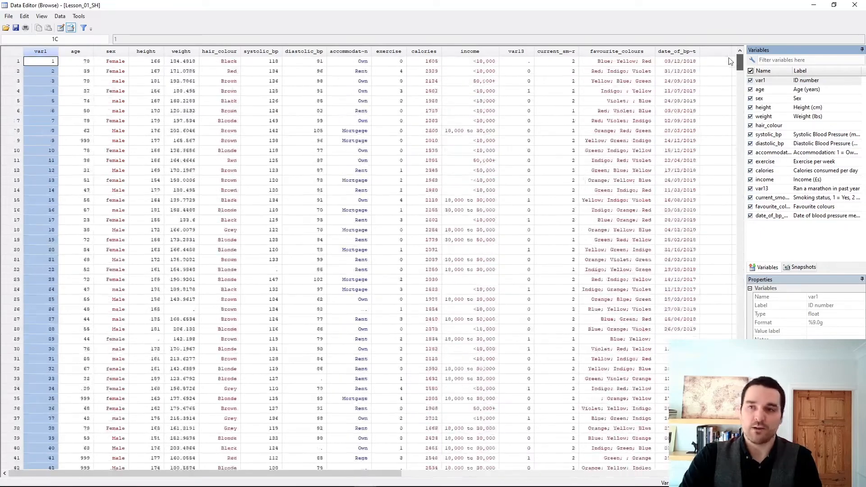
{"action": "left_click", "coordinate": [855, 5]}
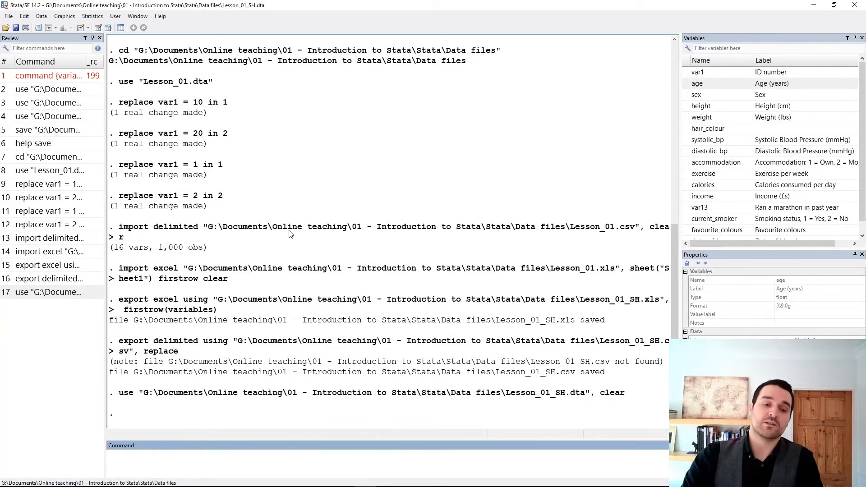
Browse Lesson_01_SH again, highlight all columns from var1 to date_of_bp_measurement, and close the Data Editor.
{"action": "left_click", "coordinate": [110, 27]}
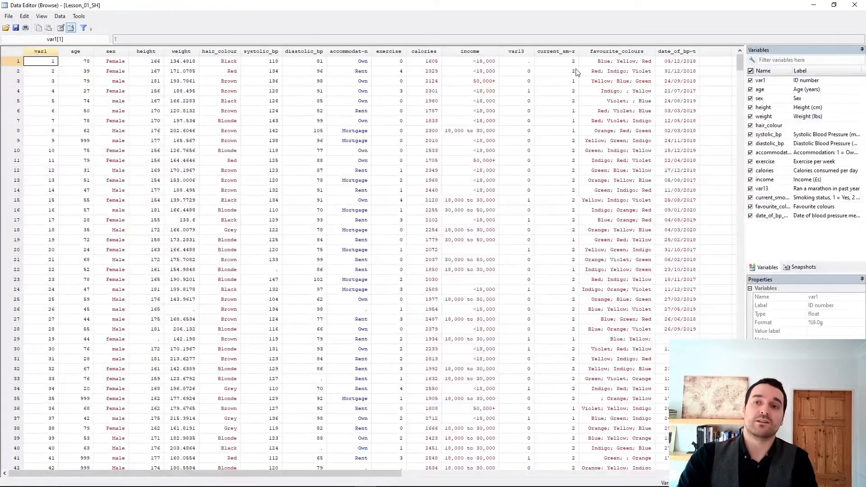
{"action": "left_click_drag", "start_coordinate": [40, 52], "coordinate": [677, 66]}
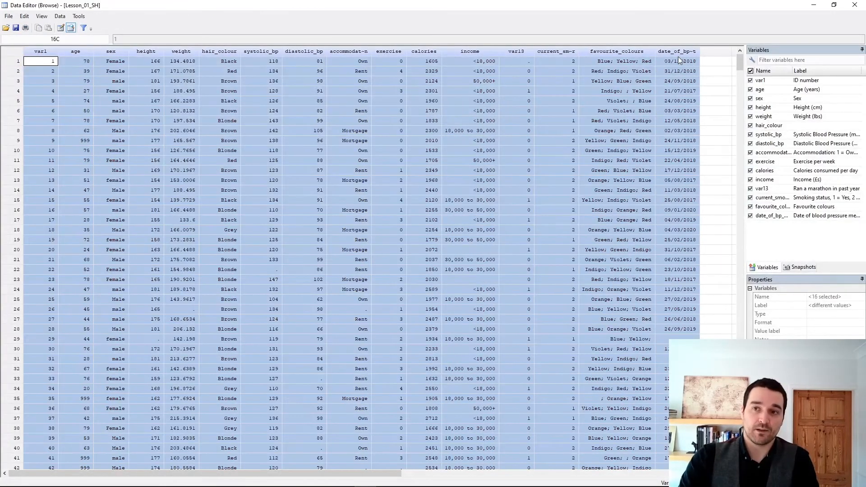
{"action": "left_click", "coordinate": [677, 54]}
{"action": "left_click", "coordinate": [664, 66]}
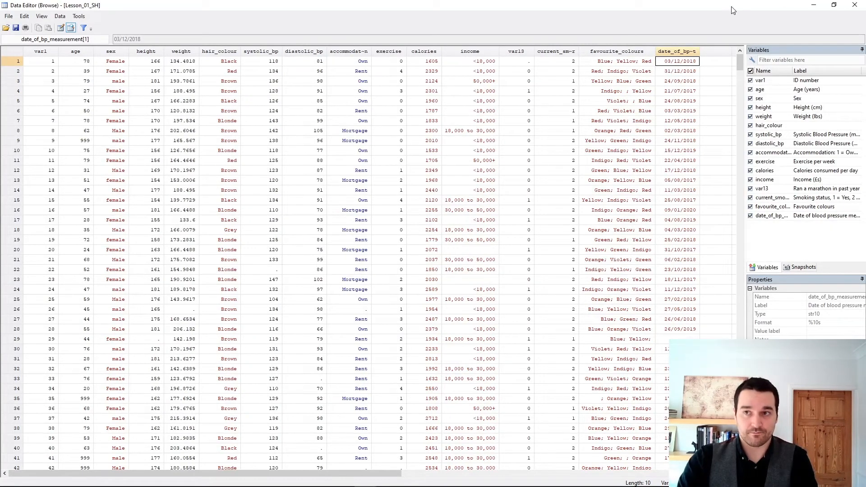
{"action": "left_click", "coordinate": [855, 6]}
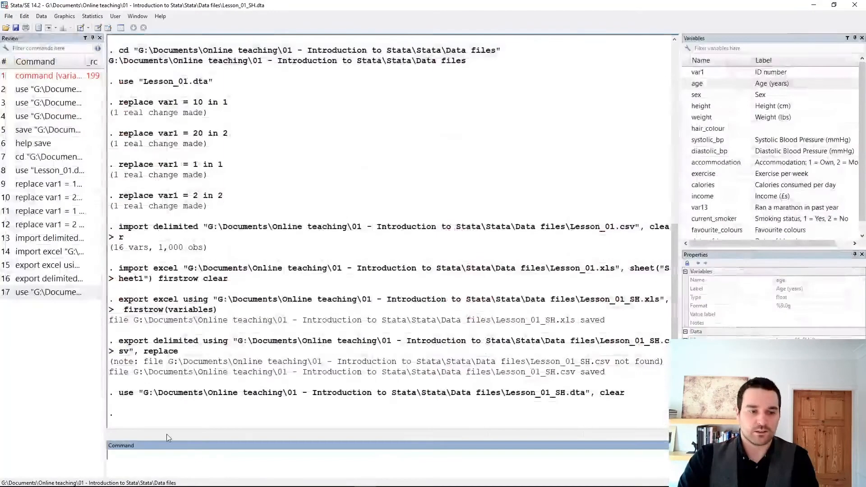
Load the merge Stata dataset from the Data files folder into Stata.
{"action": "mouse_move", "coordinate": [33, 477]}
{"action": "left_click", "coordinate": [29, 445]}
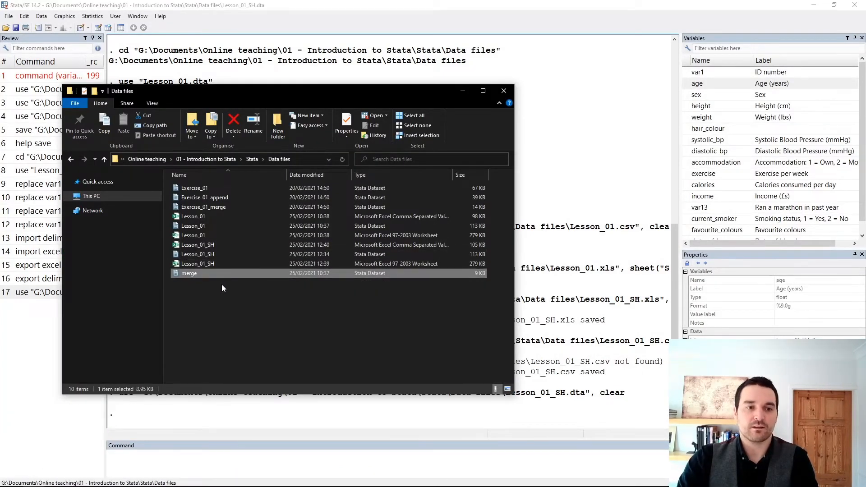
{"action": "left_click_drag", "start_coordinate": [209, 272], "coordinate": [629, 222]}
{"action": "left_click", "coordinate": [584, 217]}
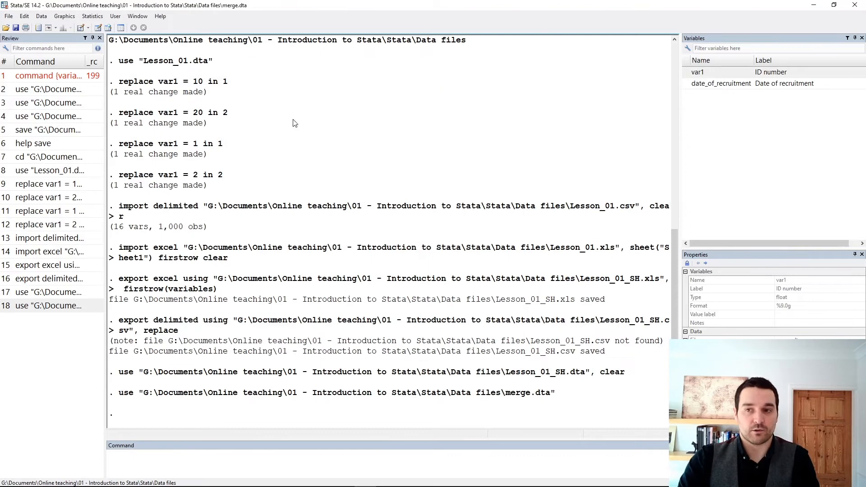
Browse the merge dataset and examine its var1 and date_of_recruitment columns.
{"action": "left_click", "coordinate": [108, 27]}
{"action": "left_click", "coordinate": [41, 53]}
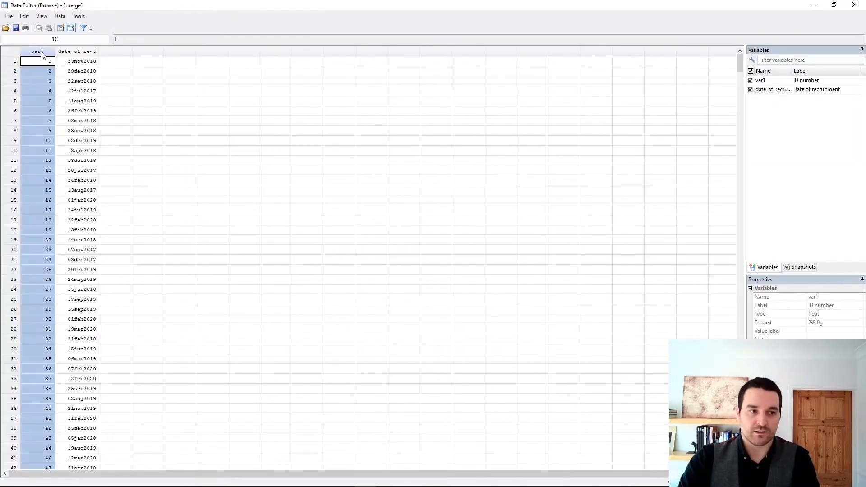
{"action": "left_click", "coordinate": [86, 63]}
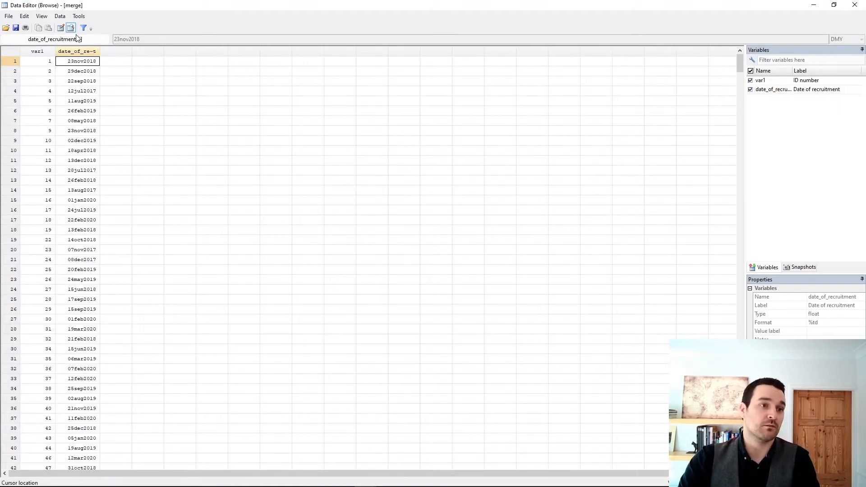
{"action": "left_click", "coordinate": [45, 62]}
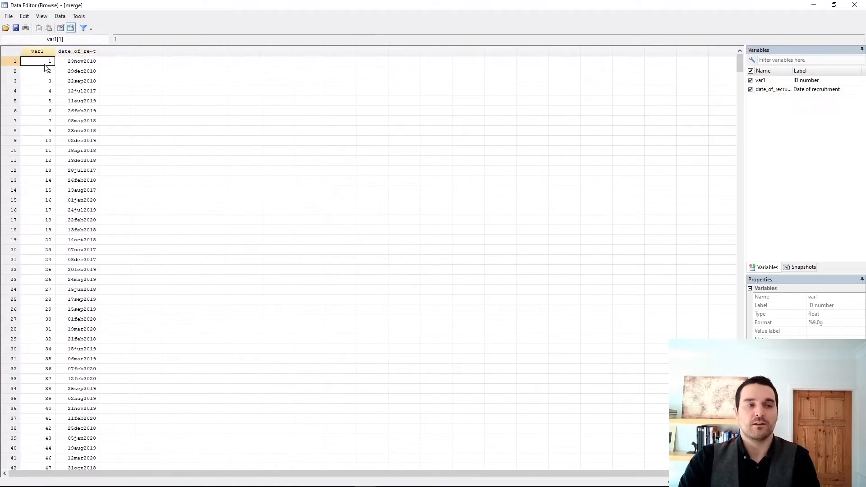
{"action": "left_click", "coordinate": [43, 54]}
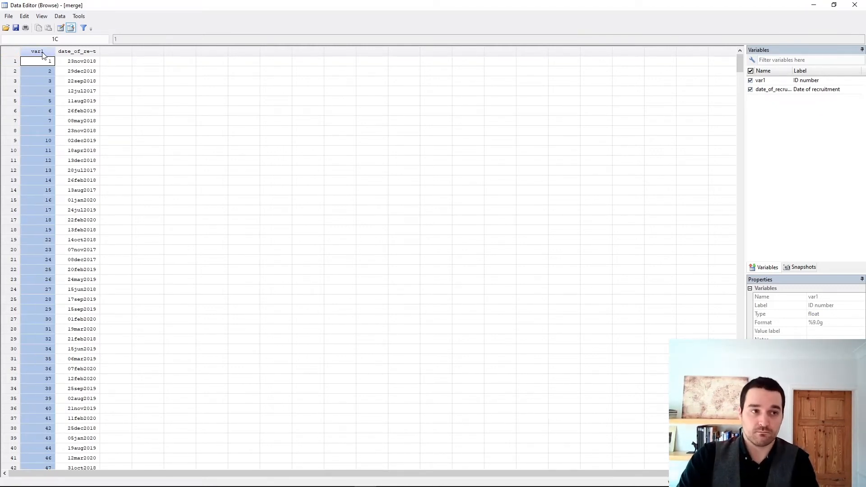
Close the merge dataset's Data Editor and reload Lesson_01_SH.dta by rerunning its earlier use command with the clear option.
{"action": "left_click", "coordinate": [78, 51]}
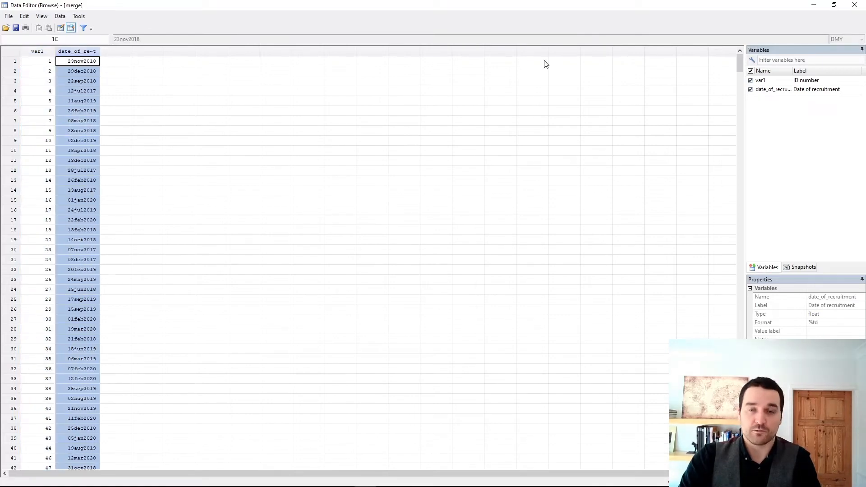
{"action": "left_click", "coordinate": [854, 6]}
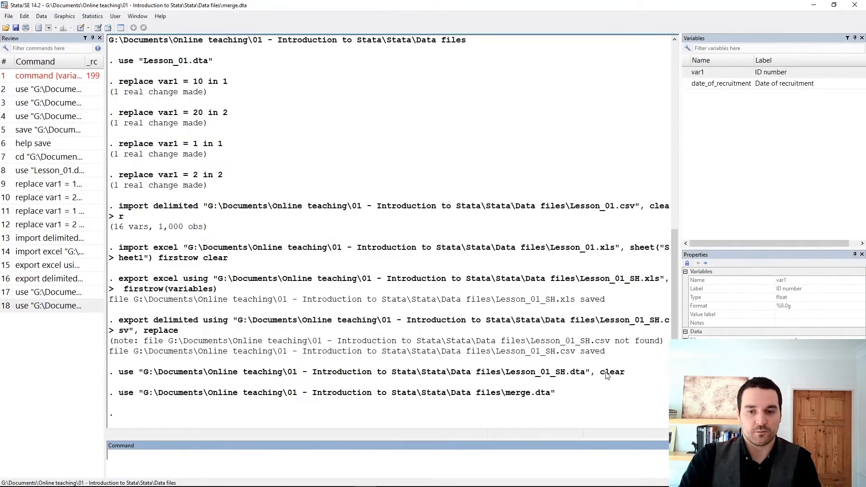
{"action": "left_click_drag", "start_coordinate": [634, 373], "coordinate": [119, 372]}
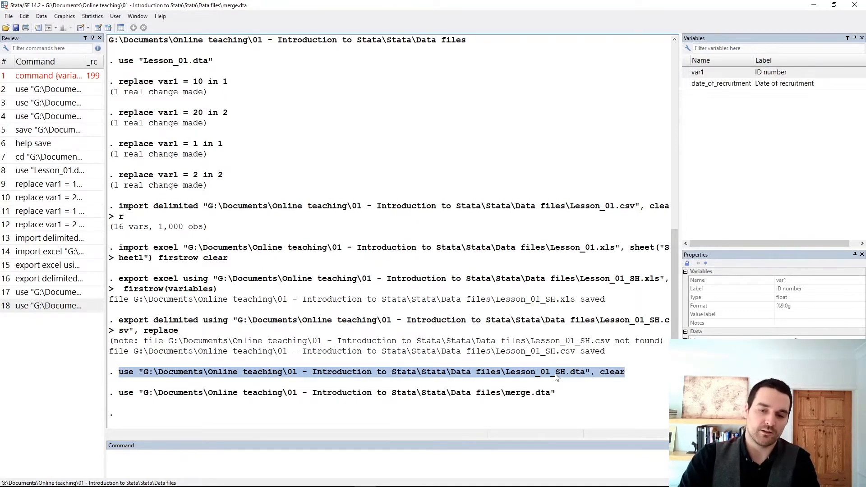
{"action": "left_click", "coordinate": [185, 371]}
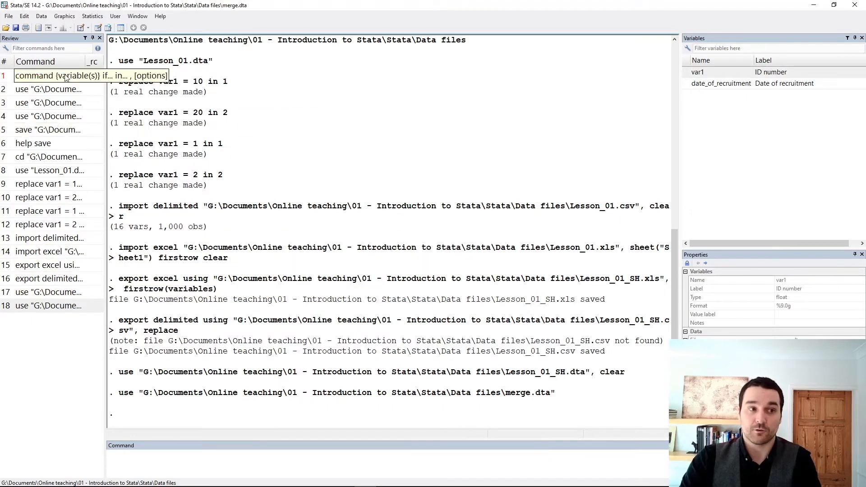
{"action": "left_click", "coordinate": [53, 297]}
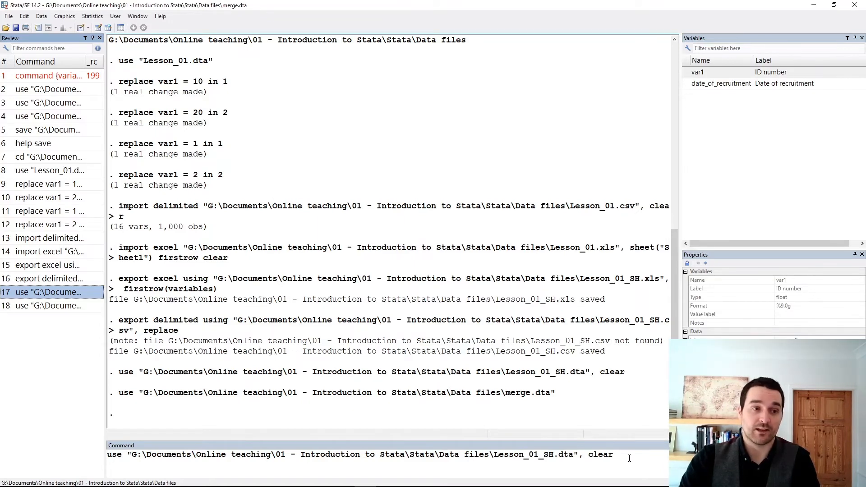
{"action": "left_click", "coordinate": [615, 457]}
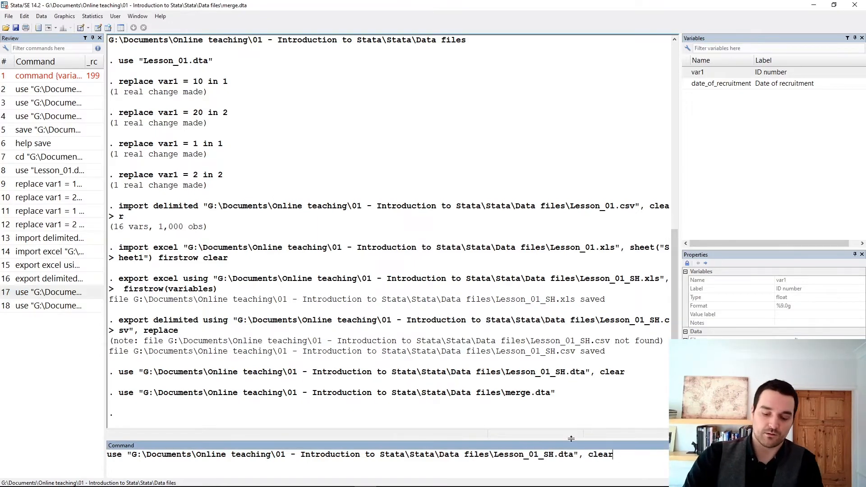
{"action": "key", "text": "Return"}
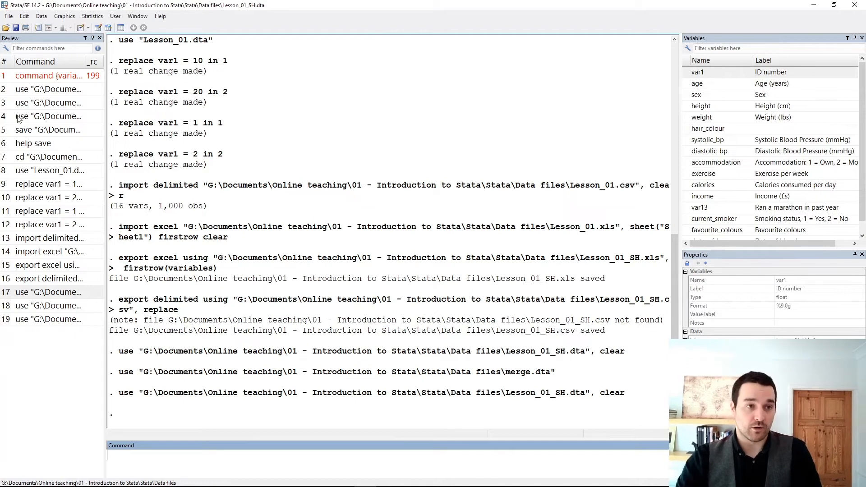
Browse the Lesson_01_SH dataset, examine its first rows and their var1 ID values, and close the Data Editor.
{"action": "left_click", "coordinate": [108, 28]}
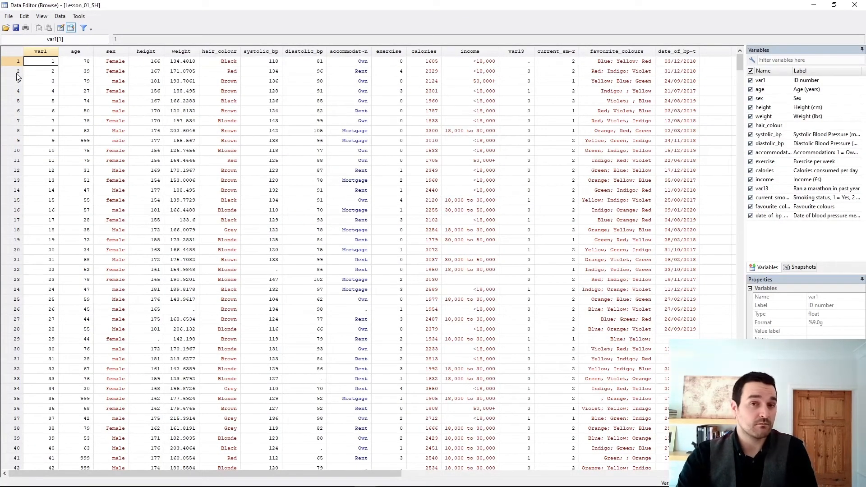
{"action": "left_click_drag", "start_coordinate": [18, 61], "coordinate": [16, 203]}
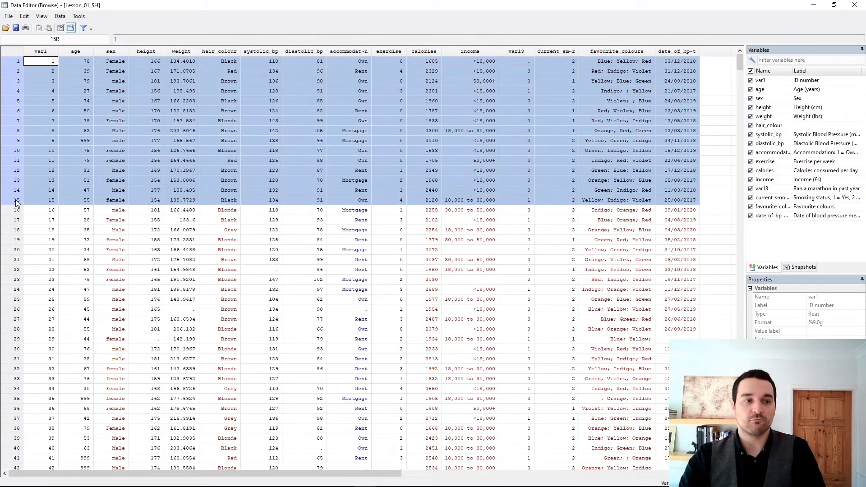
{"action": "left_click", "coordinate": [16, 63]}
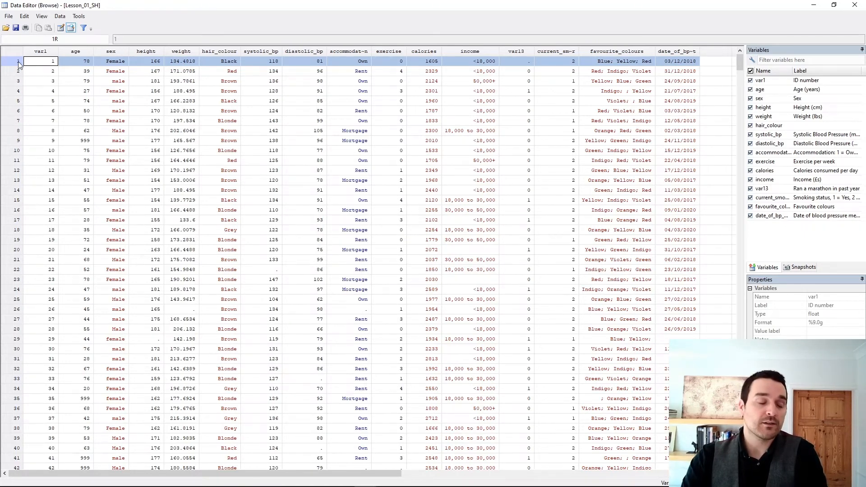
{"action": "left_click_drag", "start_coordinate": [18, 61], "coordinate": [10, 155]}
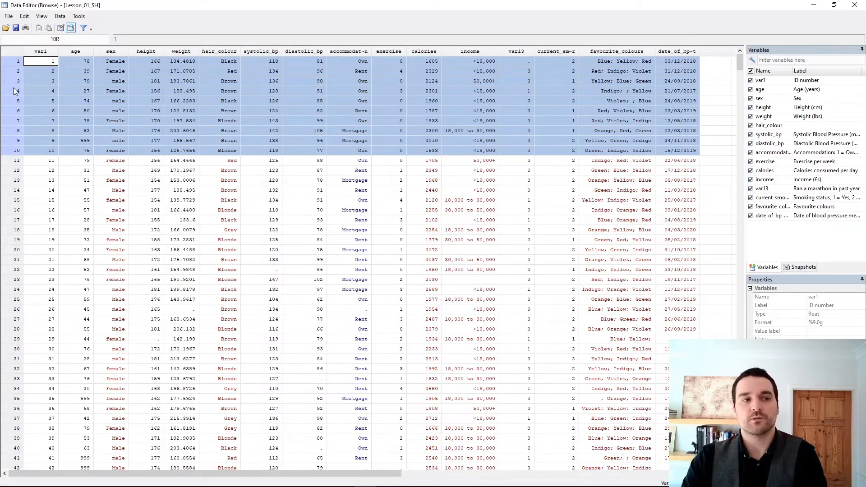
{"action": "left_click", "coordinate": [11, 62]}
{"action": "left_click", "coordinate": [10, 72]}
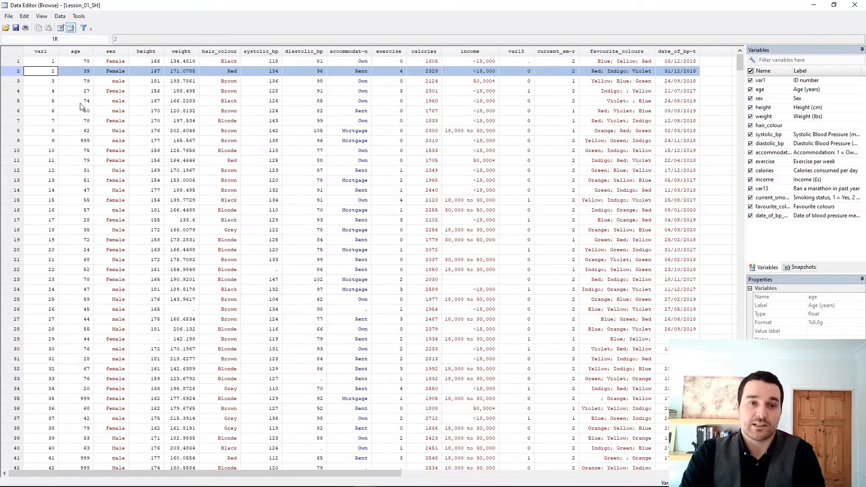
{"action": "left_click", "coordinate": [46, 72]}
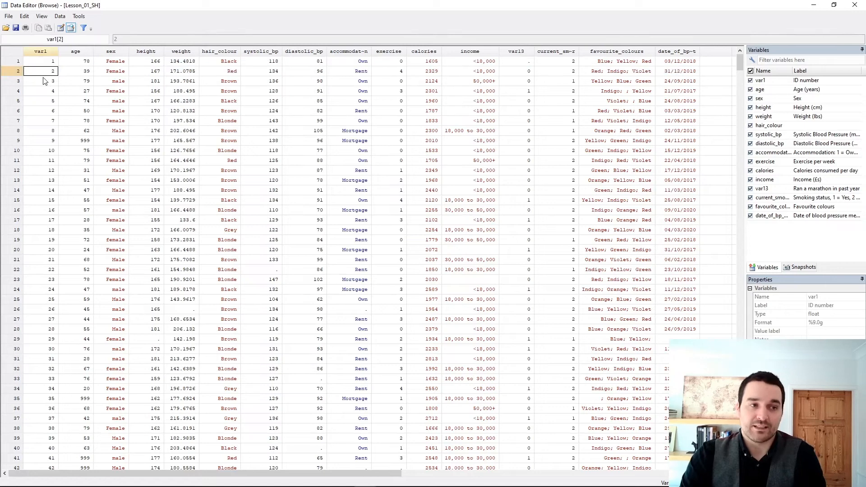
{"action": "left_click", "coordinate": [860, 8]}
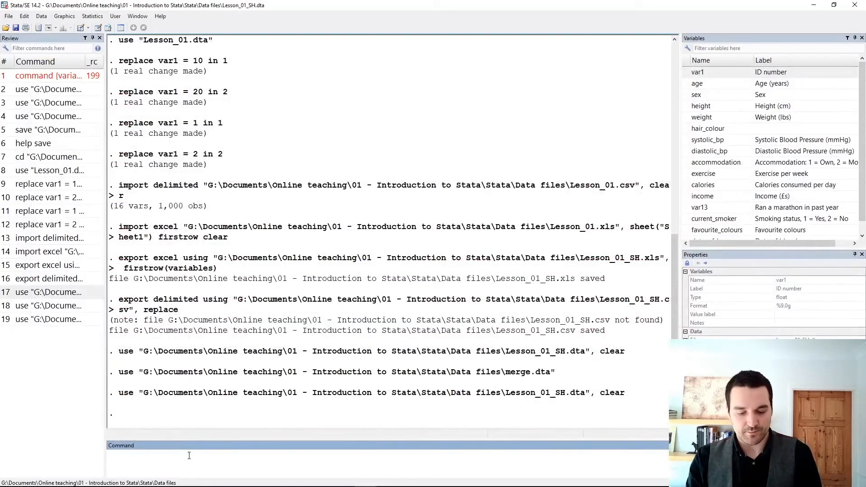
Try to merge the loaded dataset one-to-one on var1 with the command merge 1:1 var1 using "merge_01.dta".
{"action": "type", "text": "merge 1:1"}
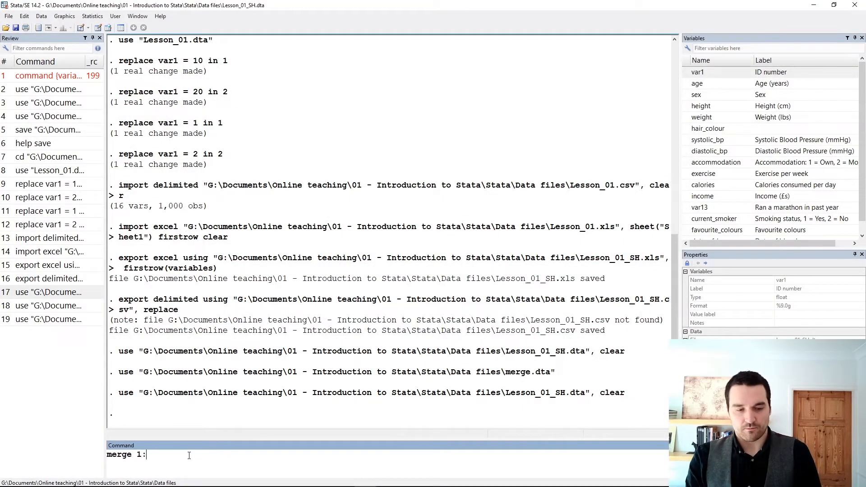
{"action": "double_click", "coordinate": [119, 454]}
{"action": "left_click_drag", "start_coordinate": [137, 454], "coordinate": [152, 457]}
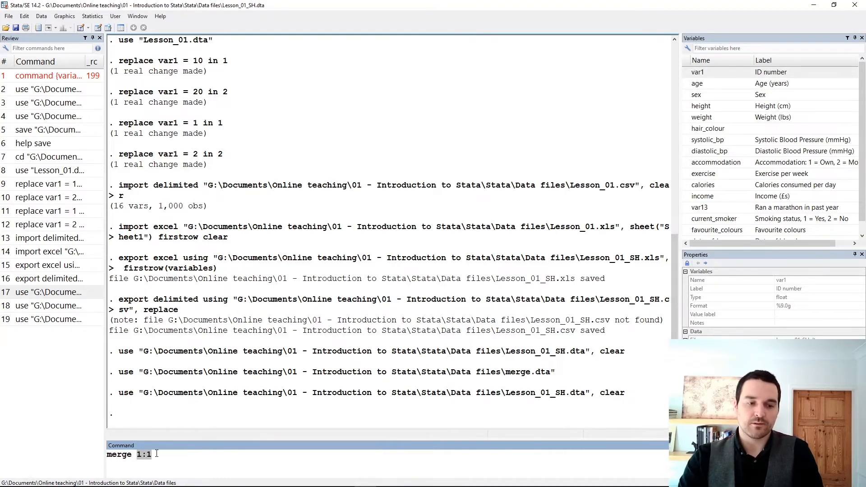
{"action": "left_click", "coordinate": [161, 463]}
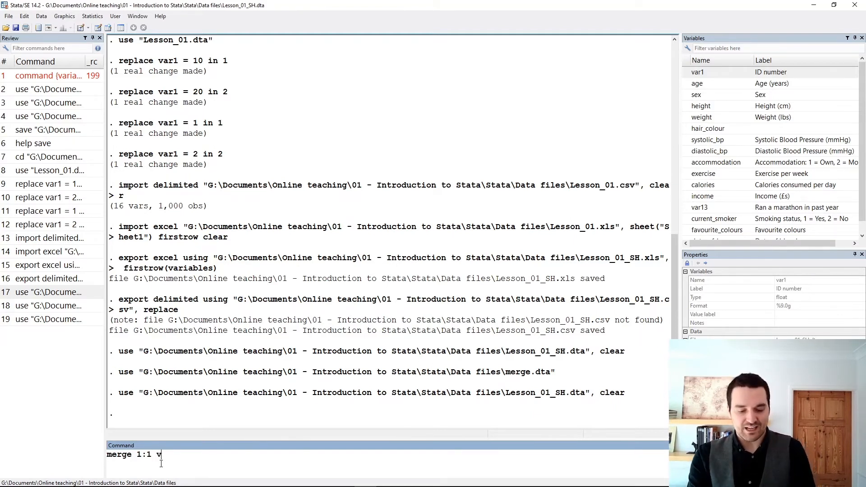
{"action": "type", "text": "ar2"}
{"action": "key", "text": "BackSpace"}
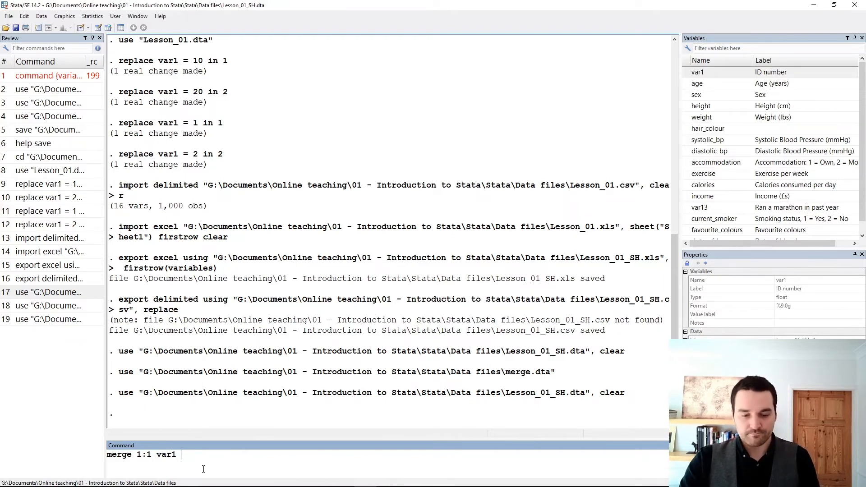
{"action": "type", "text": "sing "}
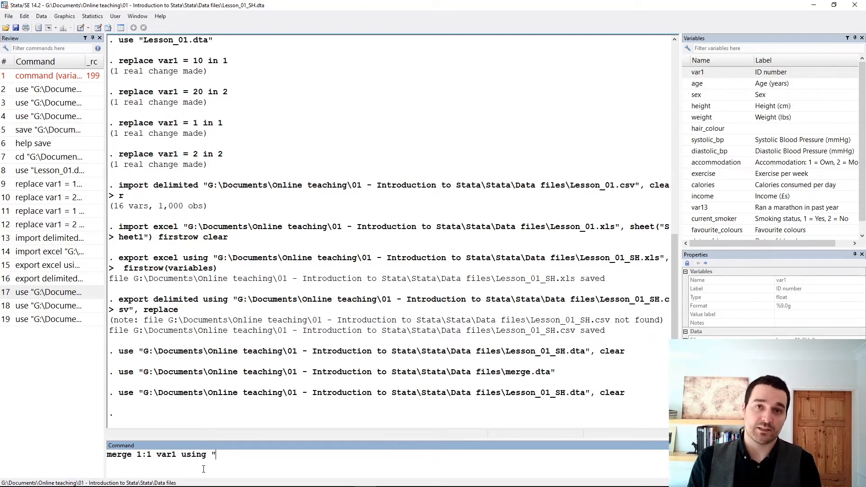
{"action": "type", "text": "\"merge"}
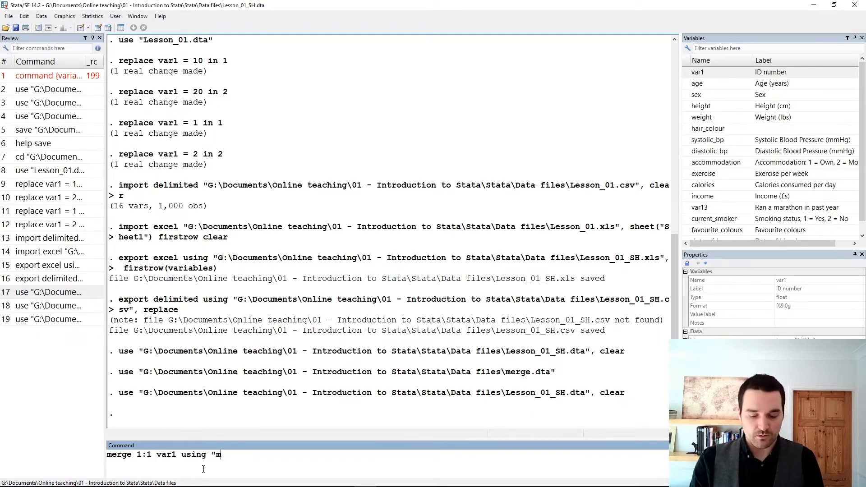
{"action": "type", "text": "_01"}
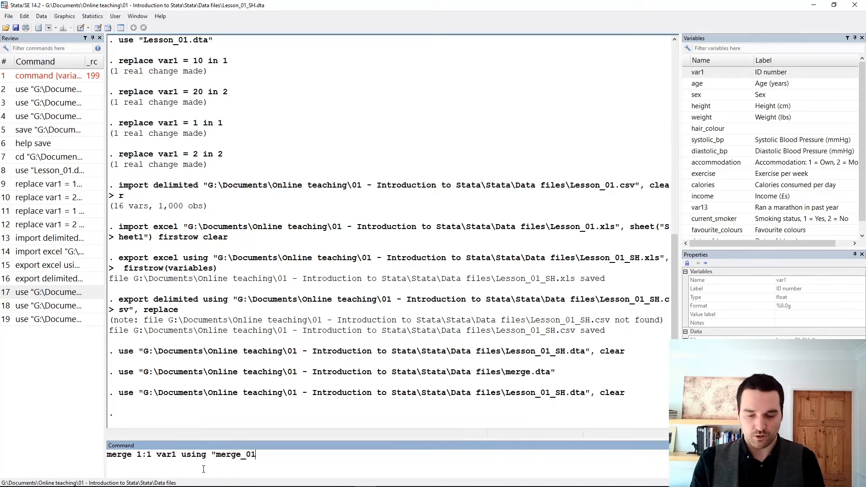
{"action": "type", "text": ".dta"}
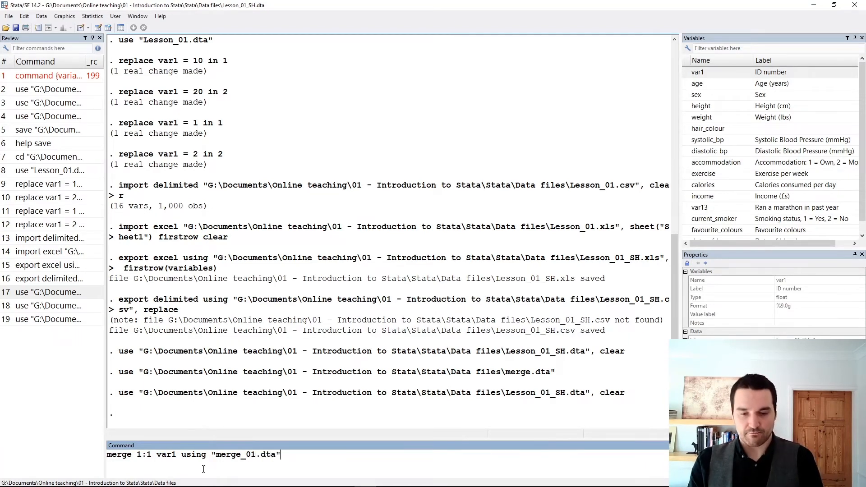
{"action": "key", "text": "Return"}
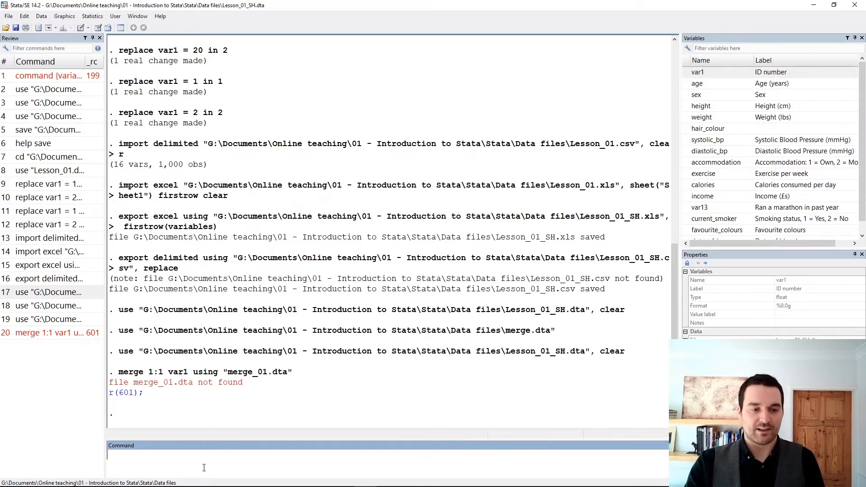
Check the merge dataset's file name in the Data files folder in File Explorer and return to Stata.
{"action": "mouse_move", "coordinate": [34, 478]}
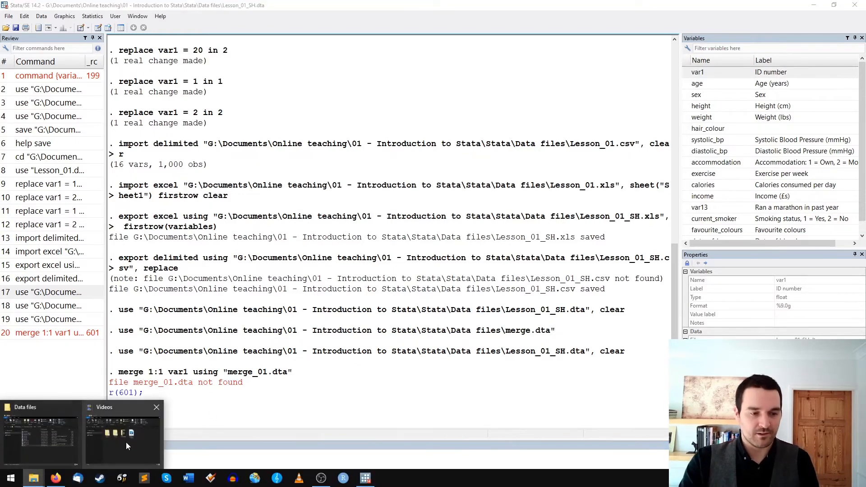
{"action": "left_click", "coordinate": [40, 435]}
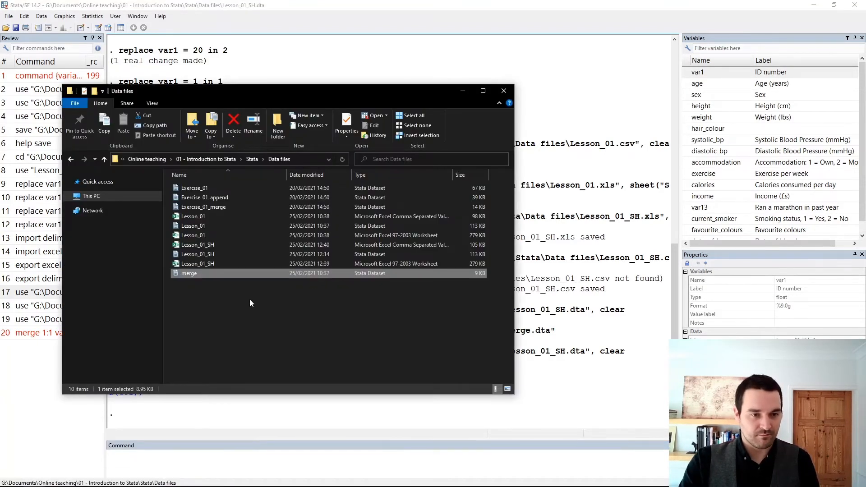
{"action": "left_click", "coordinate": [262, 460]}
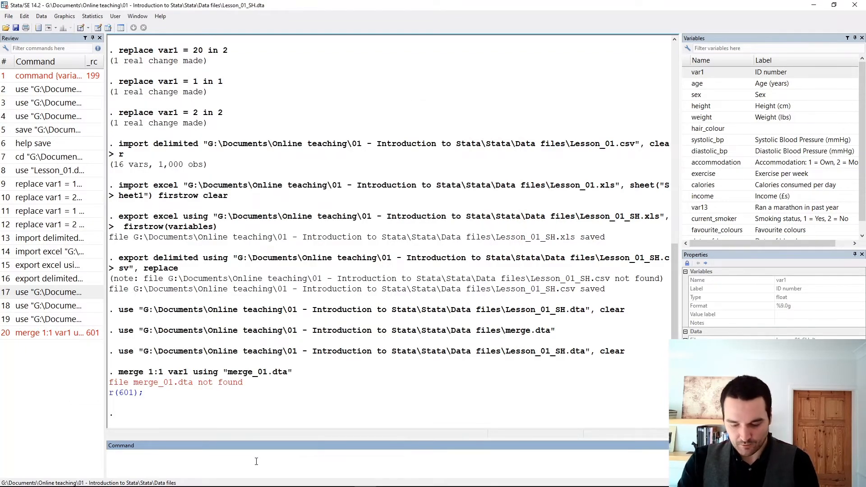
Recall the failed merge command, correct its file name to "merge.dta", and run the one-to-one merge on var1.
{"action": "left_click", "coordinate": [67, 334]}
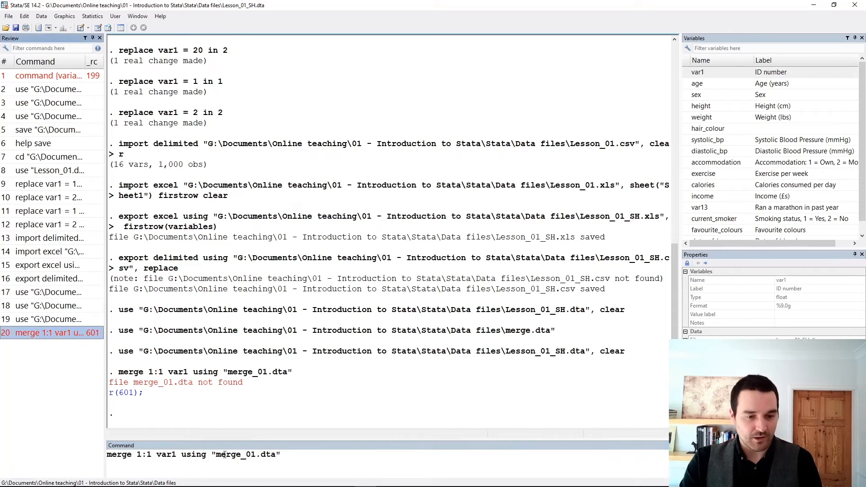
{"action": "left_click", "coordinate": [257, 455]}
{"action": "key", "text": "BackSpace"}
{"action": "key", "text": "BackSpace"}
{"action": "key", "text": "BackSpace"}
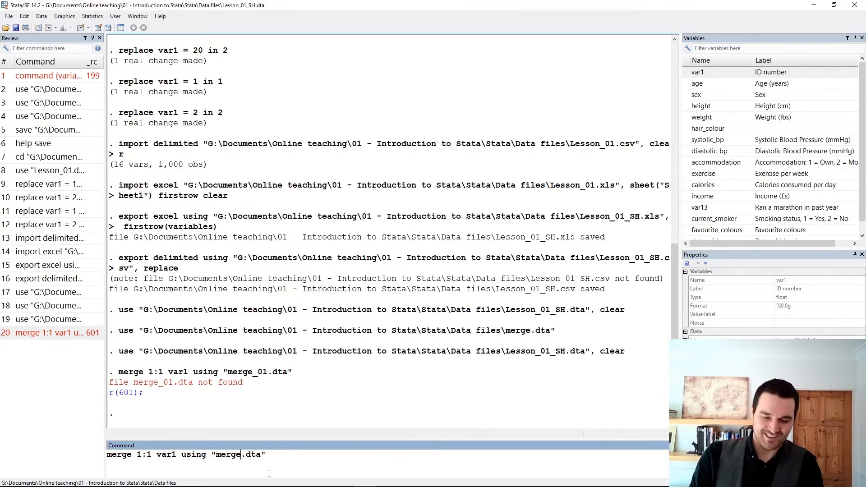
{"action": "key", "text": "Return"}
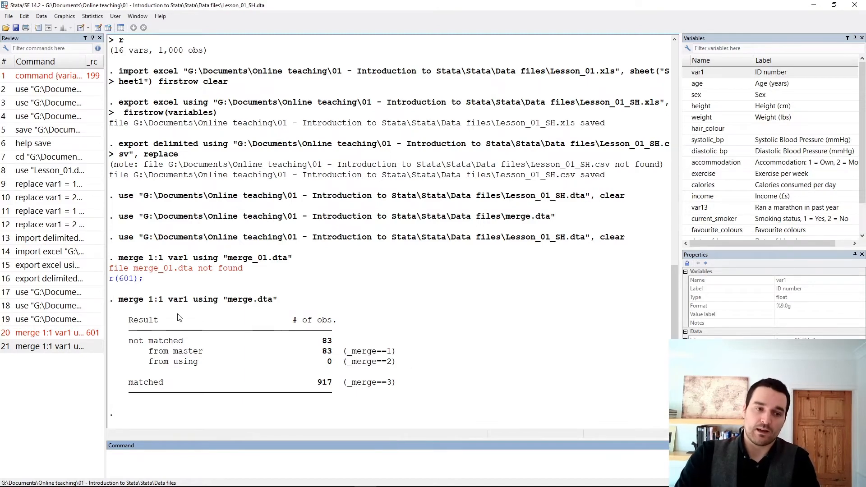
Examine the merge result table's not matched, from master, from using and matched rows, relating them to the using file in the command.
{"action": "left_click_drag", "start_coordinate": [130, 344], "coordinate": [334, 343]}
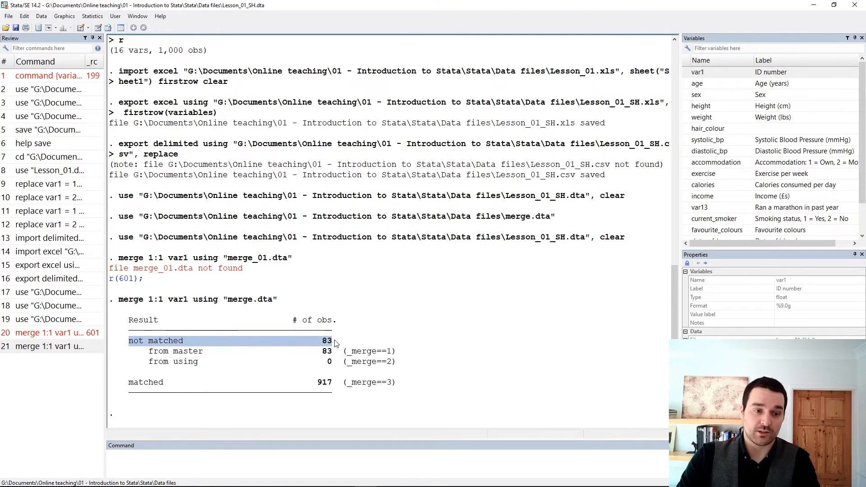
{"action": "left_click", "coordinate": [150, 357]}
{"action": "left_click_drag", "start_coordinate": [149, 354], "coordinate": [331, 352]}
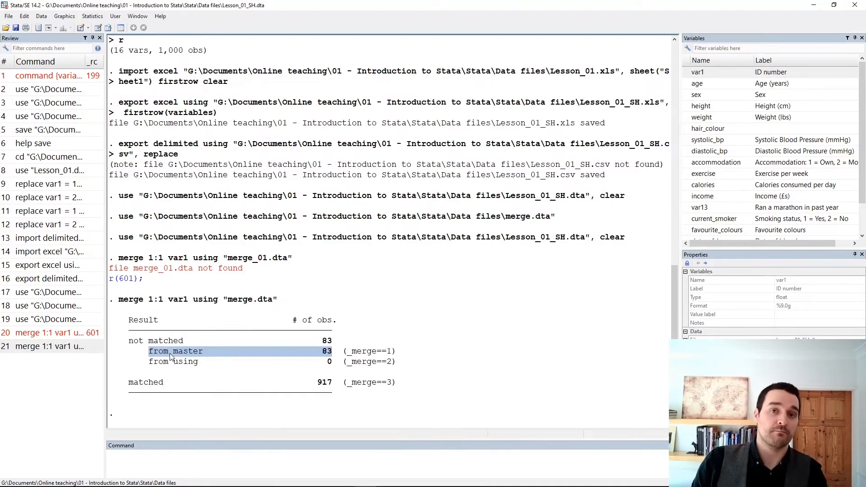
{"action": "left_click_drag", "start_coordinate": [149, 363], "coordinate": [336, 364]}
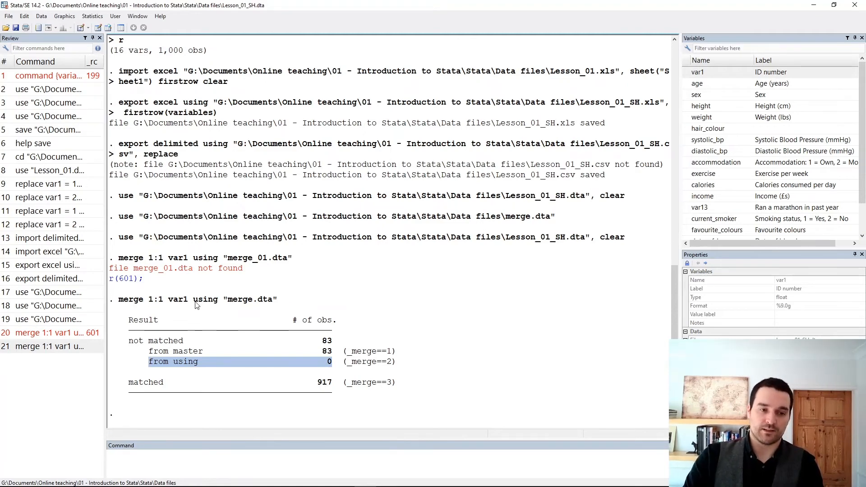
{"action": "left_click_drag", "start_coordinate": [194, 300], "coordinate": [276, 306]}
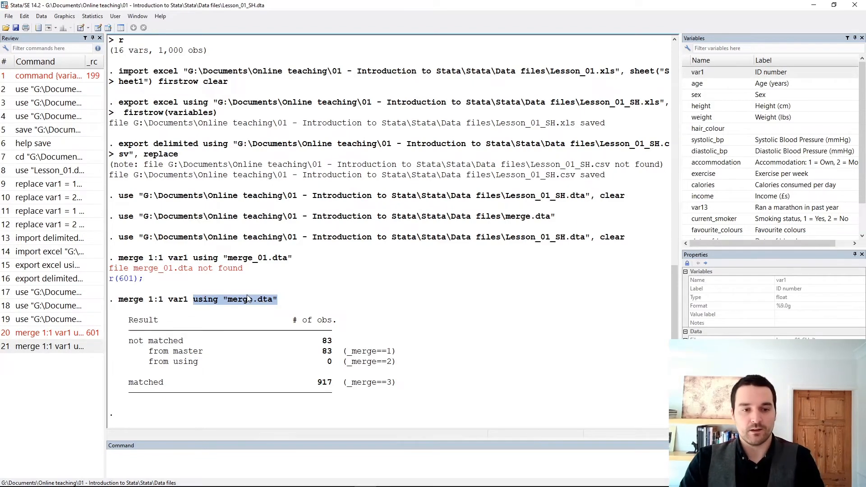
{"action": "left_click", "coordinate": [252, 301]}
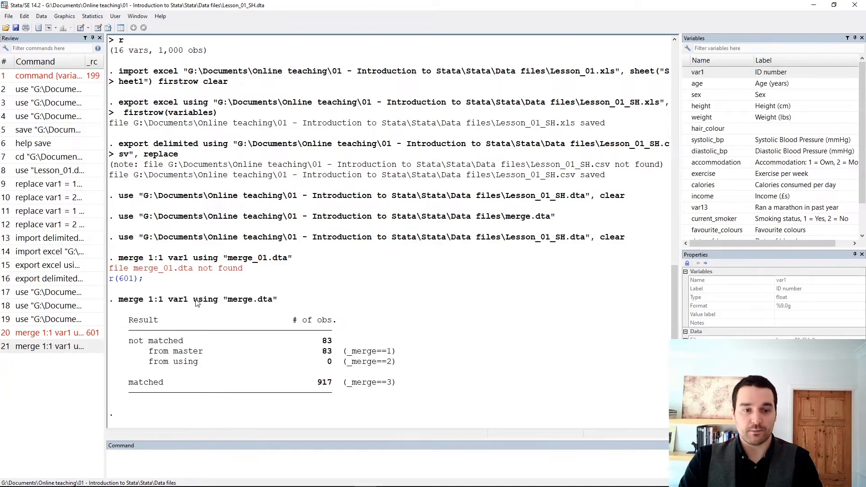
{"action": "left_click_drag", "start_coordinate": [129, 381], "coordinate": [332, 385]}
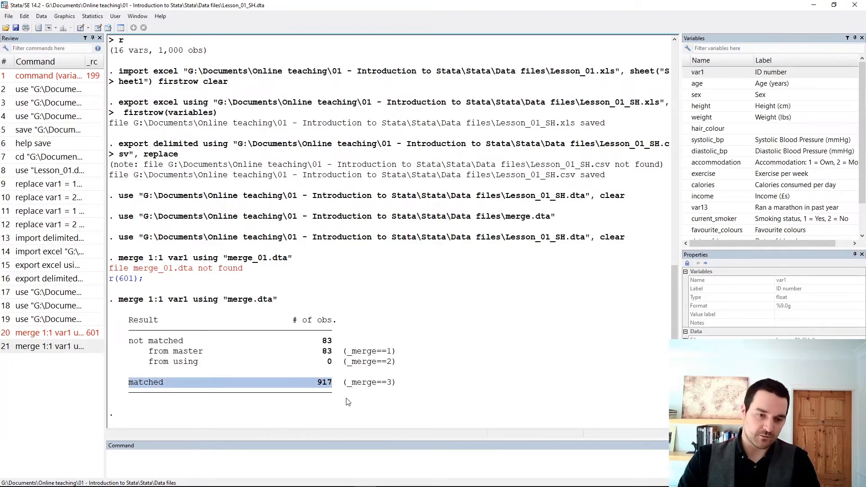
Compare the matched count with the from master count in the merge result table.
{"action": "left_click", "coordinate": [344, 399]}
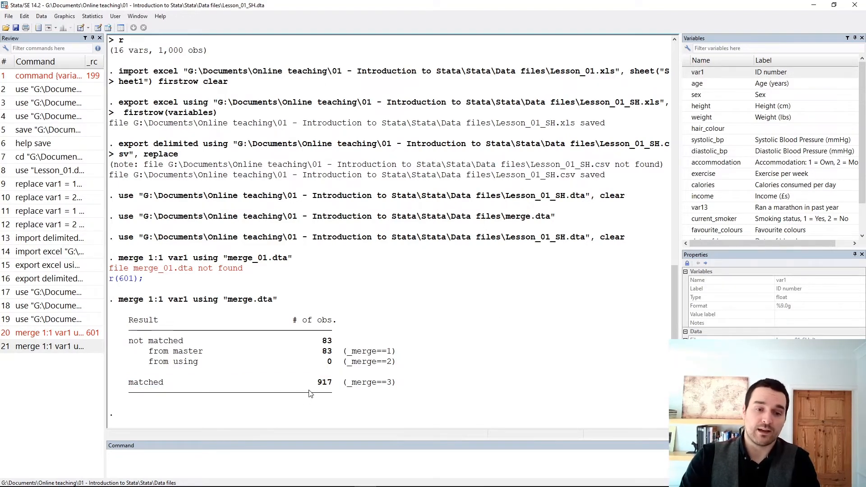
{"action": "double_click", "coordinate": [321, 382]}
{"action": "double_click", "coordinate": [326, 352]}
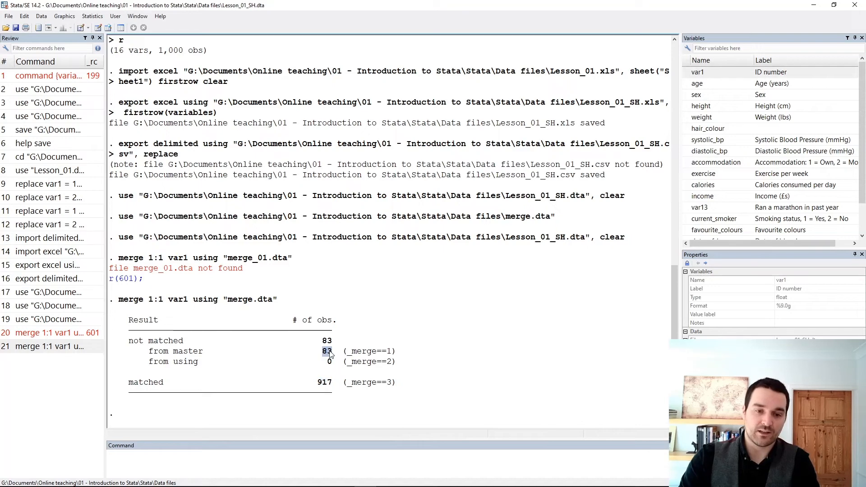
{"action": "left_click", "coordinate": [339, 387]}
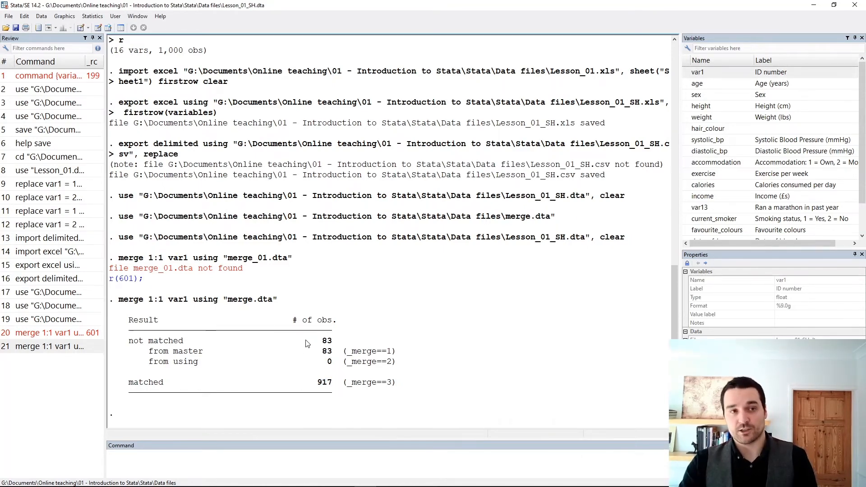
Browse the merged data, highlighting the original variables from var1 to the blood pressure date, and the added date_of_recruitment column.
{"action": "left_click", "coordinate": [109, 28]}
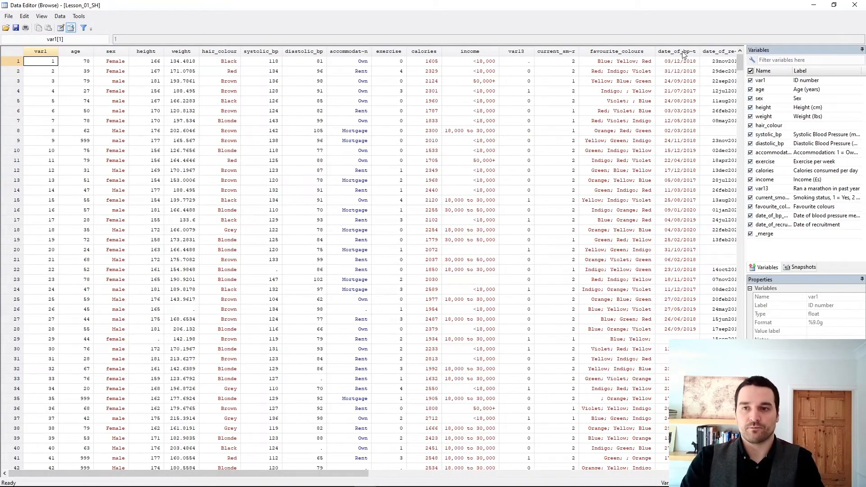
{"action": "left_click_drag", "start_coordinate": [685, 51], "coordinate": [34, 49]}
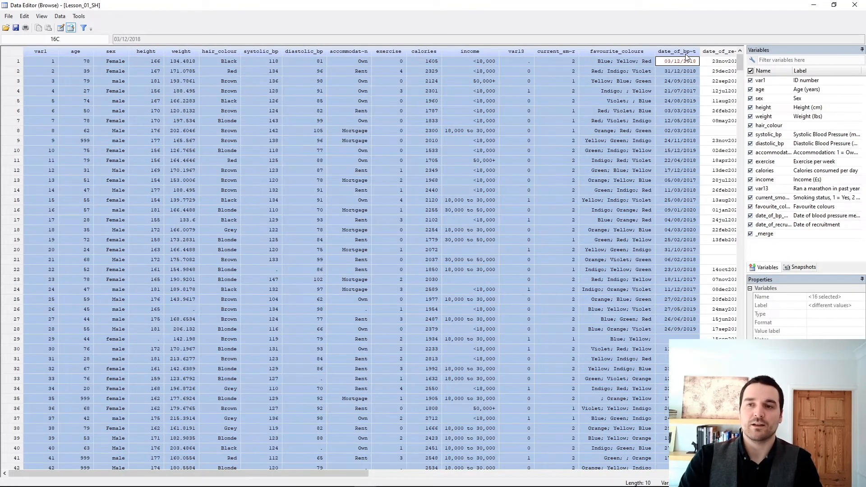
{"action": "left_click", "coordinate": [716, 52]}
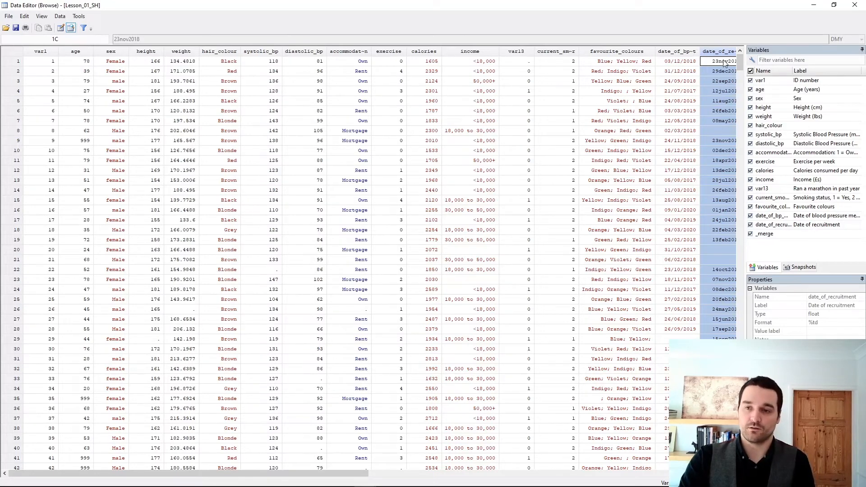
{"action": "left_click", "coordinate": [723, 62]}
Examine the _merge column, comparing its codes in rows 1 and 8 with the recruitment dates beside them.
{"action": "key", "text": "Right"}
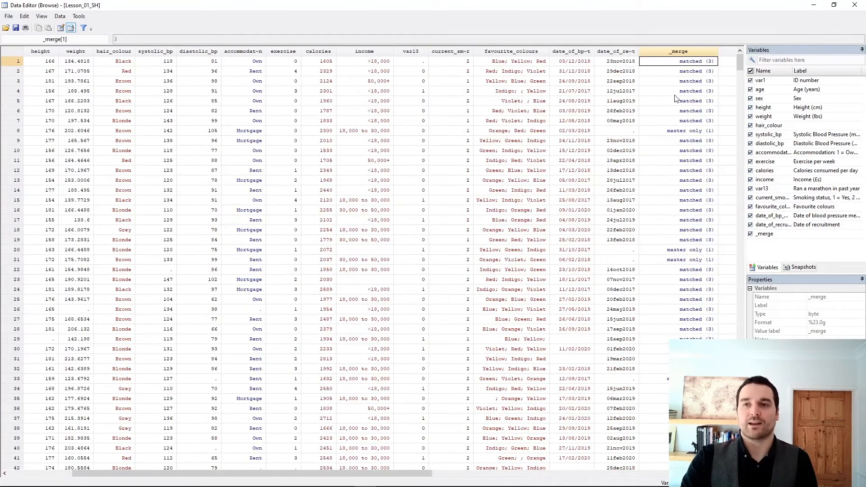
{"action": "left_click", "coordinate": [681, 52]}
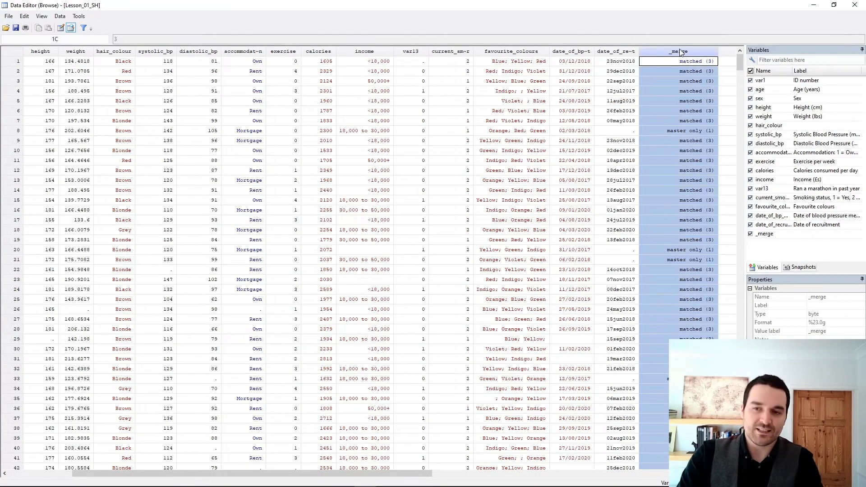
{"action": "left_click_drag", "start_coordinate": [691, 71], "coordinate": [691, 79]}
{"action": "left_click", "coordinate": [687, 91]}
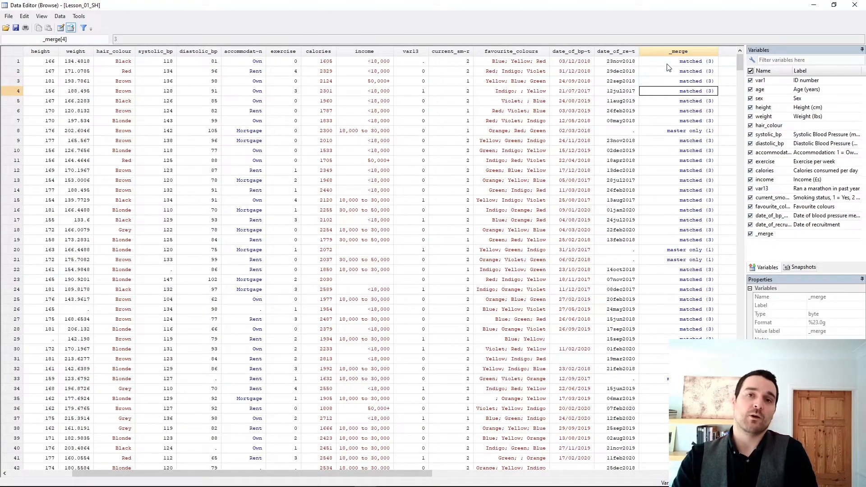
{"action": "left_click_drag", "start_coordinate": [669, 63], "coordinate": [637, 64]}
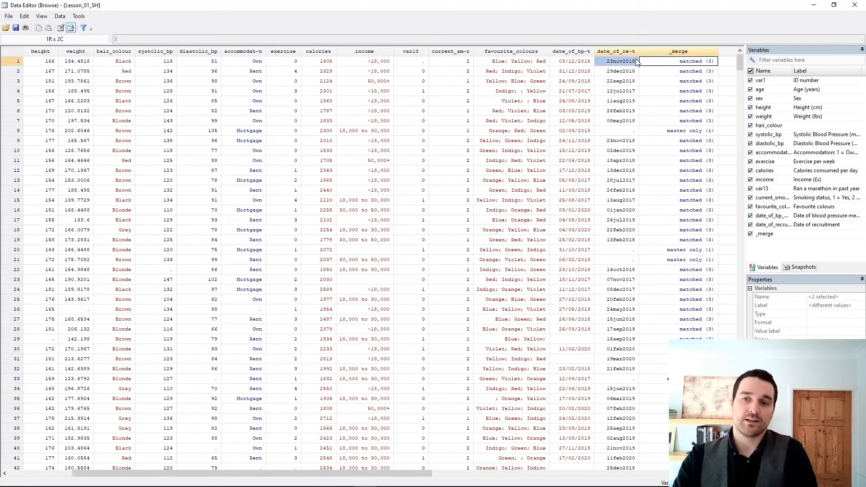
{"action": "left_click_drag", "start_coordinate": [669, 131], "coordinate": [635, 131]}
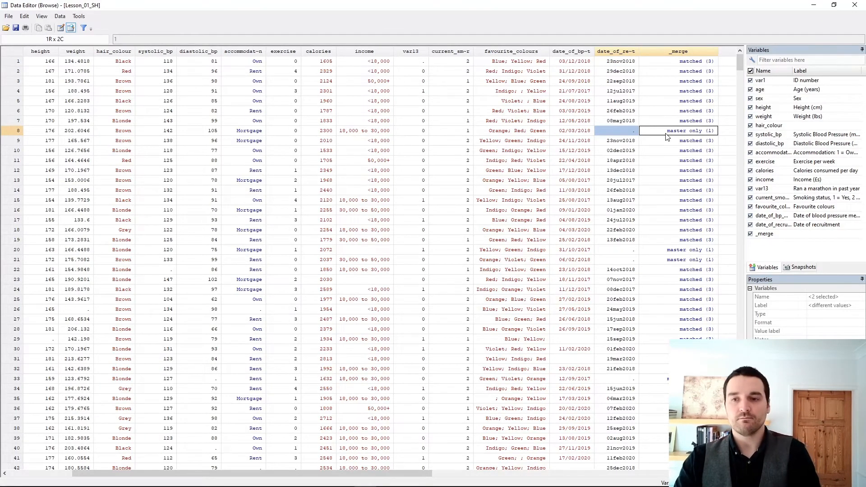
Check row 8's _merge code against its recruitment date and row 7's _merge code, and close the data browser.
{"action": "left_click", "coordinate": [666, 133]}
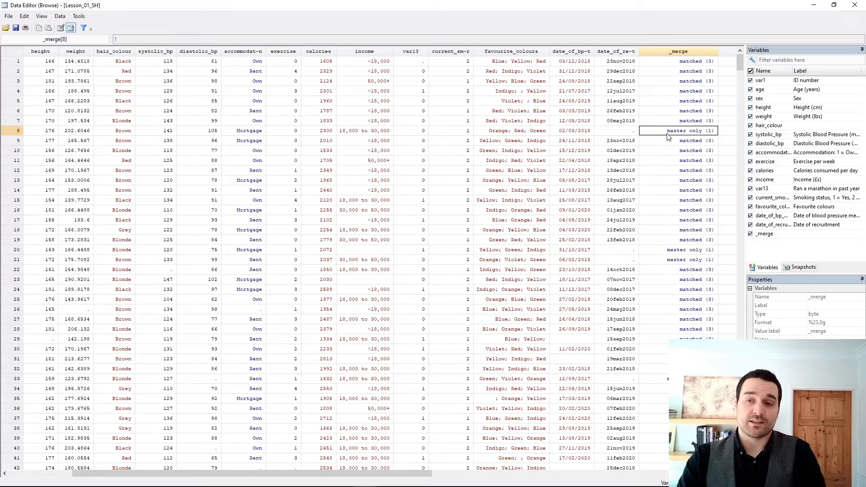
{"action": "left_click", "coordinate": [631, 134]}
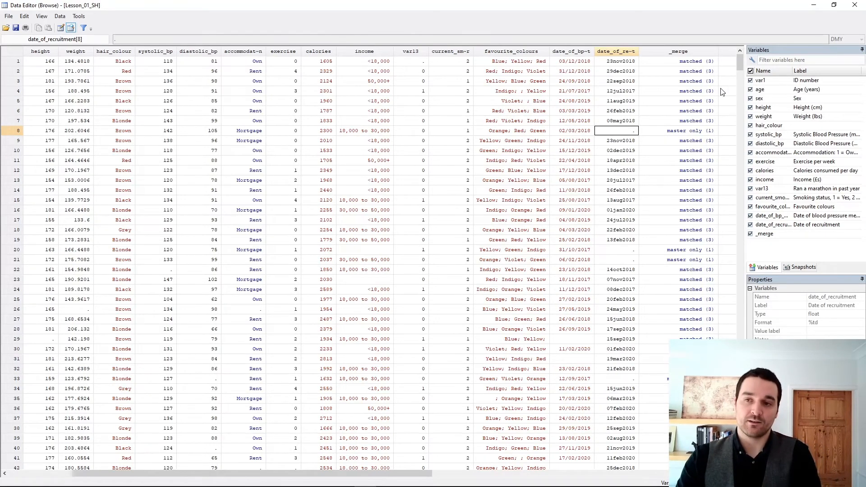
{"action": "left_click", "coordinate": [696, 131]}
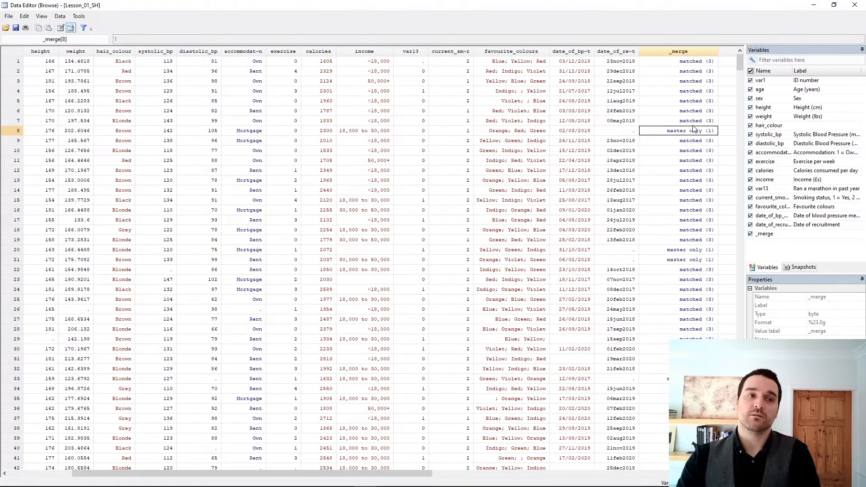
{"action": "left_click", "coordinate": [695, 121]}
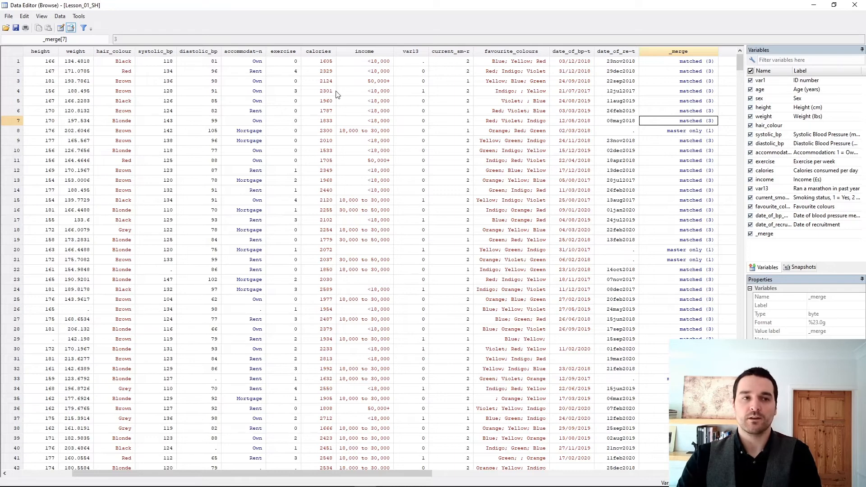
{"action": "left_click", "coordinate": [689, 131]}
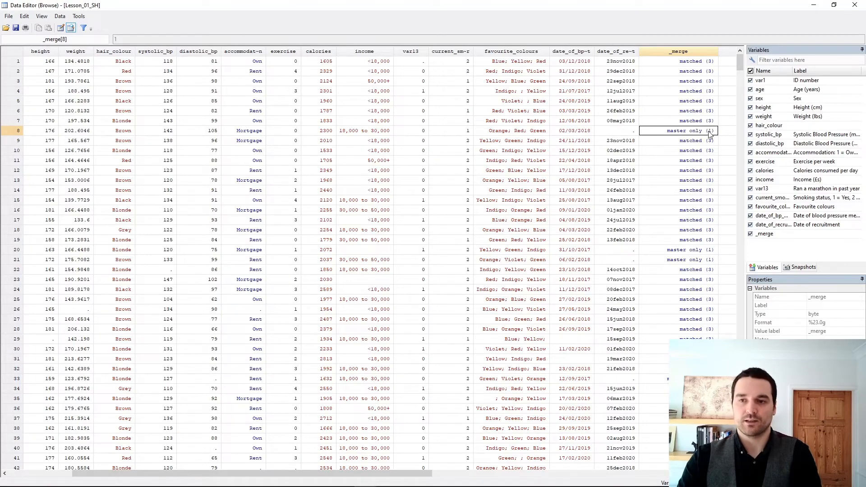
{"action": "left_click", "coordinate": [855, 4]}
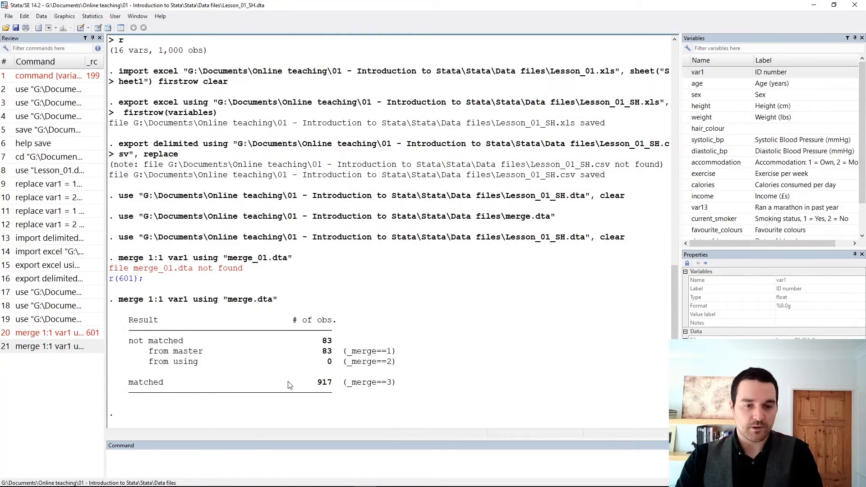
Locate _merge in the variable list and open the documentation with the command help merge.
{"action": "scroll", "coordinate": [738, 192], "scroll_direction": "down", "scroll_amount": 1}
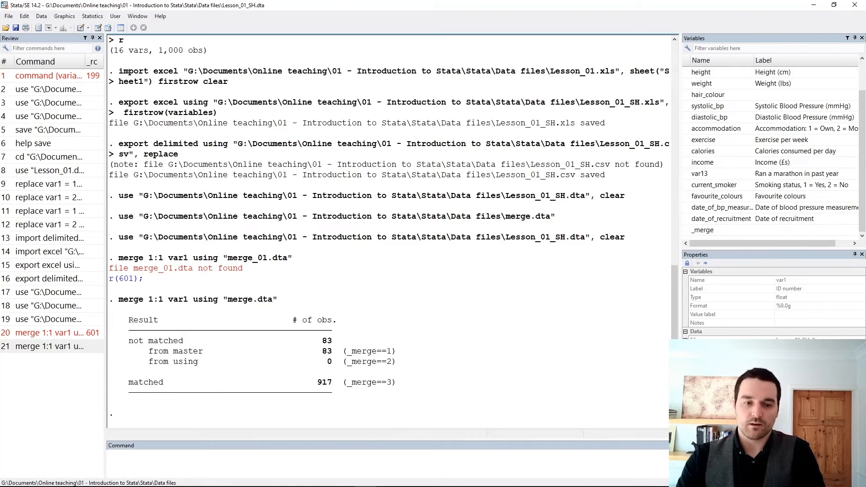
{"action": "left_click", "coordinate": [248, 463]}
{"action": "type", "text": "help me"}
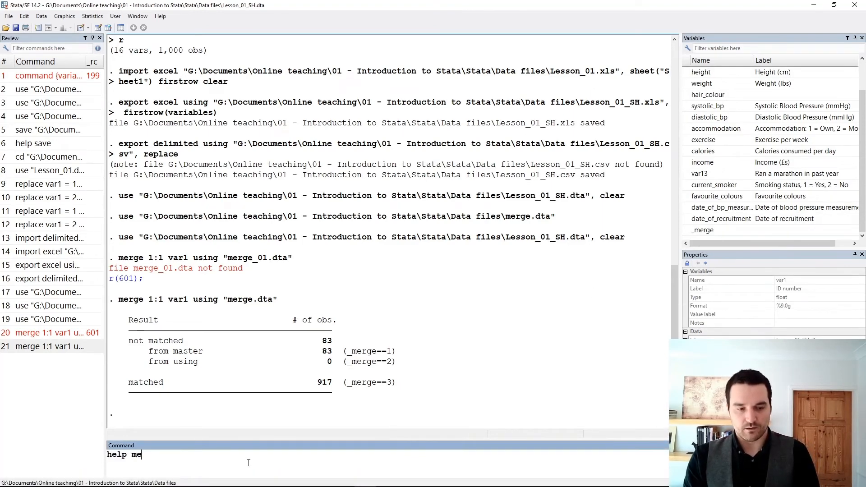
{"action": "type", "text": "rge"}
{"action": "key", "text": "Return"}
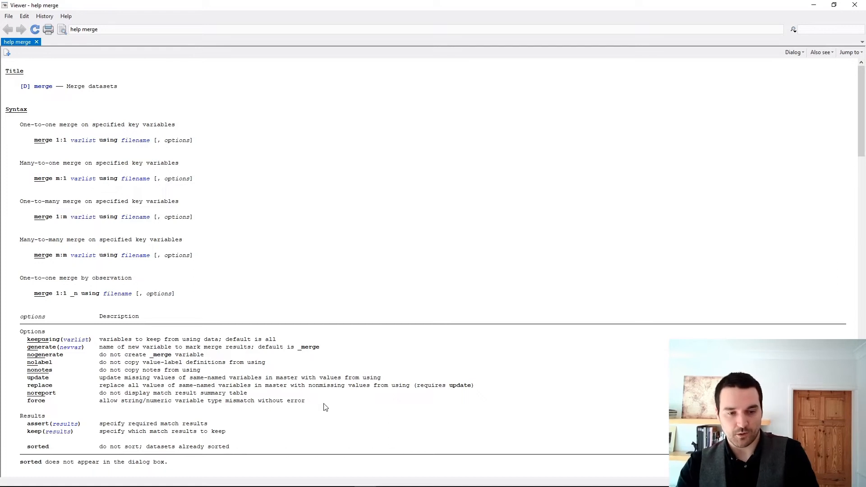
Read the nogenerate option's description in the merge help and close the help viewer.
{"action": "left_click_drag", "start_coordinate": [27, 355], "coordinate": [207, 359]}
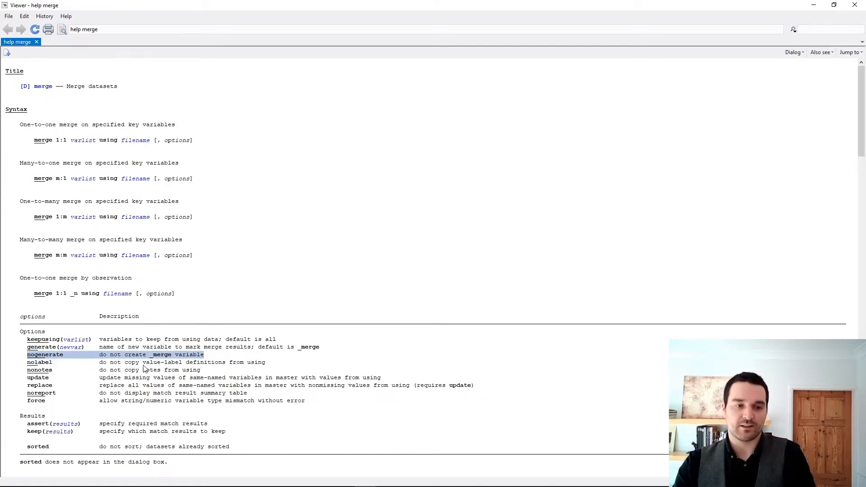
{"action": "left_click", "coordinate": [191, 357]}
{"action": "left_click_drag", "start_coordinate": [208, 358], "coordinate": [28, 359]}
{"action": "left_click", "coordinate": [237, 350]}
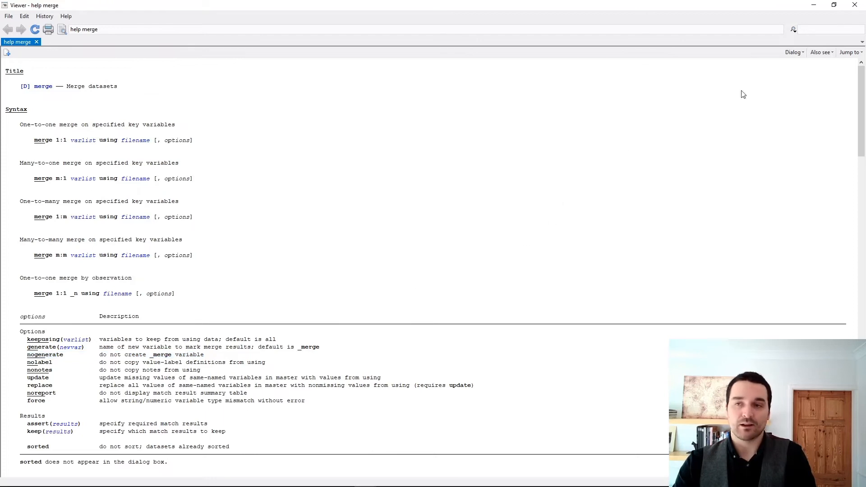
{"action": "left_click", "coordinate": [856, 9]}
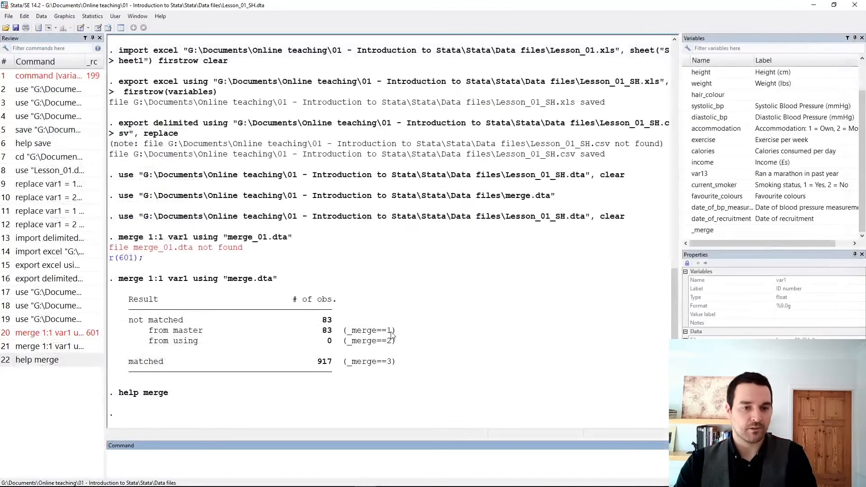
Select the _merge variable to point it out, and save the merged dataset over the existing Lesson_01_SH.dta file.
{"action": "left_click", "coordinate": [732, 229]}
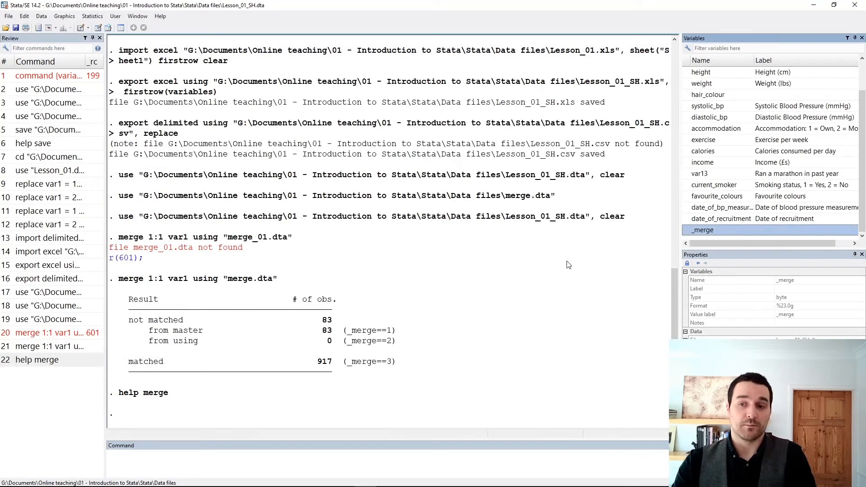
{"action": "left_click", "coordinate": [303, 453]}
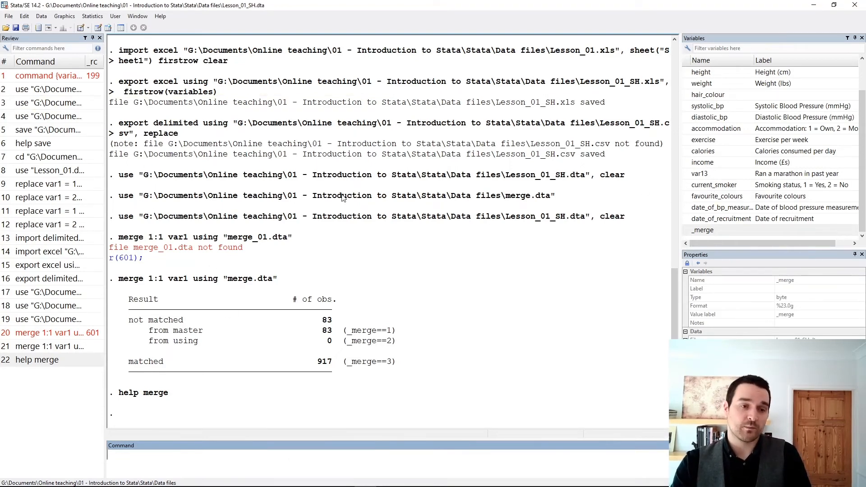
{"action": "left_click", "coordinate": [12, 17]}
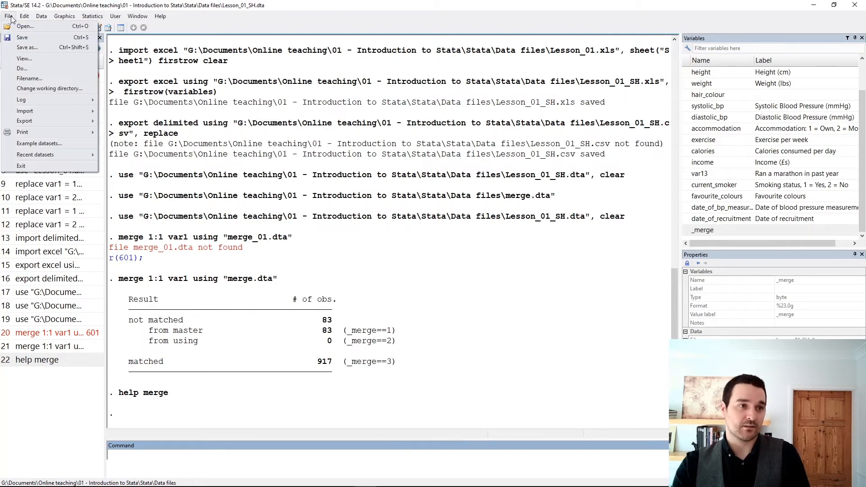
{"action": "left_click", "coordinate": [28, 38]}
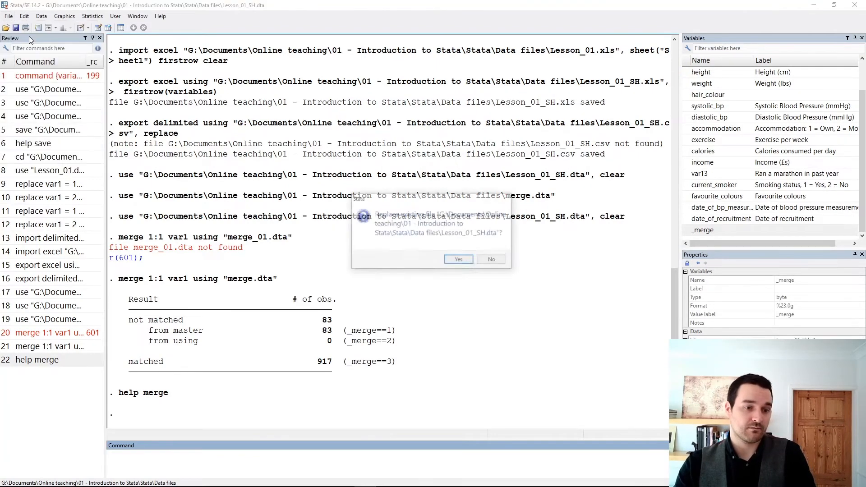
{"action": "left_click", "coordinate": [459, 261]}
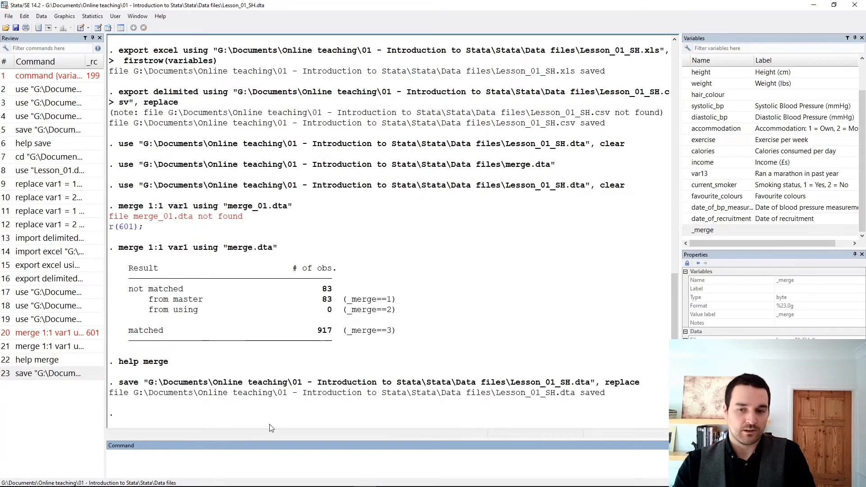
Save the dataset again with the command save "Lesson_01_SH.dta", replace and check its output line.
{"action": "type", "text": "save "}
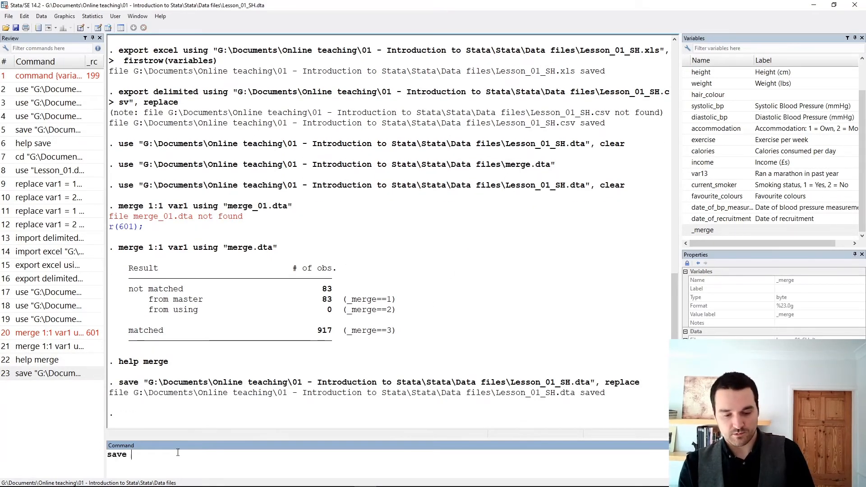
{"action": "type", "text": "\"Lesson"}
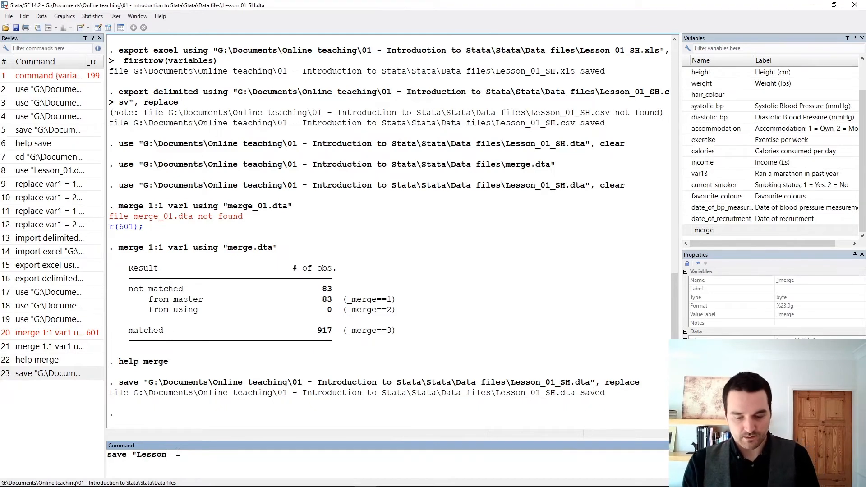
{"action": "type", "text": "_01_SH"}
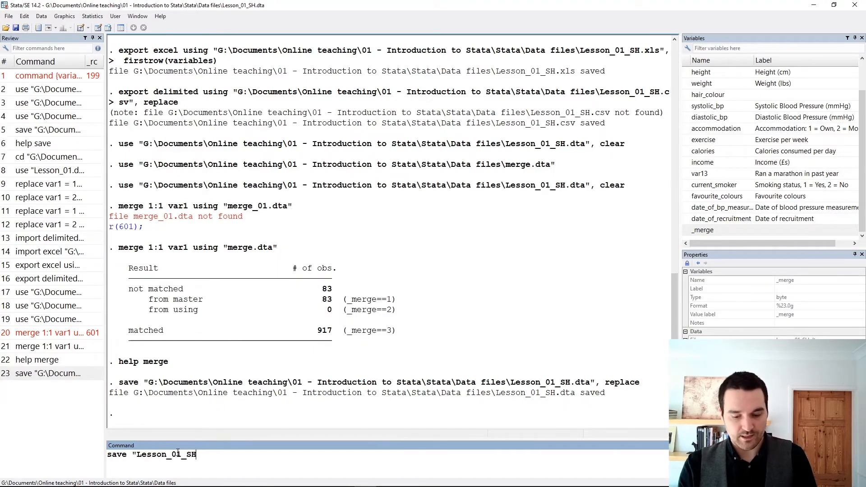
{"action": "type", "text": ".dta\""}
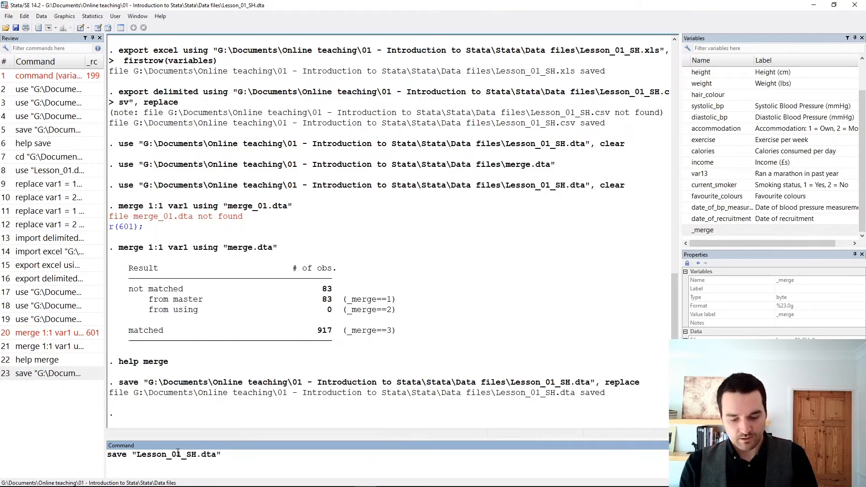
{"action": "type", "text": ", replace"}
{"action": "key", "text": "Return"}
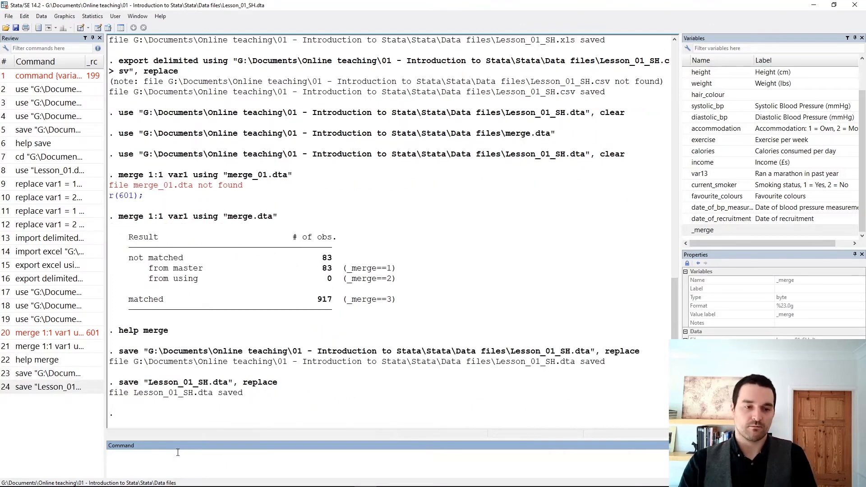
{"action": "left_click_drag", "start_coordinate": [109, 392], "coordinate": [266, 395]}
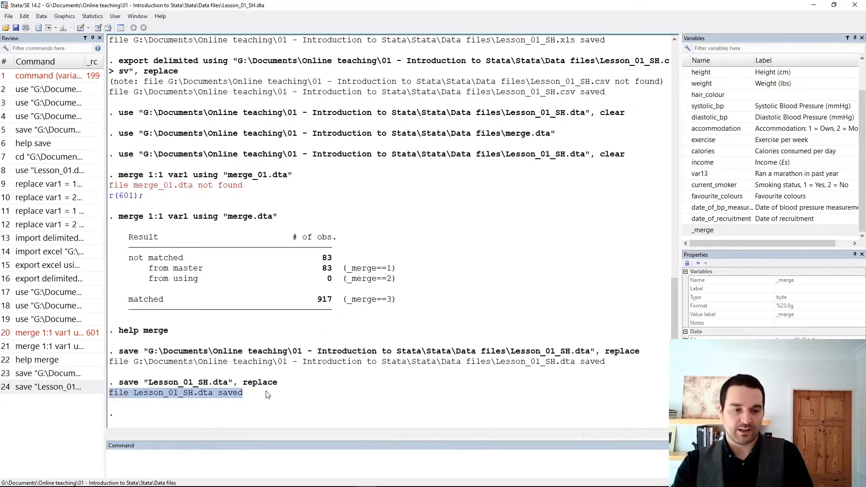
{"action": "left_click", "coordinate": [266, 395]}
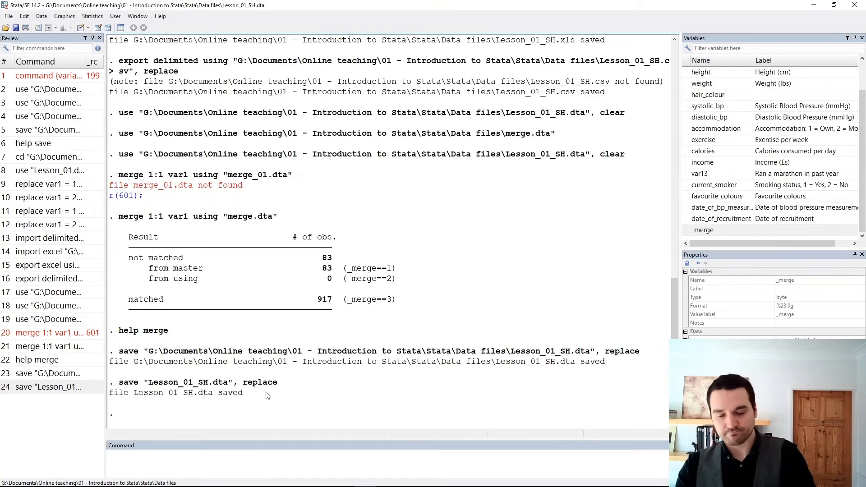
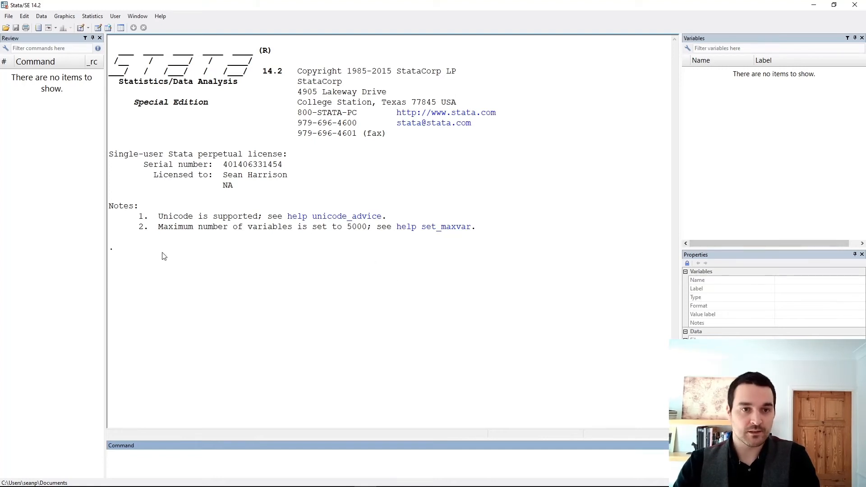
Check the font options for the Review, Results, Variables and Command windows, leaving the font settings unchanged.
{"action": "right_click", "coordinate": [68, 153]}
{"action": "right_click", "coordinate": [45, 126]}
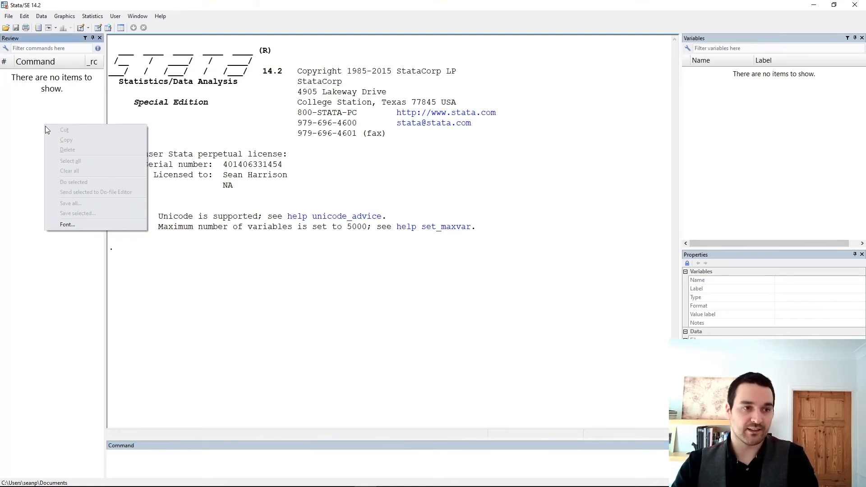
{"action": "right_click", "coordinate": [217, 287]}
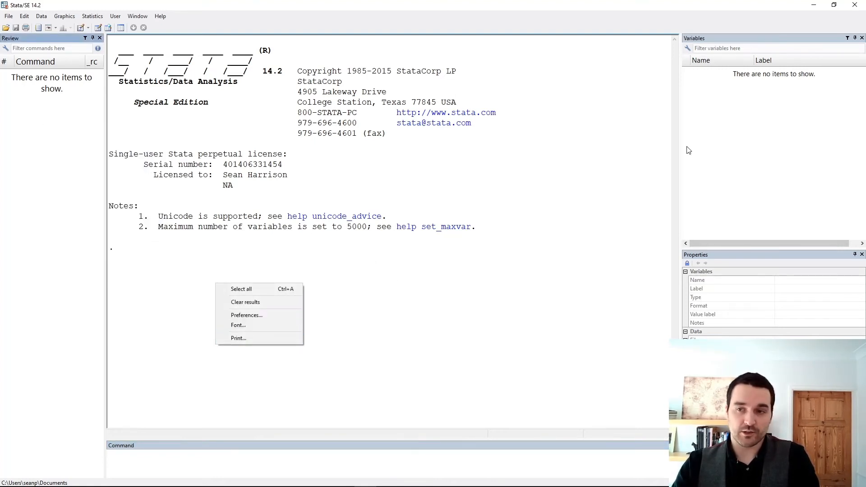
{"action": "right_click", "coordinate": [755, 117]}
{"action": "left_click", "coordinate": [776, 175]}
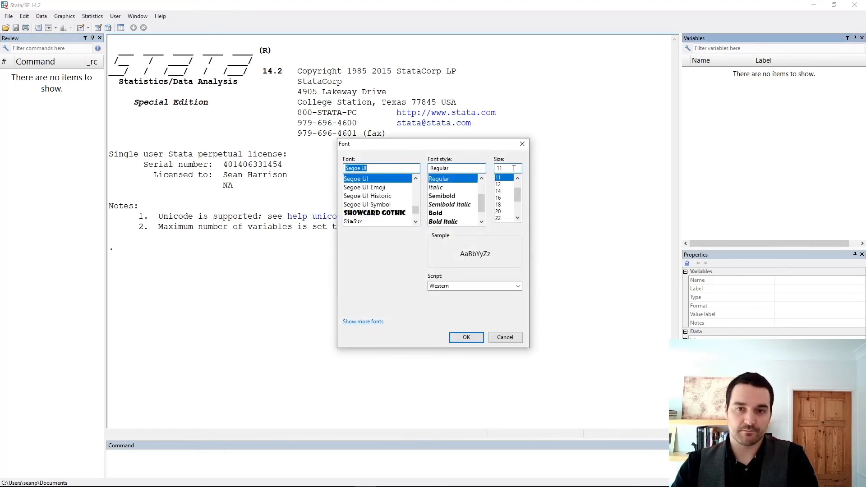
{"action": "left_click", "coordinate": [525, 148]}
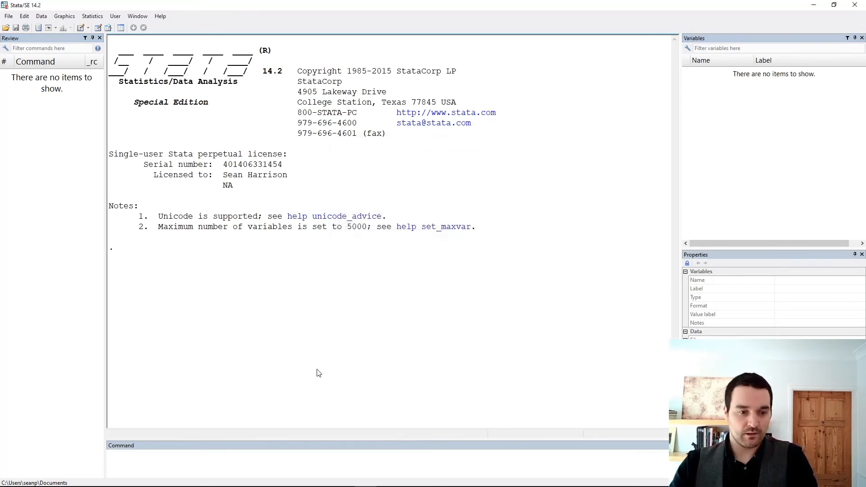
{"action": "right_click", "coordinate": [222, 457]}
{"action": "left_click", "coordinate": [518, 324]}
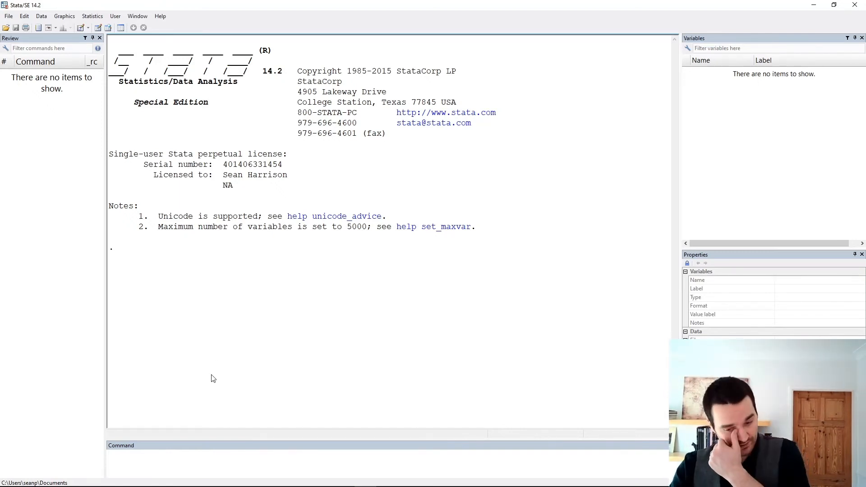
Copy the Data files folder path from File Explorer and make it Stata's working directory with cd "G:\Documents\Online teaching\01 - Introduction to Stata\Stata\Data files".
{"action": "mouse_move", "coordinate": [199, 486]}
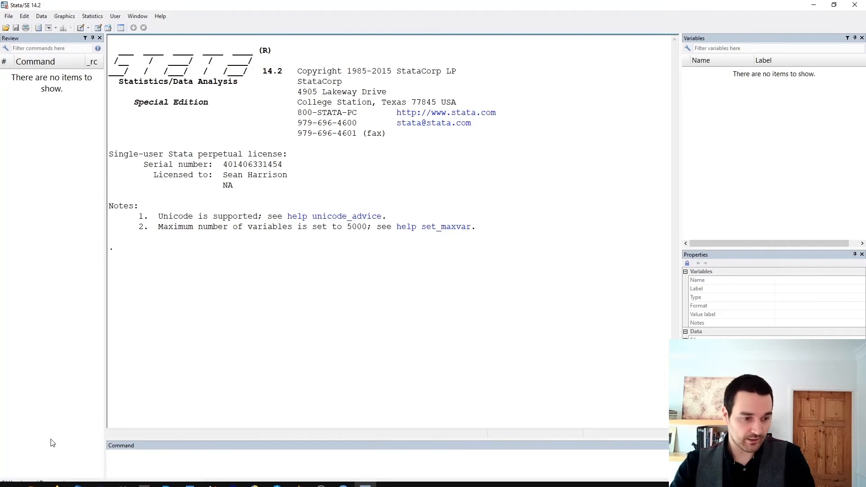
{"action": "mouse_move", "coordinate": [33, 478]}
{"action": "left_click", "coordinate": [41, 446]}
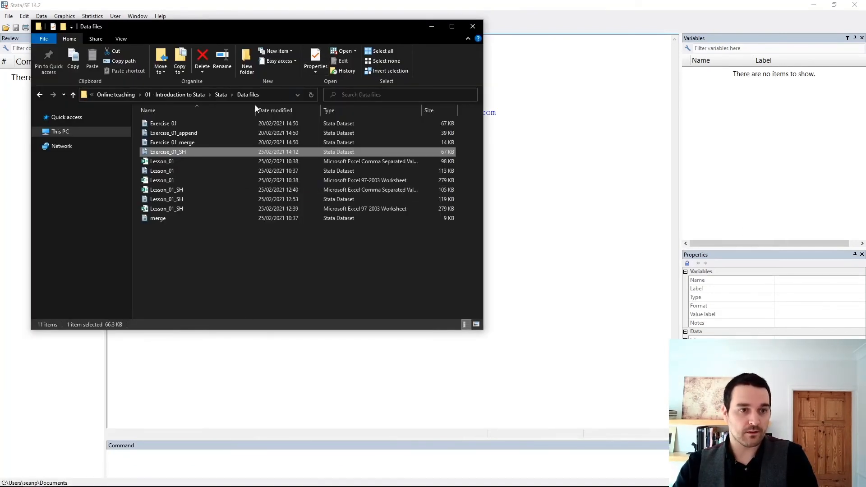
{"action": "left_click", "coordinate": [271, 94]}
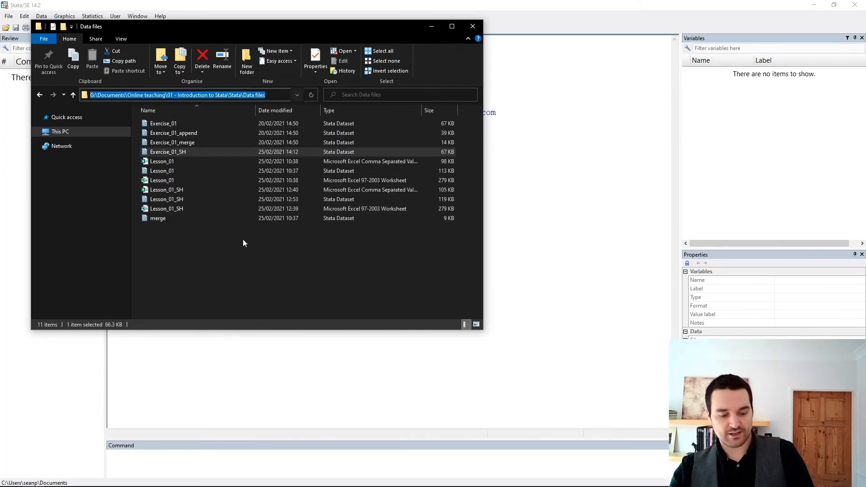
{"action": "left_click", "coordinate": [236, 463]}
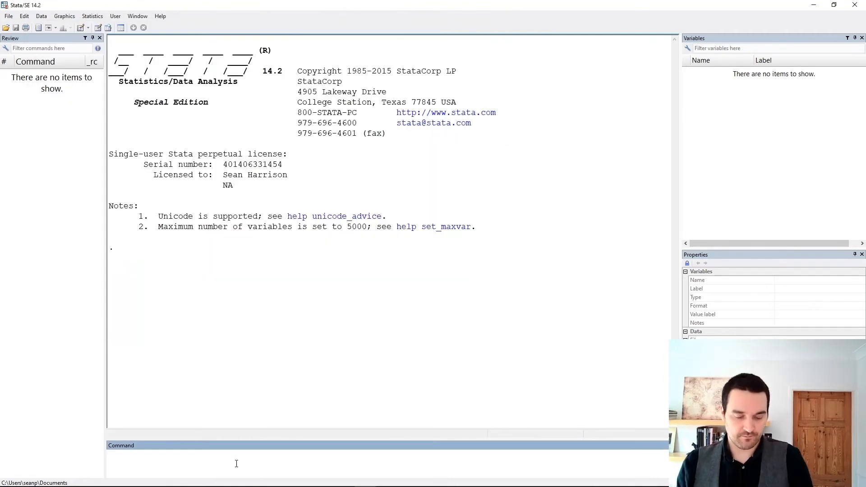
{"action": "type", "text": "cd \""}
{"action": "type", "text": "G:\\Documents\\Online teaching\\01 - Introduction to Stata\\Stata\\Data files"}
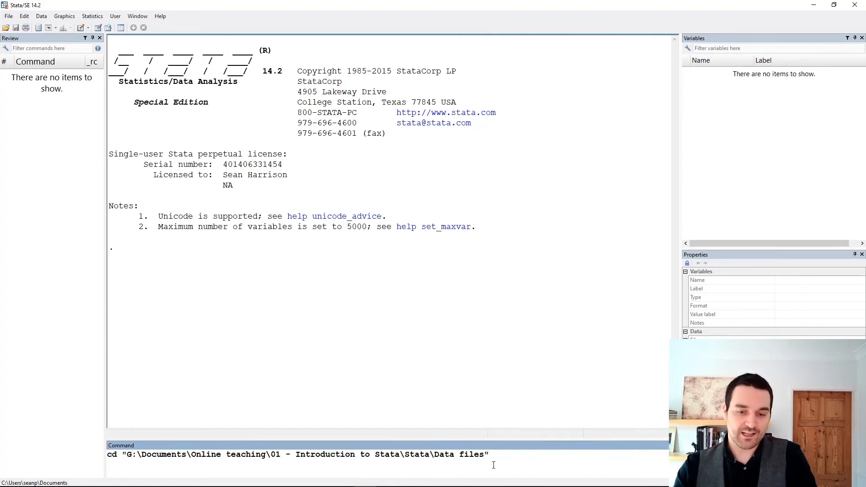
{"action": "key", "text": "Return"}
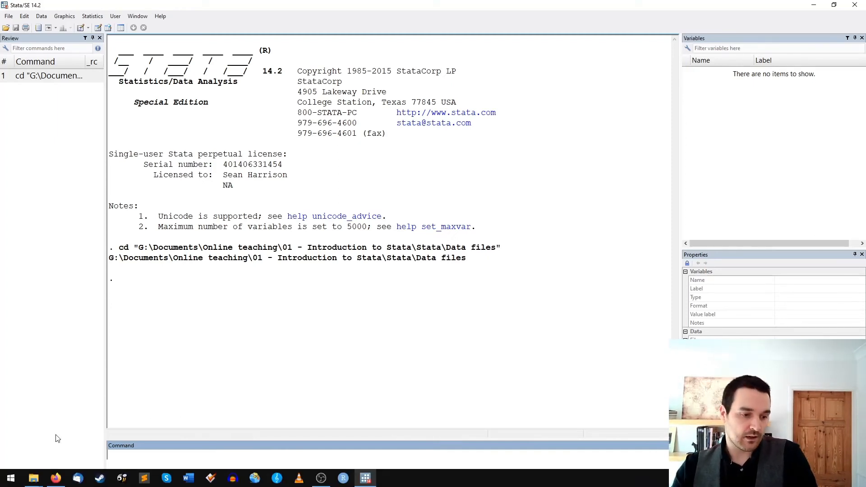
Load the Exercise_01 dataset into Stata from File Explorer, and open the same file again through Stata's Open dialog.
{"action": "left_click", "coordinate": [32, 482]}
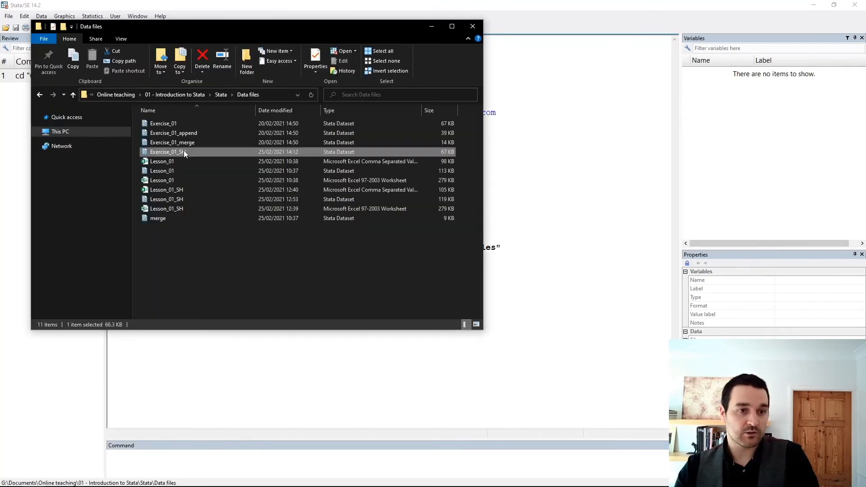
{"action": "left_click_drag", "start_coordinate": [171, 124], "coordinate": [609, 193]}
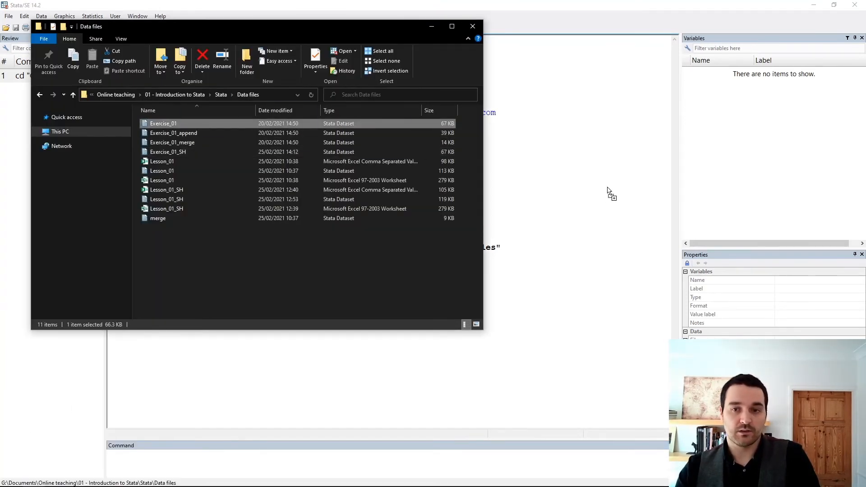
{"action": "left_click", "coordinate": [587, 267]}
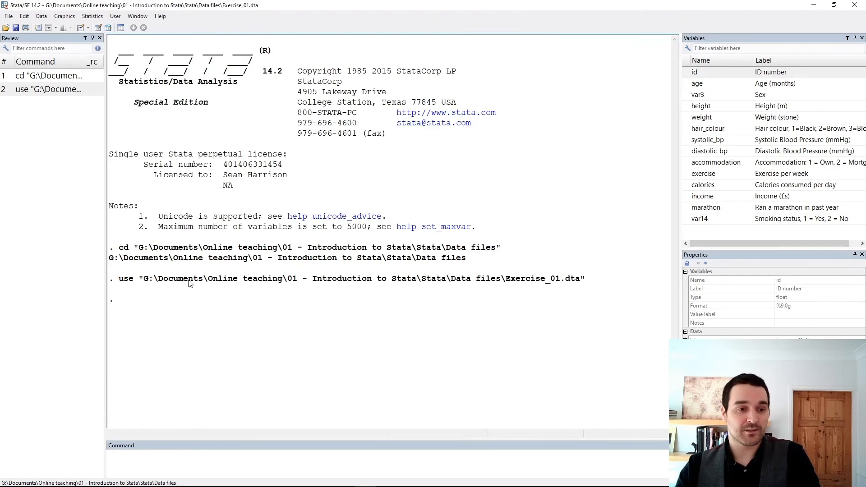
{"action": "left_click", "coordinate": [5, 28]}
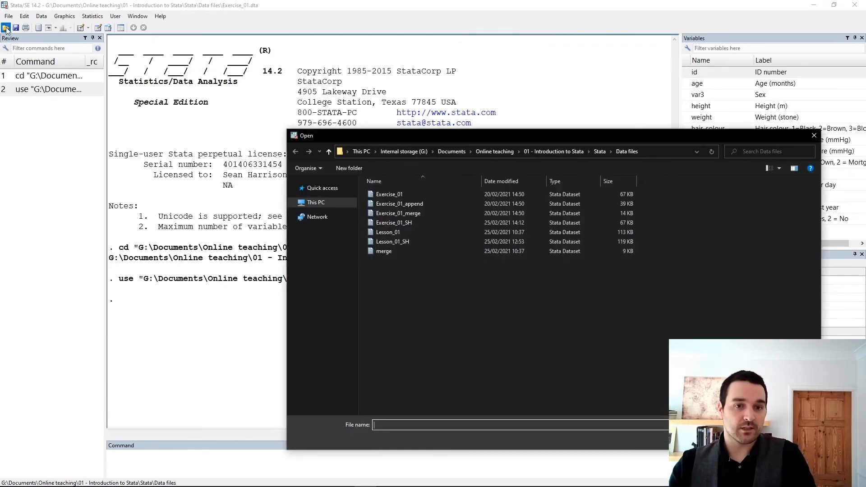
{"action": "double_click", "coordinate": [421, 196]}
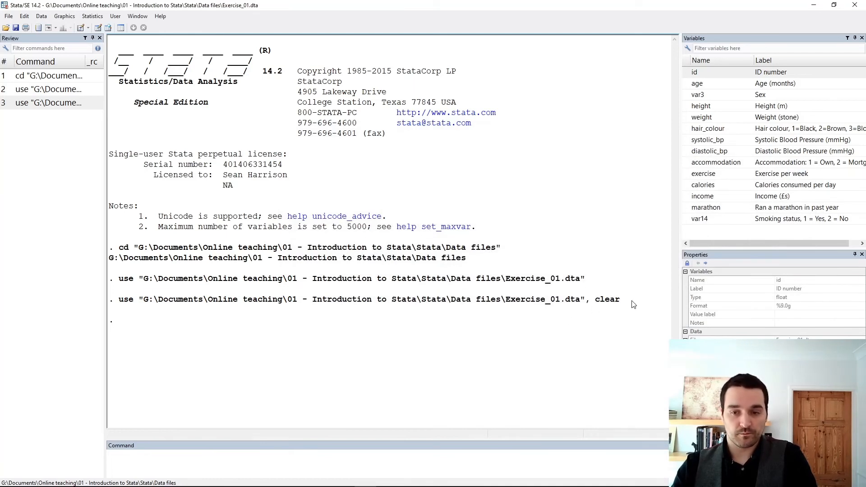
Load the dataset by its file name alone with the command use "exercise_01.dta".
{"action": "left_click", "coordinate": [192, 454]}
{"action": "type", "text": "use \""}
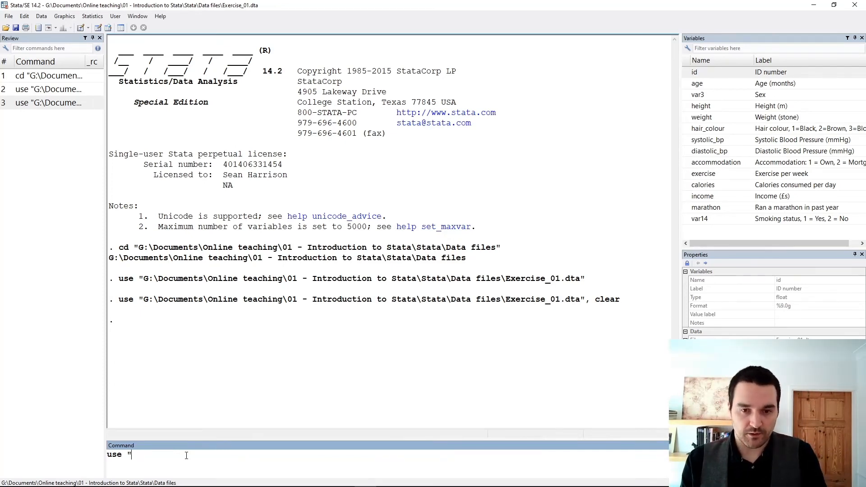
{"action": "type", "text": "Exercise"}
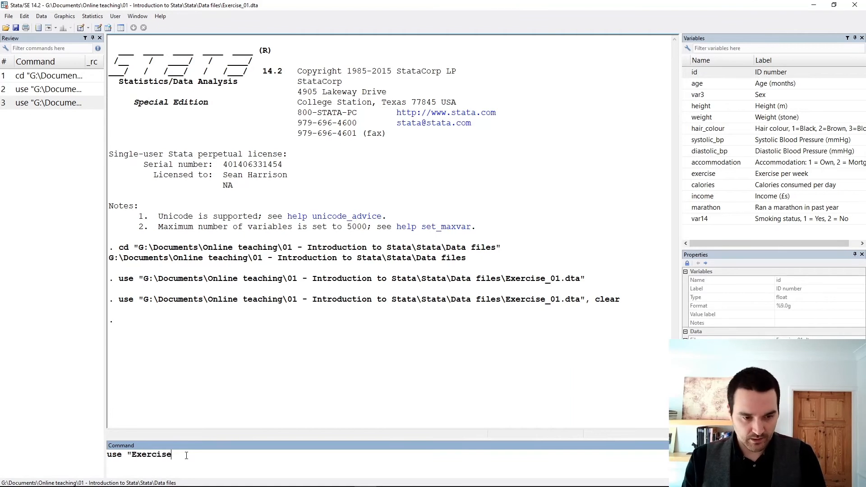
{"action": "type", "text": "_01.dta"}
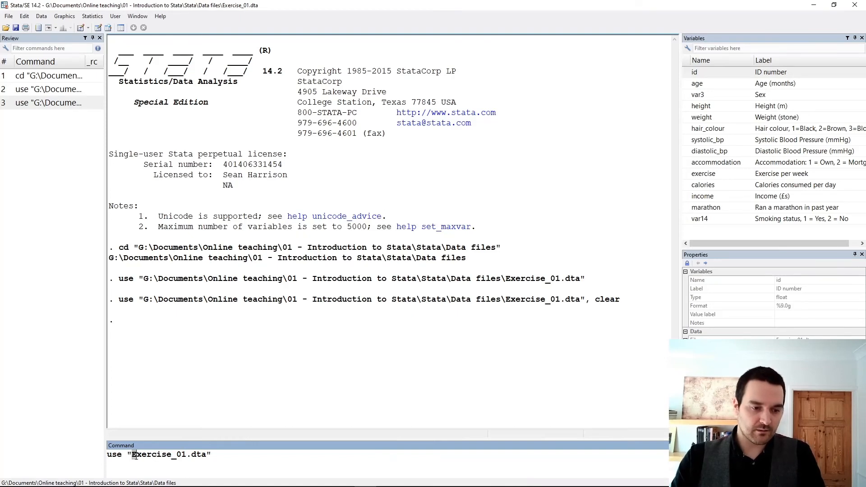
{"action": "left_click", "coordinate": [217, 457]}
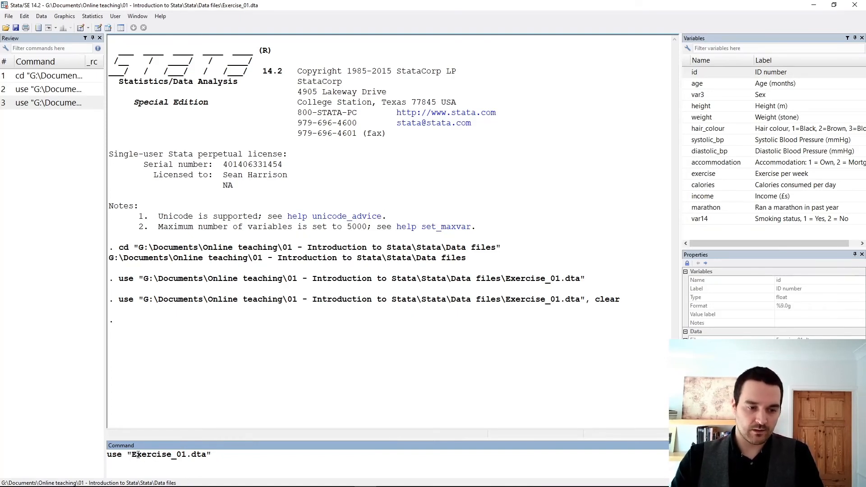
{"action": "key", "text": "BackSpace"}
{"action": "type", "text": "e"}
{"action": "key", "text": "Return"}
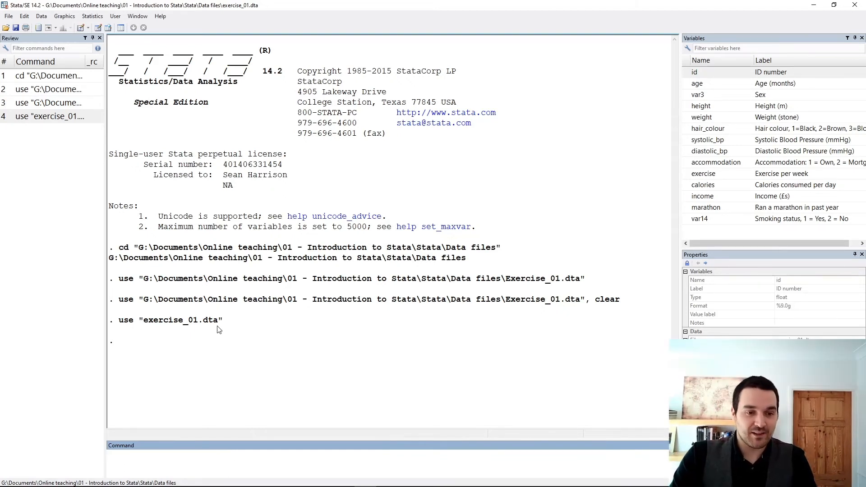
Highlight the use "exercise_01.dta" command in the results output to point it out, and clear the selection.
{"action": "mouse_move", "coordinate": [224, 320]}
{"action": "left_mouse_down"}
{"action": "mouse_move", "coordinate": [119, 326]}
{"action": "mouse_move", "coordinate": [225, 329]}
{"action": "left_mouse_up"}
{"action": "left_click", "coordinate": [120, 321]}
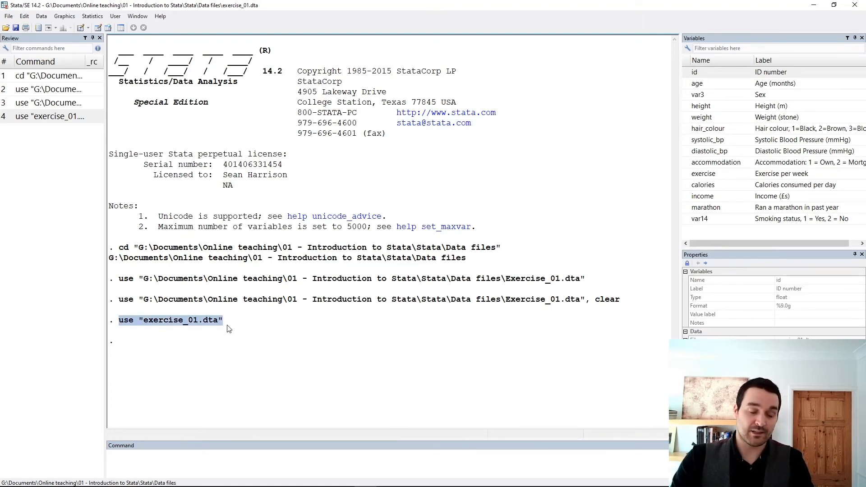
{"action": "left_click", "coordinate": [226, 325]}
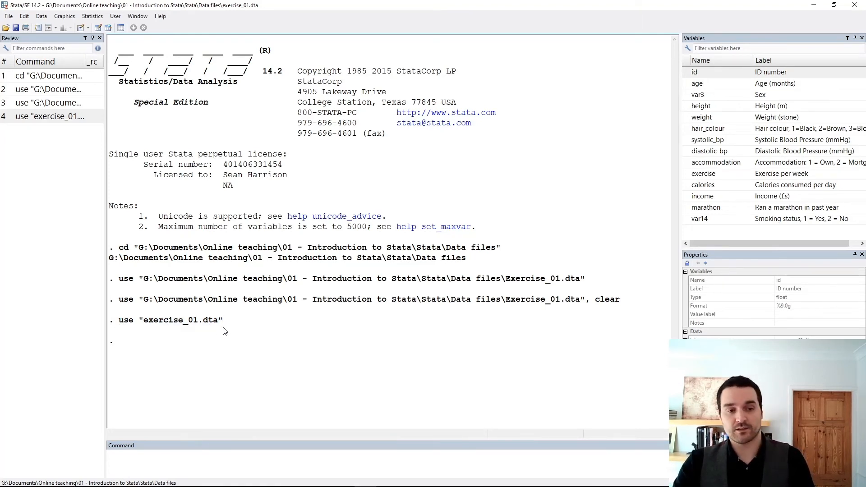
{"action": "left_click", "coordinate": [206, 466]}
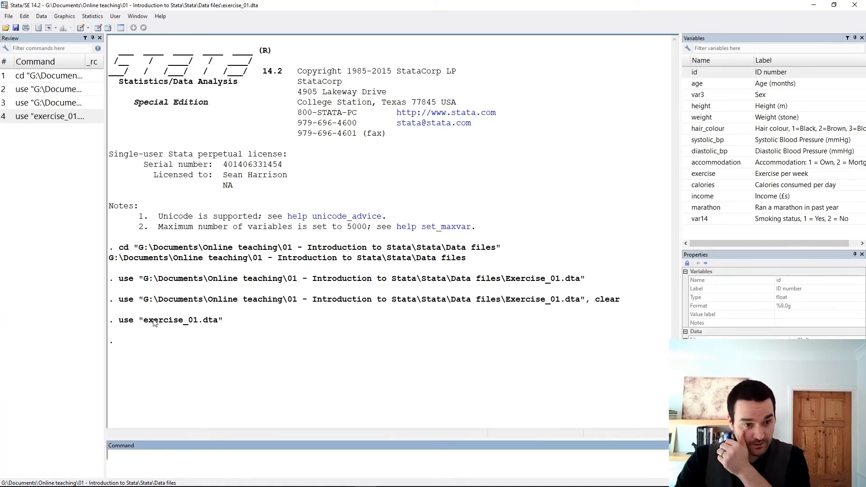
{"action": "left_click_drag", "start_coordinate": [120, 321], "coordinate": [218, 331]}
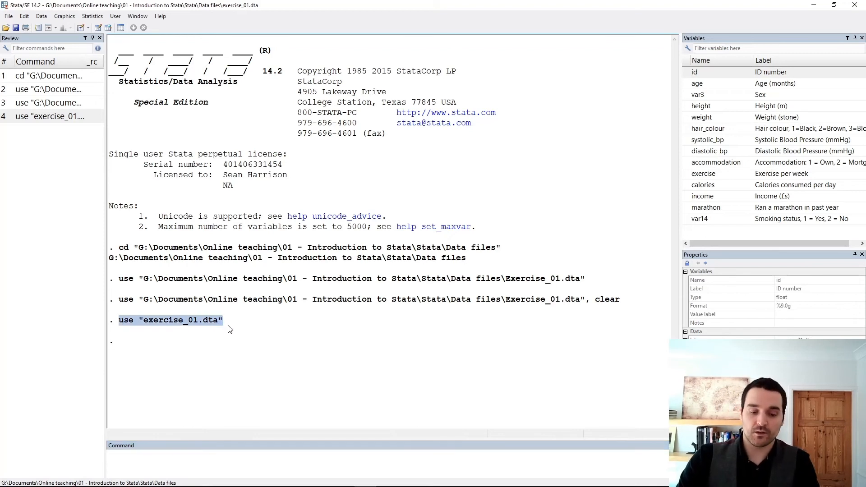
{"action": "left_click", "coordinate": [231, 325]}
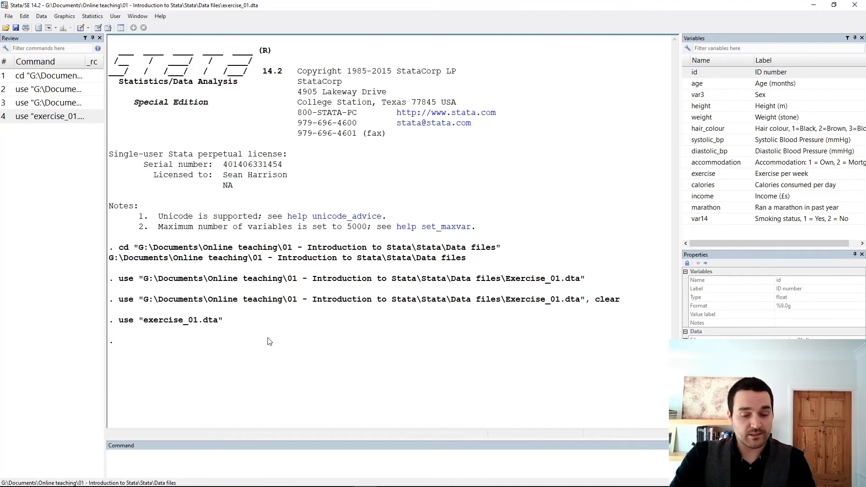
Save the dataset under a new name with the command save "Exercise_01_SH.dta", replace.
{"action": "left_click", "coordinate": [215, 466]}
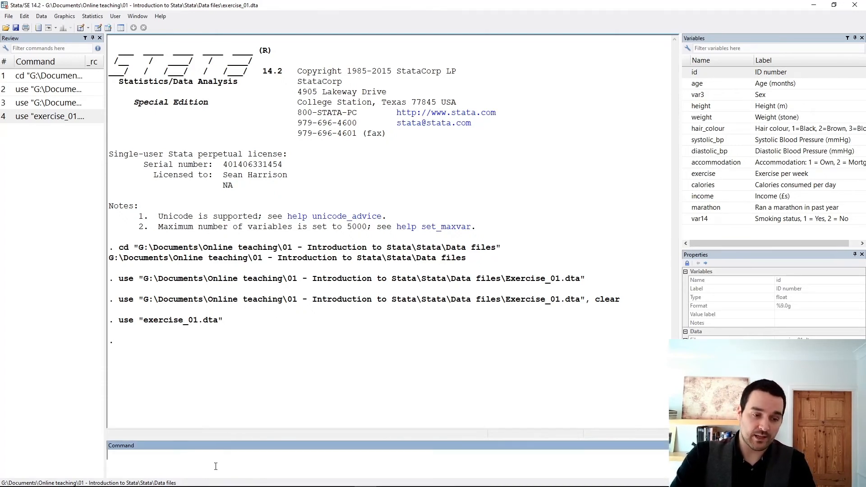
{"action": "type", "text": "save \""}
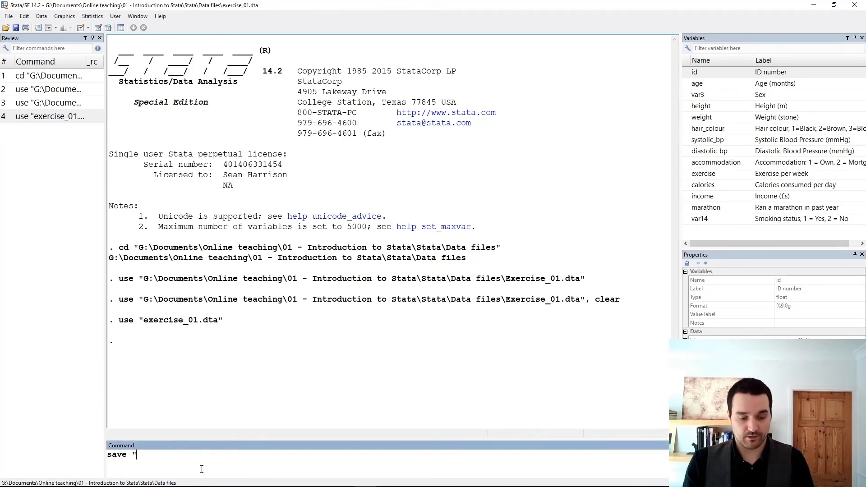
{"action": "type", "text": "Exerci"}
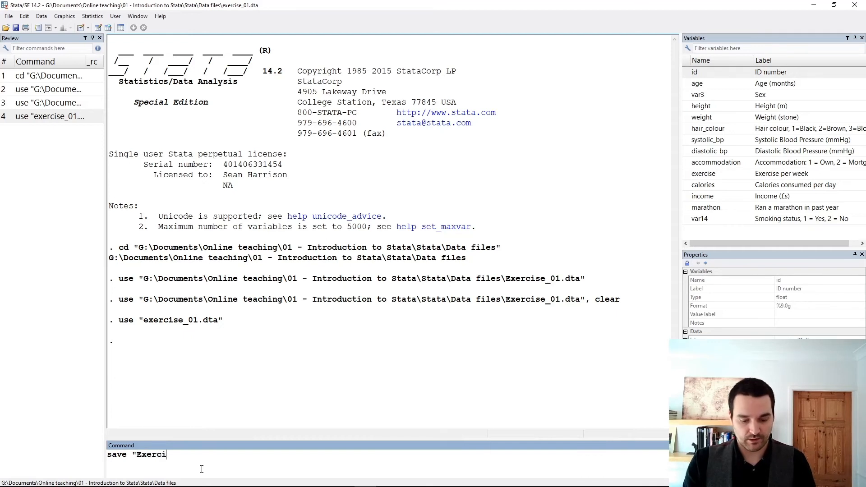
{"action": "type", "text": "se_01_S"}
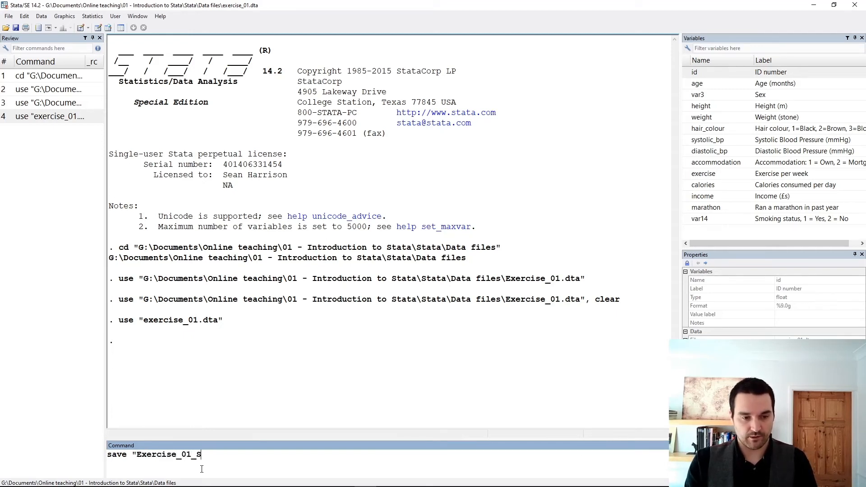
{"action": "type", "text": "H.dta"}
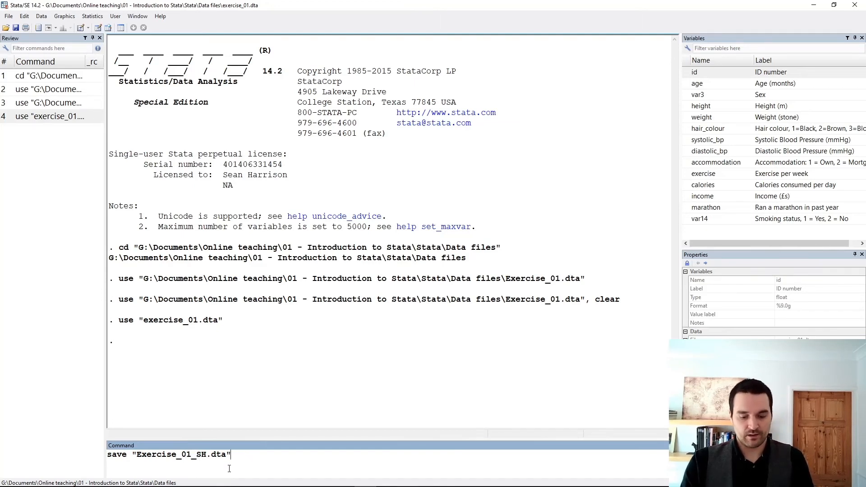
{"action": "type", "text": "replace"}
{"action": "key", "text": "Return"}
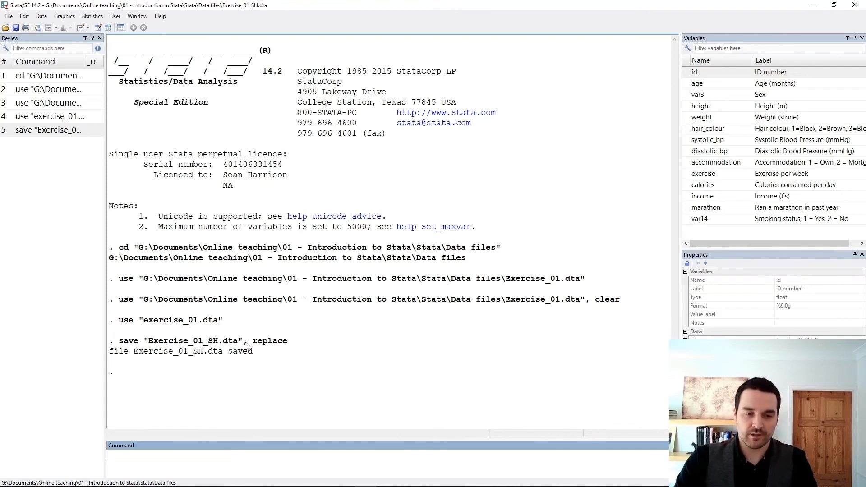
Highlight the replace option of the save command in the results output, and clear the selection.
{"action": "mouse_move", "coordinate": [243, 343]}
{"action": "left_mouse_down"}
{"action": "mouse_move", "coordinate": [286, 345]}
{"action": "mouse_move", "coordinate": [249, 345]}
{"action": "left_mouse_up"}
{"action": "left_click", "coordinate": [285, 342]}
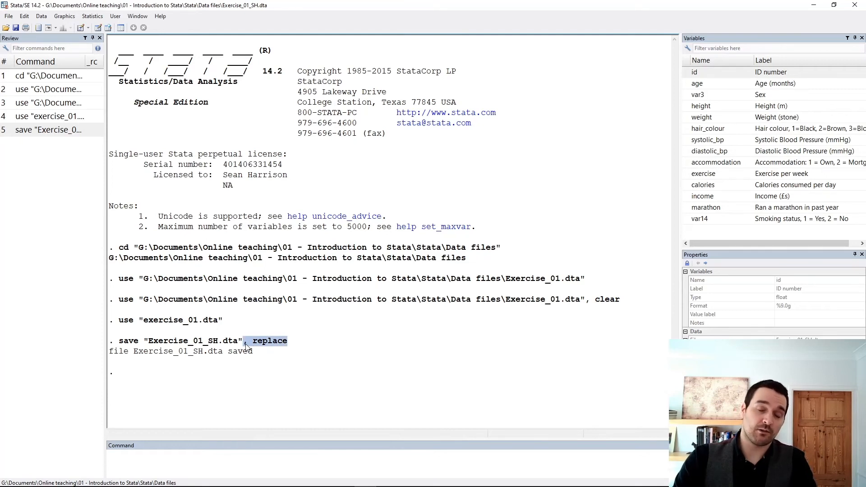
{"action": "left_click", "coordinate": [250, 350]}
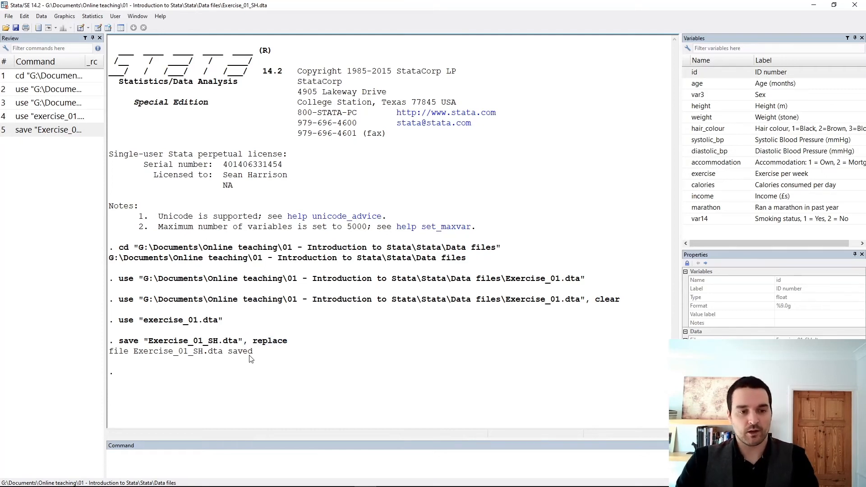
Switch to the Data files folder in File Explorer, select the Exercise_01_SH dataset to point it out, and return to Stata.
{"action": "mouse_move", "coordinate": [34, 478]}
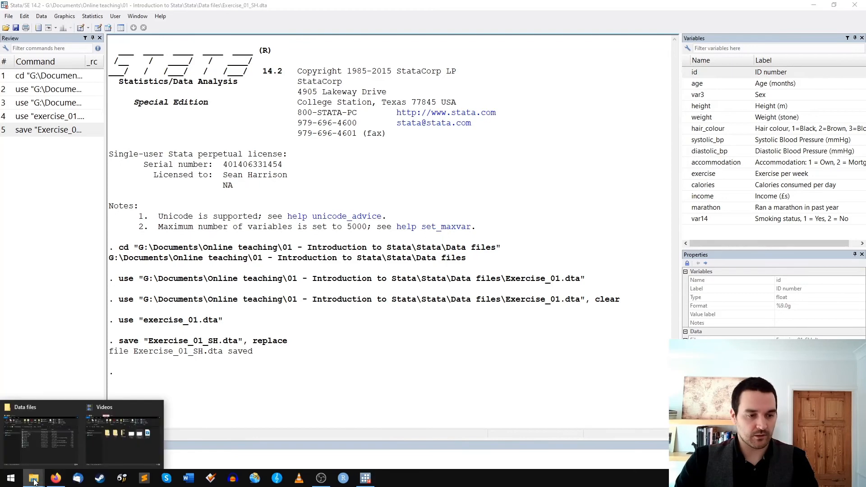
{"action": "left_click", "coordinate": [62, 409]}
{"action": "left_click", "coordinate": [185, 153]}
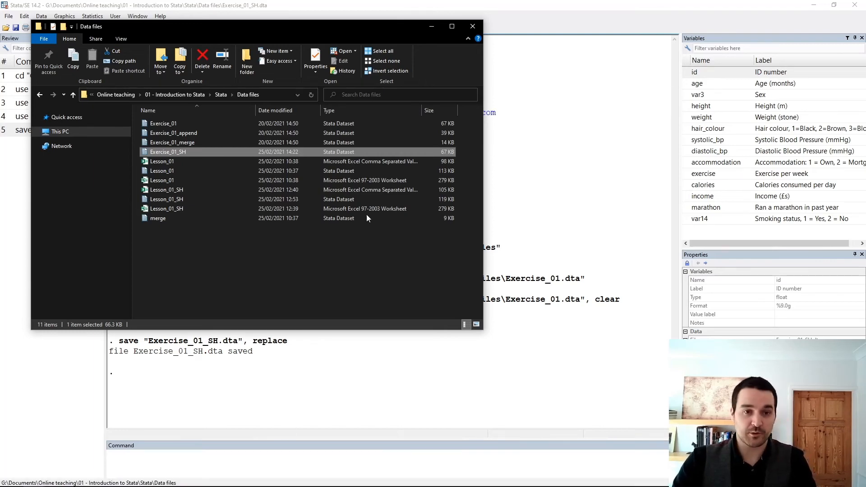
{"action": "left_click", "coordinate": [537, 354]}
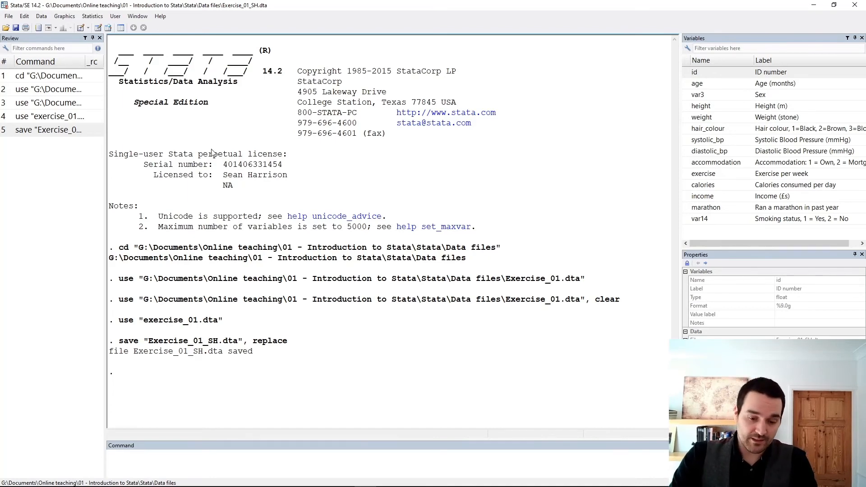
Open the dataset in the Data Editor in browse mode, highlight the first observation's row, and clear the selection.
{"action": "left_click", "coordinate": [109, 28]}
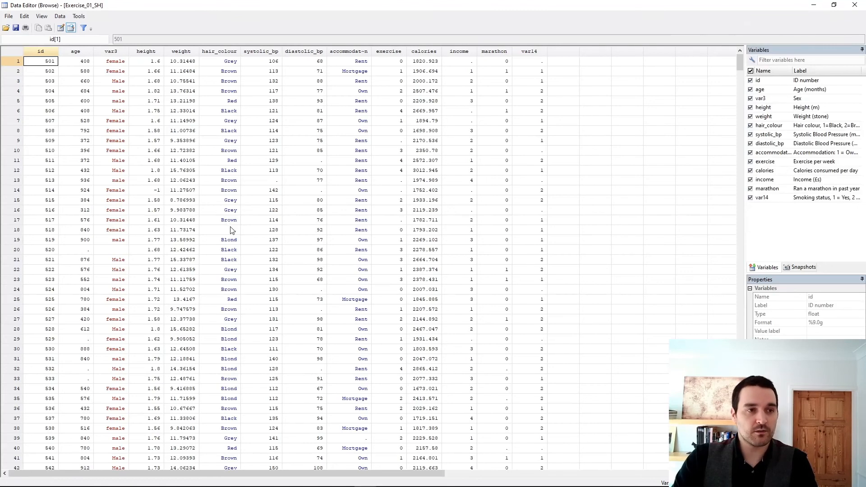
{"action": "left_click", "coordinate": [19, 64]}
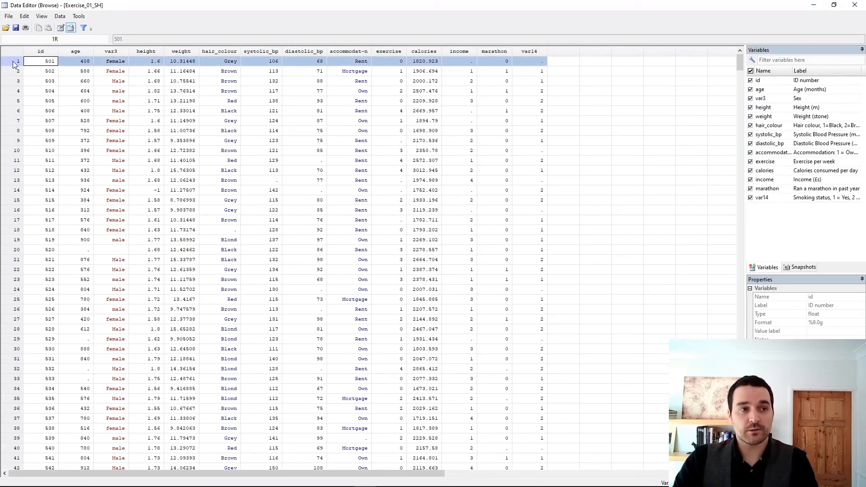
{"action": "left_click", "coordinate": [51, 68]}
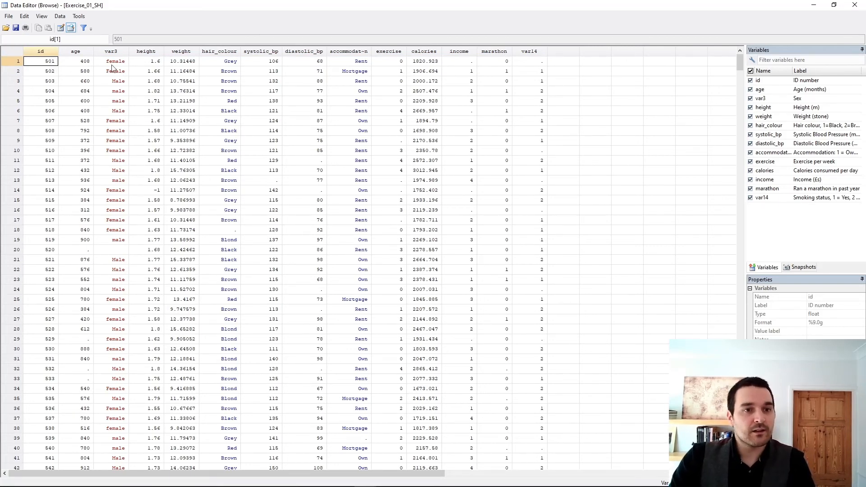
Highlight the id, age, height, weight, systolic_bp, diastolic_bp, exercise, calories, income, marathon and var14 columns together, then clear the selection.
{"action": "left_click_drag", "start_coordinate": [50, 53], "coordinate": [77, 53]}
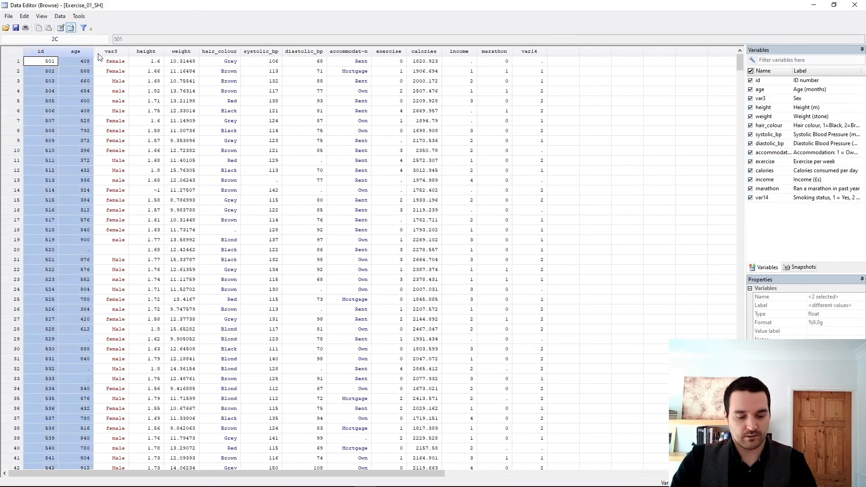
{"action": "left_click", "coordinate": [149, 52], "text": "ctrl"}
{"action": "left_click", "coordinate": [184, 52], "text": "ctrl"}
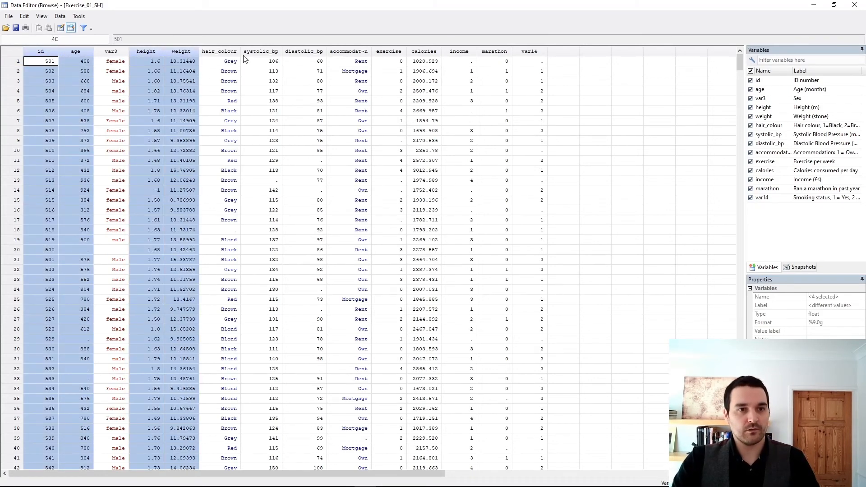
{"action": "left_click", "coordinate": [261, 52], "text": "ctrl"}
{"action": "left_click", "coordinate": [294, 52], "text": "ctrl"}
{"action": "left_click", "coordinate": [389, 52], "text": "ctrl"}
{"action": "left_click", "coordinate": [424, 52], "text": "ctrl"}
{"action": "left_click", "coordinate": [459, 52], "text": "ctrl"}
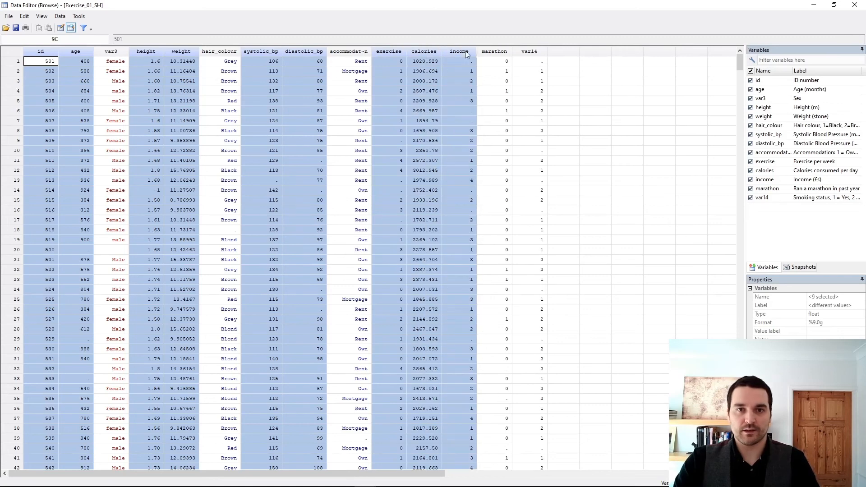
{"action": "left_click", "coordinate": [494, 52], "text": "ctrl"}
{"action": "left_click", "coordinate": [525, 53], "text": "ctrl"}
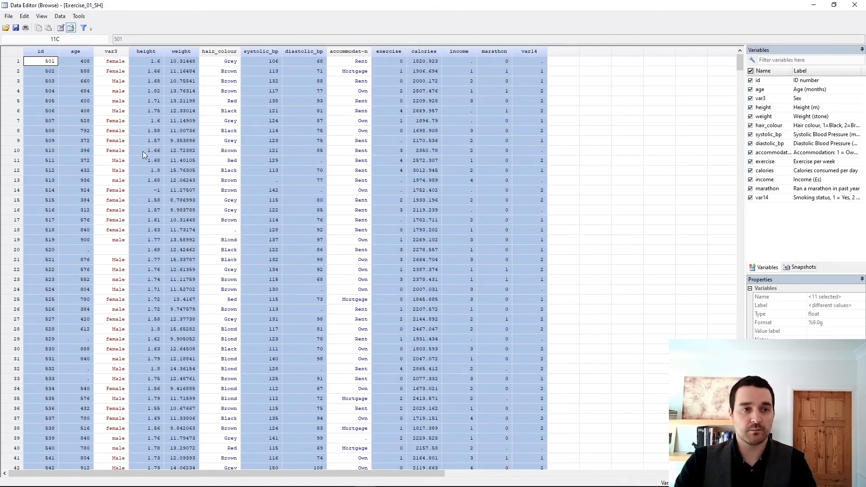
{"action": "left_click", "coordinate": [144, 136]}
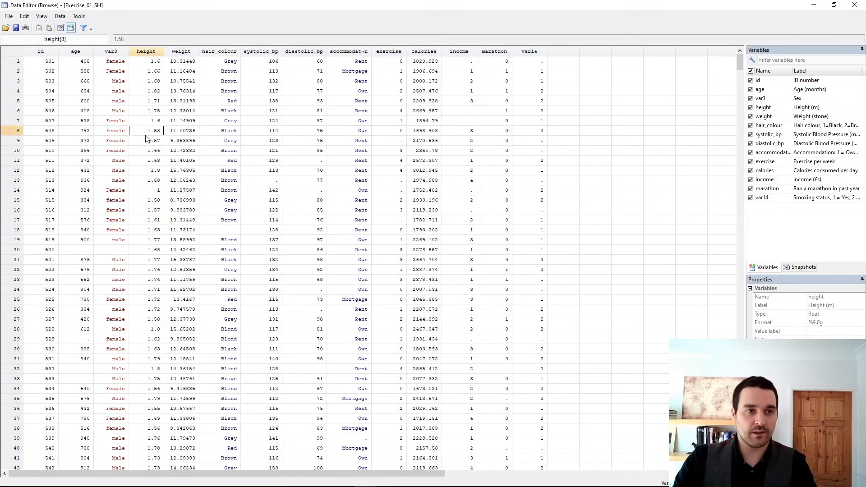
Highlight the string column var3 on its own, then the two value-labelled columns hair_colour and accommodation together.
{"action": "left_click", "coordinate": [118, 52]}
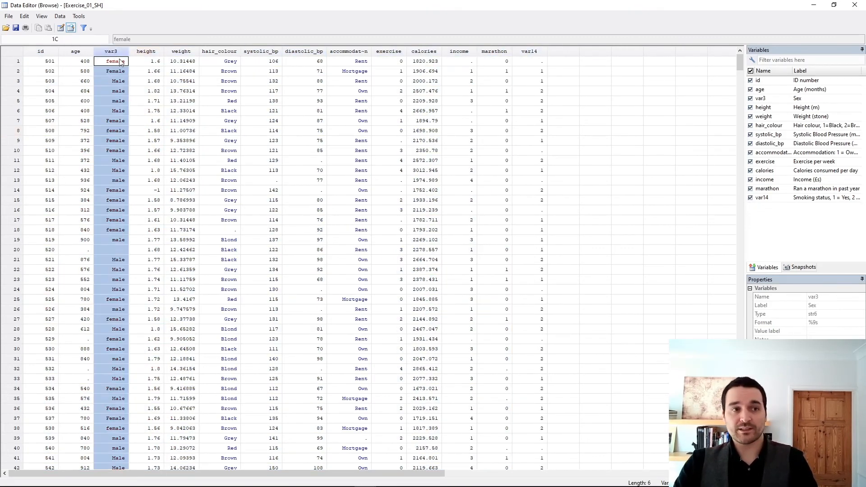
{"action": "left_click", "coordinate": [154, 100]}
{"action": "left_click", "coordinate": [214, 52]}
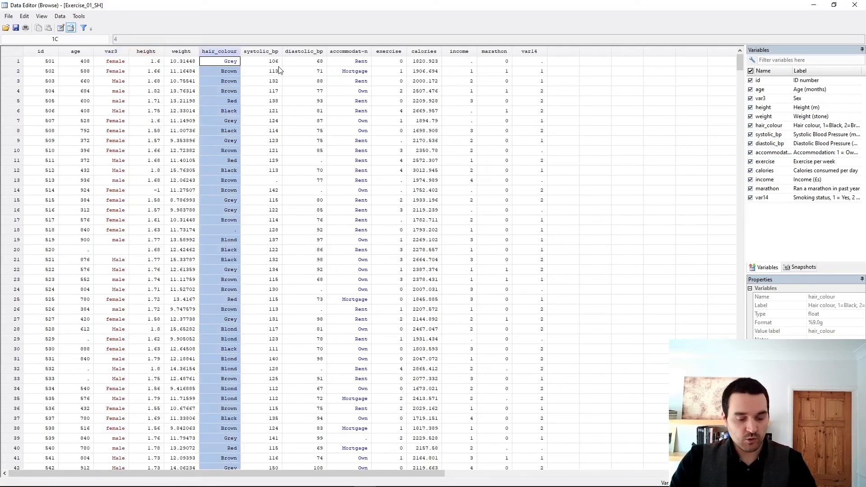
{"action": "left_click", "coordinate": [339, 52], "text": "ctrl"}
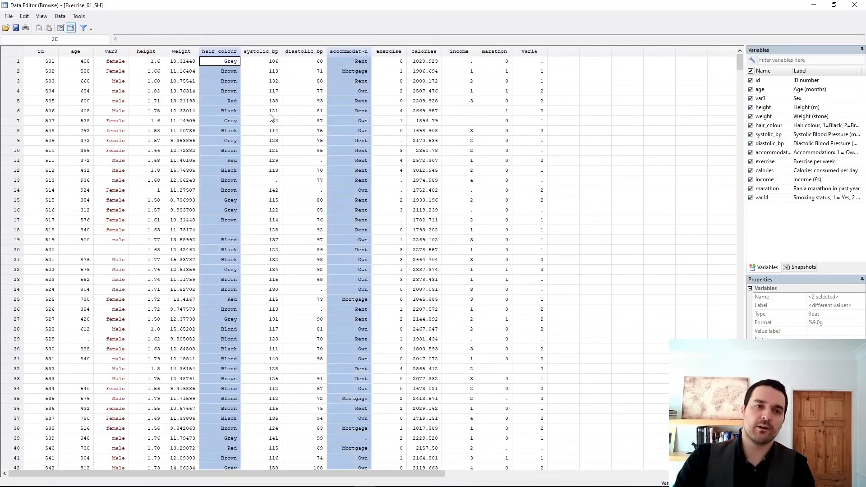
Inspect the numeric codes behind the hair_colour labels cell by cell in the first seven observations.
{"action": "left_click", "coordinate": [227, 62]}
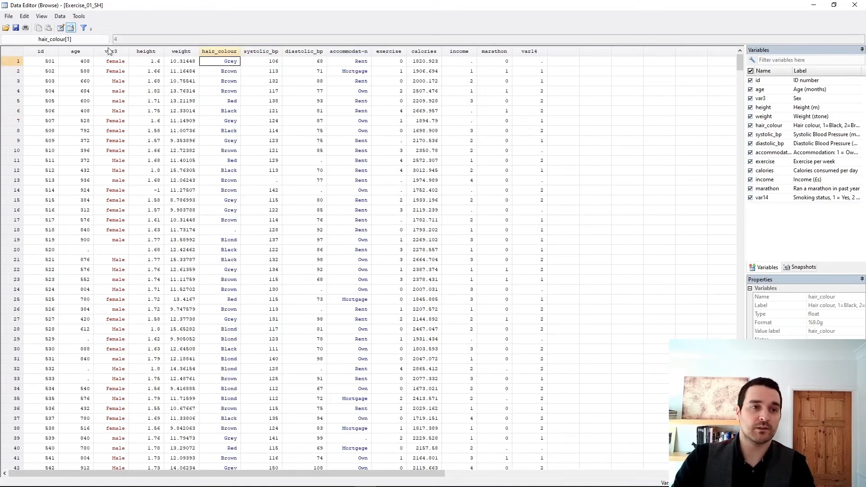
{"action": "left_click", "coordinate": [223, 73]}
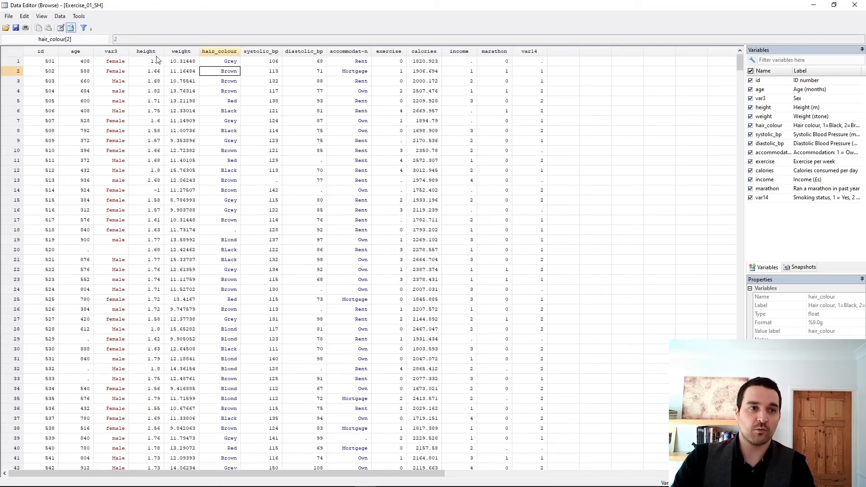
{"action": "left_click", "coordinate": [216, 84]}
{"action": "left_click", "coordinate": [220, 91]}
{"action": "left_click", "coordinate": [220, 102]}
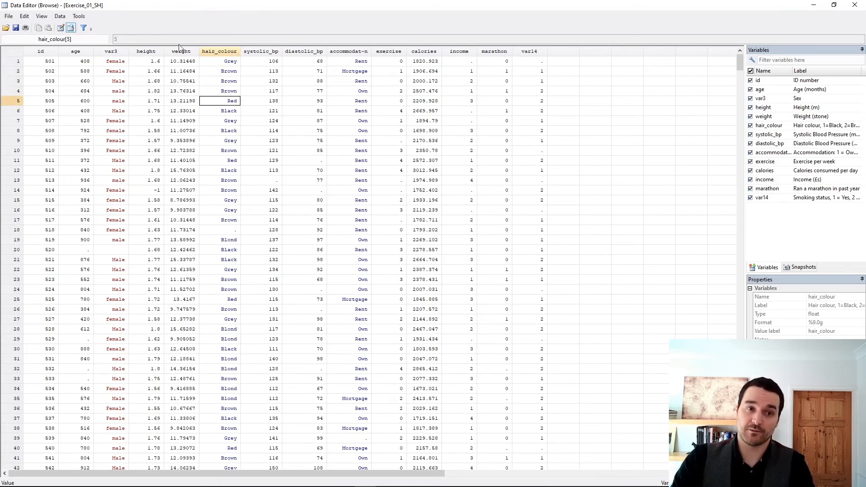
{"action": "left_click", "coordinate": [225, 112]}
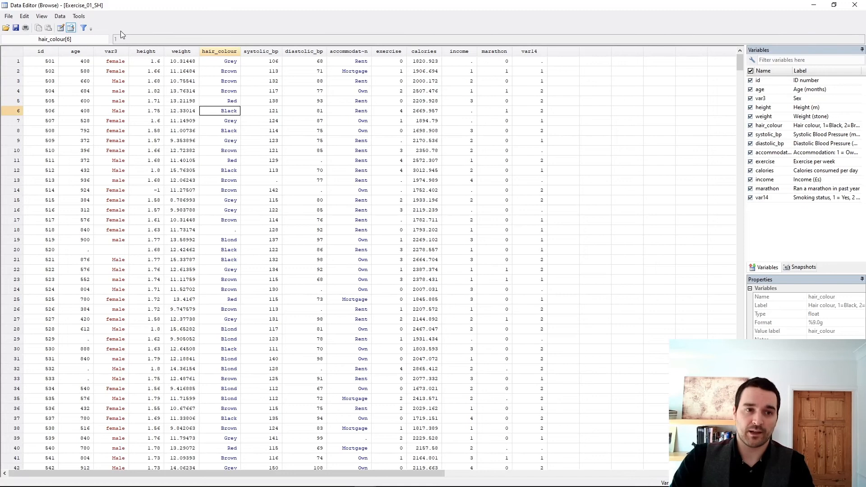
{"action": "left_click", "coordinate": [227, 120]}
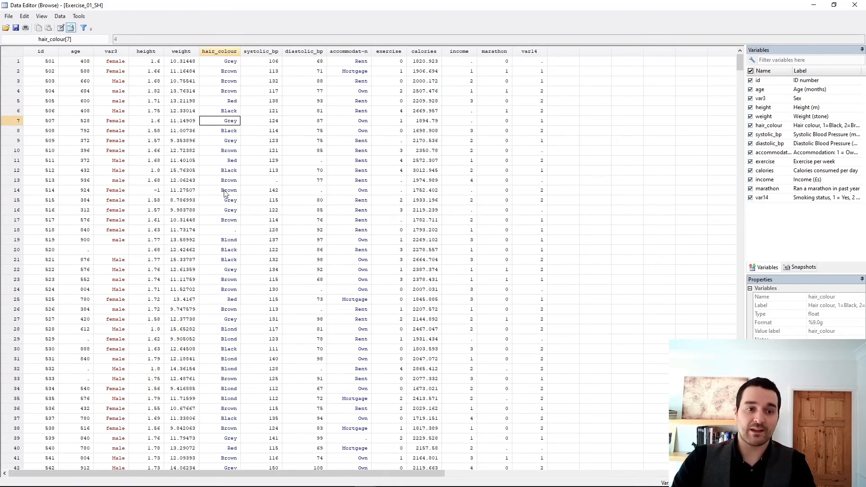
Inspect the numeric codes behind the accommodation labels in the first four observations, and close the Data Editor.
{"action": "left_click", "coordinate": [362, 63]}
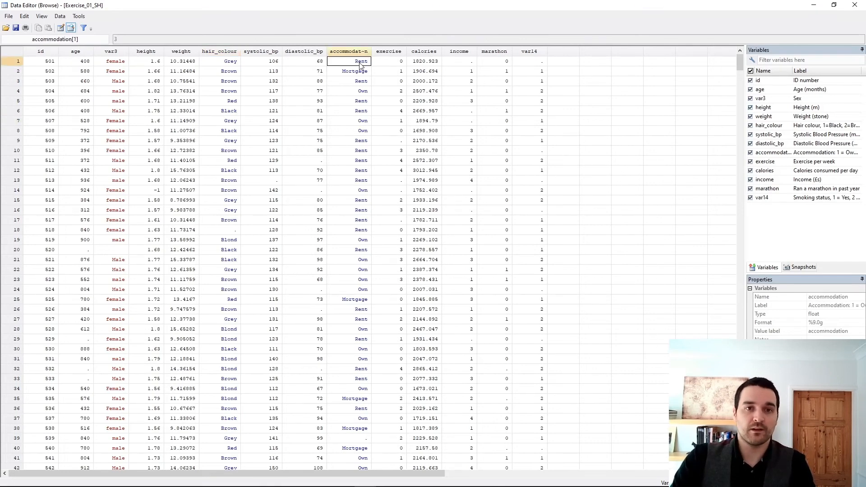
{"action": "left_click", "coordinate": [361, 71]}
{"action": "left_click", "coordinate": [362, 81]}
{"action": "left_click", "coordinate": [363, 91]}
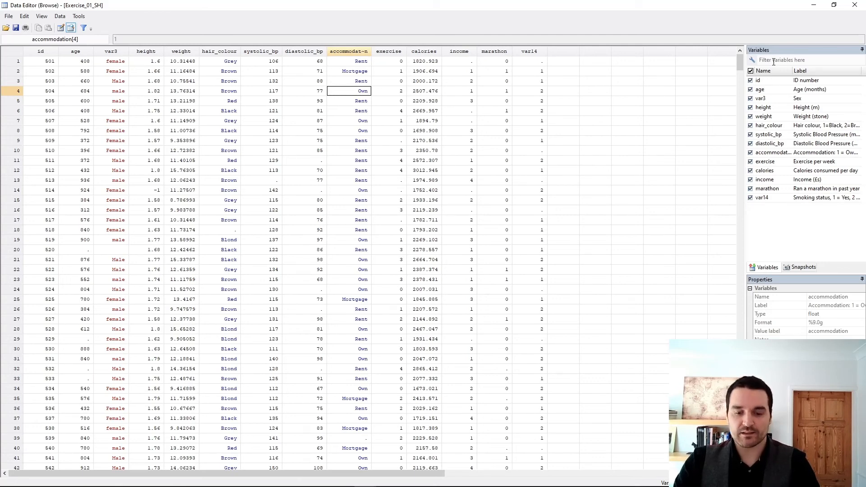
{"action": "left_click", "coordinate": [854, 5]}
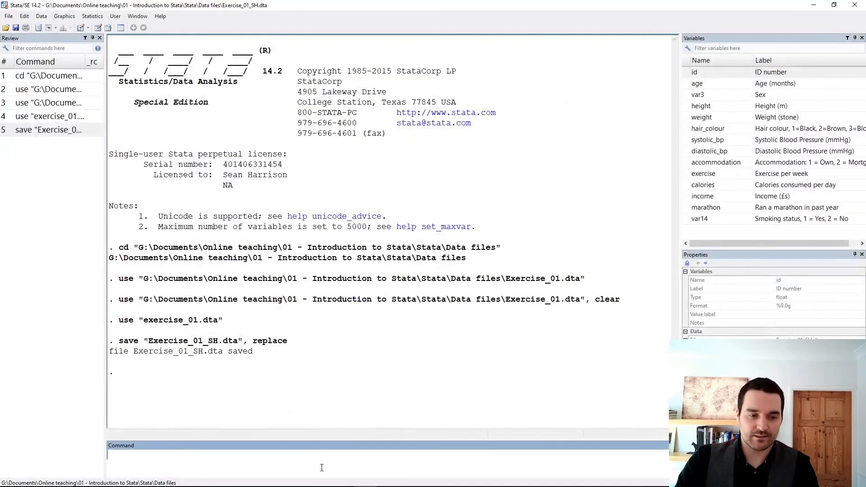
Append the second dataset with the command append using "Exercise_01_append.dta", and highlight the two label notes in the results output.
{"action": "type", "text": "appende"}
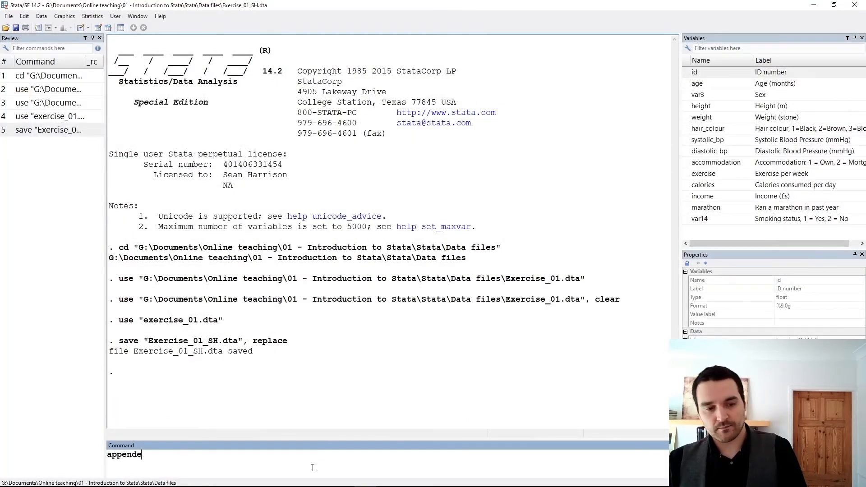
{"action": "key", "text": "BackSpace"}
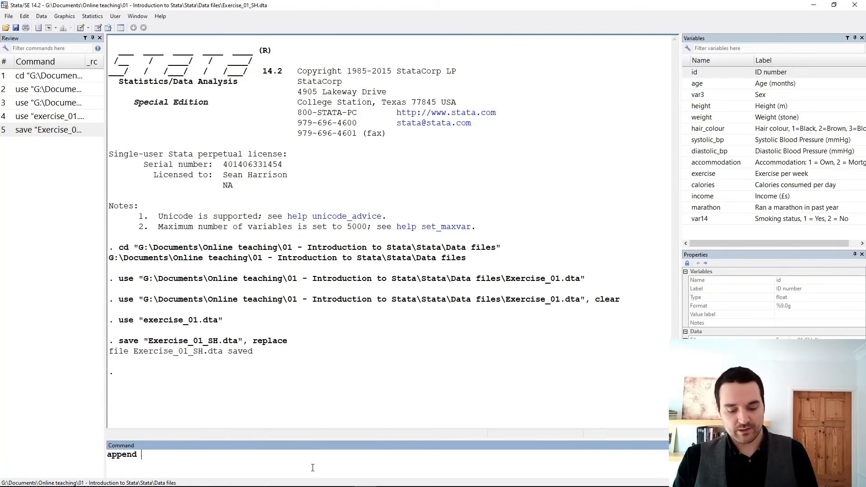
{"action": "type", "text": "using"}
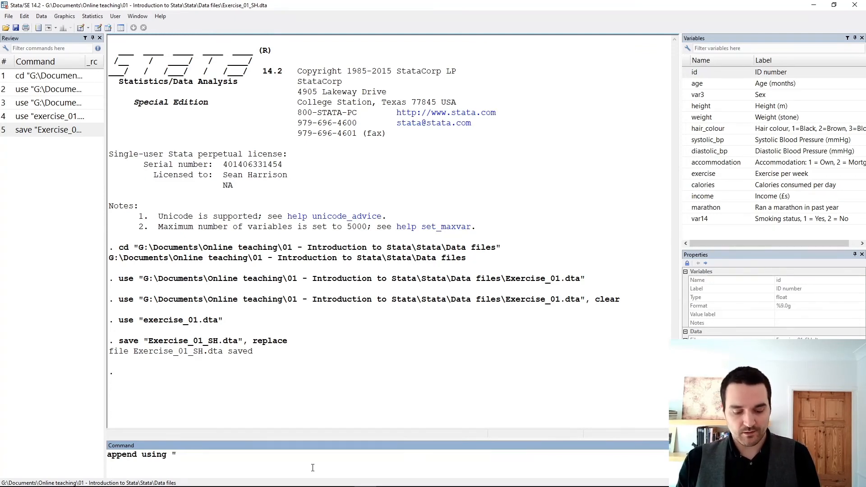
{"action": "type", "text": "\"Exercise_"}
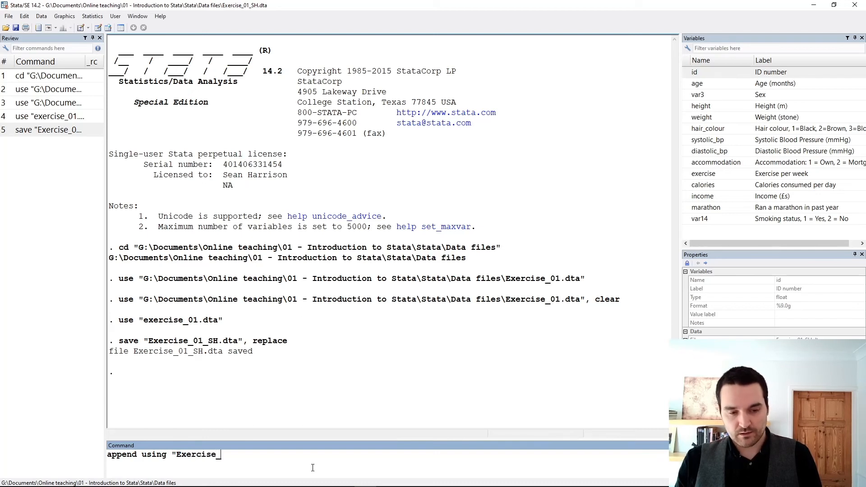
{"action": "type", "text": "01_append"}
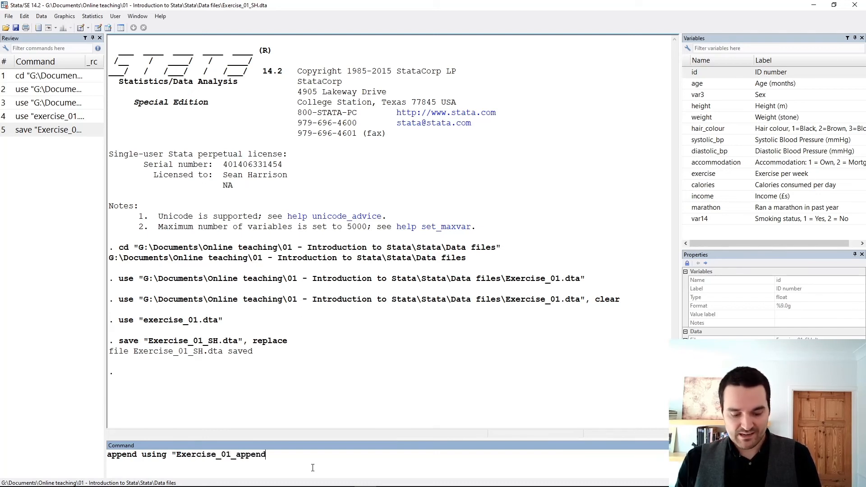
{"action": "type", "text": ".dta\""}
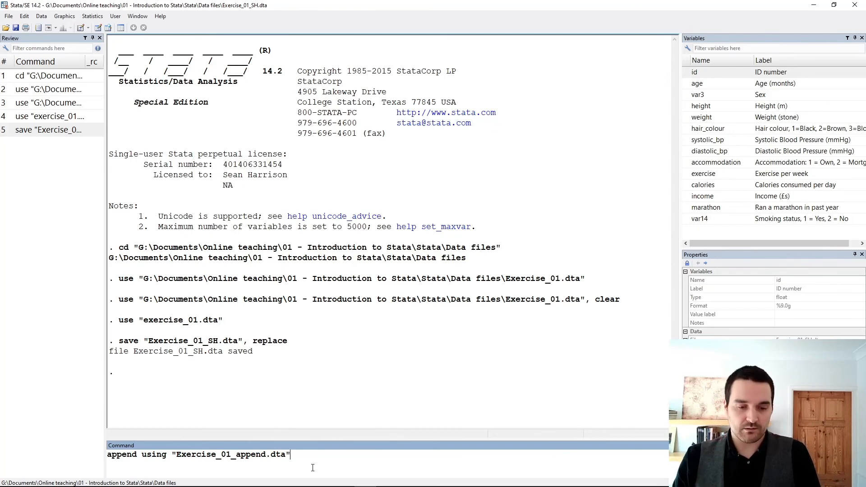
{"action": "key", "text": "Return"}
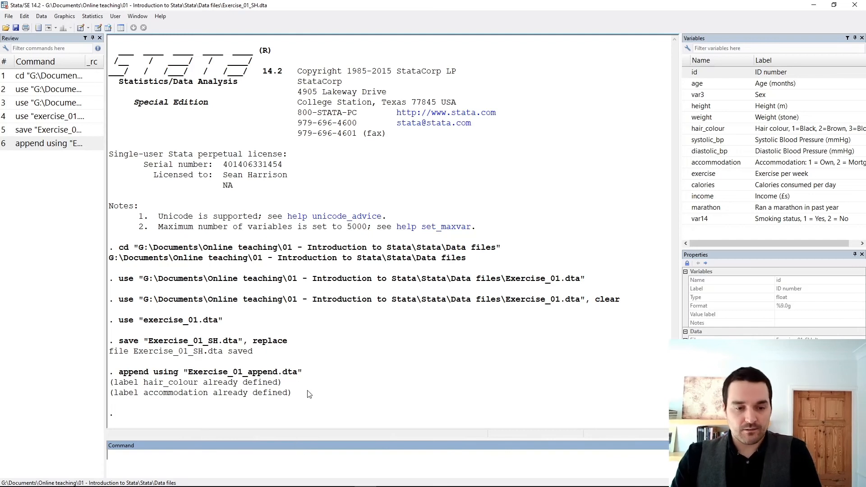
{"action": "left_click_drag", "start_coordinate": [292, 393], "coordinate": [106, 380]}
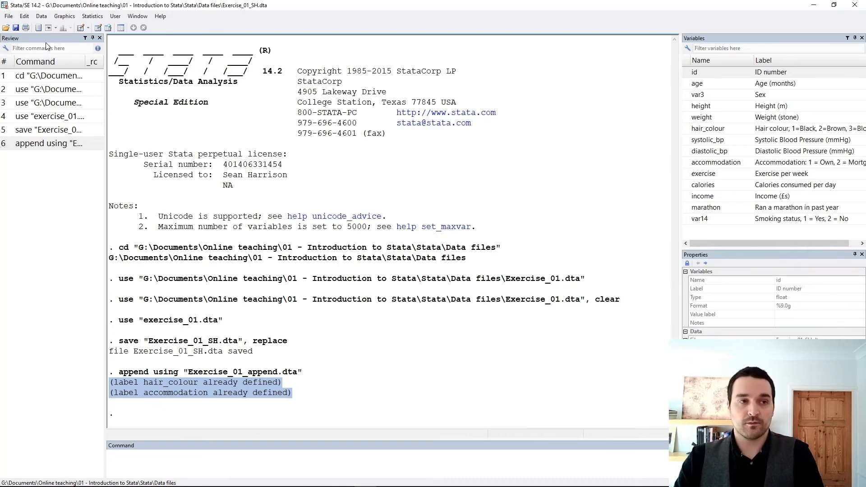
Browse the appended dataset from the first row to where the two files join, highlighting rows 1000 and 1001 in turn.
{"action": "left_click", "coordinate": [107, 28]}
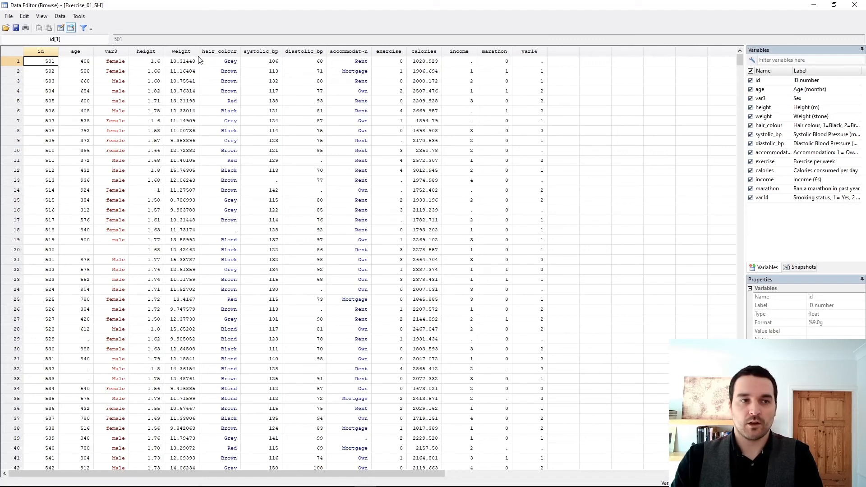
{"action": "left_click", "coordinate": [17, 61]}
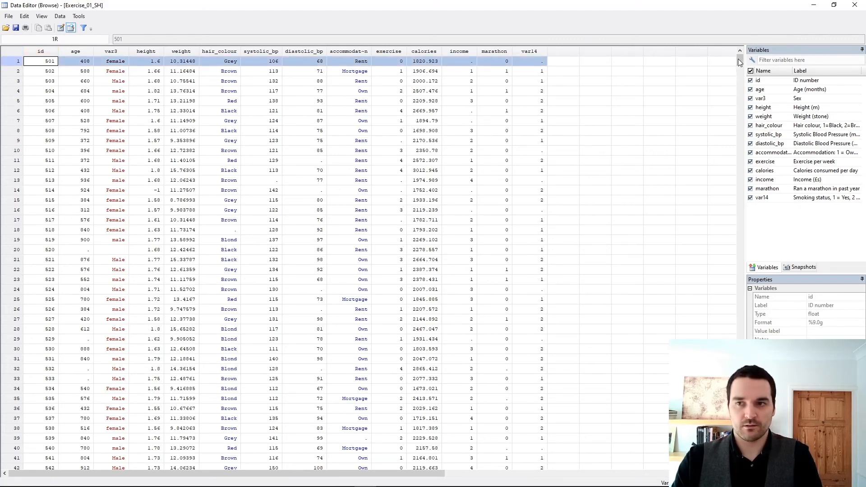
{"action": "left_click_drag", "start_coordinate": [737, 59], "coordinate": [711, 329]}
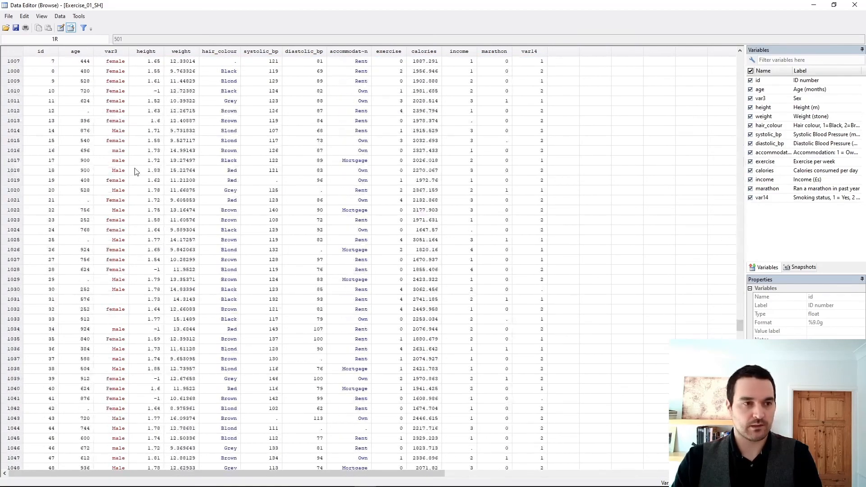
{"action": "scroll", "coordinate": [136, 172], "scroll_direction": "up", "scroll_amount": 3}
{"action": "left_click", "coordinate": [14, 81]}
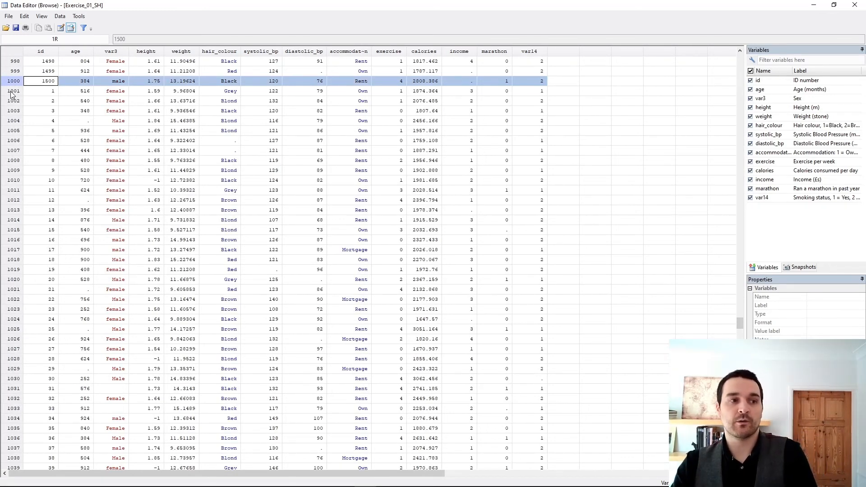
{"action": "left_click", "coordinate": [12, 92]}
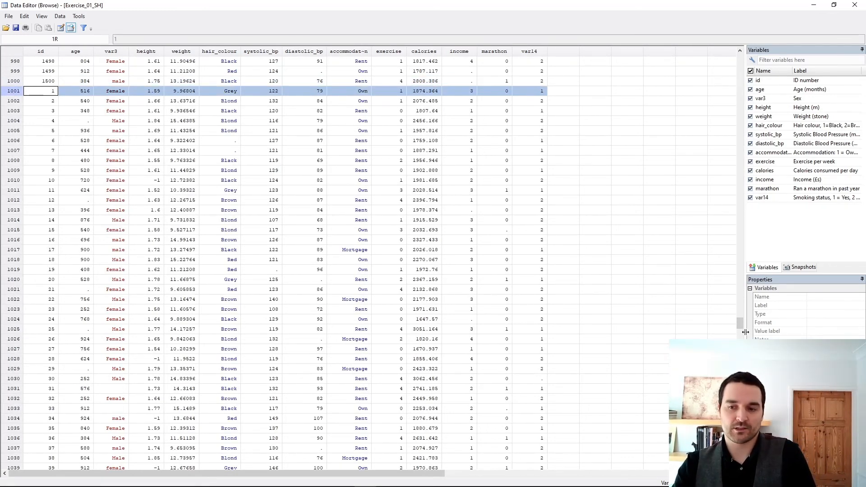
View the rows on either side of the file join, close the Data Editor, and clear the highlighted label notes.
{"action": "mouse_move", "coordinate": [741, 322]}
{"action": "left_mouse_down"}
{"action": "mouse_move", "coordinate": [741, 465]}
{"action": "mouse_move", "coordinate": [740, 317]}
{"action": "left_mouse_up"}
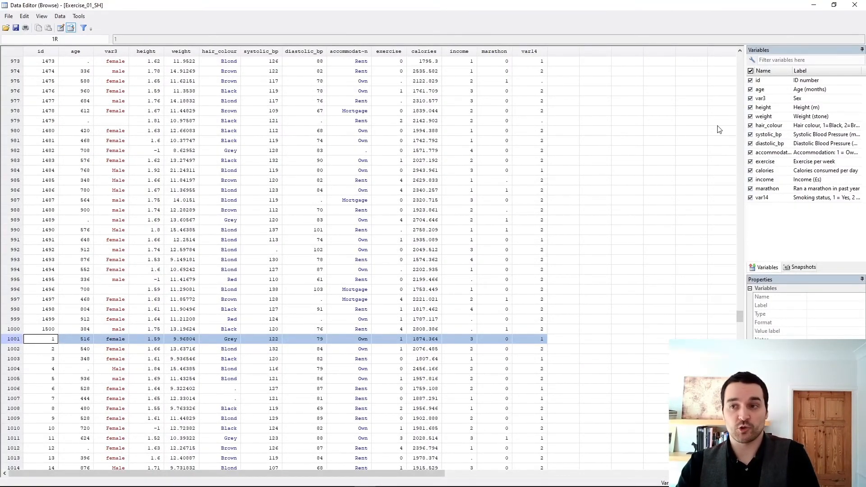
{"action": "left_click", "coordinate": [855, 4]}
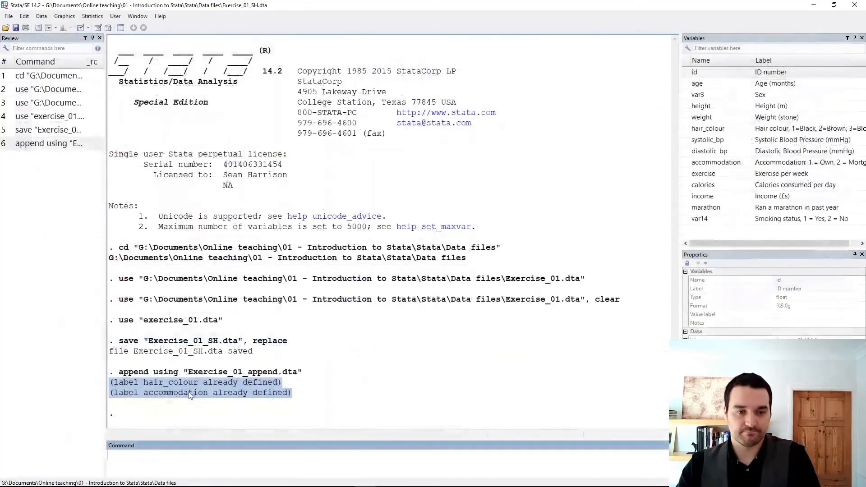
{"action": "left_click", "coordinate": [189, 396]}
{"action": "left_click", "coordinate": [199, 455]}
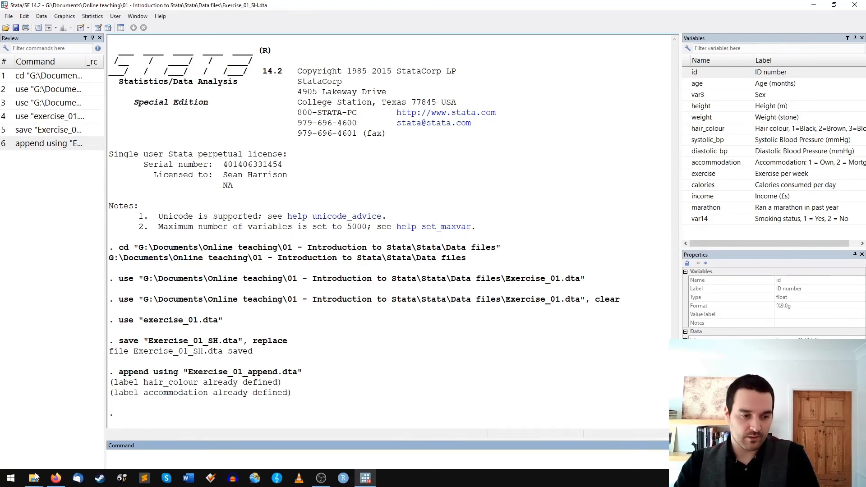
Start a second Stata instance and load Exercise_01_merge.dta into it from the Data files folder.
{"action": "left_click", "coordinate": [36, 483]}
{"action": "left_click", "coordinate": [41, 433]}
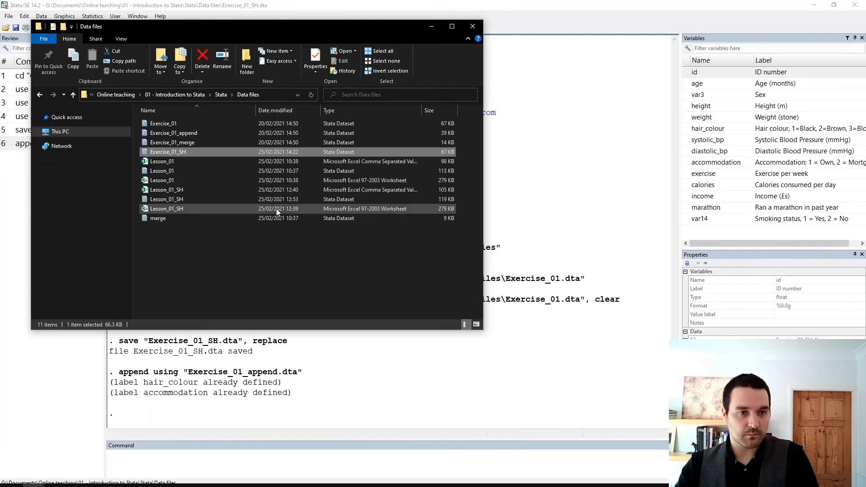
{"action": "left_click", "coordinate": [179, 144]}
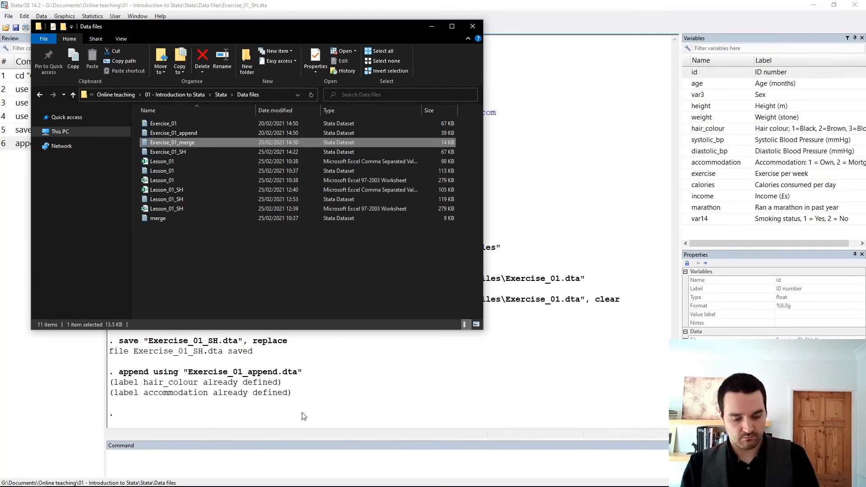
{"action": "key", "text": "super"}
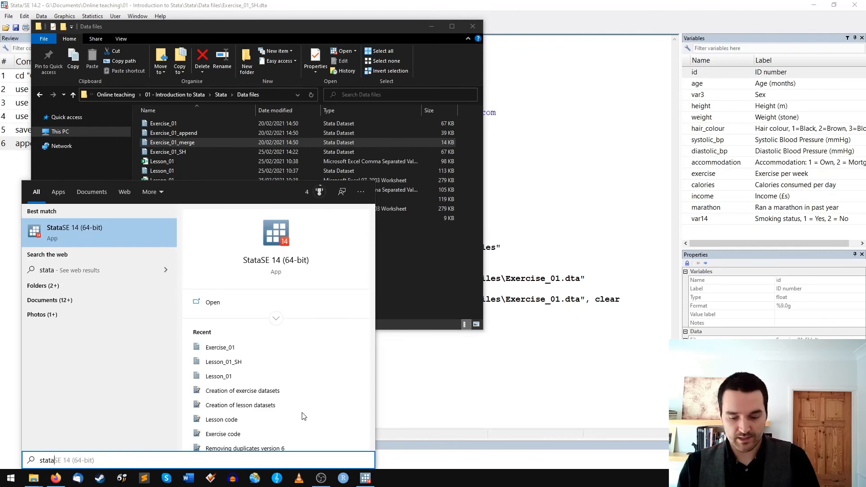
{"action": "key", "text": "Return"}
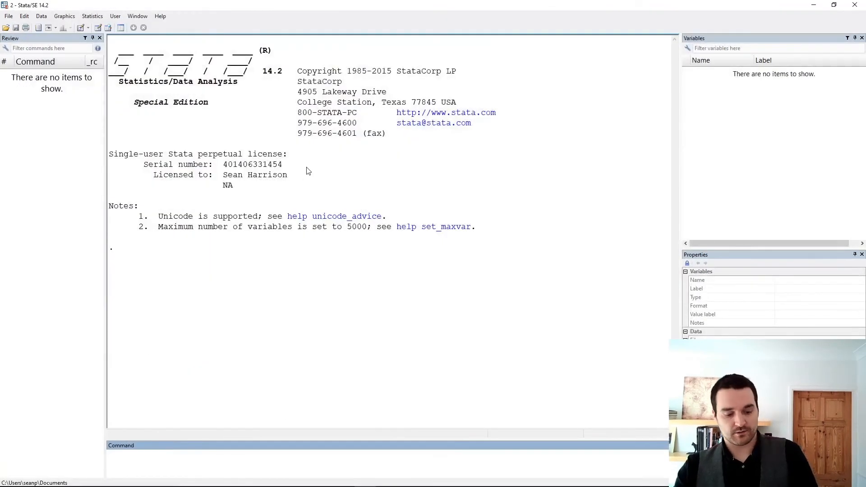
{"action": "key", "text": "alt+Tab"}
{"action": "left_click_drag", "start_coordinate": [175, 142], "coordinate": [579, 162]}
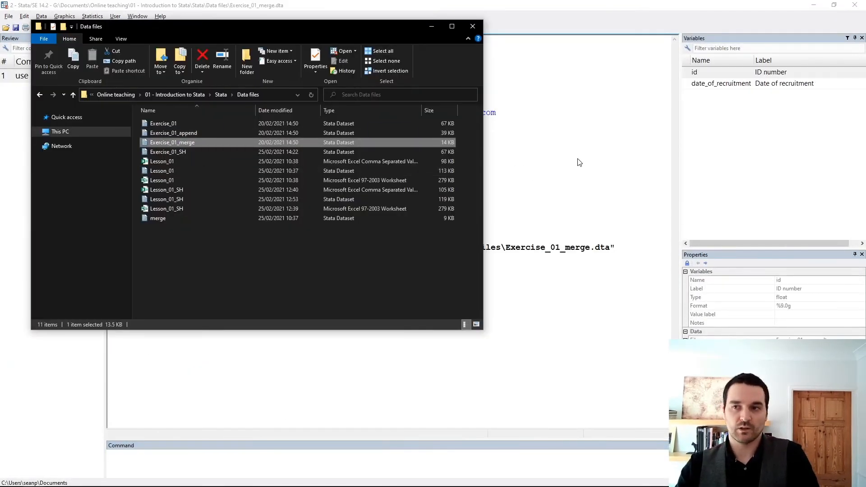
{"action": "left_click", "coordinate": [571, 142]}
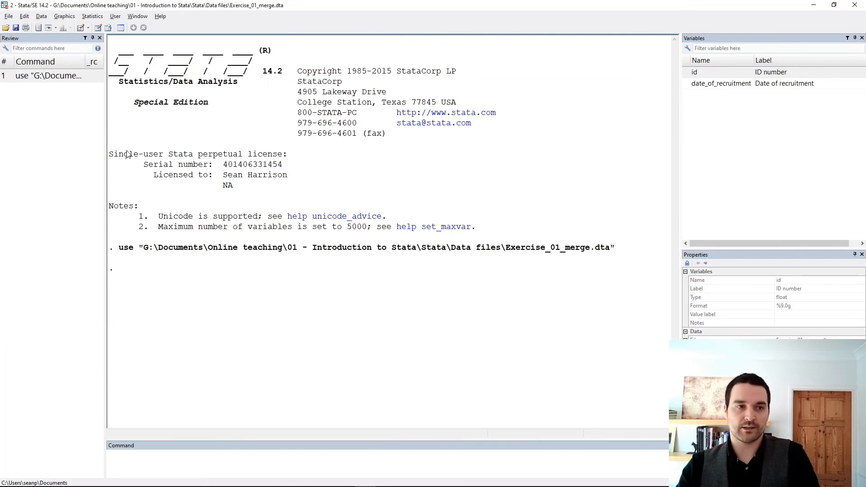
Inspect the id and date_of_recruitment columns of Exercise_01_merge in the Data Editor, and close the editor.
{"action": "left_click", "coordinate": [110, 27]}
{"action": "left_click", "coordinate": [52, 53]}
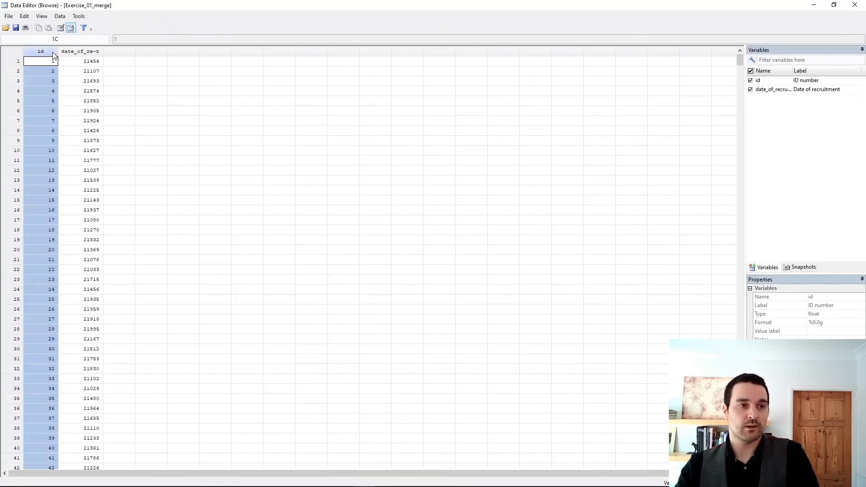
{"action": "left_click", "coordinate": [72, 53]}
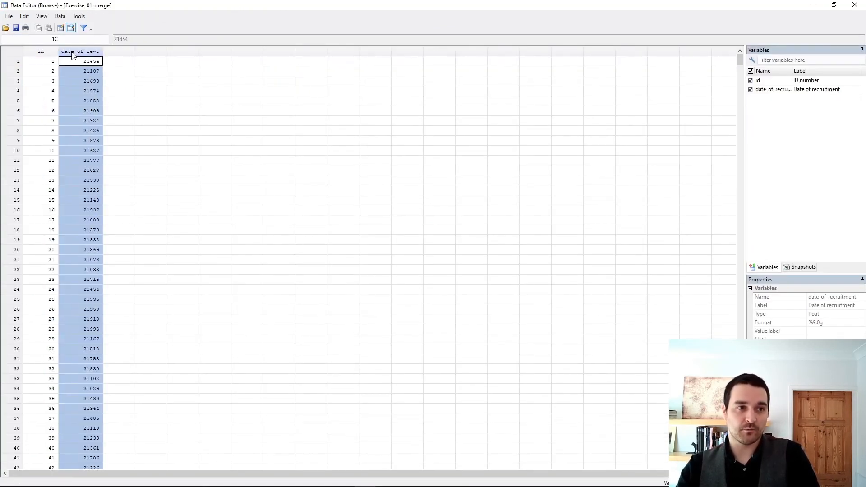
{"action": "left_click", "coordinate": [75, 62]}
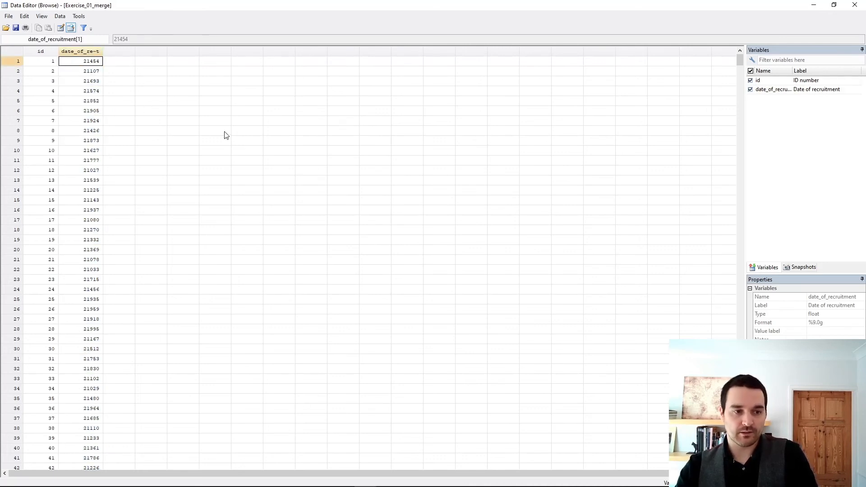
{"action": "left_click", "coordinate": [54, 53]}
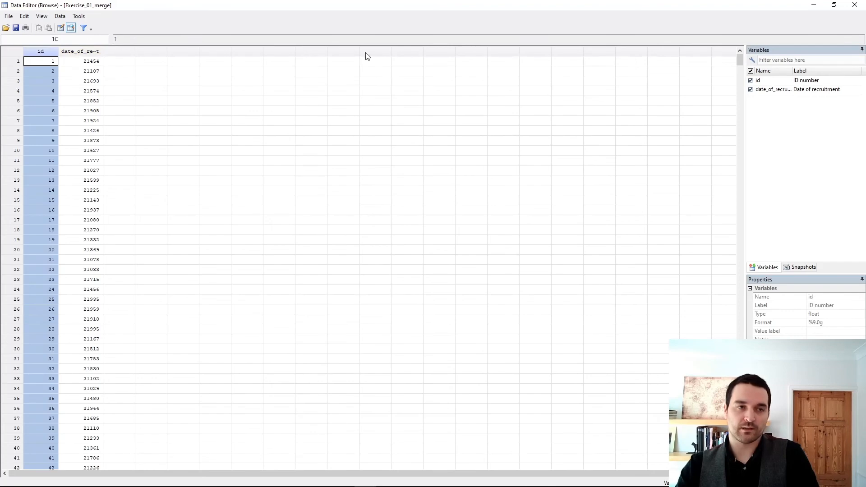
{"action": "left_click", "coordinate": [856, 5]}
Return to the Exercise_01_SH session, inspect its id column in the Data Editor, and close the editor.
{"action": "left_click", "coordinate": [813, 5]}
{"action": "left_click", "coordinate": [108, 34]}
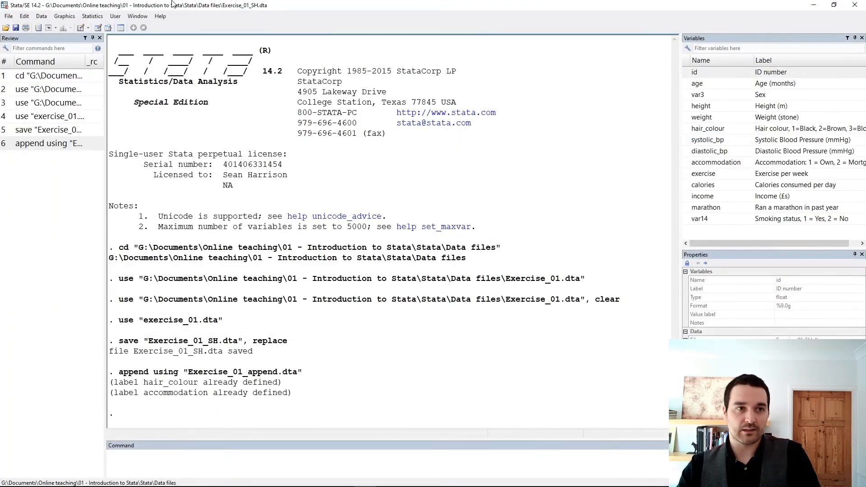
{"action": "left_click", "coordinate": [109, 28]}
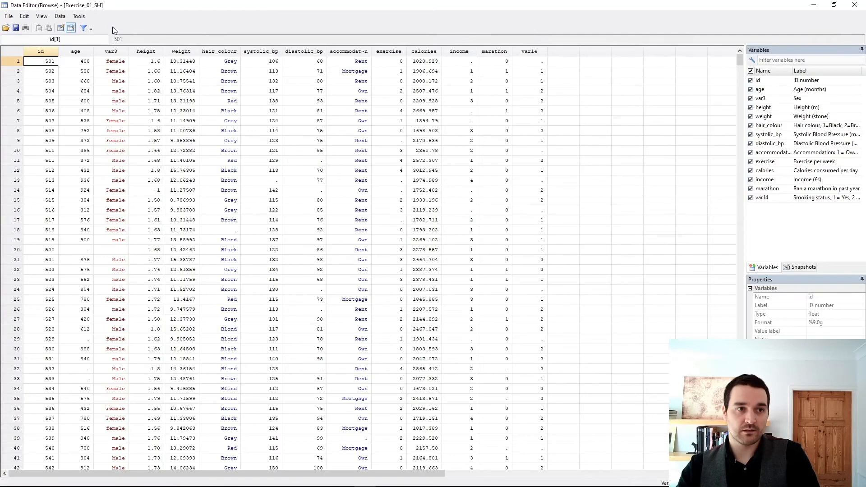
{"action": "left_click", "coordinate": [40, 52]}
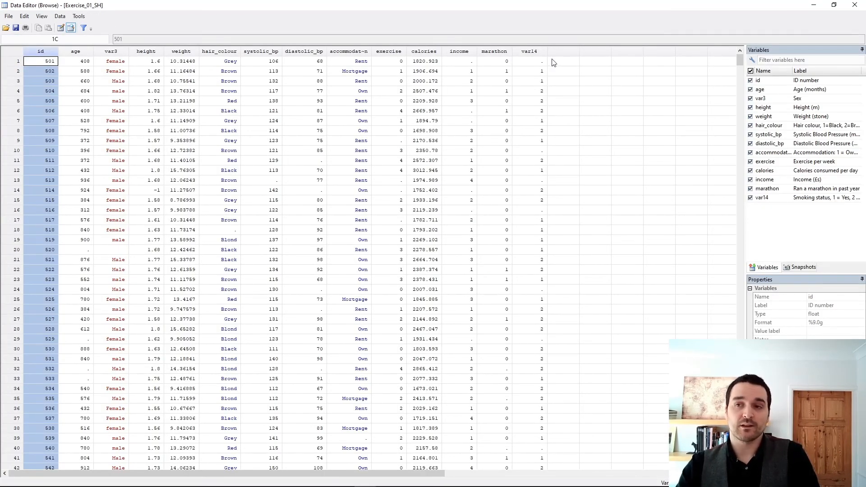
{"action": "left_click_drag", "start_coordinate": [739, 58], "coordinate": [743, 29]}
{"action": "left_click", "coordinate": [855, 8]}
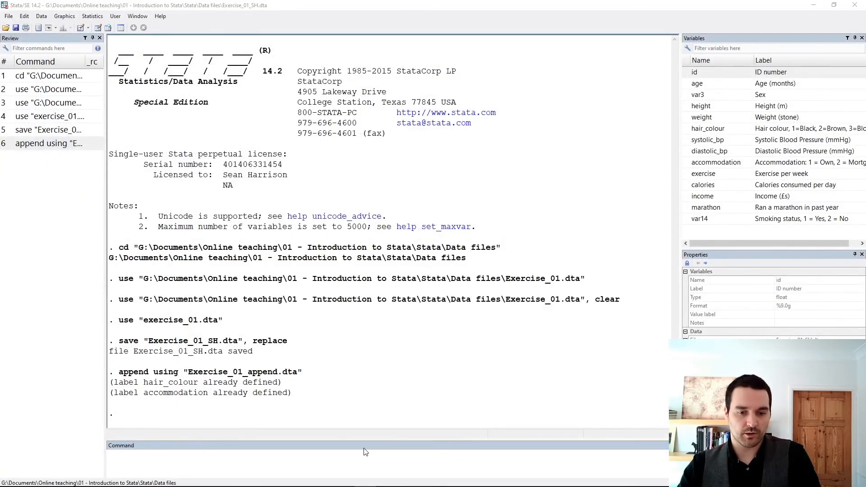
Close the second Stata instance holding Exercise_01_merge.dta and return to the Exercise_01_SH session.
{"action": "left_click", "coordinate": [366, 477]}
{"action": "left_click", "coordinate": [414, 437]}
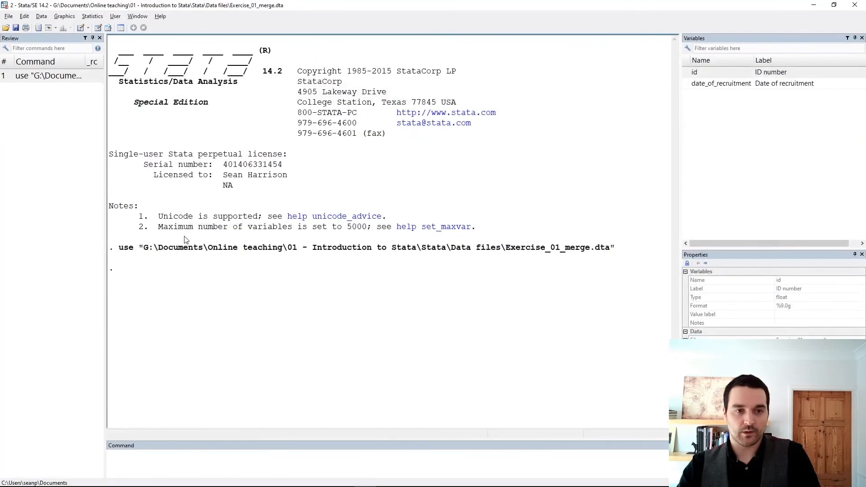
{"action": "left_click", "coordinate": [855, 5]}
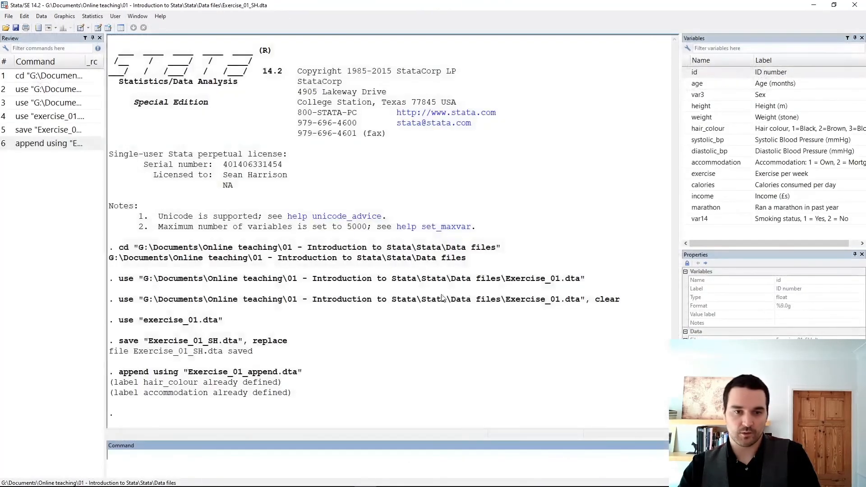
Merge the recruitment dates into the dataset with the command merge 1:1 id using "Exercise_01_merge.dta".
{"action": "left_click", "coordinate": [197, 462]}
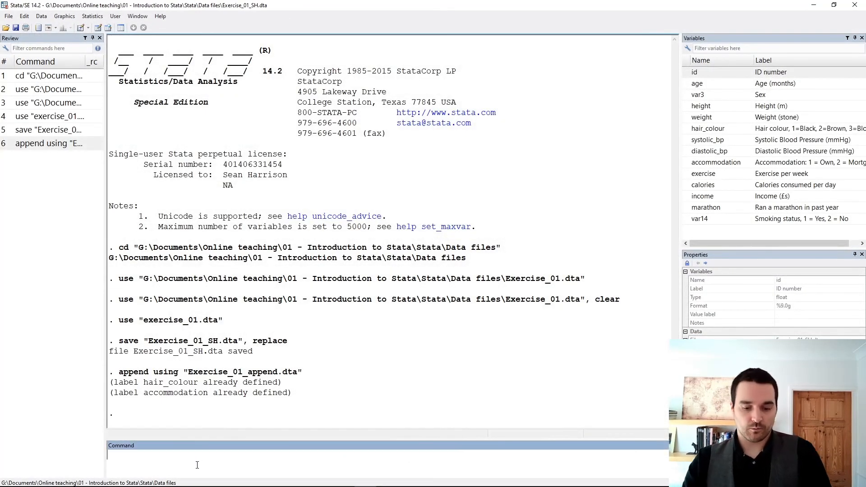
{"action": "type", "text": "merge 1:1 id"}
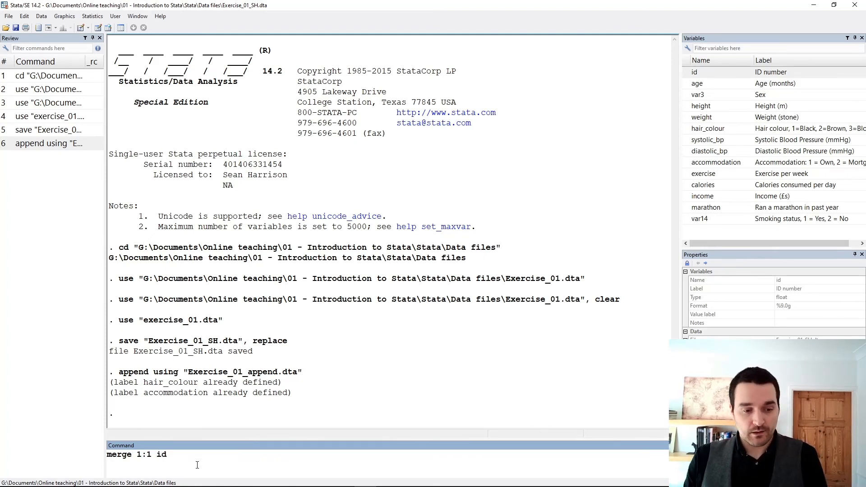
{"action": "type", "text": "using \""}
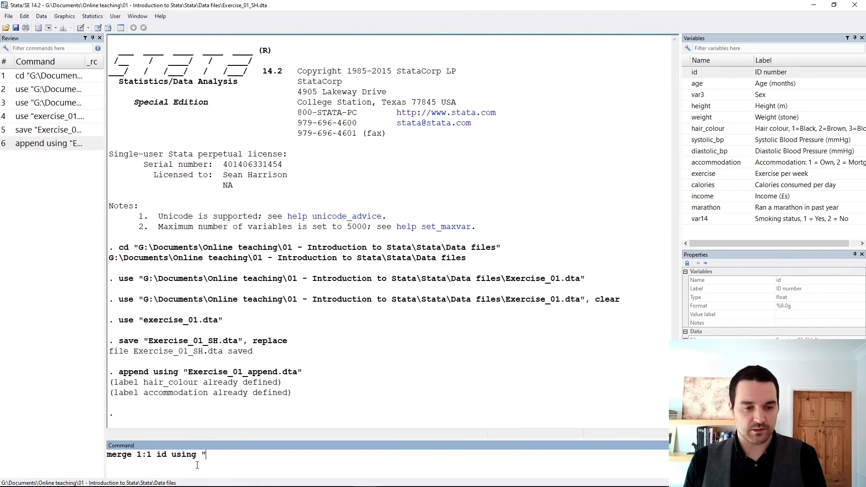
{"action": "type", "text": "Exe"}
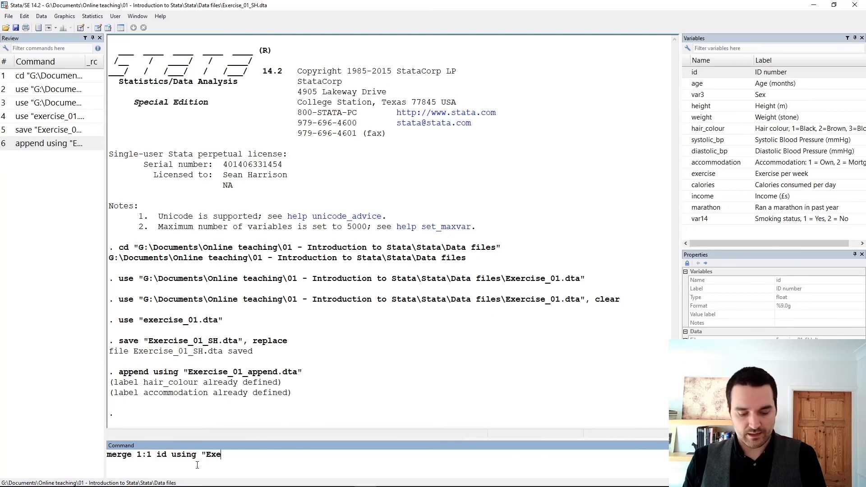
{"action": "type", "text": "rcise_01_"}
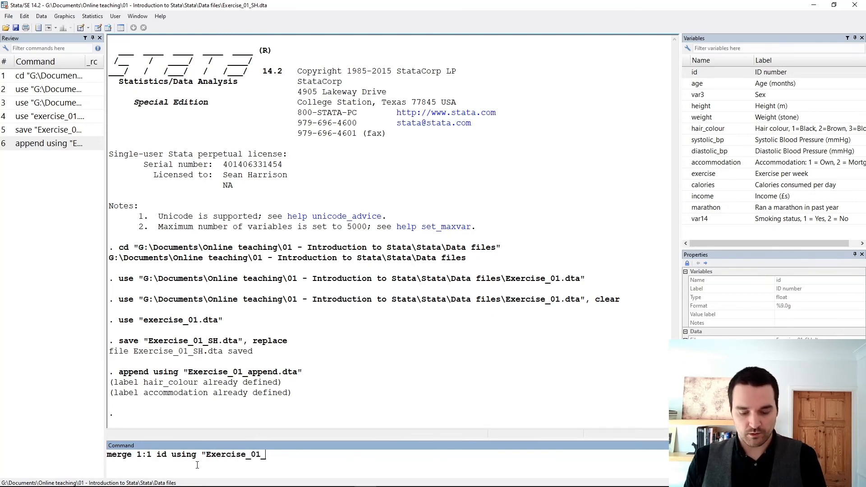
{"action": "type", "text": "merge.dta\""}
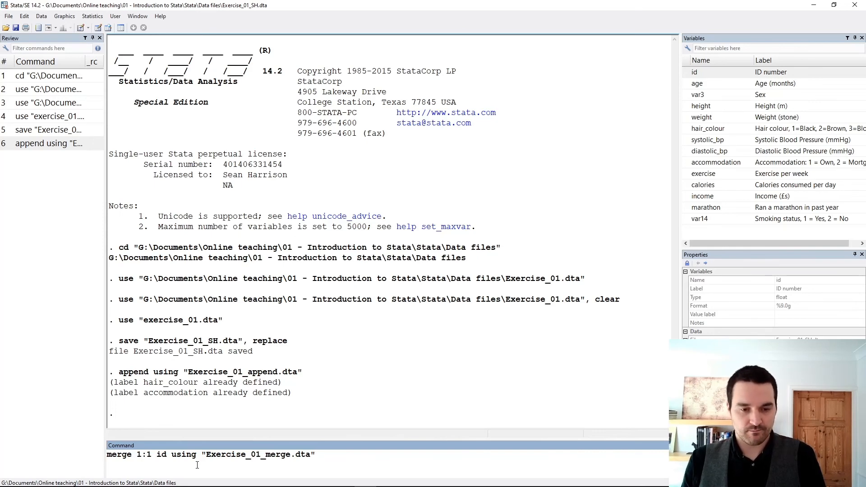
{"action": "key", "text": "Return"}
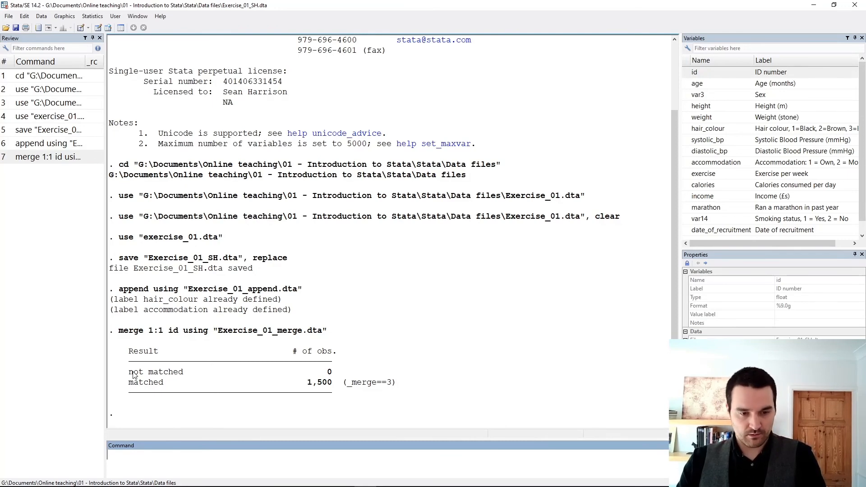
Highlight the matched row in the merge results table twice, clearing the selection each time.
{"action": "left_click_drag", "start_coordinate": [134, 383], "coordinate": [398, 387]}
{"action": "left_click", "coordinate": [397, 386]}
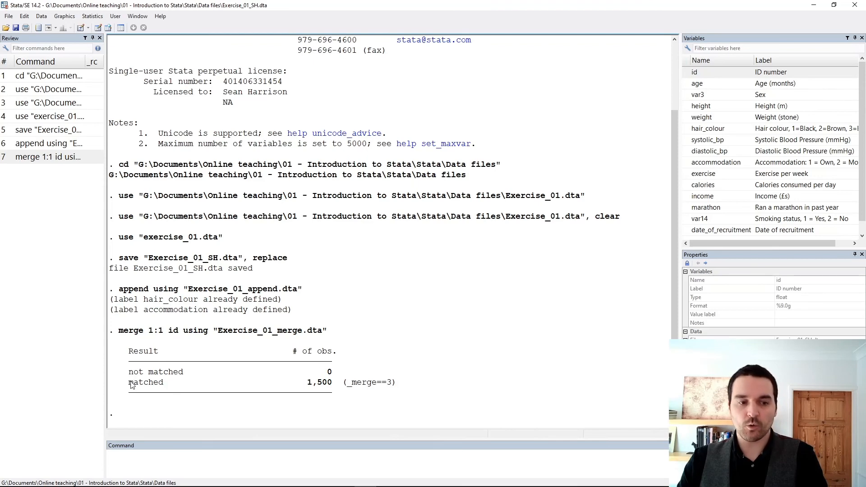
{"action": "left_click_drag", "start_coordinate": [131, 384], "coordinate": [402, 386]}
{"action": "left_click", "coordinate": [403, 386]}
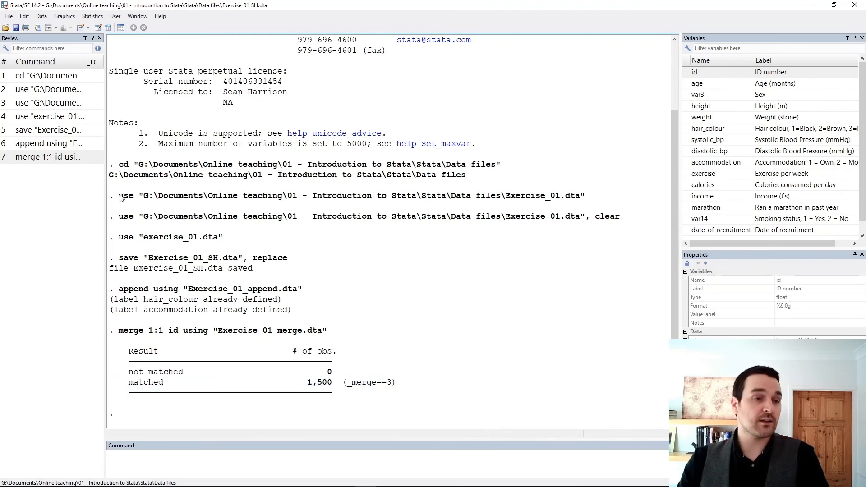
Browse the merged dataset, highlighting columns id to var14 and the first date_of_recruitment and _merge cells, and close the Data Editor.
{"action": "left_click", "coordinate": [108, 28]}
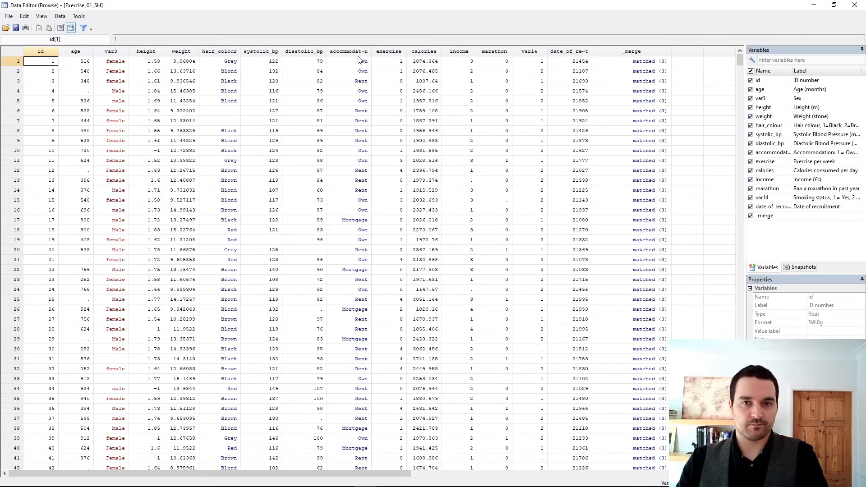
{"action": "left_click_drag", "start_coordinate": [533, 54], "coordinate": [5, 52]}
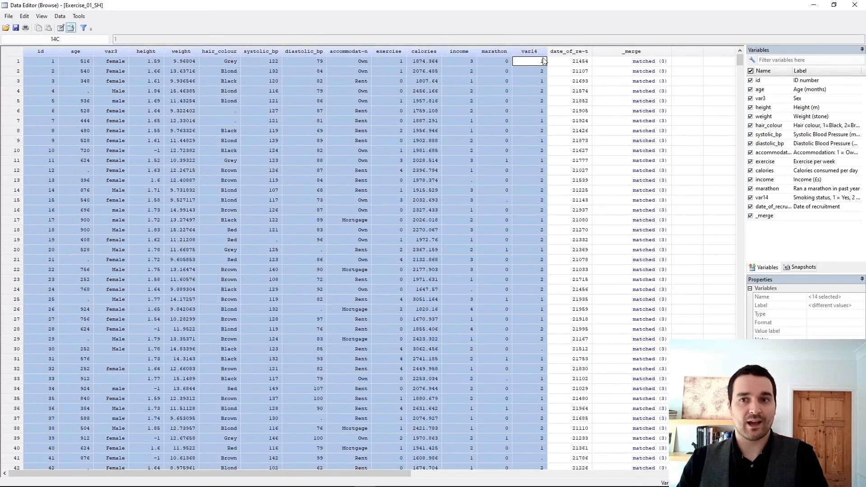
{"action": "left_click", "coordinate": [577, 61]}
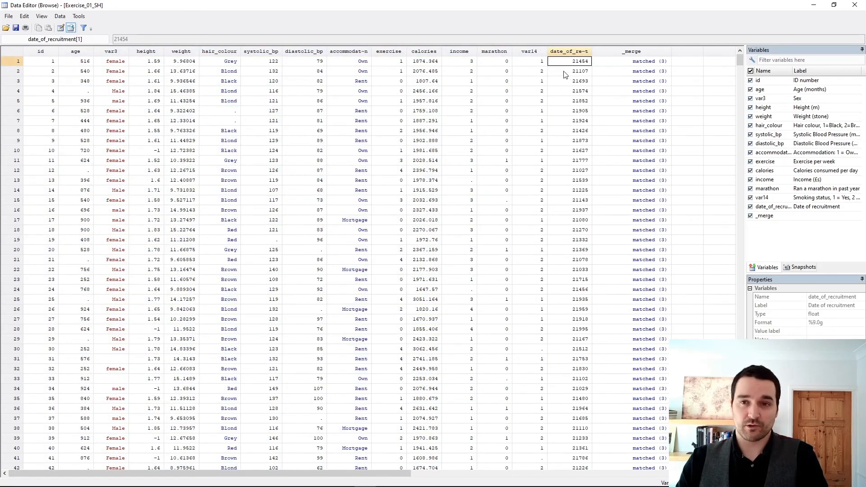
{"action": "left_click", "coordinate": [633, 63]}
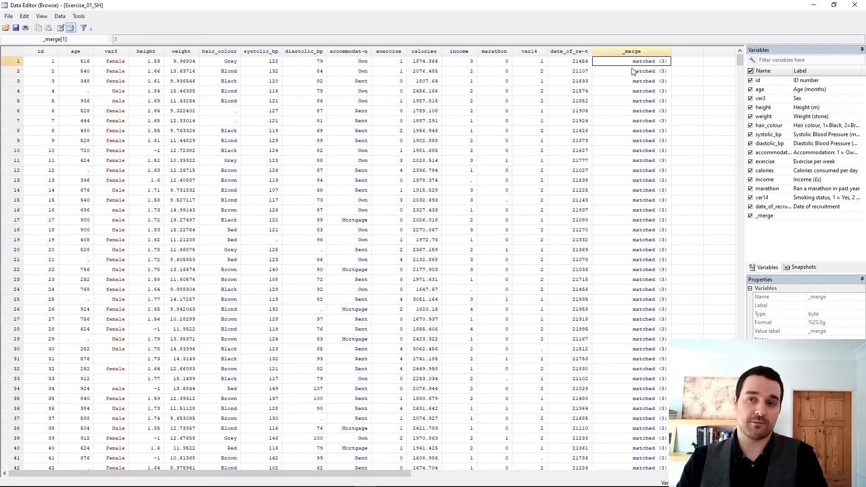
{"action": "mouse_move", "coordinate": [740, 62]}
{"action": "left_mouse_down"}
{"action": "mouse_move", "coordinate": [739, 467]}
{"action": "mouse_move", "coordinate": [740, 61]}
{"action": "left_mouse_up"}
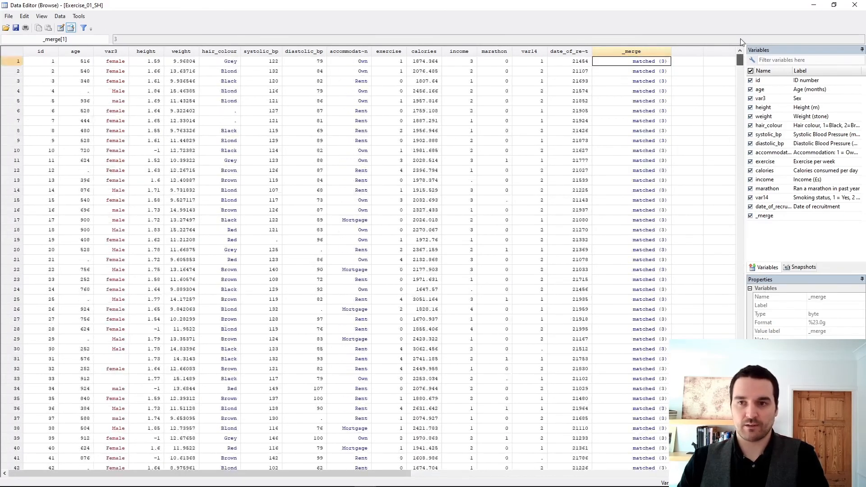
{"action": "left_click", "coordinate": [854, 5]}
Highlight the matched count in the merge results, browse the dataset's date_of_recruitment column, and close the Data Editor.
{"action": "left_click_drag", "start_coordinate": [292, 382], "coordinate": [336, 385]}
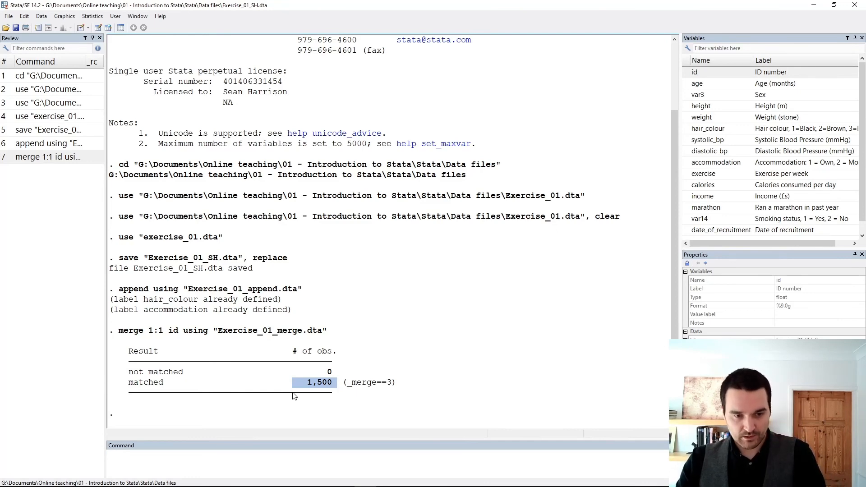
{"action": "left_click", "coordinate": [108, 27]}
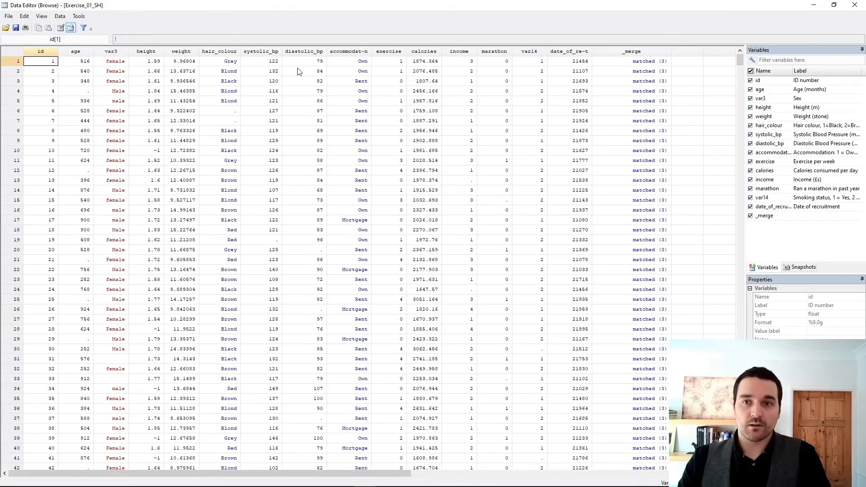
{"action": "left_click", "coordinate": [582, 64]}
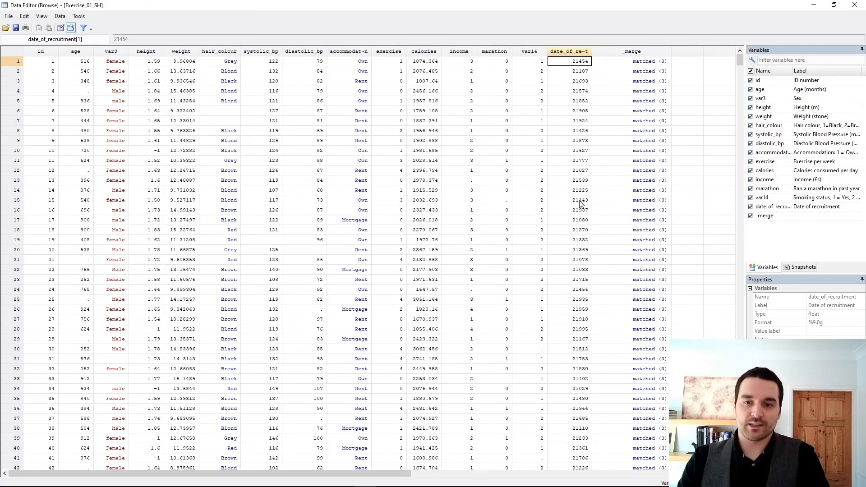
{"action": "mouse_move", "coordinate": [739, 63]}
{"action": "left_mouse_down"}
{"action": "mouse_move", "coordinate": [739, 467]}
{"action": "mouse_move", "coordinate": [739, 58]}
{"action": "left_mouse_up"}
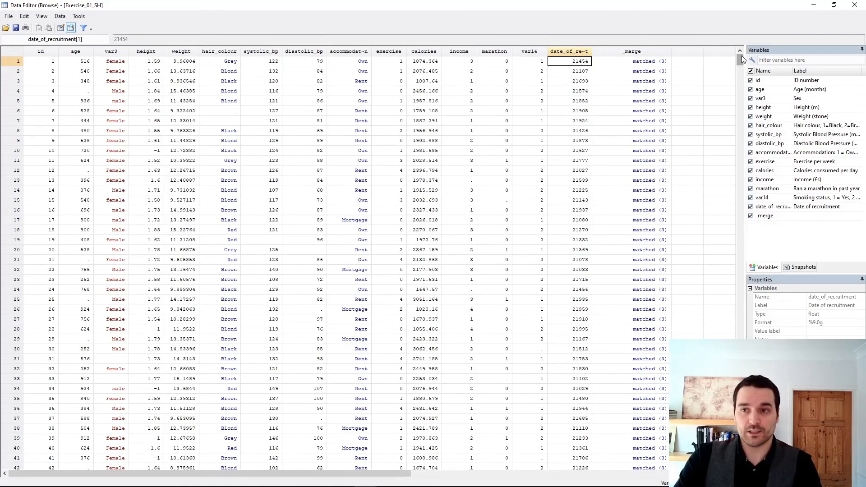
{"action": "mouse_move", "coordinate": [741, 56]}
{"action": "left_mouse_down"}
{"action": "mouse_move", "coordinate": [740, 180]}
{"action": "mouse_move", "coordinate": [740, 60]}
{"action": "left_mouse_up"}
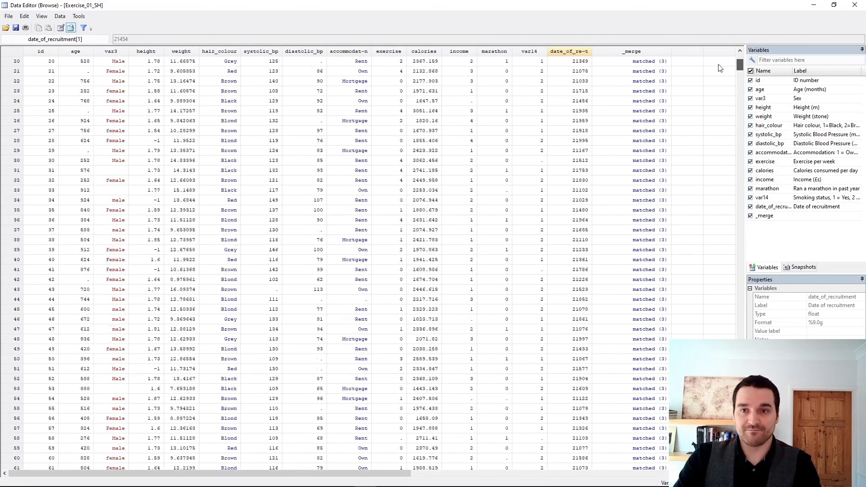
{"action": "left_click", "coordinate": [854, 5]}
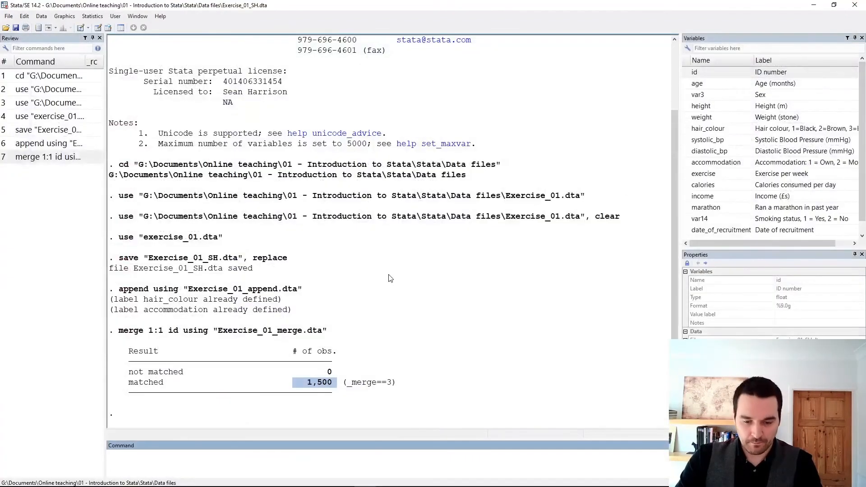
{"action": "left_click", "coordinate": [389, 278]}
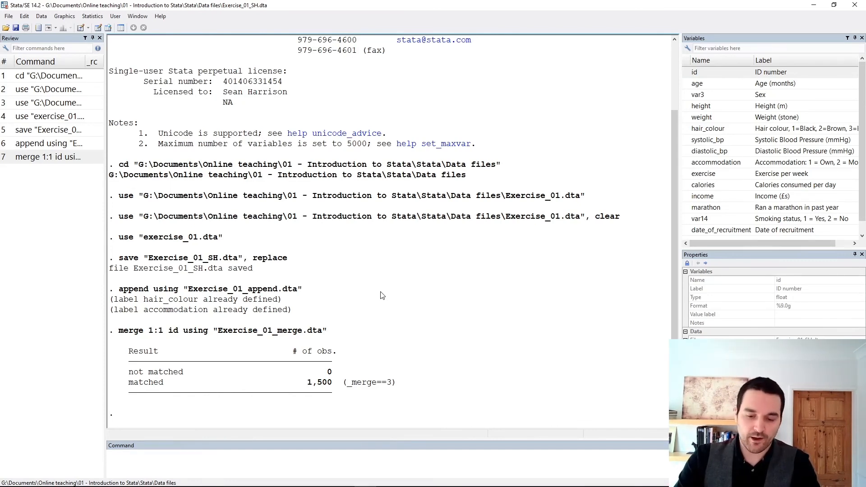
Open the documentation with help merge, highlight the nogenerate option's description, and close the Viewer.
{"action": "left_click", "coordinate": [332, 465]}
{"action": "type", "text": "help "}
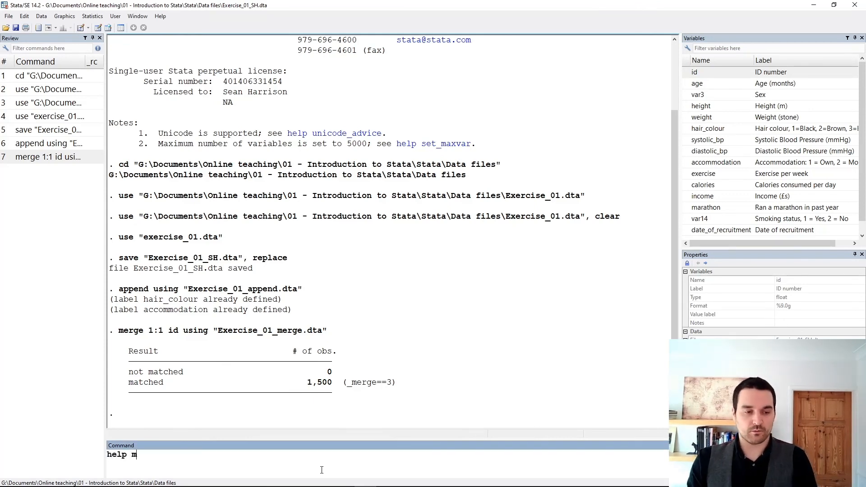
{"action": "type", "text": "merge"}
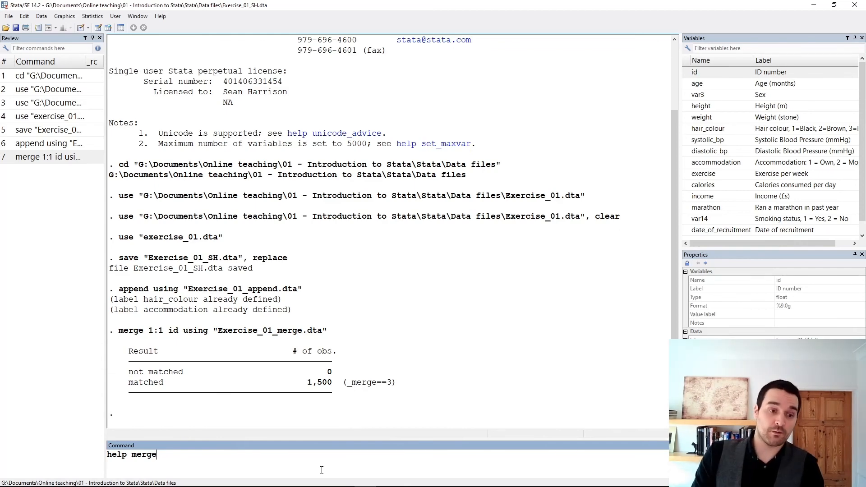
{"action": "key", "text": "Return"}
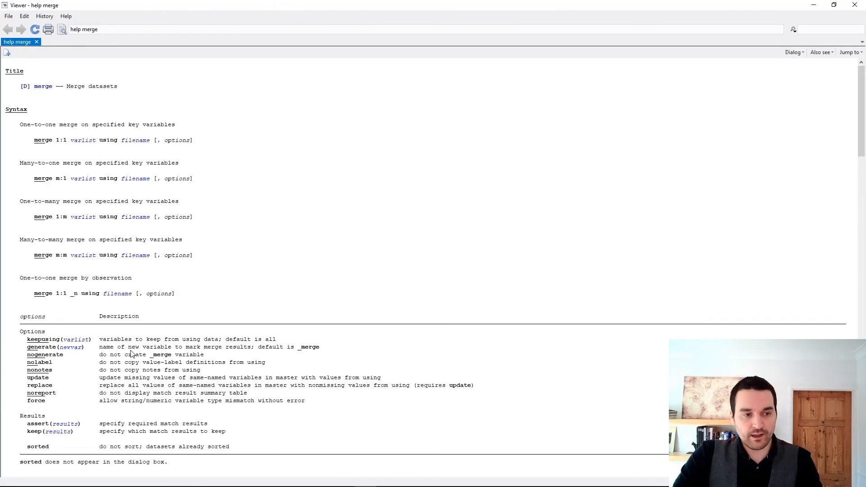
{"action": "left_click_drag", "start_coordinate": [24, 355], "coordinate": [209, 357]}
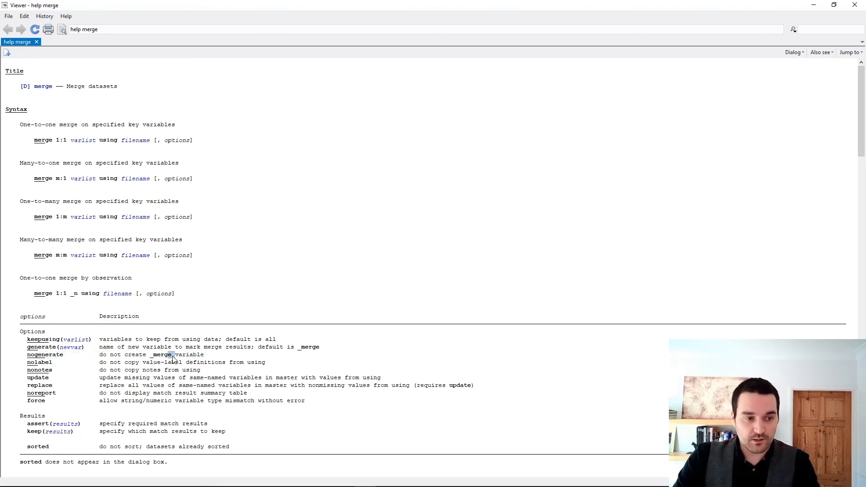
{"action": "left_click", "coordinate": [855, 5]}
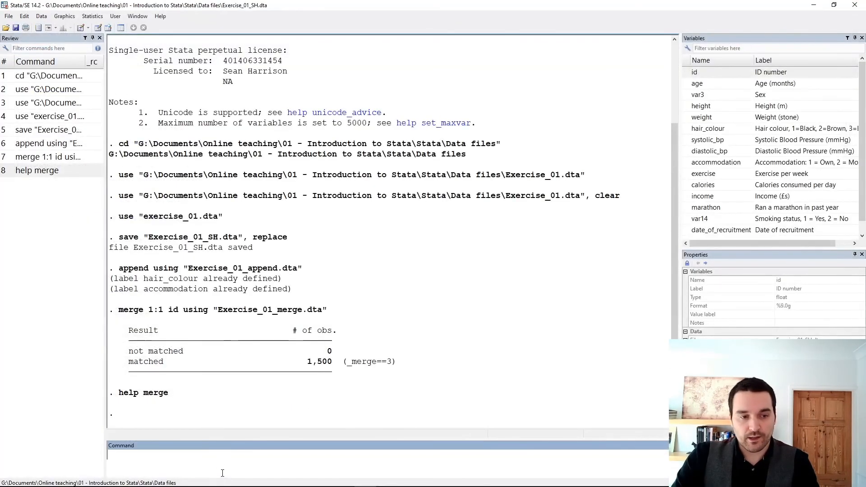
Recall the merge command, add the option , nogenerate without running it, and highlight the comma and the option.
{"action": "left_click", "coordinate": [48, 156]}
{"action": "type", "text": ","}
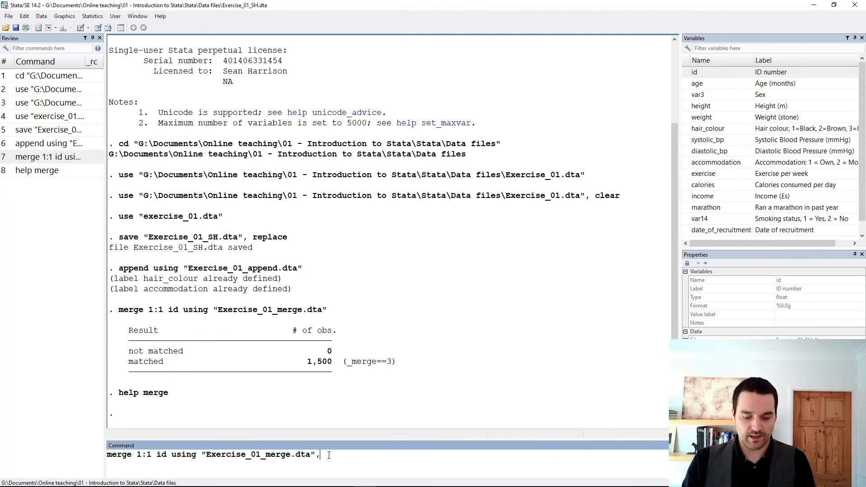
{"action": "type", "text": " nogenera"}
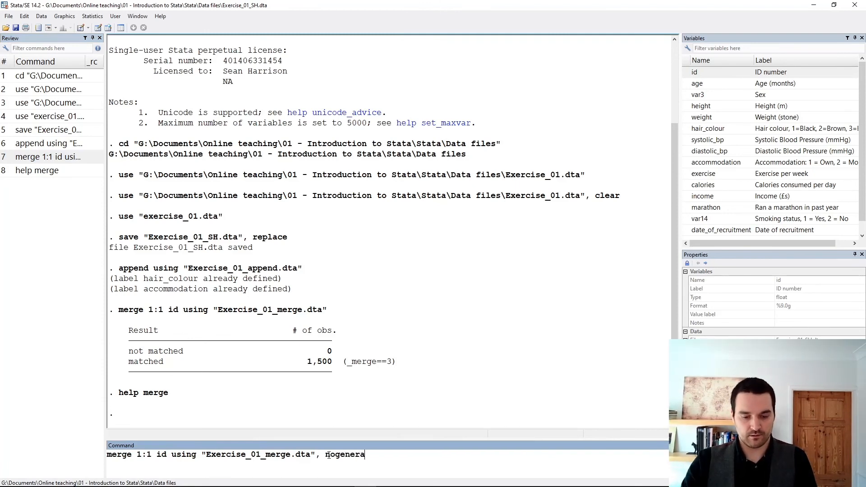
{"action": "type", "text": "te"}
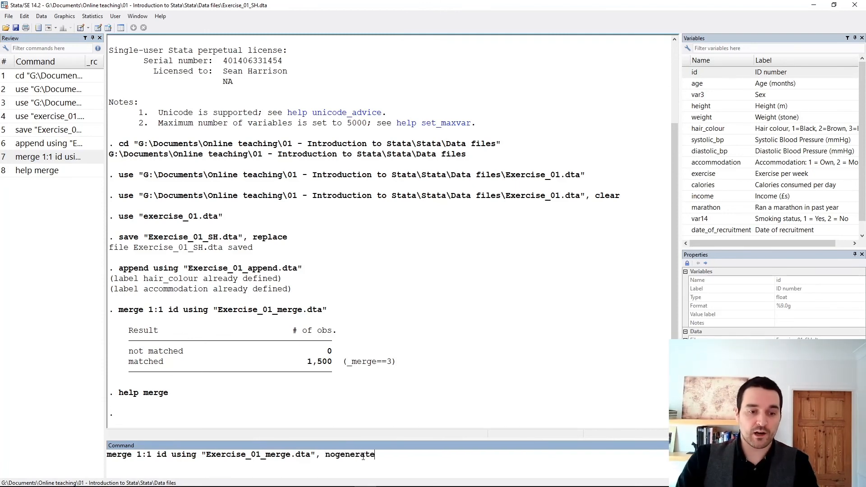
{"action": "left_click_drag", "start_coordinate": [316, 456], "coordinate": [320, 457]}
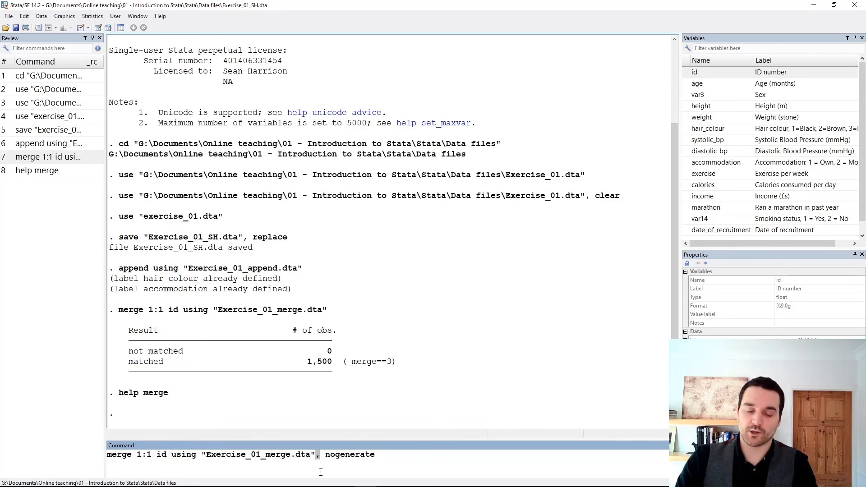
{"action": "double_click", "coordinate": [329, 460]}
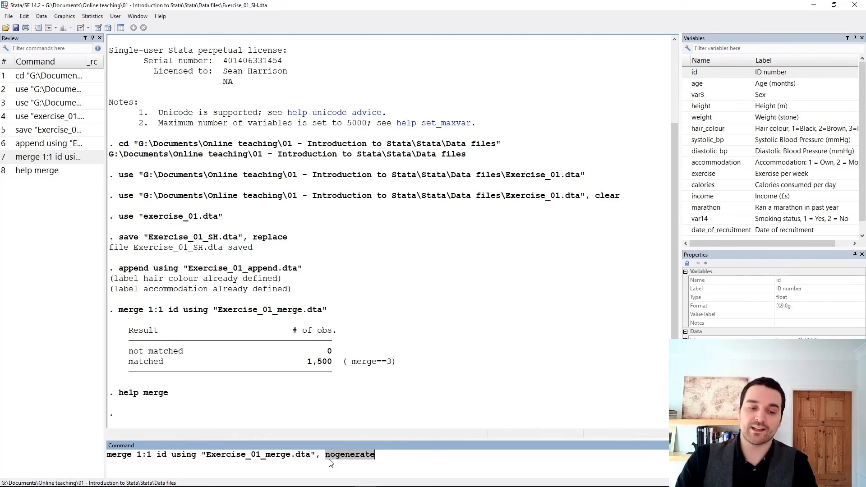
{"action": "left_click", "coordinate": [381, 457]}
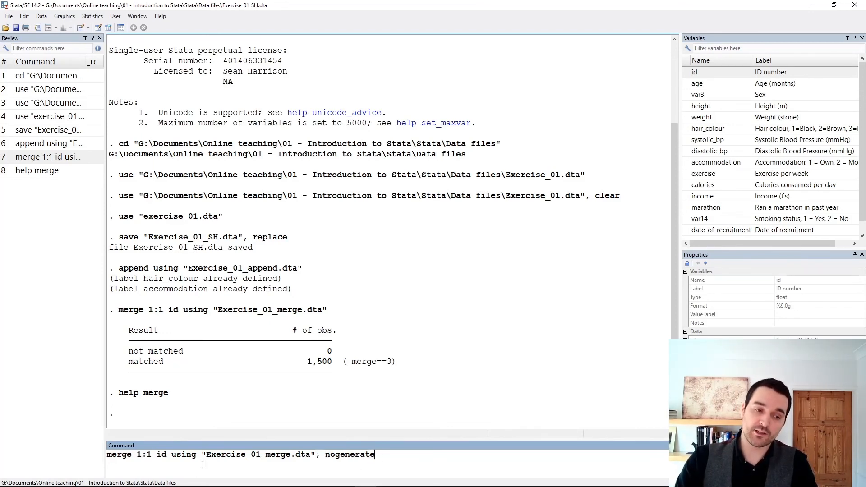
Select the _merge variable in the variable list to inspect its properties, and return to the command line.
{"action": "scroll", "coordinate": [751, 214], "scroll_direction": "down", "scroll_amount": 1}
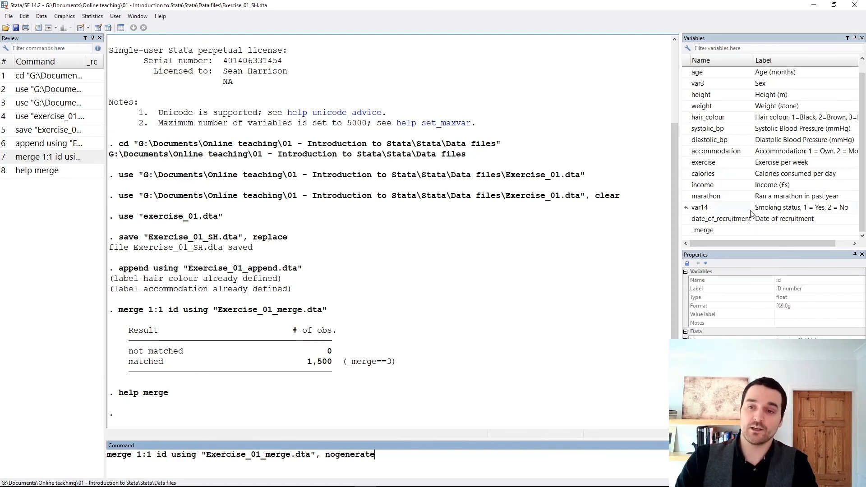
{"action": "left_click", "coordinate": [713, 232]}
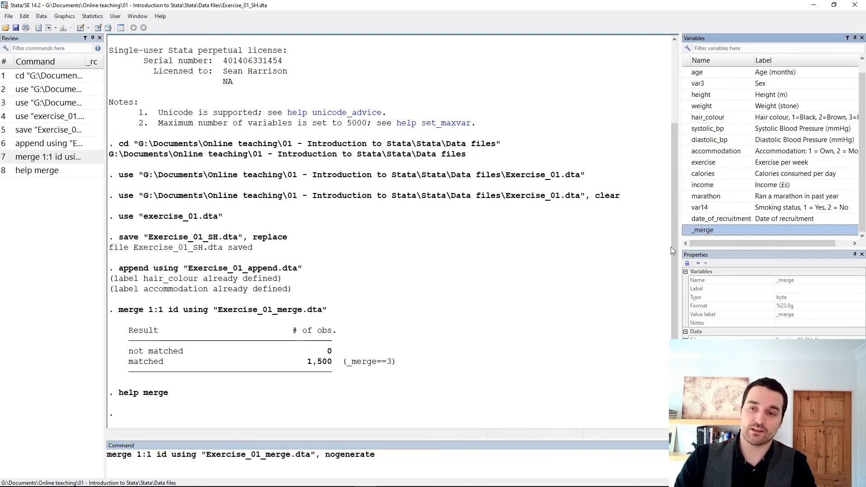
{"action": "left_click", "coordinate": [380, 469]}
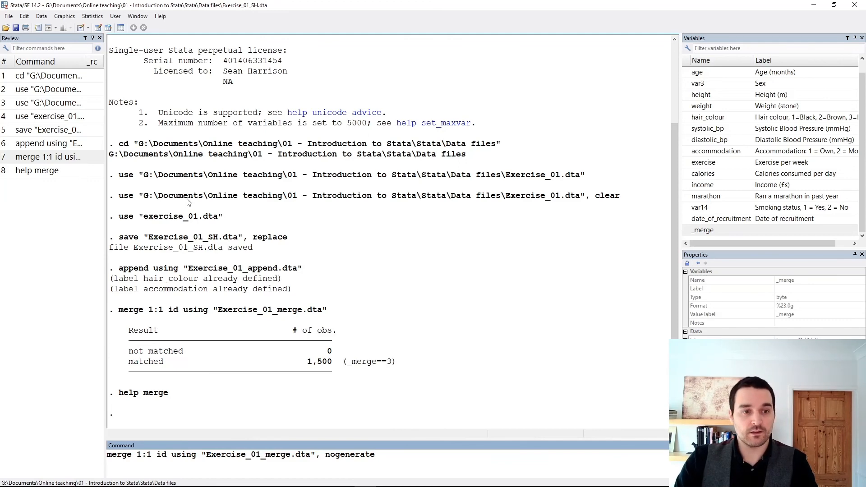
Reload the original dataset, replacing the data in memory, with the command use "exercise_01.dta", clear.
{"action": "left_click", "coordinate": [58, 117]}
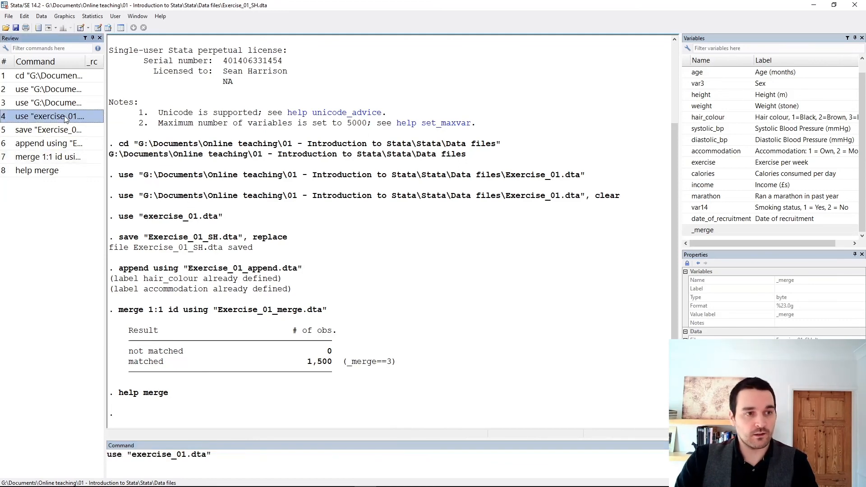
{"action": "double_click", "coordinate": [67, 118]}
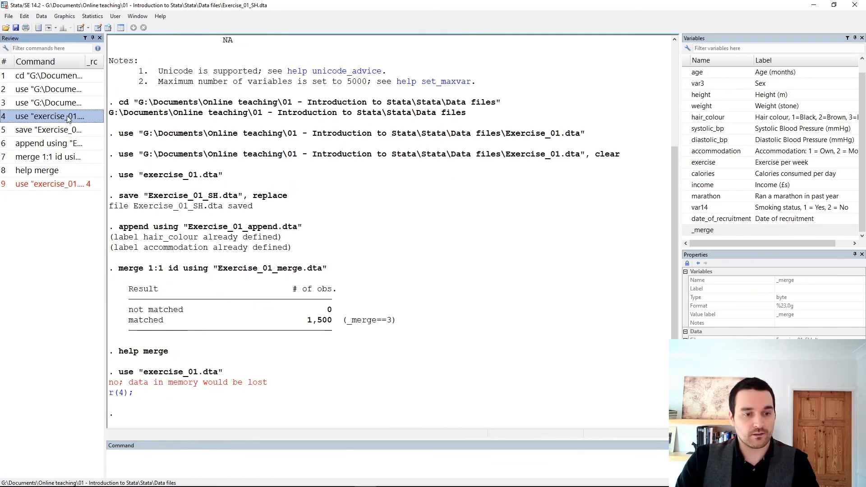
{"action": "left_click", "coordinate": [68, 117]}
{"action": "left_click", "coordinate": [231, 466]}
{"action": "type", "text": ", "}
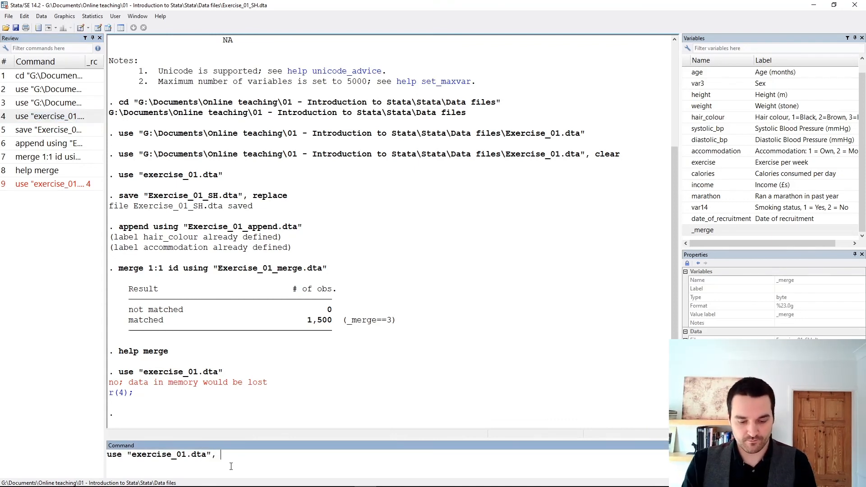
{"action": "type", "text": "clear"}
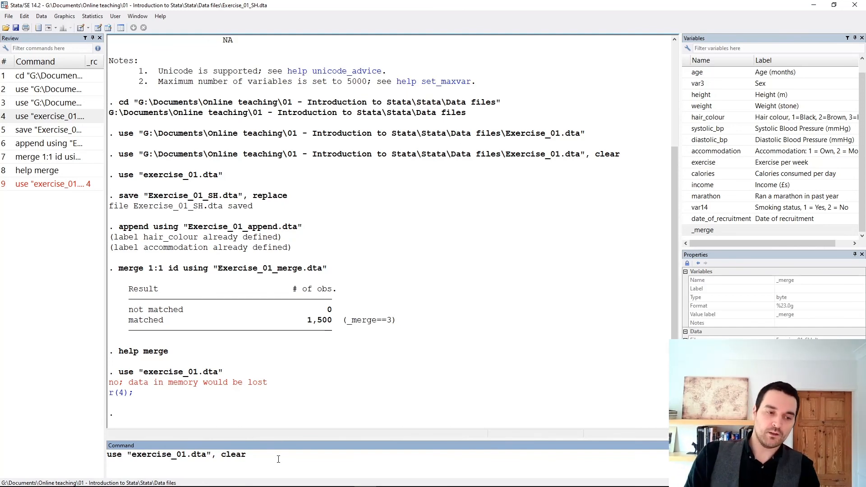
{"action": "key", "text": "Return"}
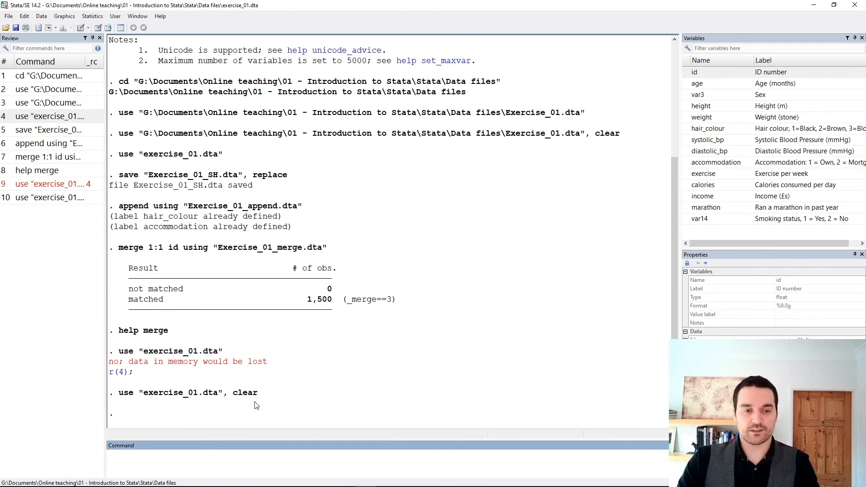
Rerun save "Exercise_01_SH.dta", replace and then append using "Exercise_01_append.dta" from the command history.
{"action": "left_click", "coordinate": [53, 130]}
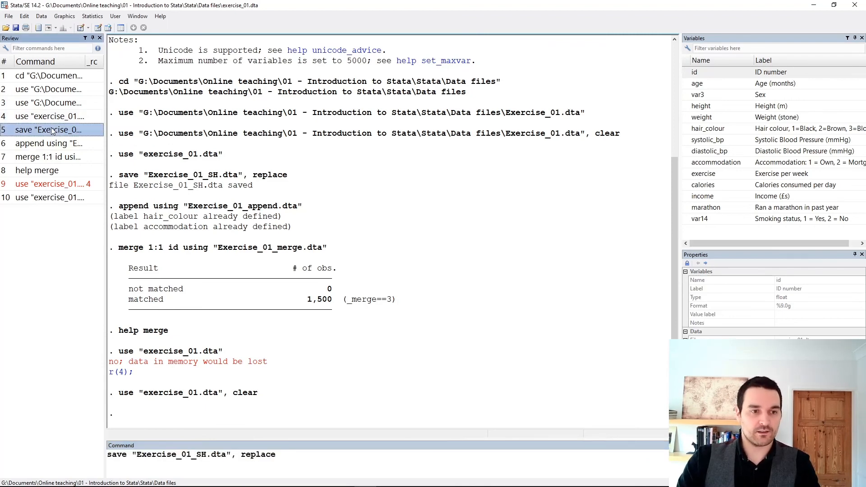
{"action": "left_click", "coordinate": [308, 467]}
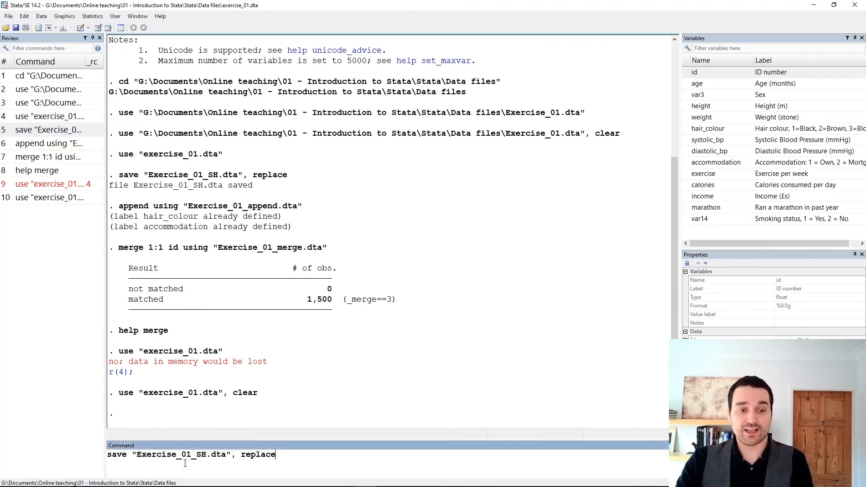
{"action": "key", "text": "Return"}
{"action": "left_click", "coordinate": [45, 143]}
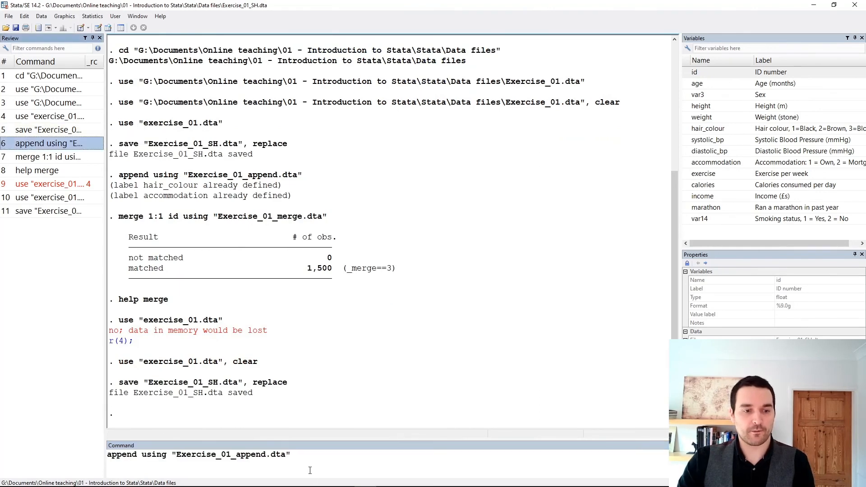
{"action": "left_click", "coordinate": [295, 470]}
{"action": "key", "text": "Return"}
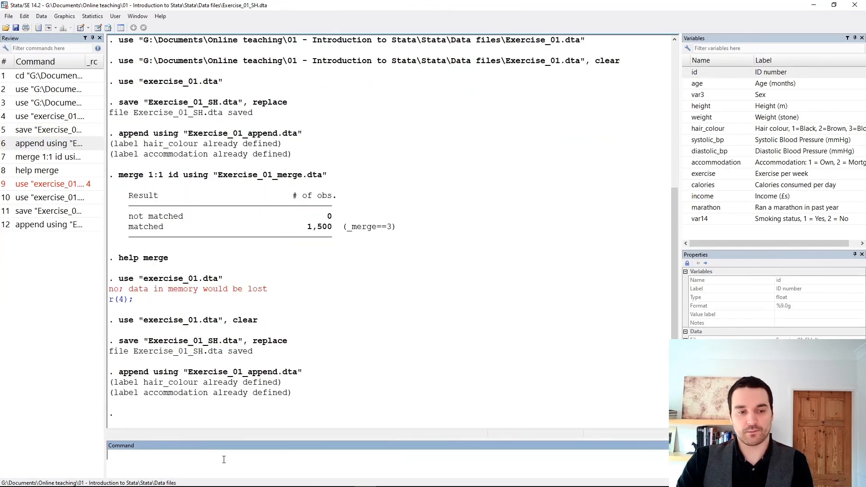
Merge the recruitment dates without a merge indicator using the command merge 1:1 id using "Exercise_01_merge.dta", nogenerate.
{"action": "left_click", "coordinate": [49, 157]}
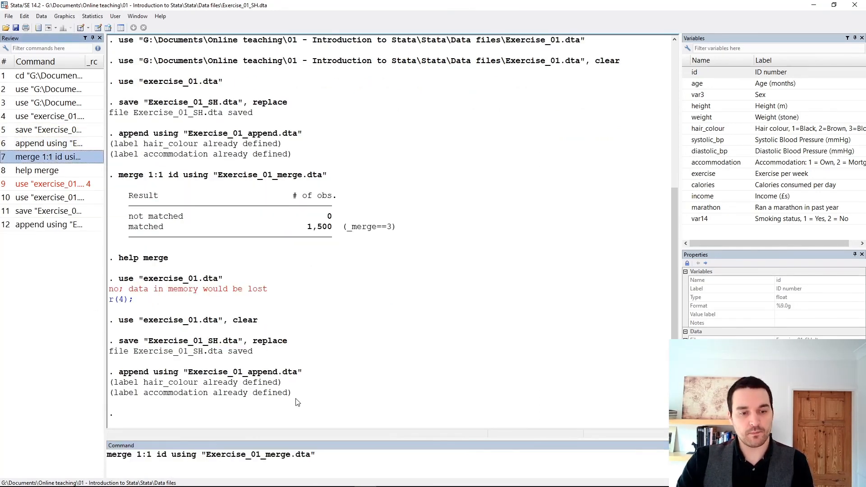
{"action": "left_click", "coordinate": [320, 456]}
{"action": "type", "text": ", nogenerate"}
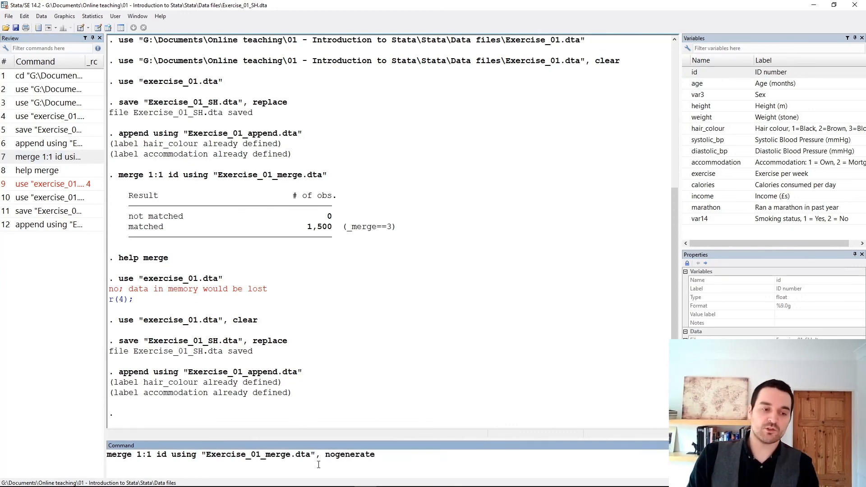
{"action": "key", "text": "Return"}
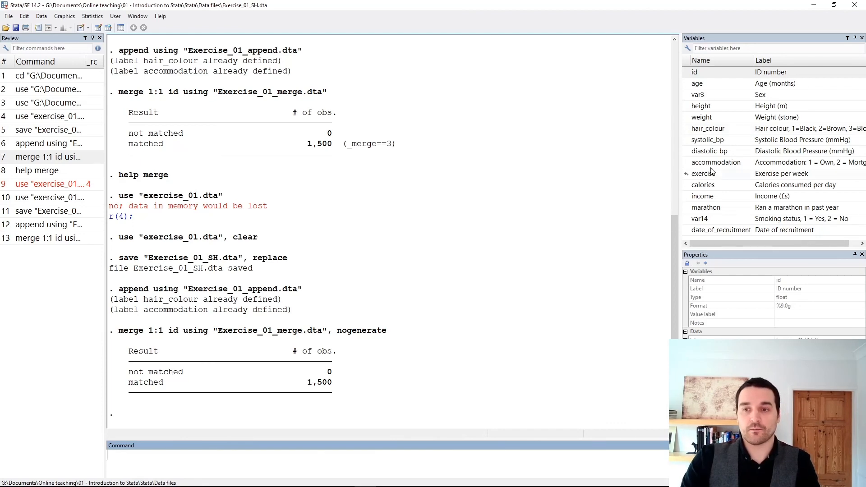
Browse the newly merged dataset and select the empty column after date_of_recruitment to check for a _merge variable.
{"action": "left_click", "coordinate": [109, 27]}
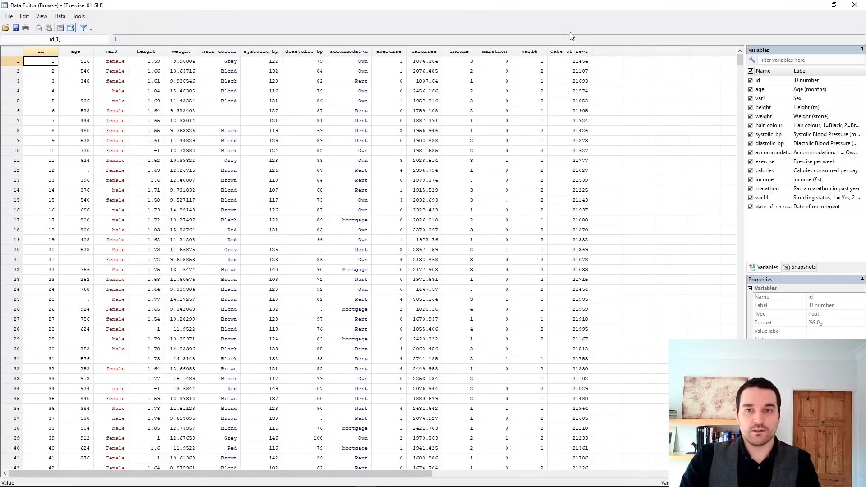
{"action": "left_click", "coordinate": [596, 50]}
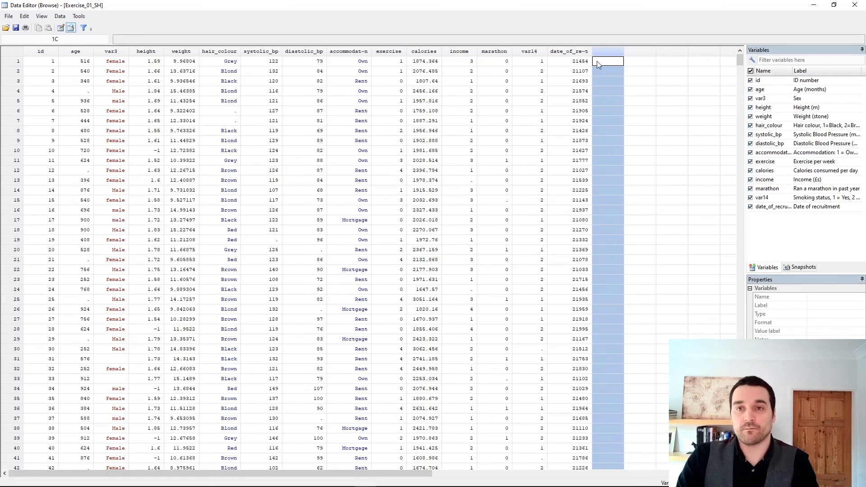
Select the date_of_recruitment column, close the data browser, and rerun save "Exercise_01_SH.dta", replace from the command history.
{"action": "left_click", "coordinate": [574, 51]}
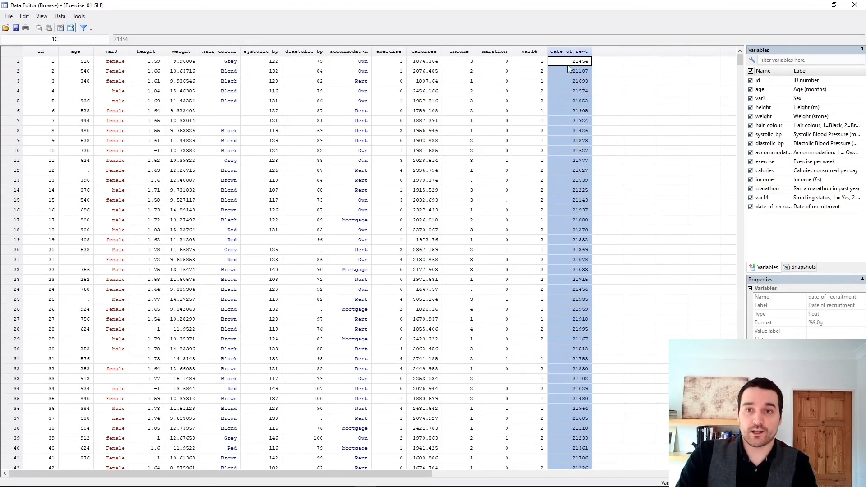
{"action": "left_click", "coordinate": [854, 4]}
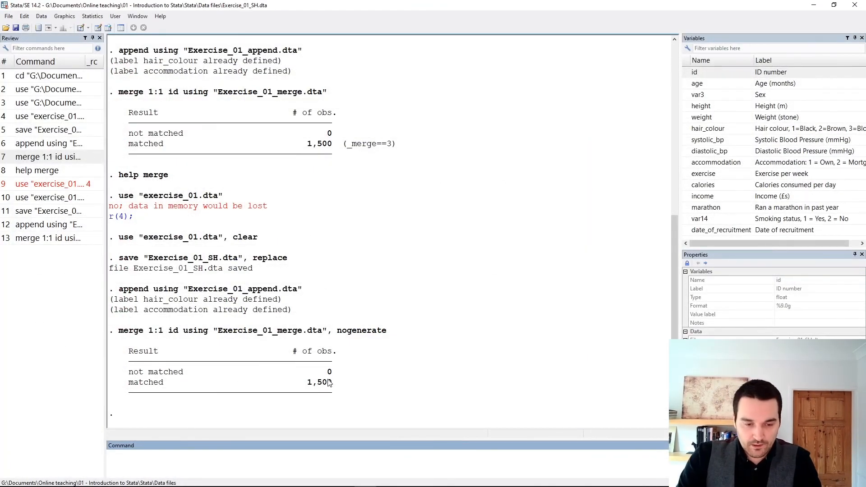
{"action": "left_click", "coordinate": [280, 467]}
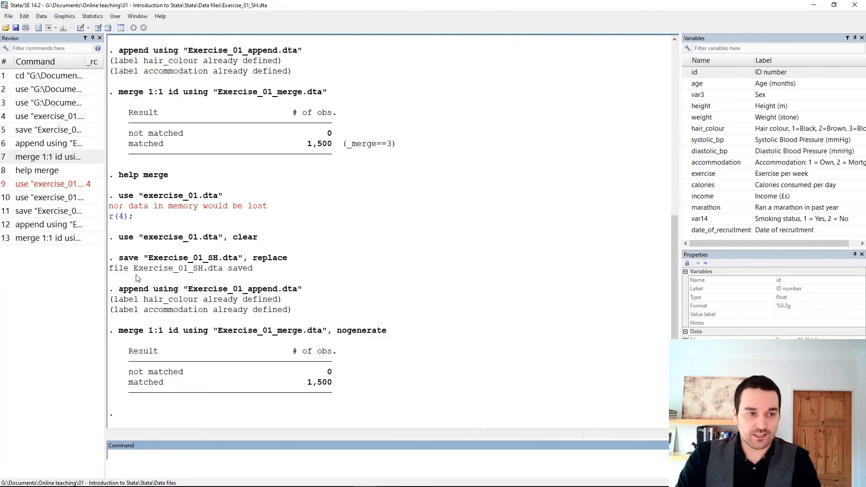
{"action": "left_click", "coordinate": [65, 132]}
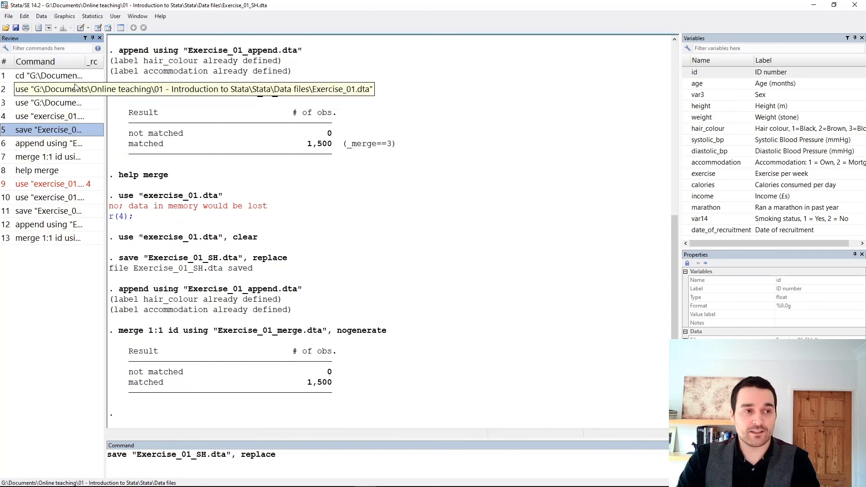
{"action": "left_click", "coordinate": [312, 472]}
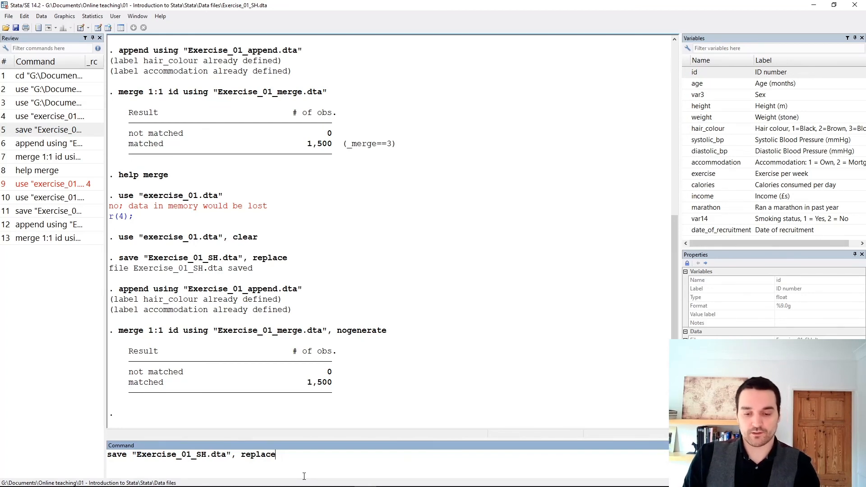
{"action": "key", "text": "Return"}
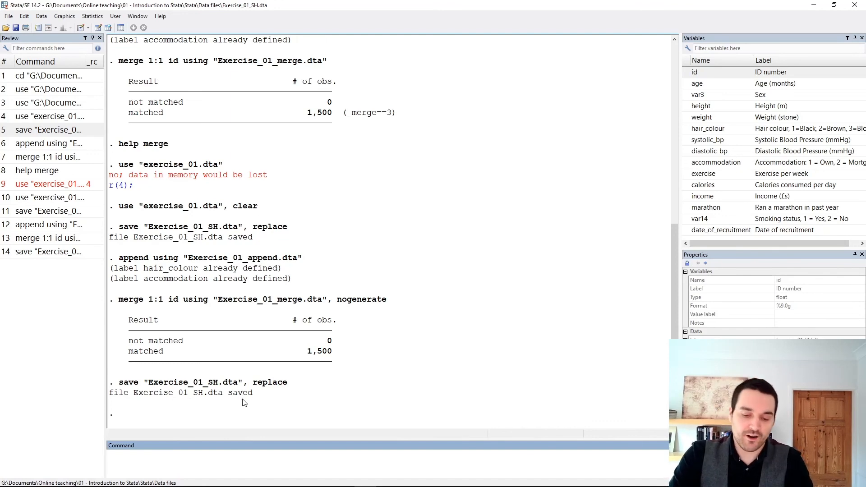
Export all variables to an Excel 97-2003 workbook named Exercise_01_SH in the Data files folder, saving variable names to the first row.
{"action": "left_click", "coordinate": [9, 17]}
{"action": "mouse_move", "coordinate": [26, 122]}
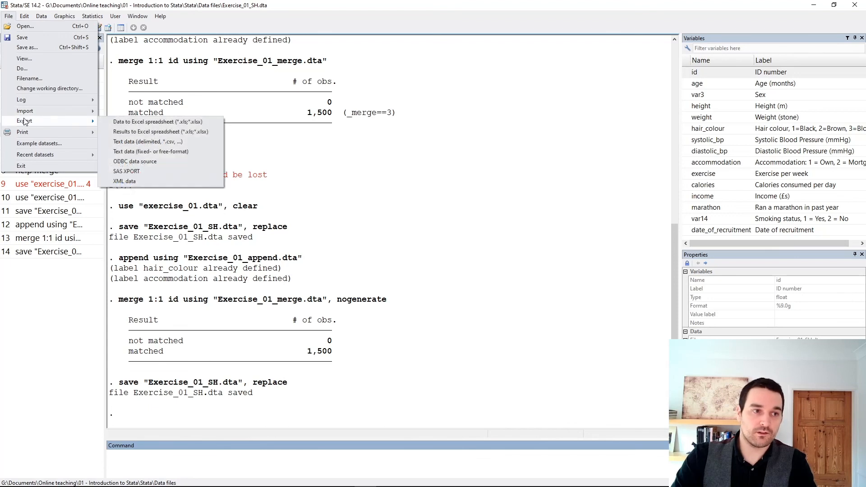
{"action": "left_click", "coordinate": [161, 123]}
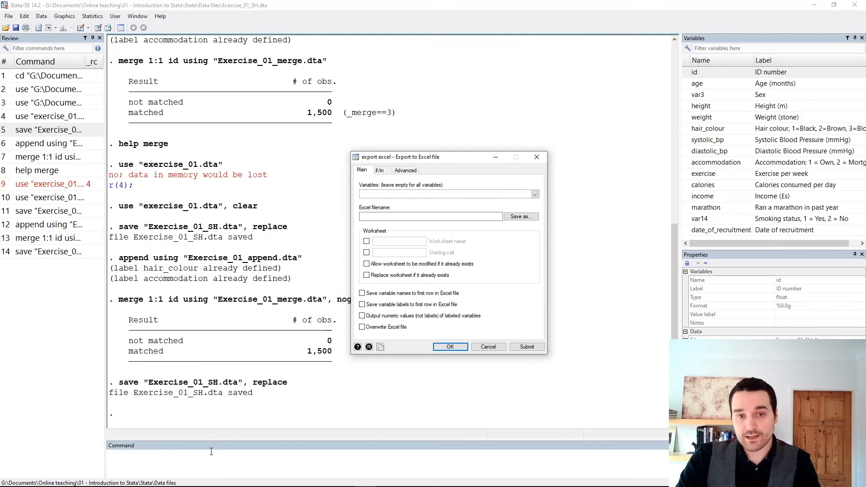
{"action": "left_click", "coordinate": [465, 217]}
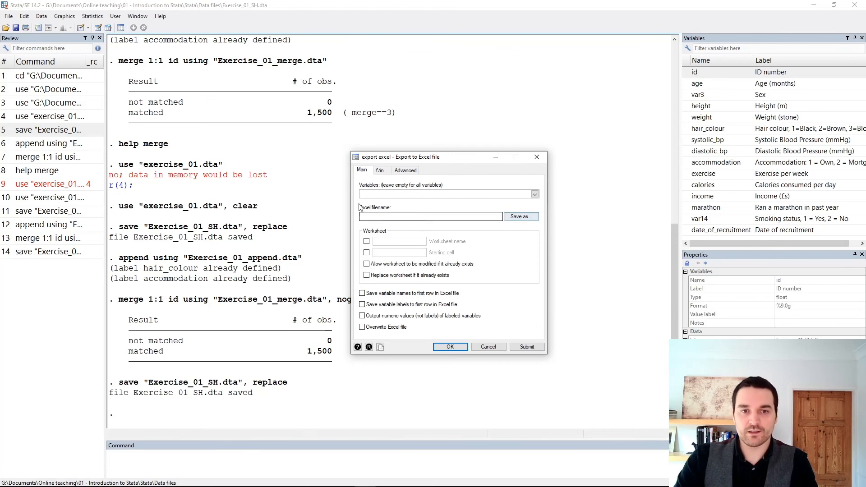
{"action": "left_click", "coordinate": [521, 216]}
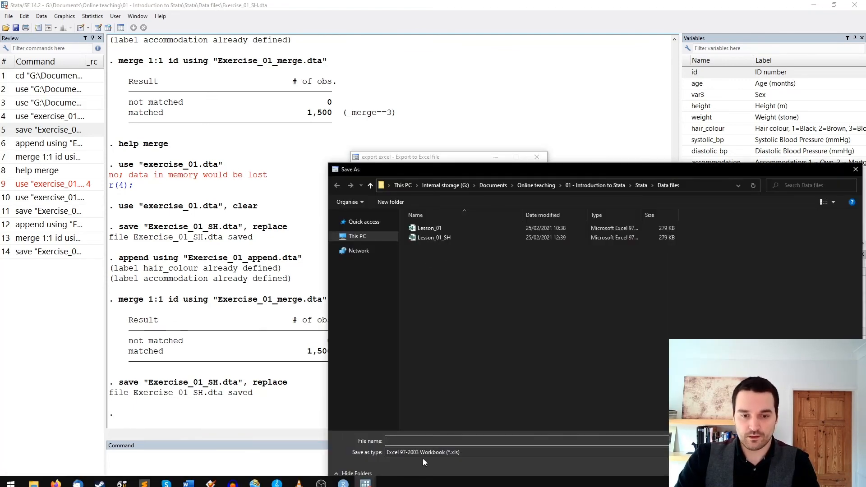
{"action": "left_click", "coordinate": [420, 441]}
{"action": "type", "text": "Ex"}
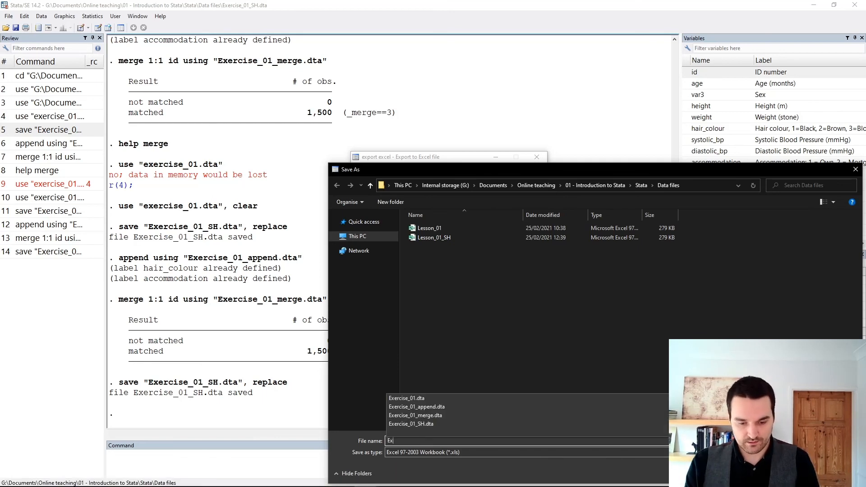
{"action": "type", "text": "ercise"}
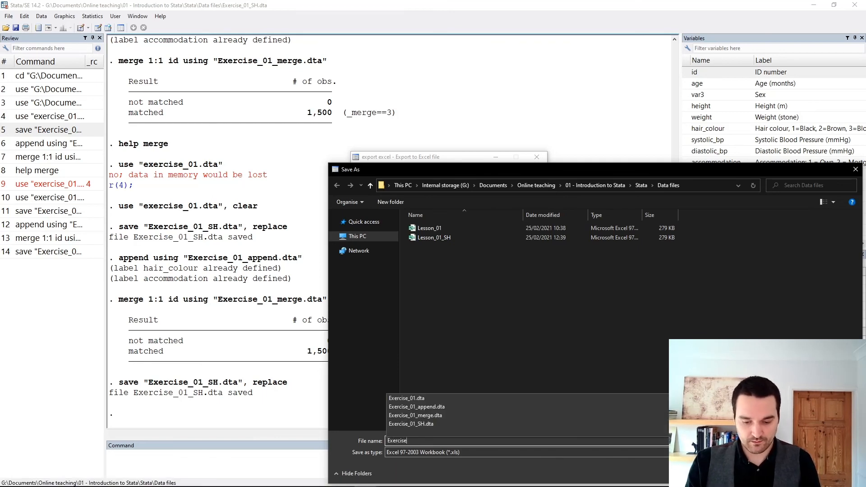
{"action": "type", "text": "_01_SH"}
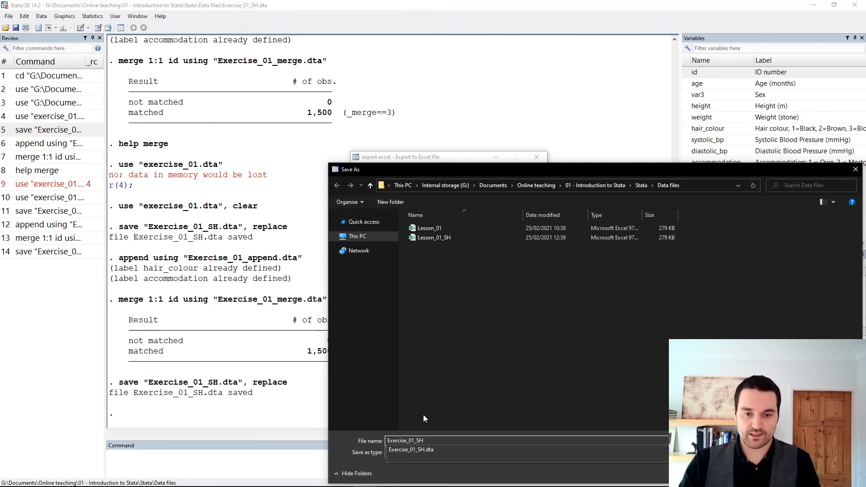
{"action": "left_click", "coordinate": [423, 415]}
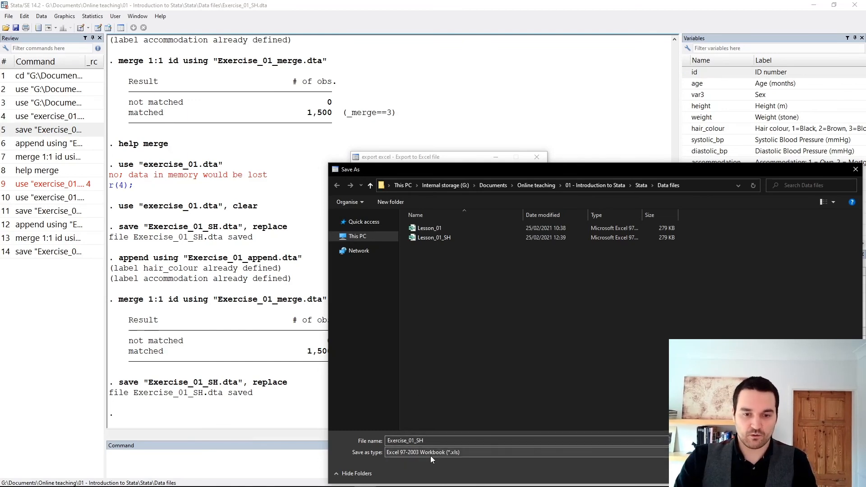
{"action": "left_click", "coordinate": [789, 473]}
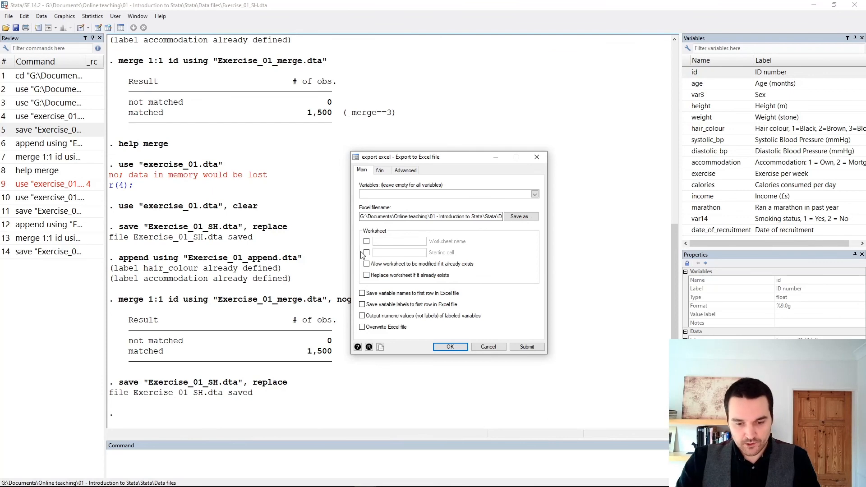
{"action": "left_click", "coordinate": [374, 296]}
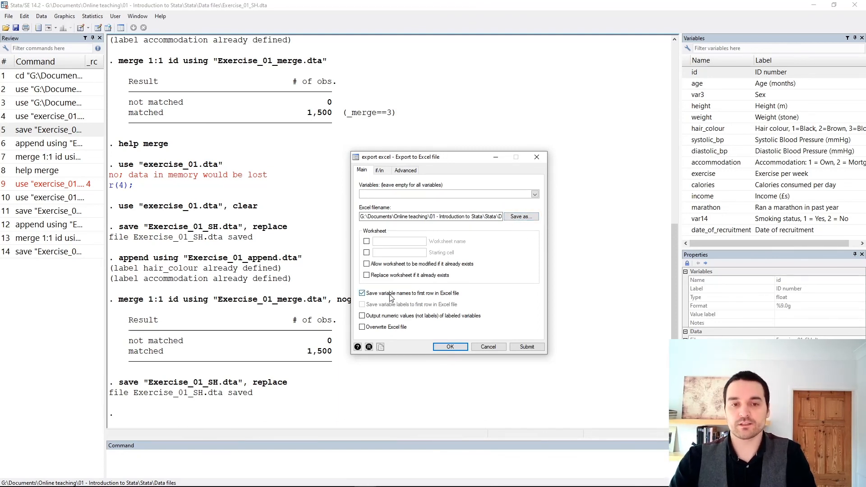
{"action": "left_click", "coordinate": [447, 345]}
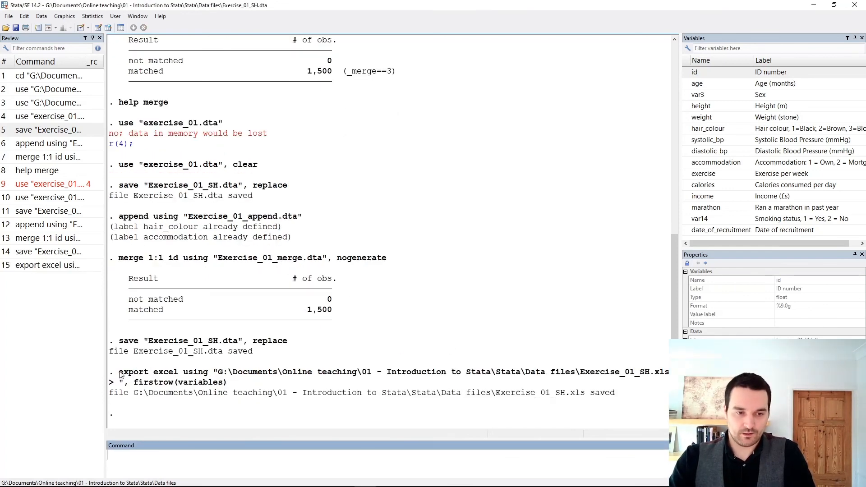
Review the file path and the firstrow(variables) option in the export excel command shown in the results.
{"action": "mouse_move", "coordinate": [119, 374]}
{"action": "left_mouse_down"}
{"action": "mouse_move", "coordinate": [579, 403]}
{"action": "mouse_move", "coordinate": [604, 378]}
{"action": "mouse_move", "coordinate": [151, 374]}
{"action": "mouse_move", "coordinate": [124, 387]}
{"action": "left_mouse_up"}
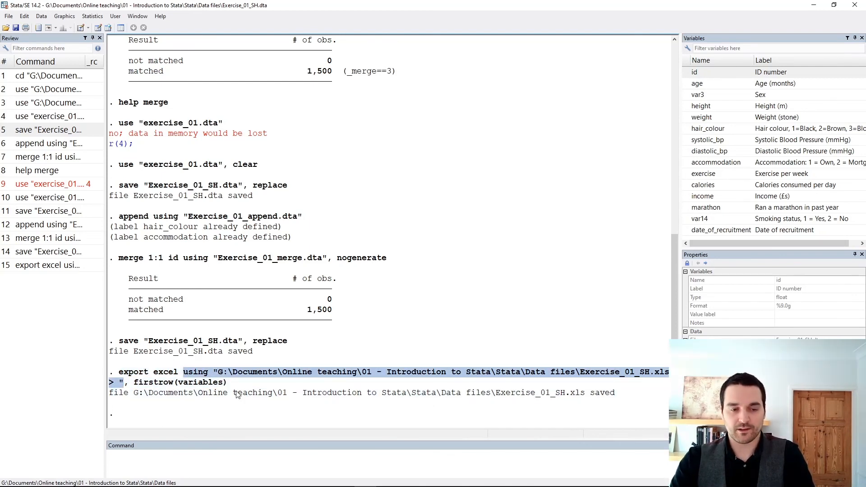
{"action": "left_click_drag", "start_coordinate": [124, 384], "coordinate": [230, 383]}
{"action": "left_click", "coordinate": [129, 384]}
{"action": "left_click", "coordinate": [230, 383]}
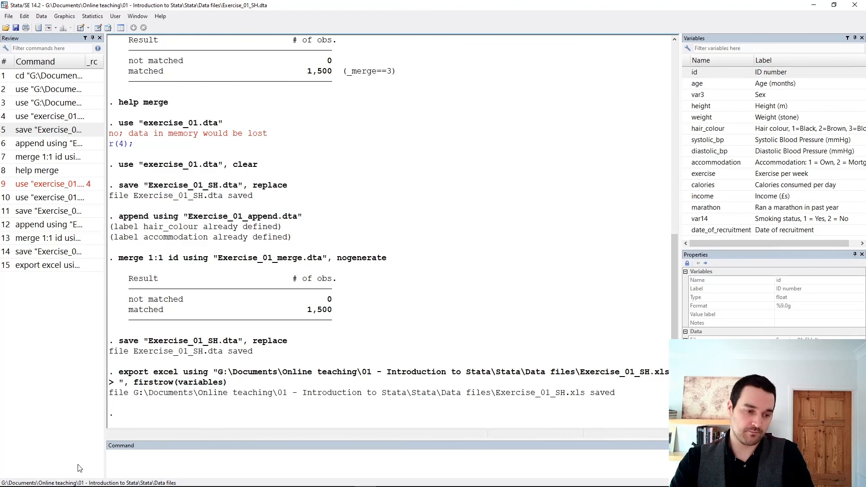
Switch to the Data files folder in File Explorer and open the exported Exercise_01_SH Excel worksheet.
{"action": "mouse_move", "coordinate": [34, 480]}
{"action": "left_click", "coordinate": [24, 456]}
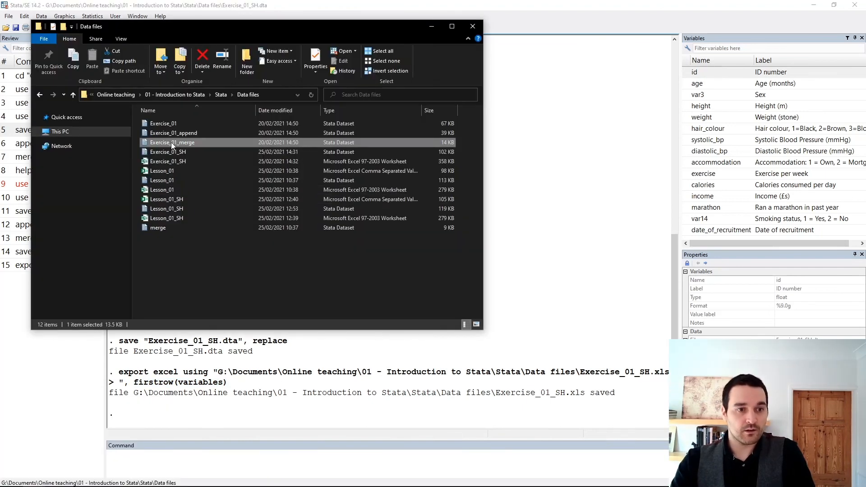
{"action": "left_click", "coordinate": [176, 163]}
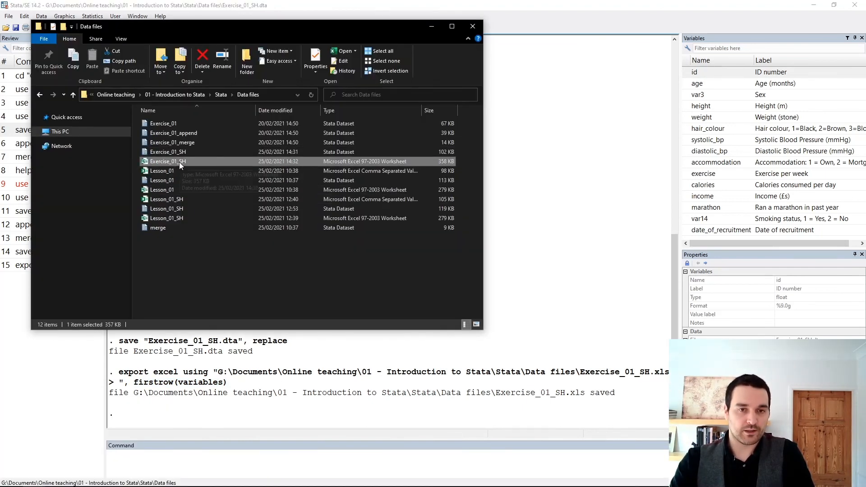
{"action": "double_click", "coordinate": [179, 162]}
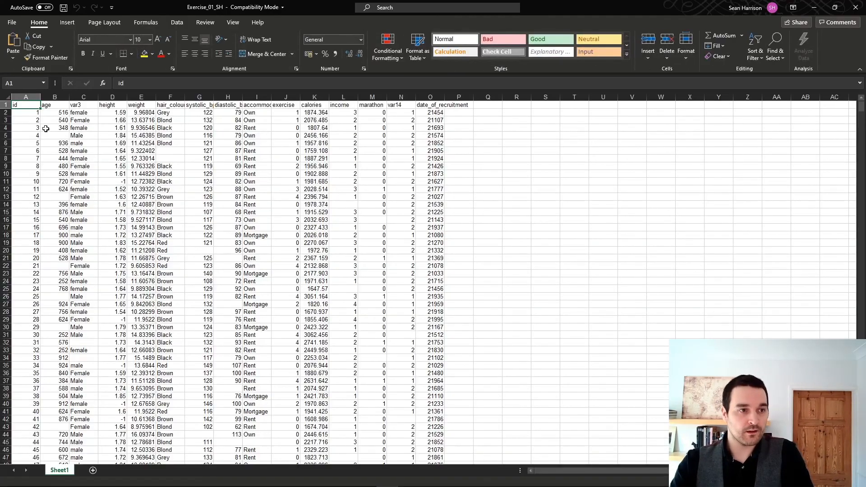
Inspect the variable names from id to date_of_recruitment in row 1 and the last record in row 1501.
{"action": "left_click_drag", "start_coordinate": [25, 104], "coordinate": [432, 105]}
{"action": "left_click", "coordinate": [432, 104]}
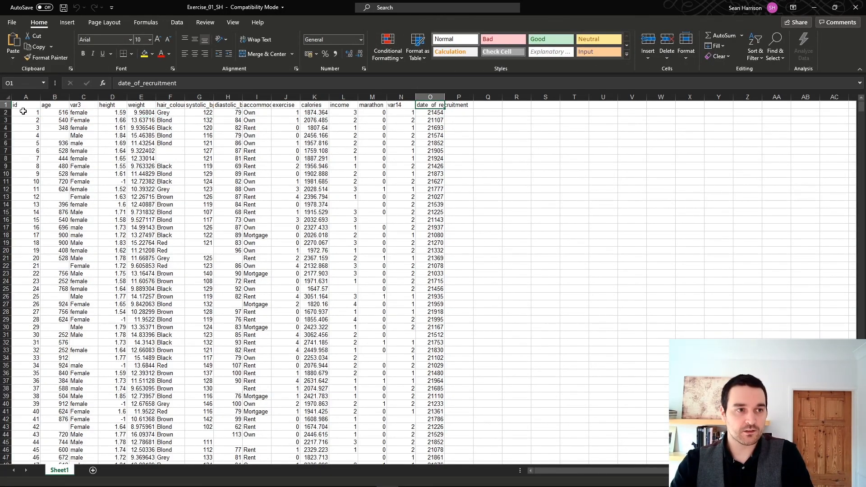
{"action": "left_click_drag", "start_coordinate": [862, 108], "coordinate": [862, 462]}
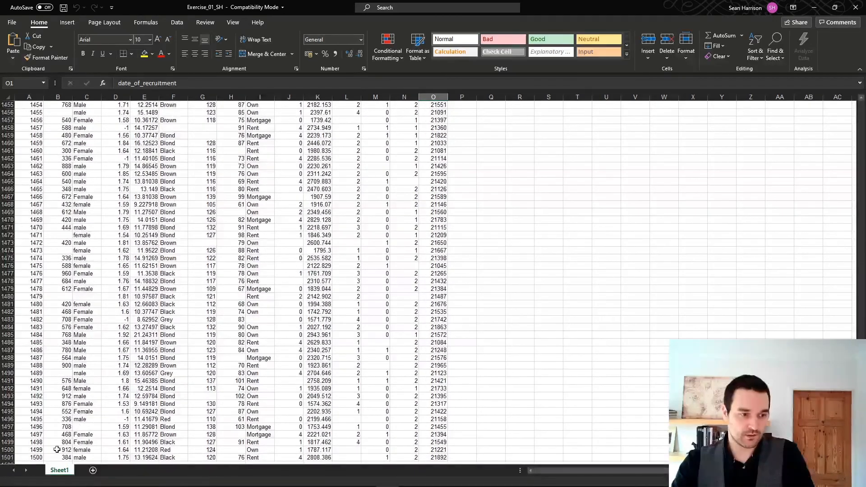
{"action": "left_click_drag", "start_coordinate": [23, 458], "coordinate": [438, 423]}
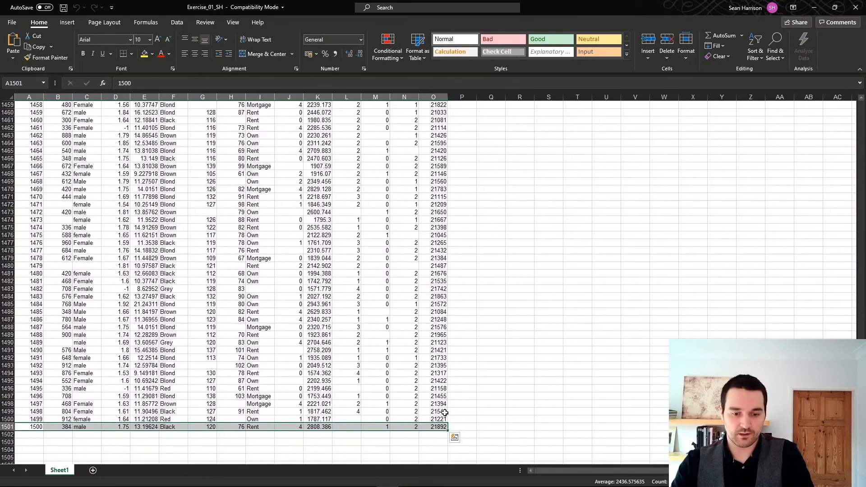
{"action": "scroll", "coordinate": [428, 282], "scroll_direction": "down", "scroll_amount": 1}
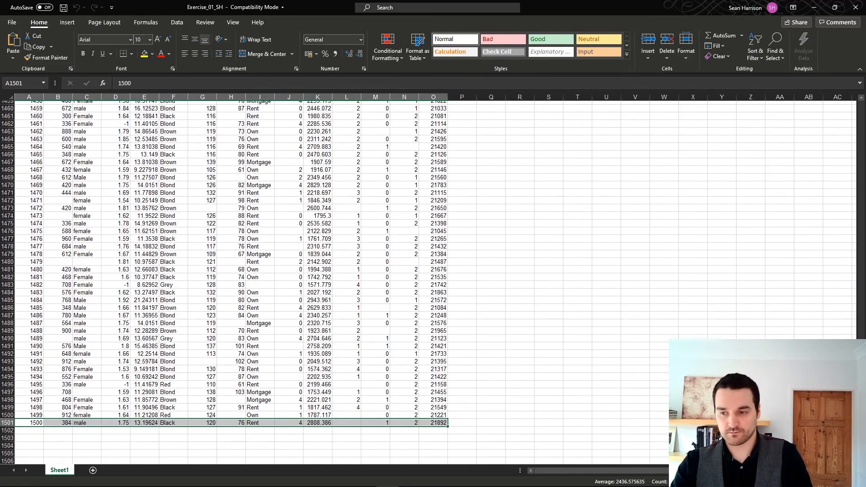
{"action": "left_click_drag", "start_coordinate": [831, 230], "coordinate": [821, 84]}
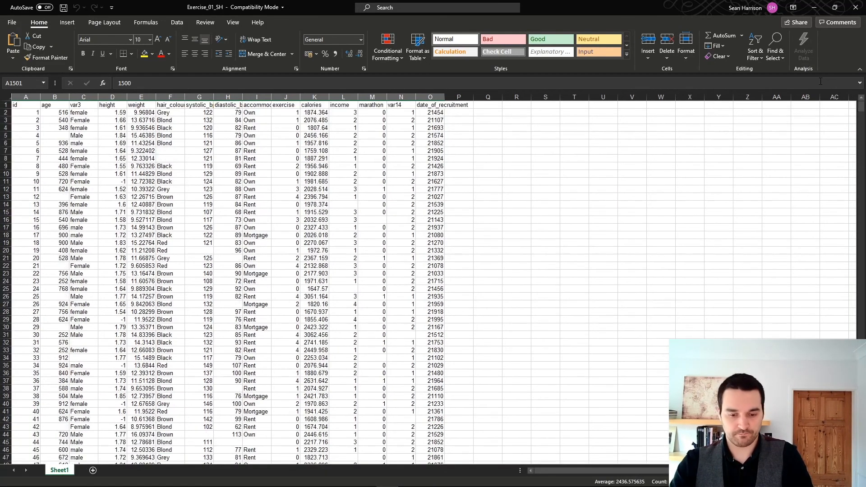
Examine the id header in cell A1 and close the Exercise_01_SH workbook.
{"action": "left_click", "coordinate": [20, 104]}
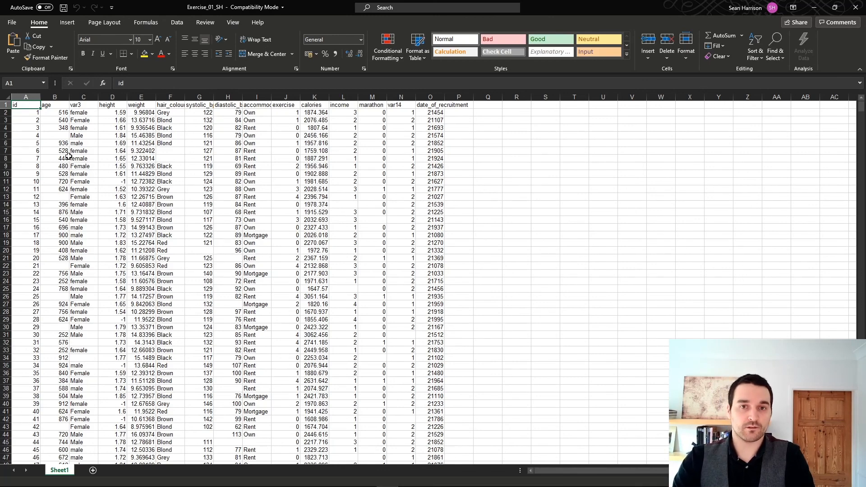
{"action": "double_click", "coordinate": [24, 104]}
{"action": "left_click", "coordinate": [26, 106]}
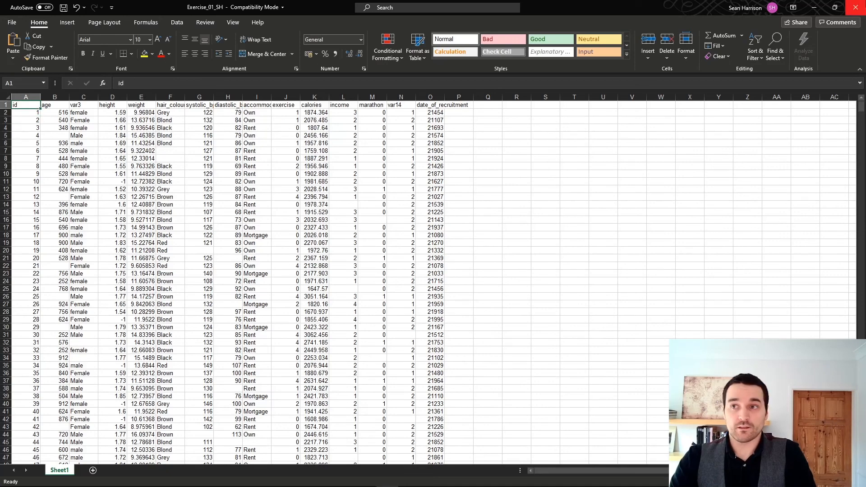
{"action": "left_click", "coordinate": [855, 7]}
{"action": "left_click", "coordinate": [434, 256]}
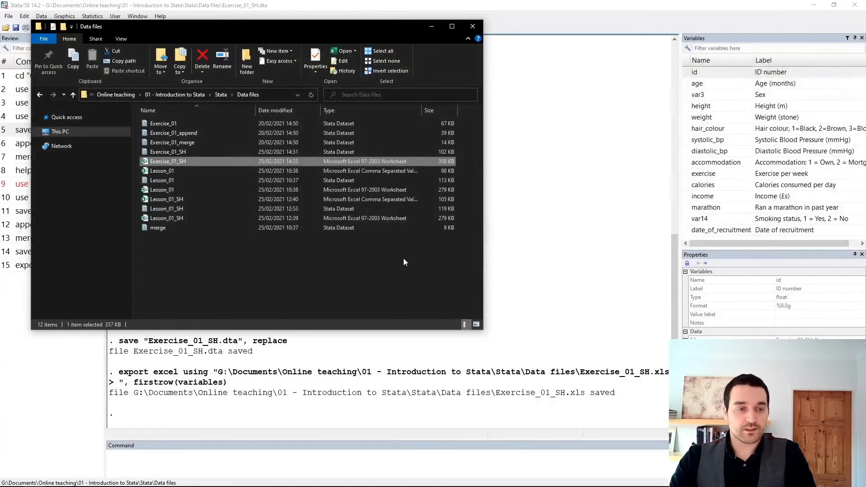